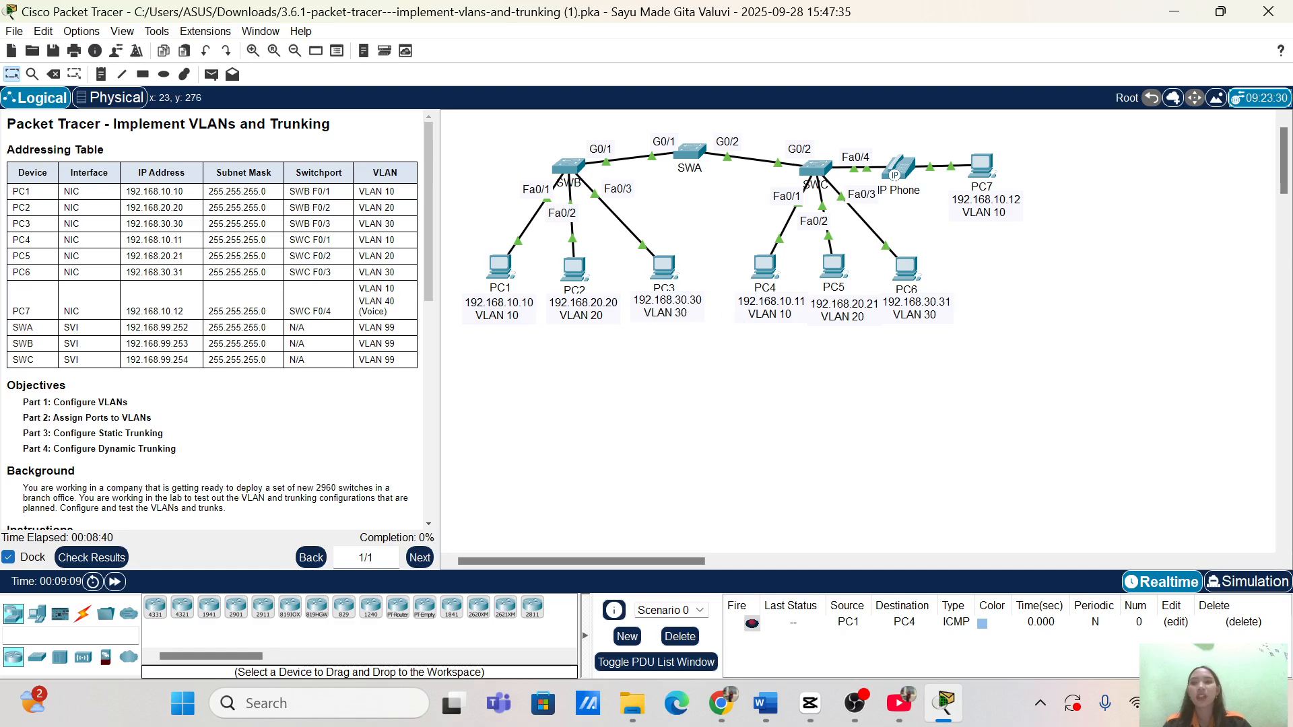
Read through the activity instructions, from the addressing table and objectives to the VLAN table and the tasks of each part.
scroll(4, 135, "down", 4)
scroll(3, 134, "up", 3)
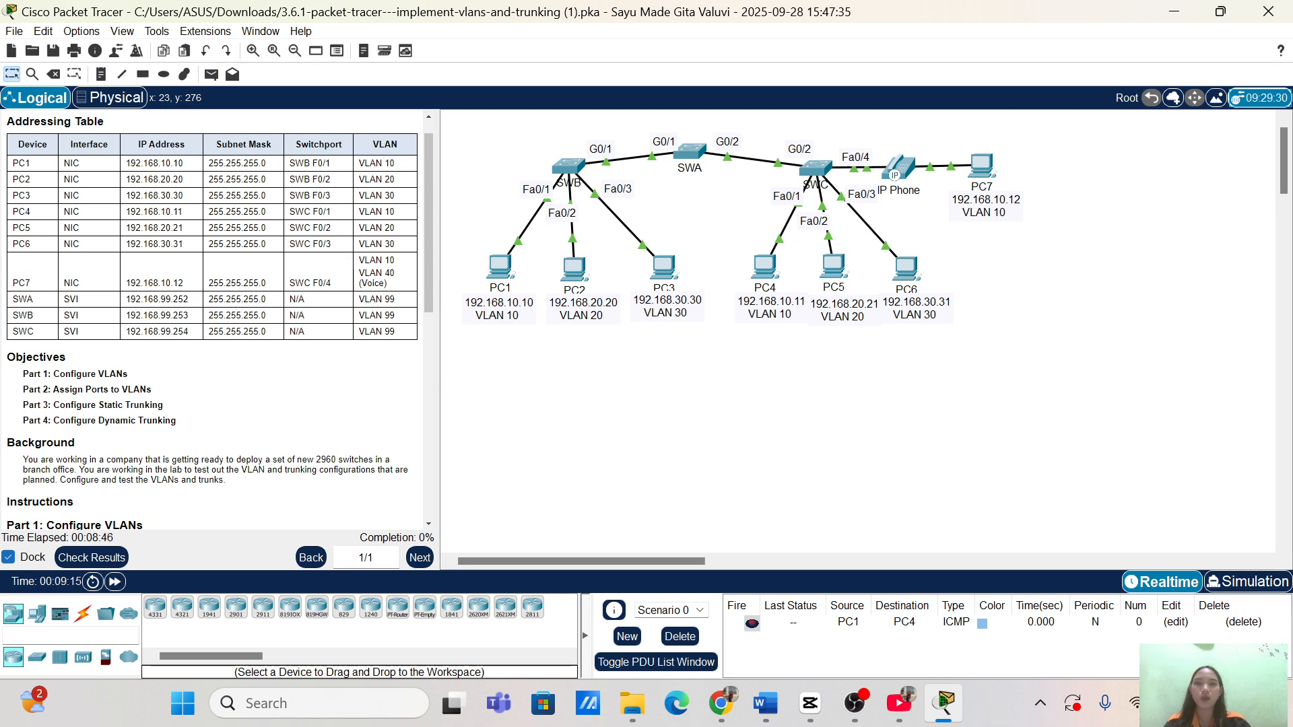
scroll(386, 159, "down", 5)
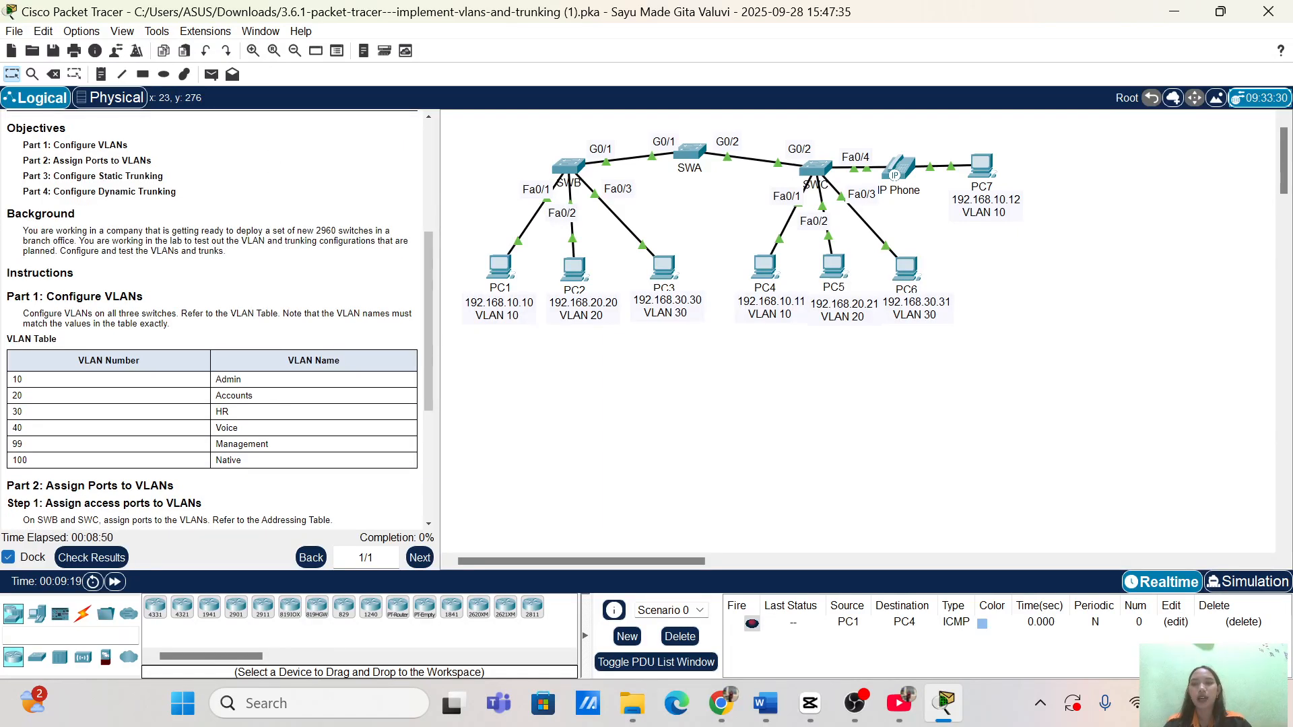
scroll(220, 318, "down", 1)
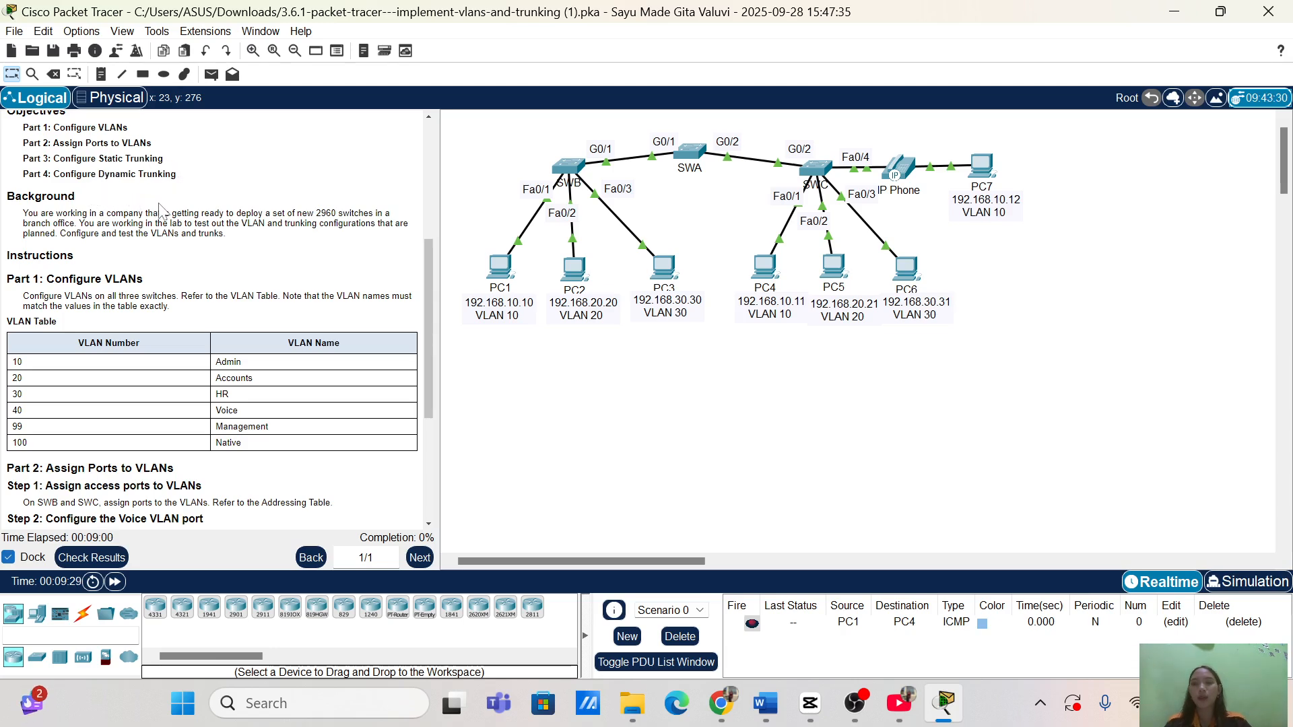
scroll(161, 209, "down", 3)
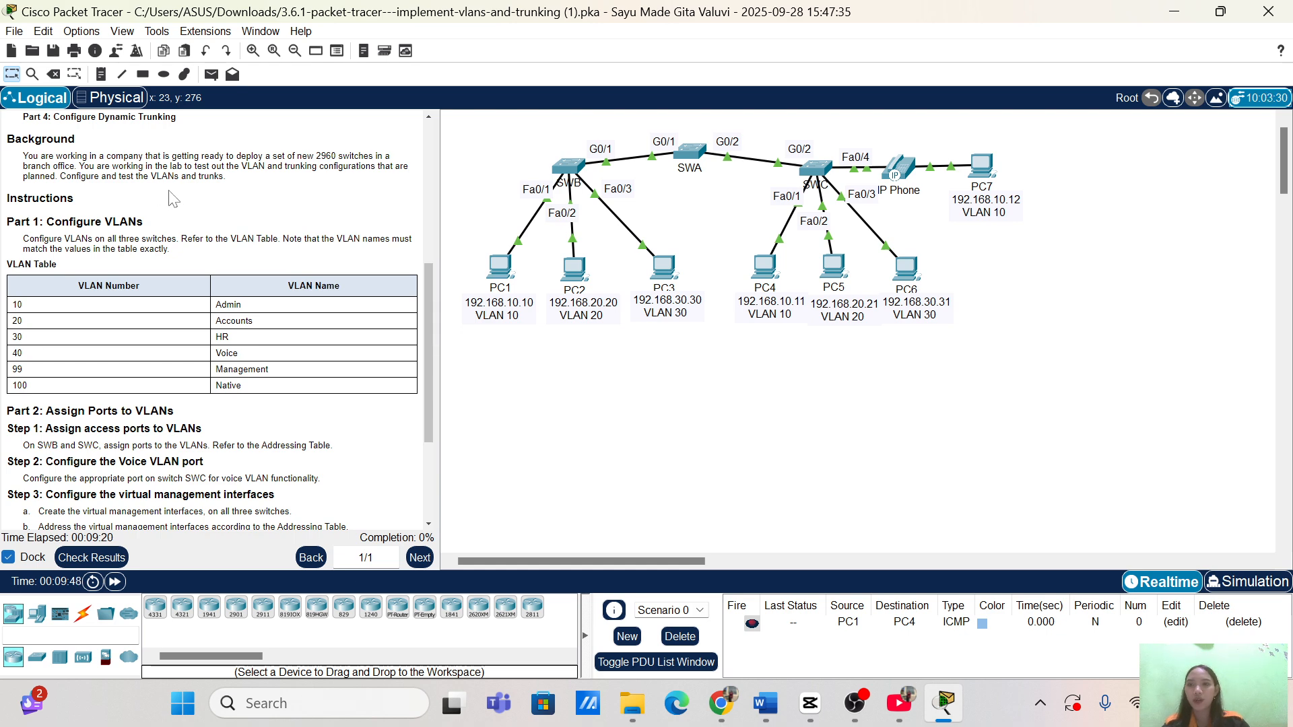
scroll(175, 200, "down", 1)
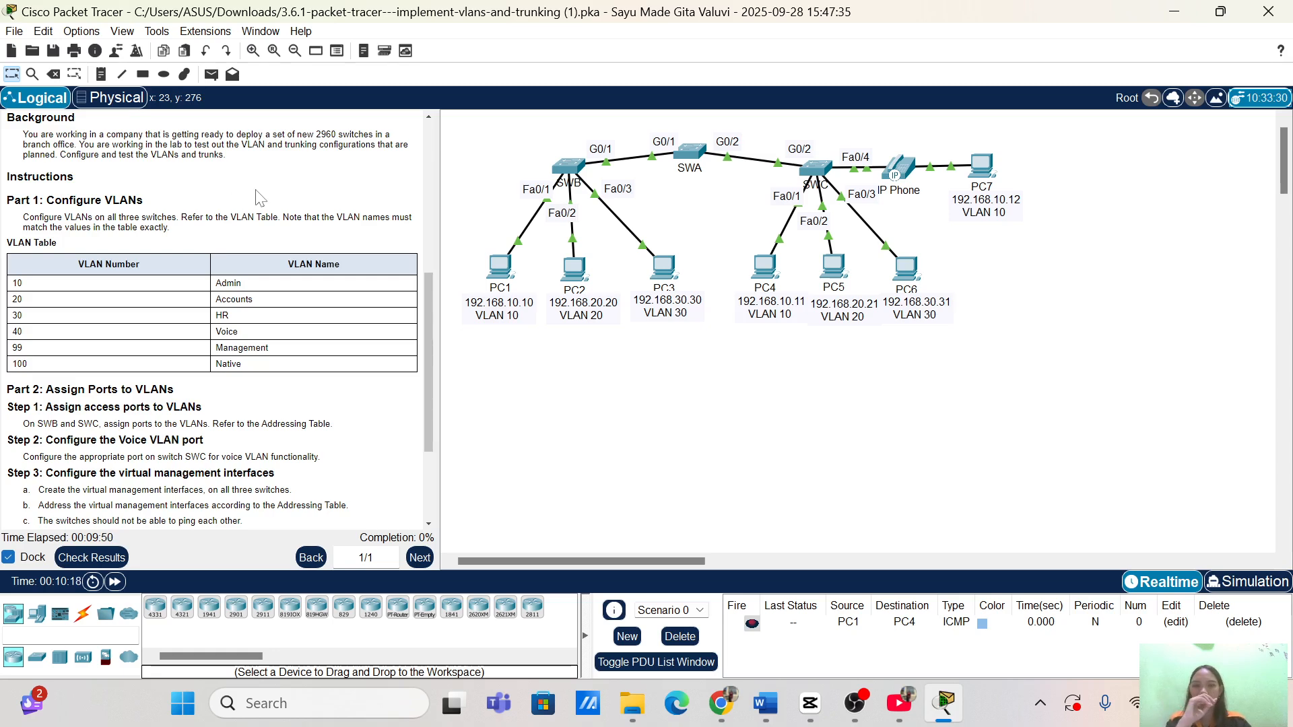
scroll(154, 245, "down", 3)
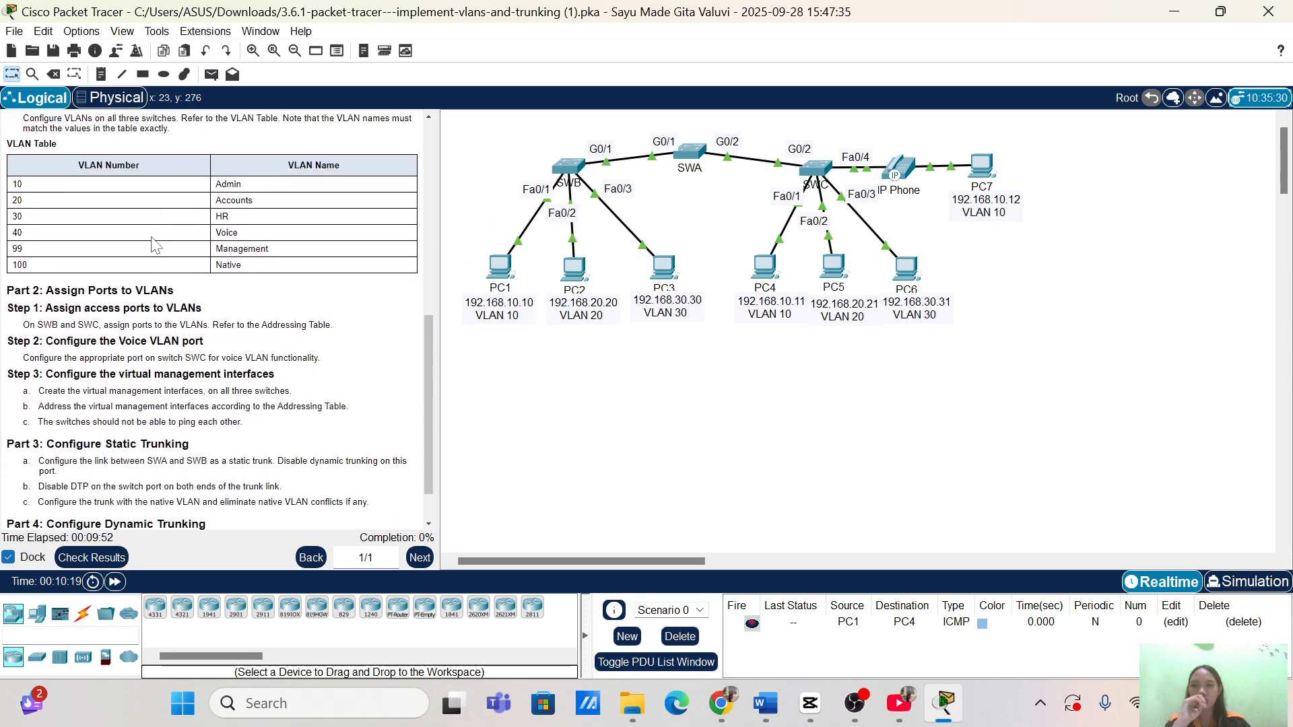
scroll(155, 246, "up", 5)
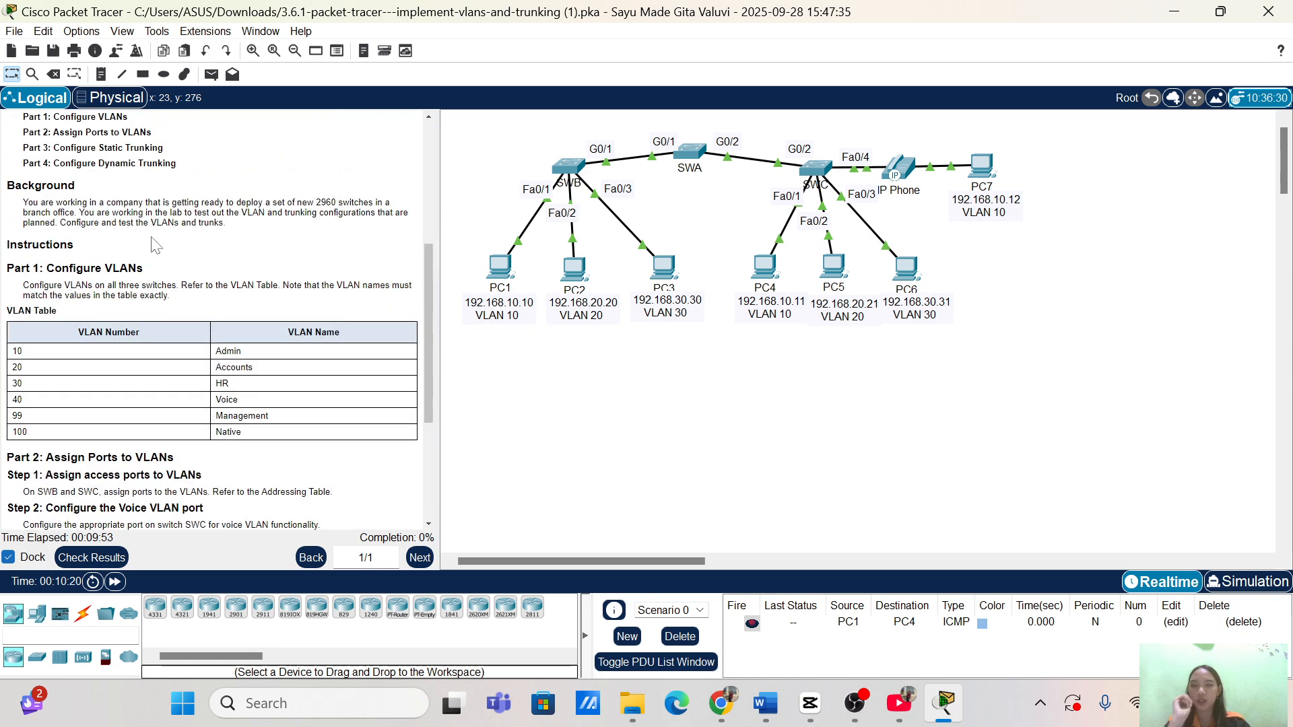
Check the activity results and review the graded assessment items for switches SWA, SWB and SWC.
left_click(100, 557)
left_click(154, 111)
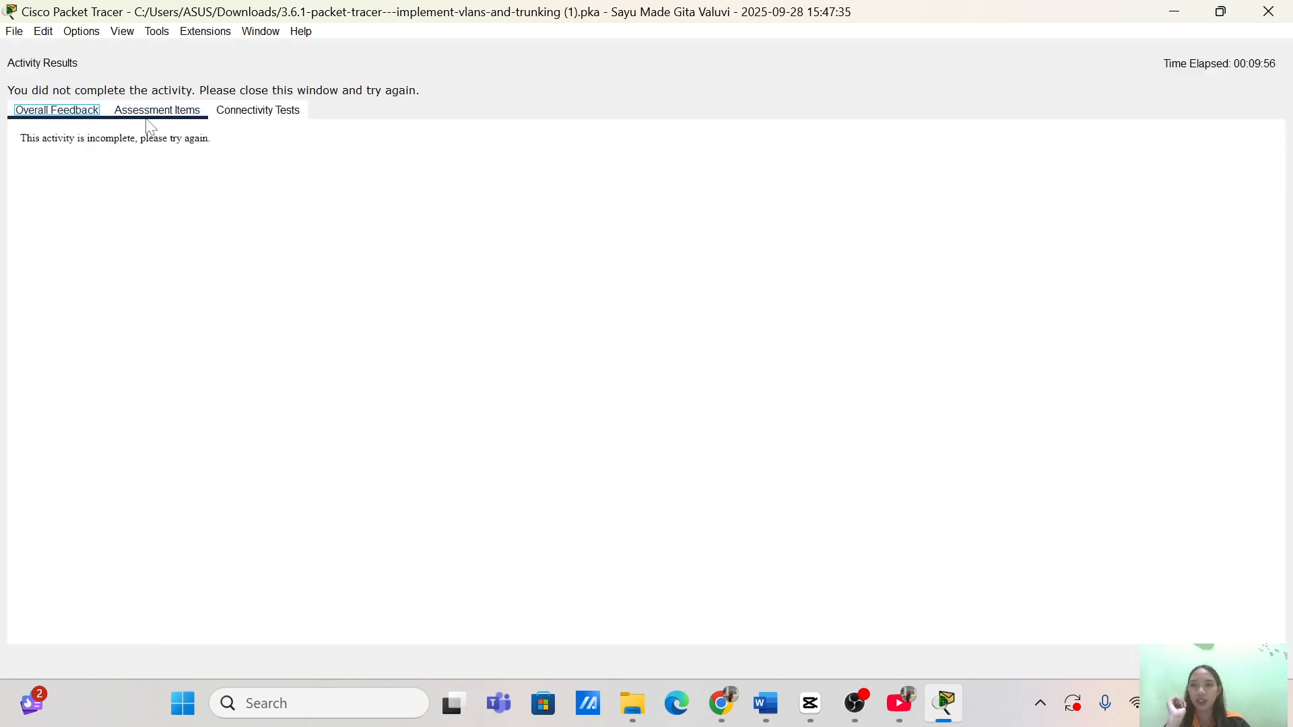
scroll(149, 469, "down", 8)
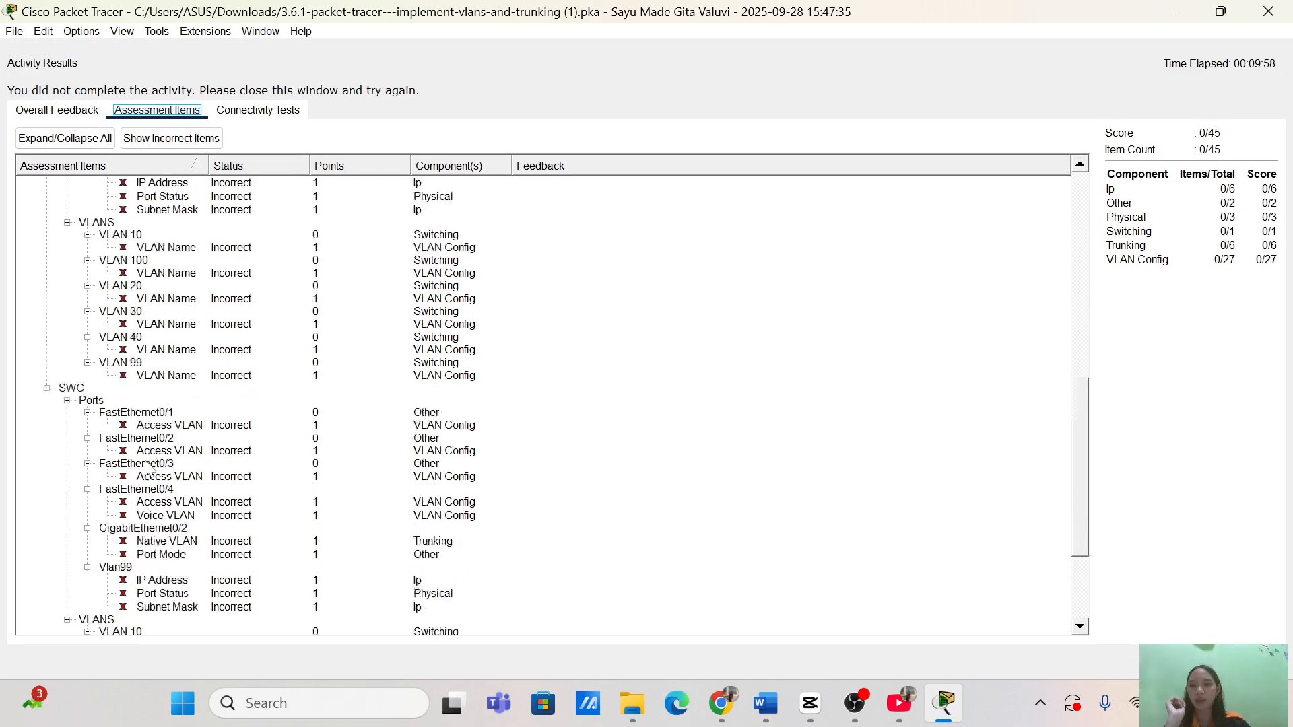
scroll(148, 470, "up", 6)
scroll(149, 469, "up", 2)
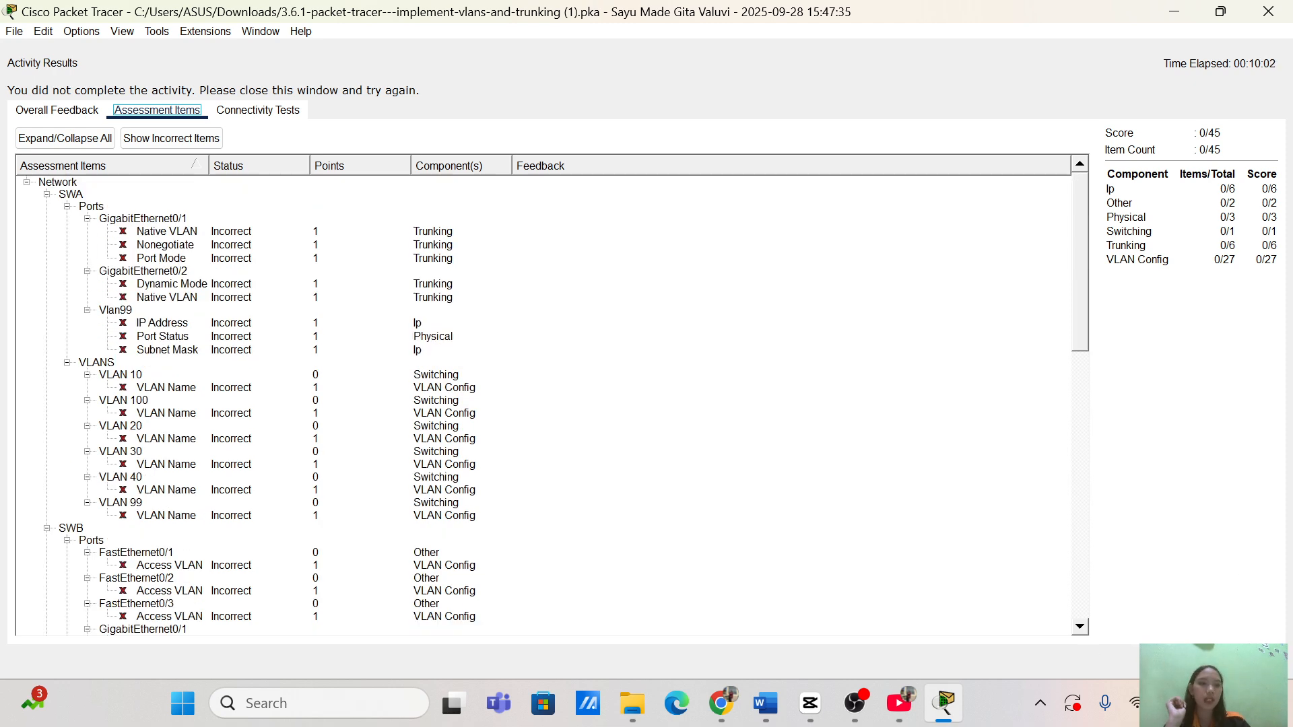
key("Escape")
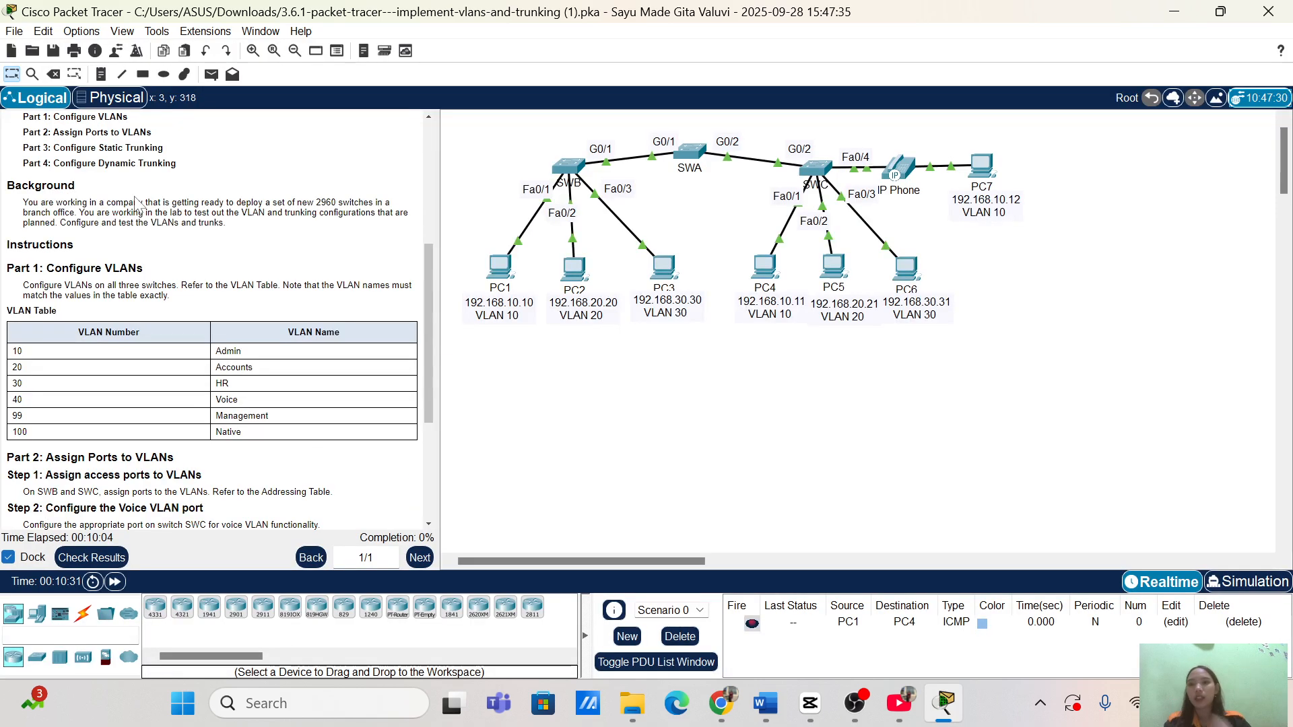
Open the command line of switch SWA, and shrink and place its window beside the activity instructions.
scroll(136, 206, "down", 3)
scroll(136, 205, "down", 2)
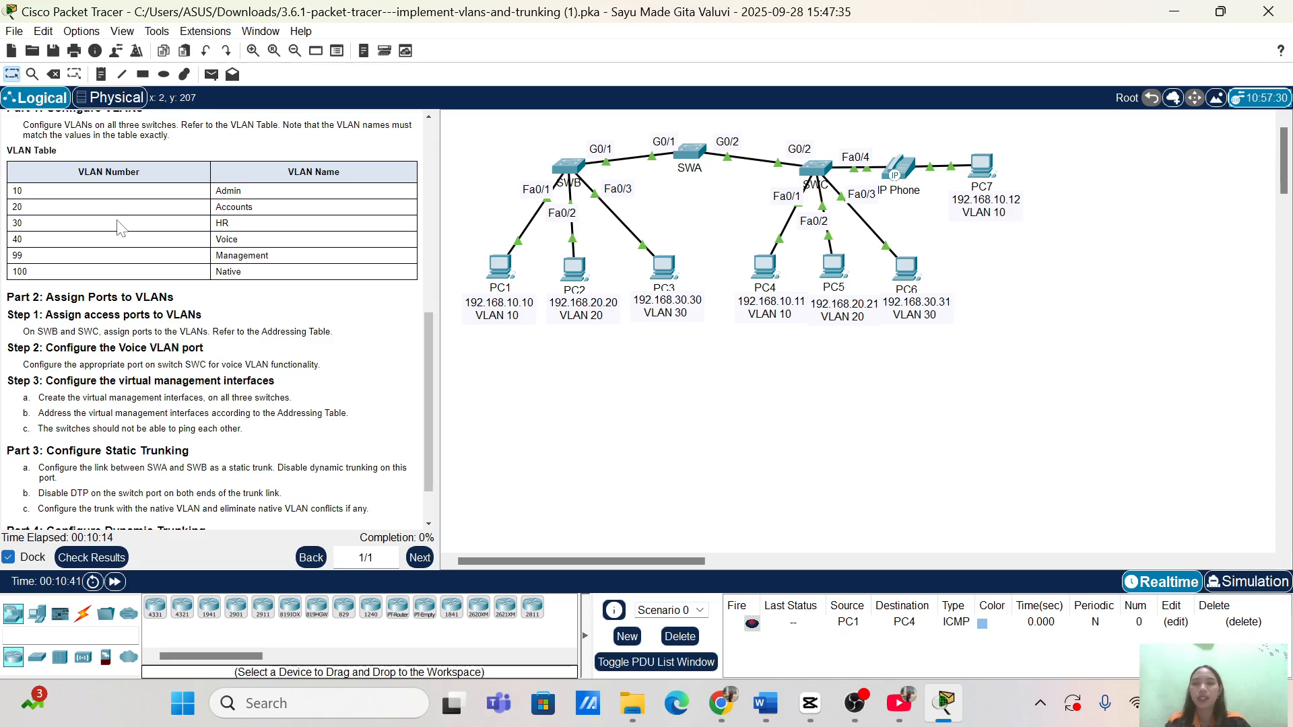
scroll(119, 227, "down", 2)
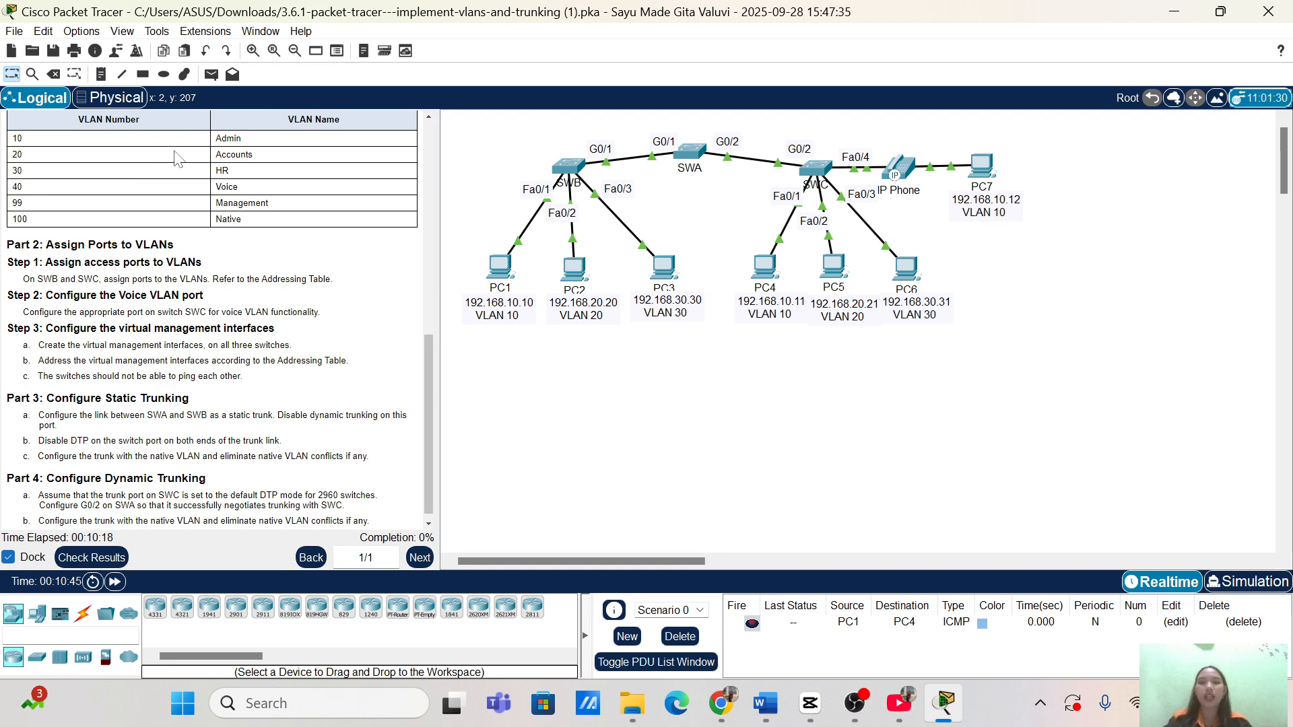
scroll(211, 193, "up", 3)
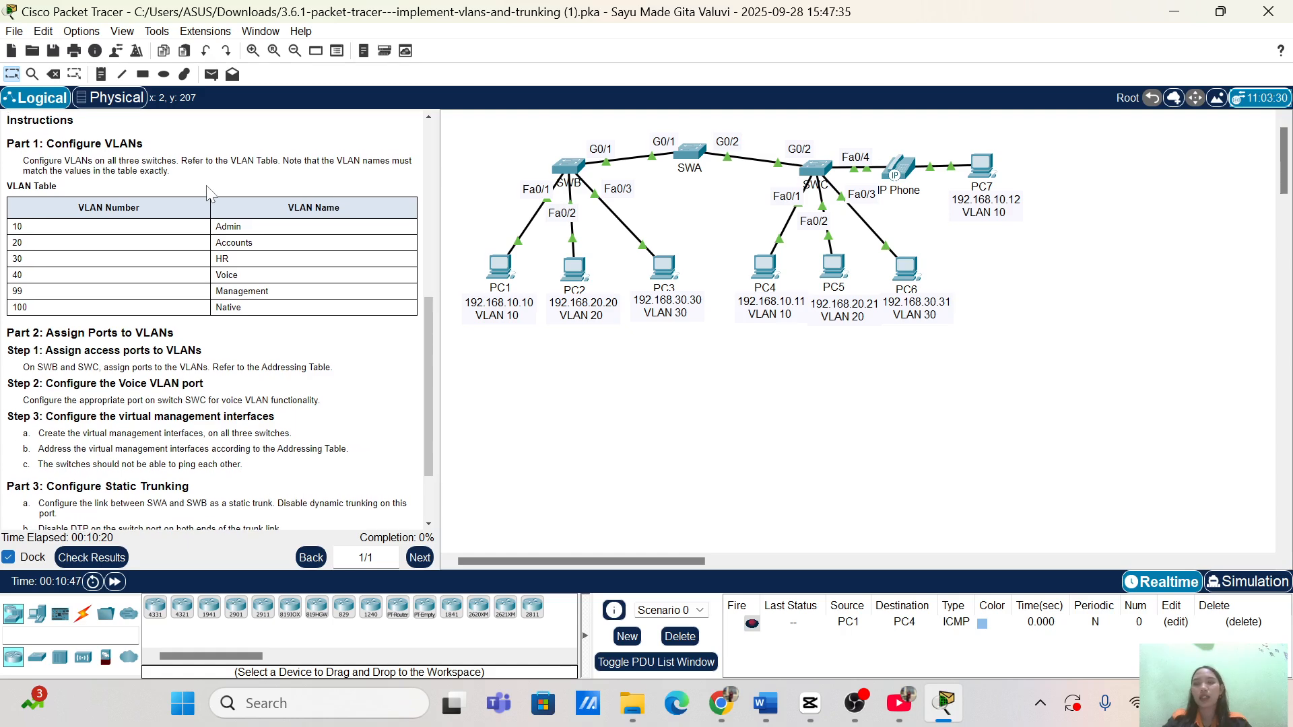
scroll(211, 193, "down", 2)
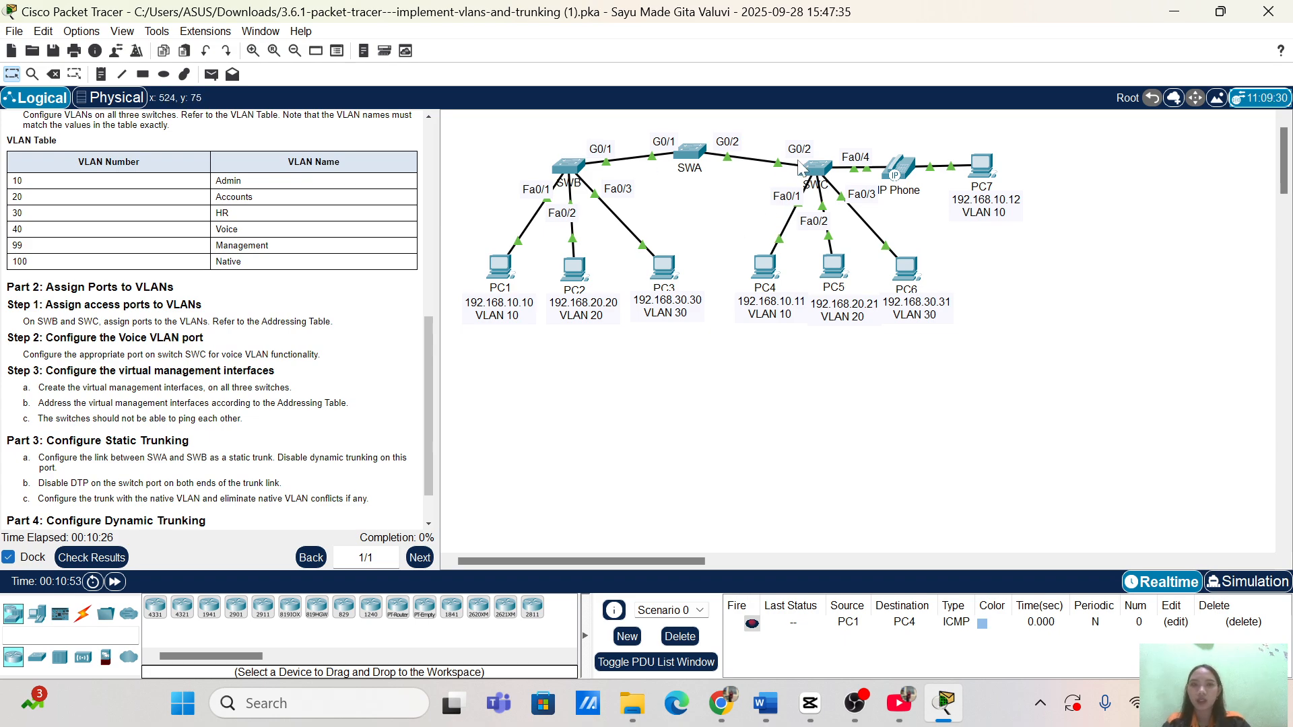
left_click(690, 154)
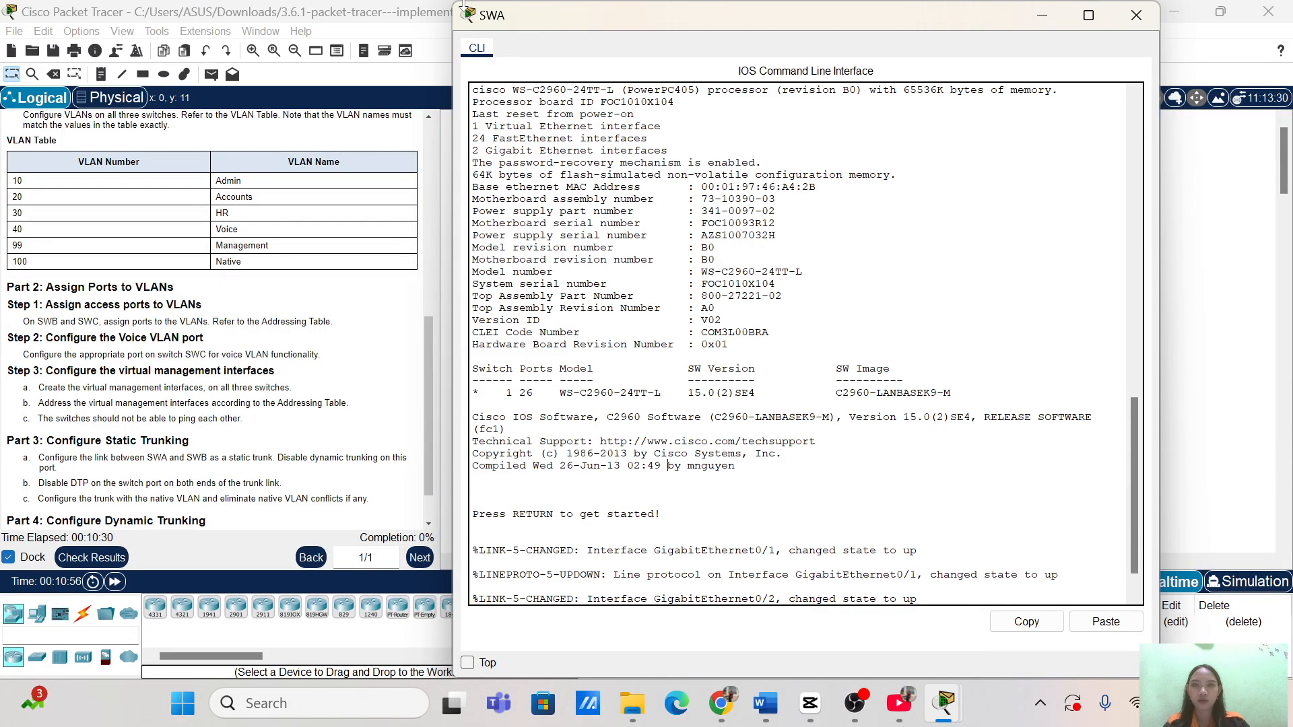
left_click_drag(460, 2, 633, 226)
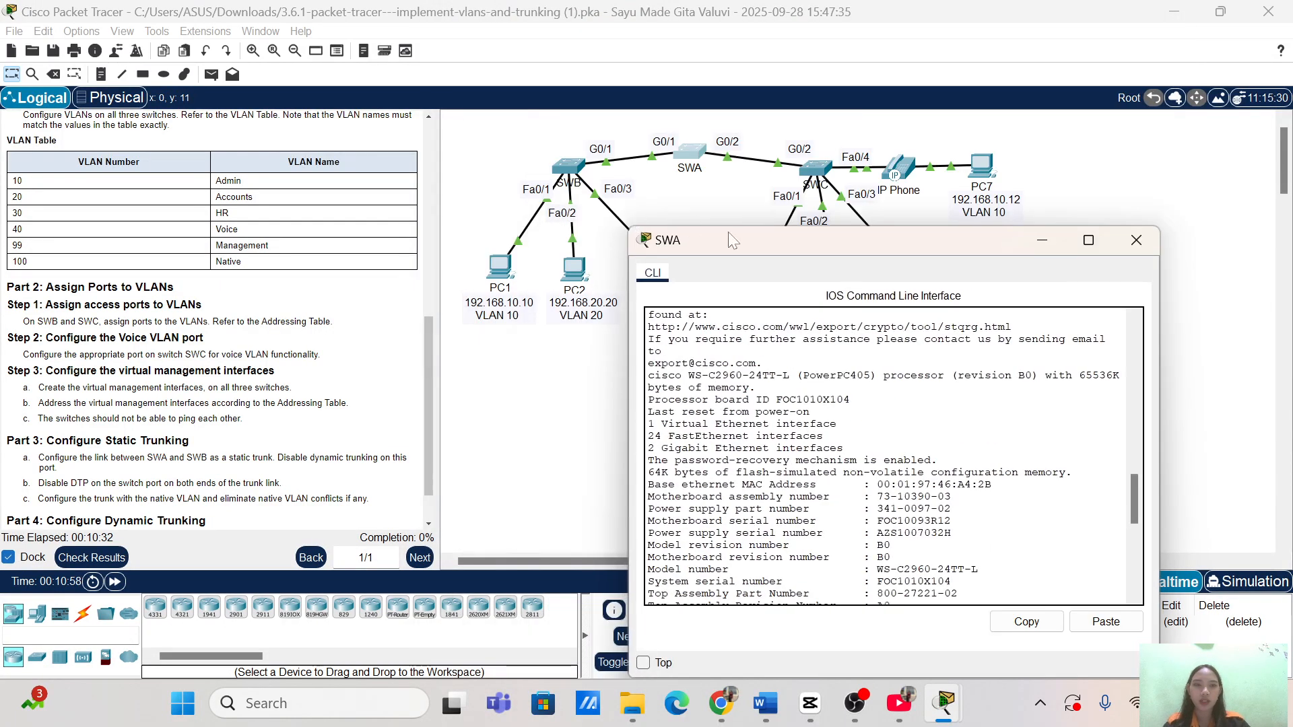
left_click_drag(738, 238, 687, 123)
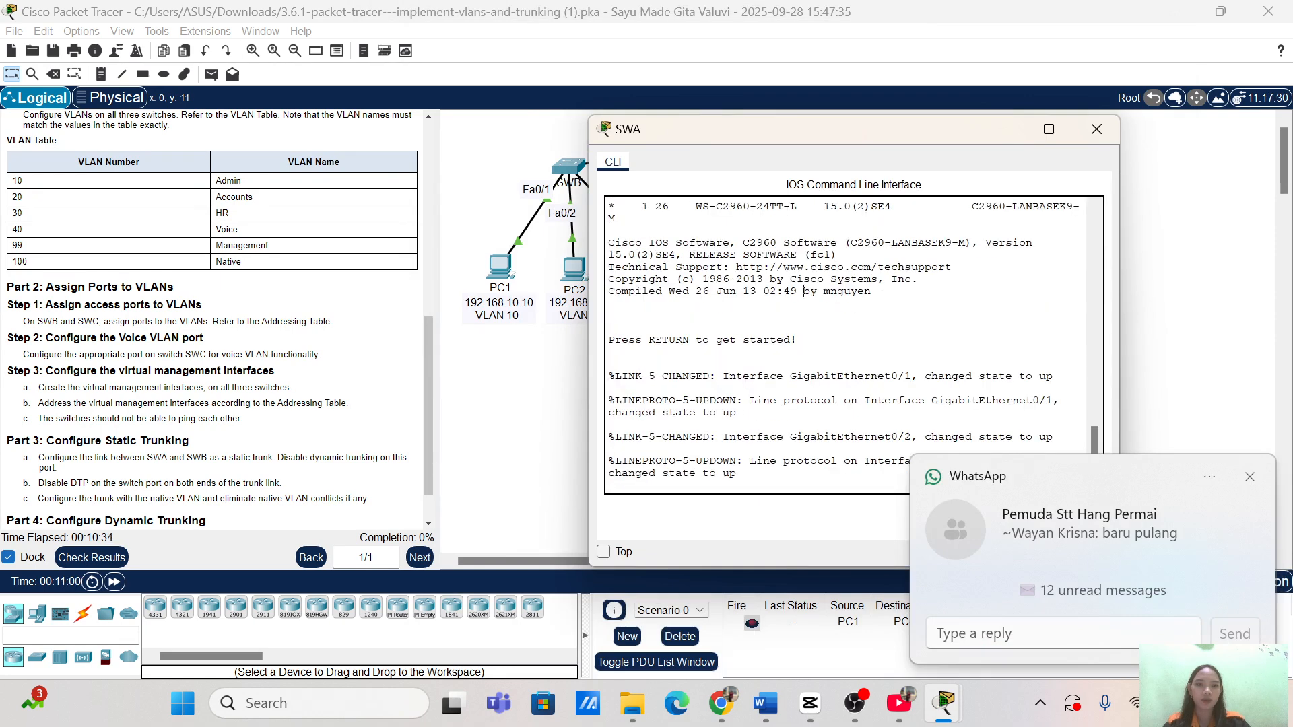
left_click(1250, 477)
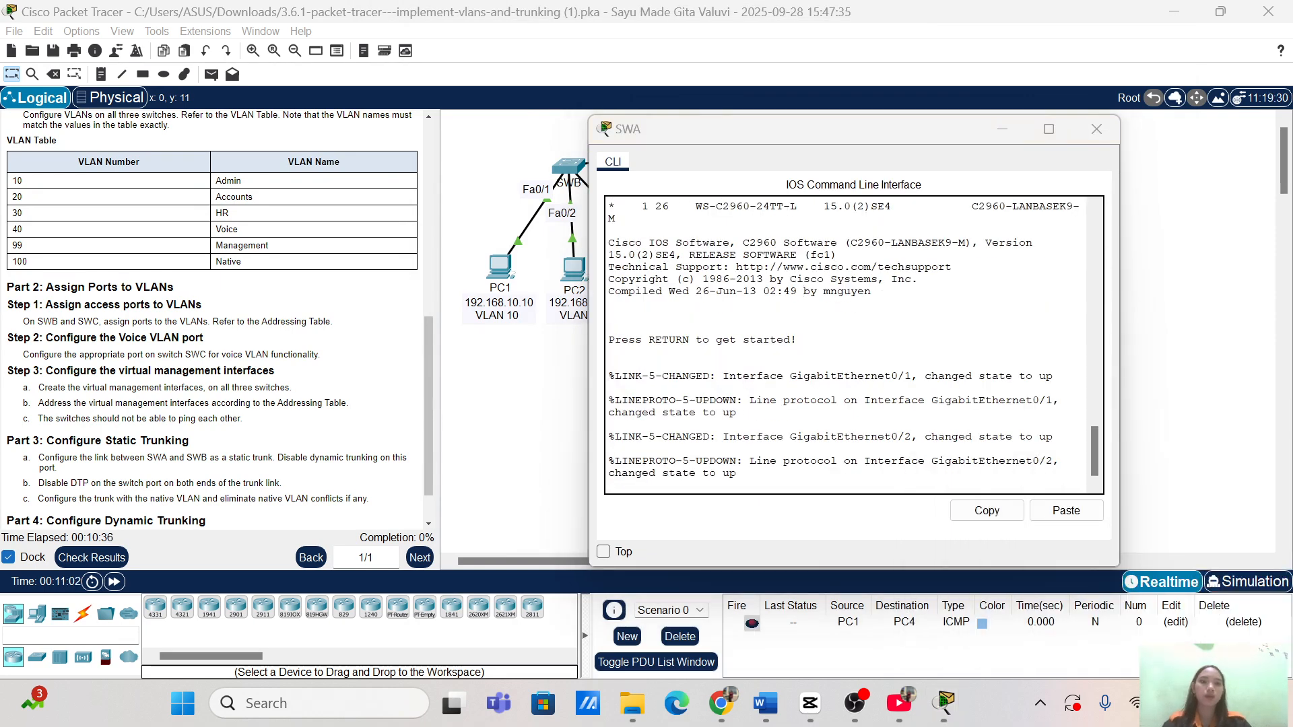
Enter privileged EXEC mode on SWA with enable, and go into global configuration mode with conf term.
key("Return")
key("Return")
type("ena")
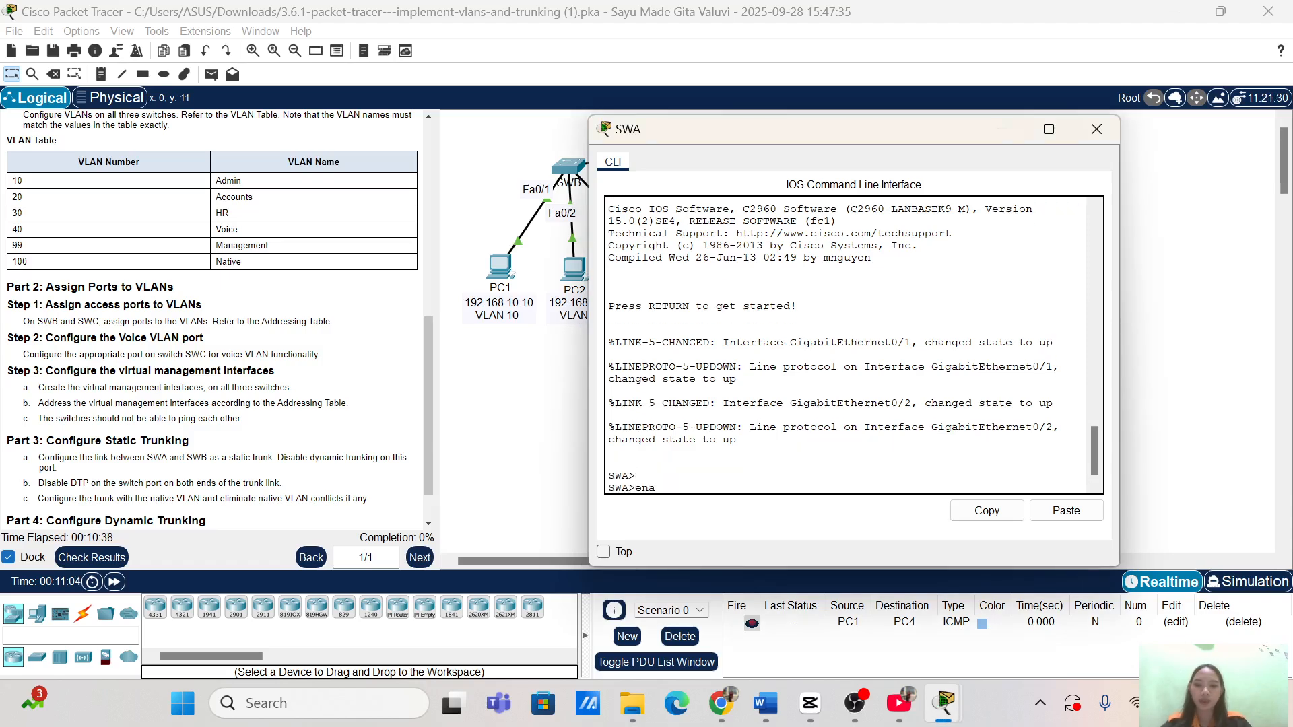
key("Tab")
key("Return")
key("Return")
type("conf")
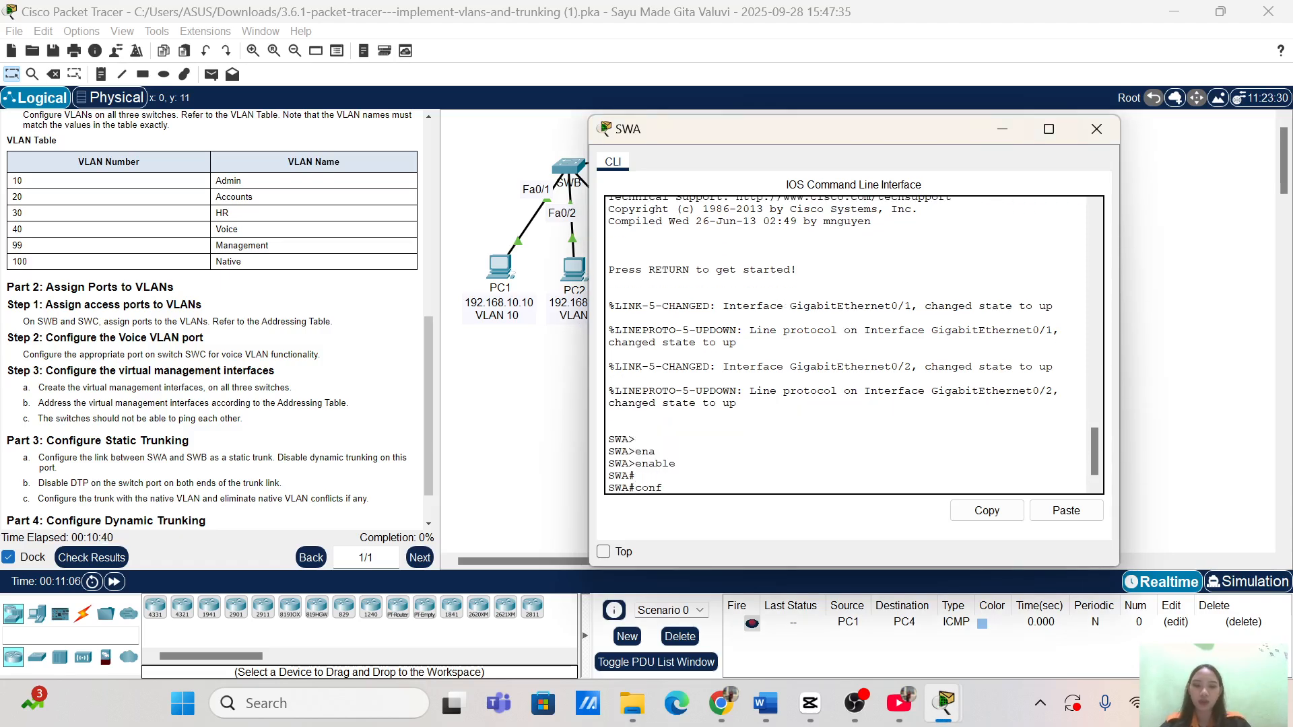
type(" term")
key("Return")
key("Return")
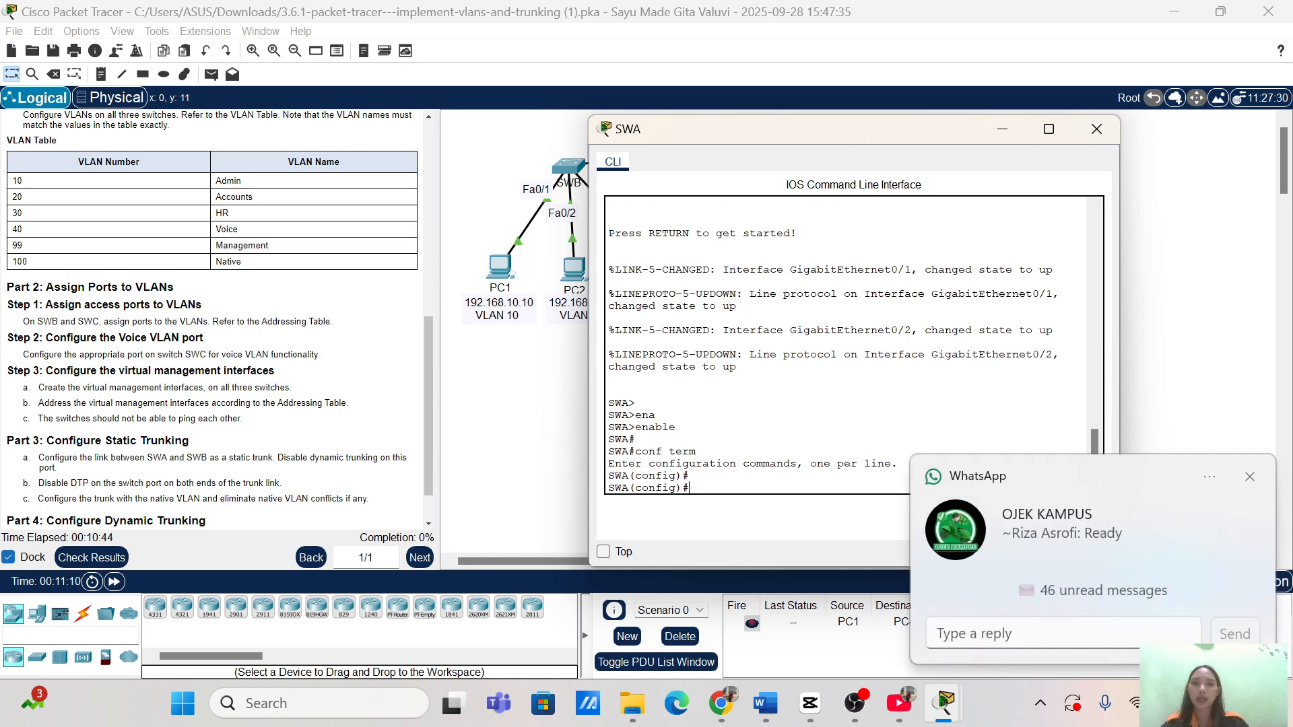
Create VLAN 10 on SWA and name it Admin, following the VLAN table.
type("vlan 10")
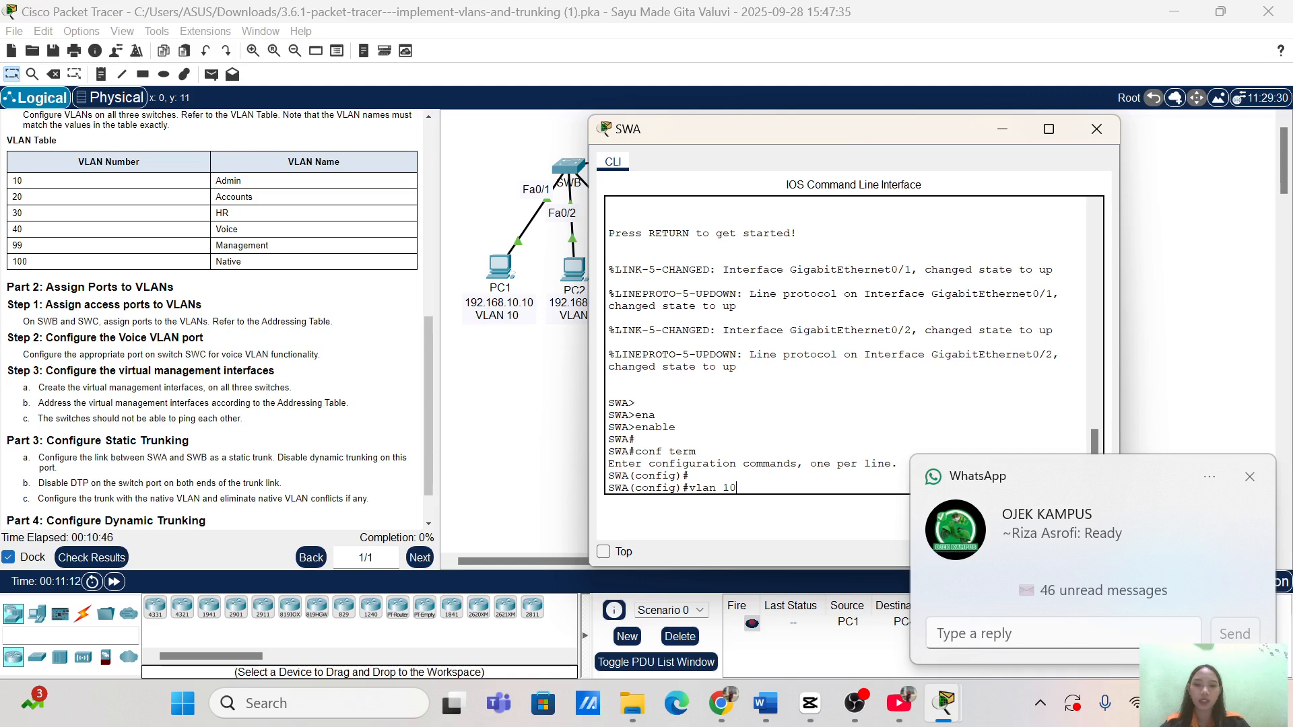
key("Return")
key("Return")
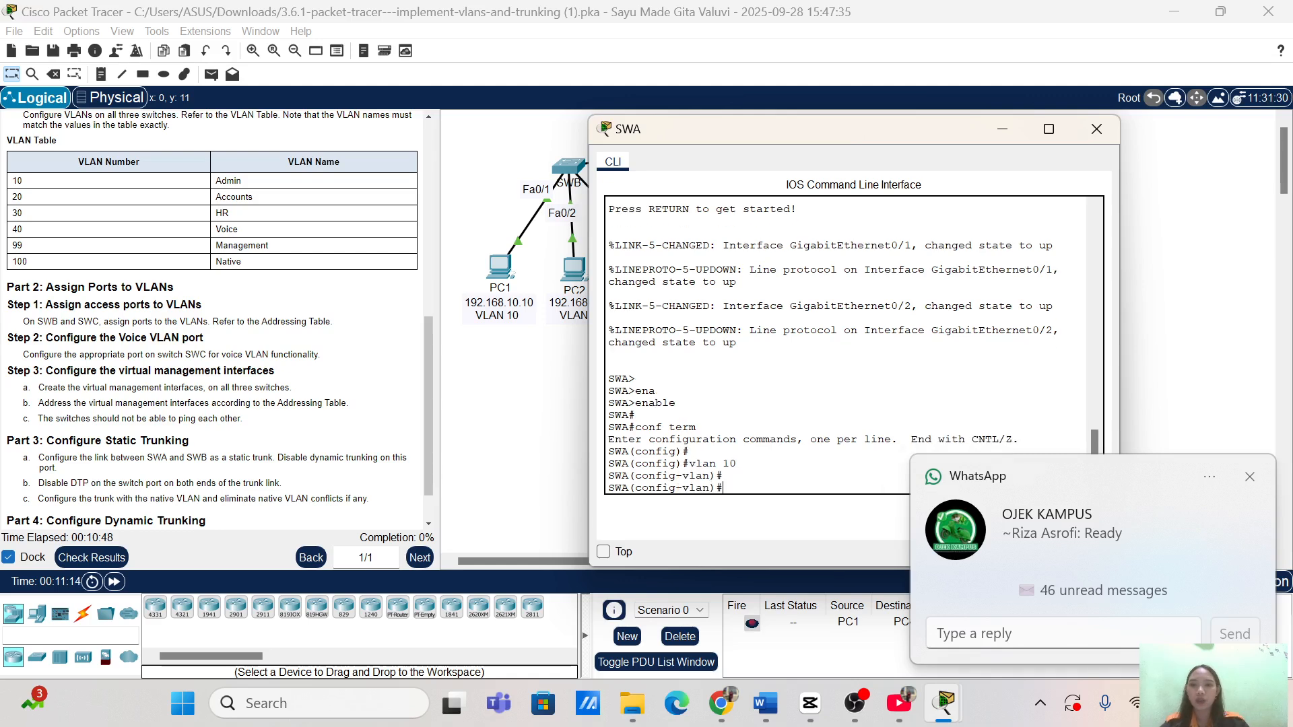
type("name")
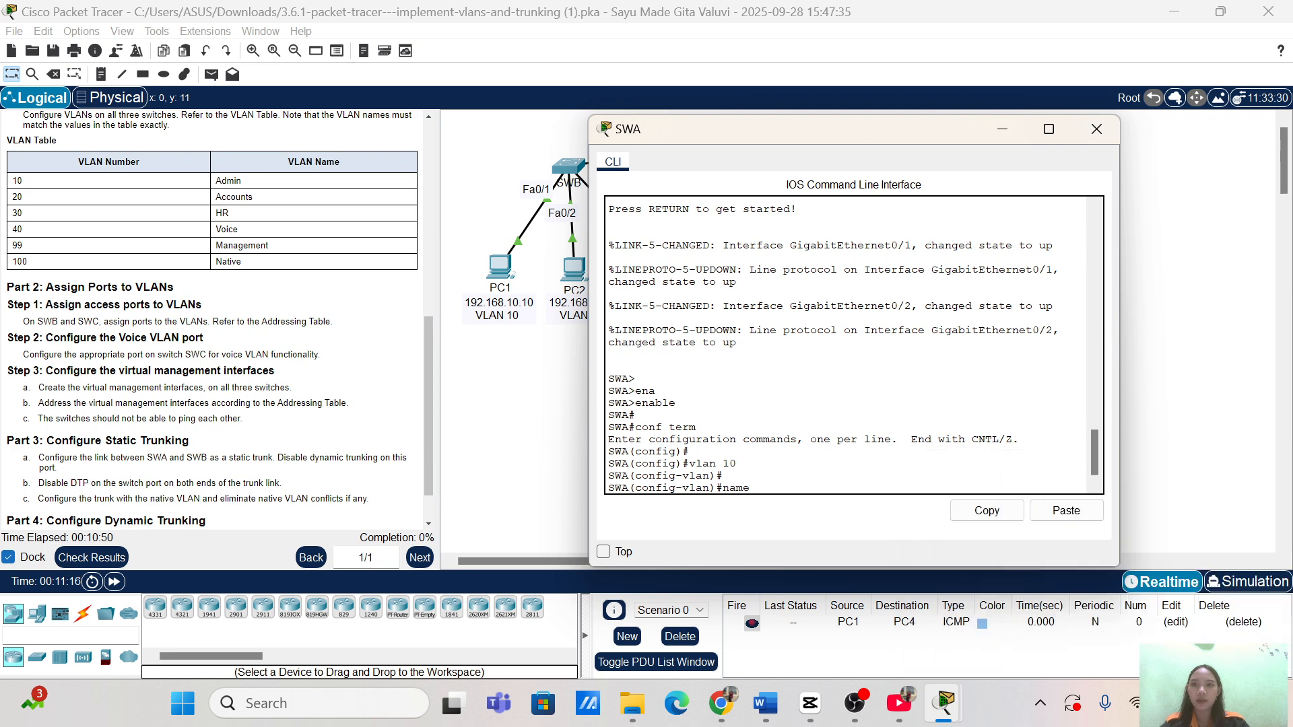
scroll(301, 354, "down", 1)
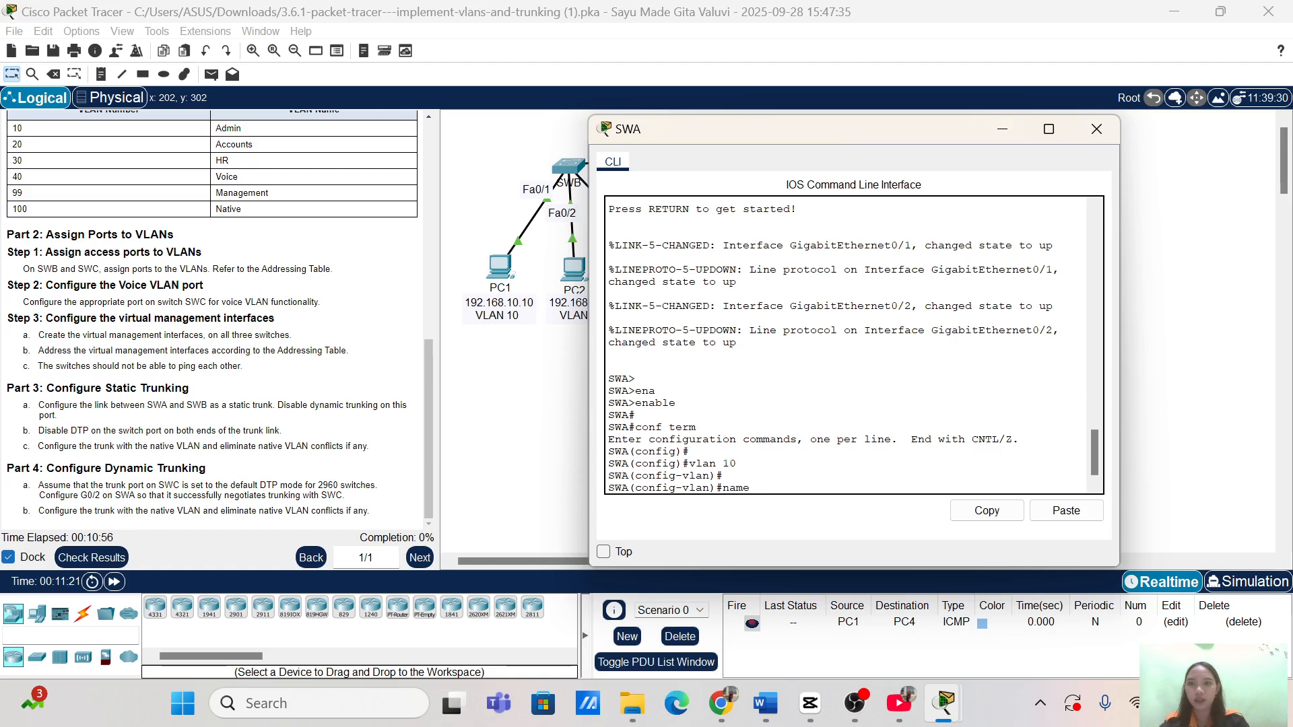
type("A")
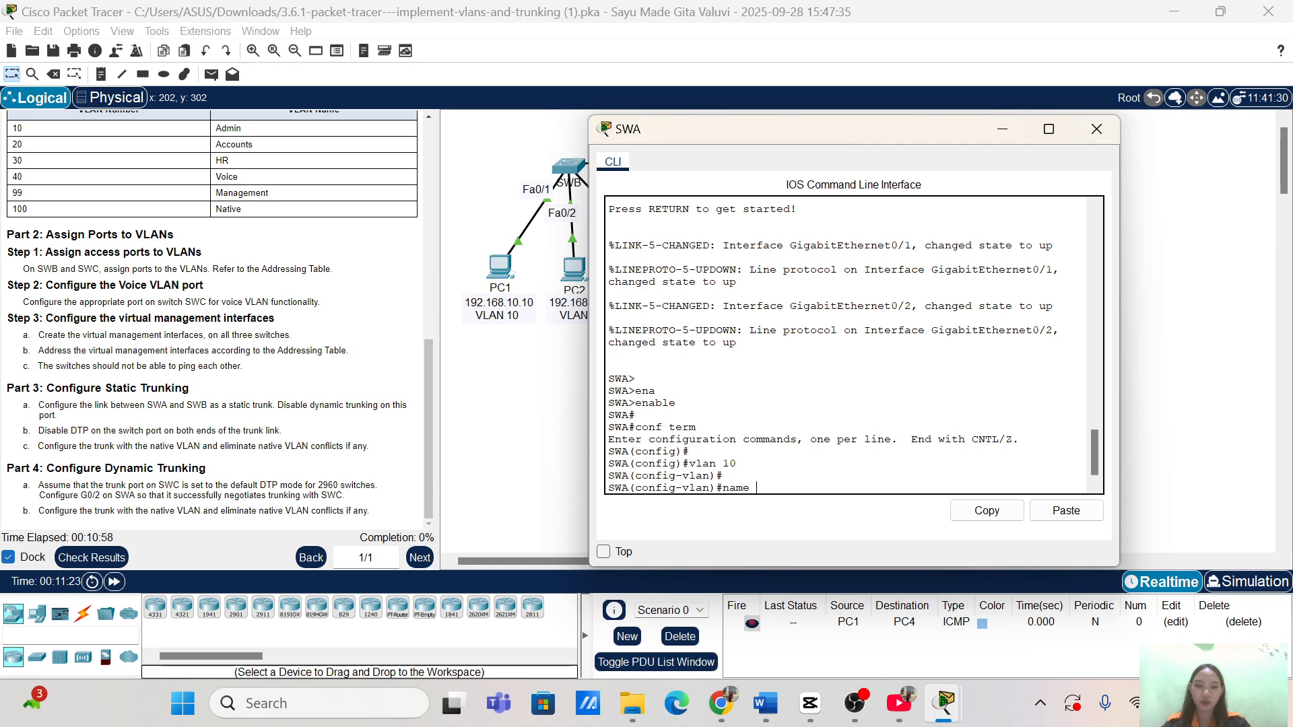
type("dmin")
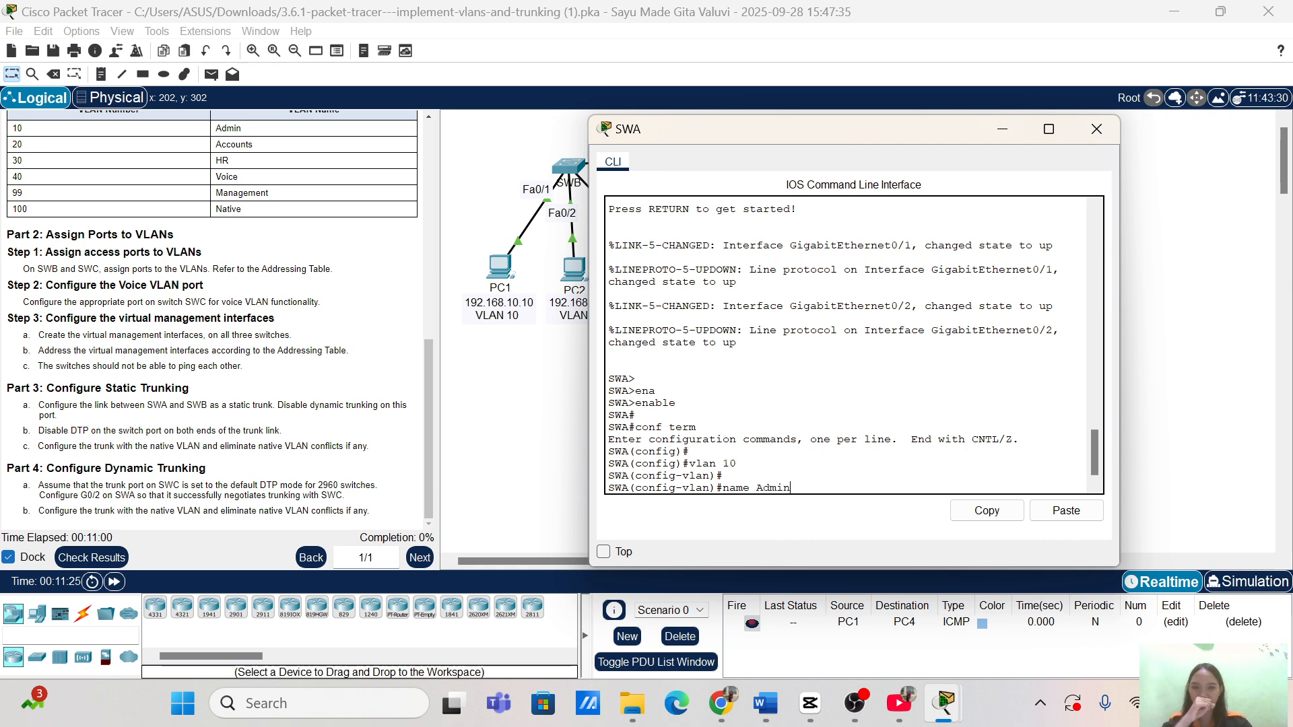
scroll(202, 229, "up", 2)
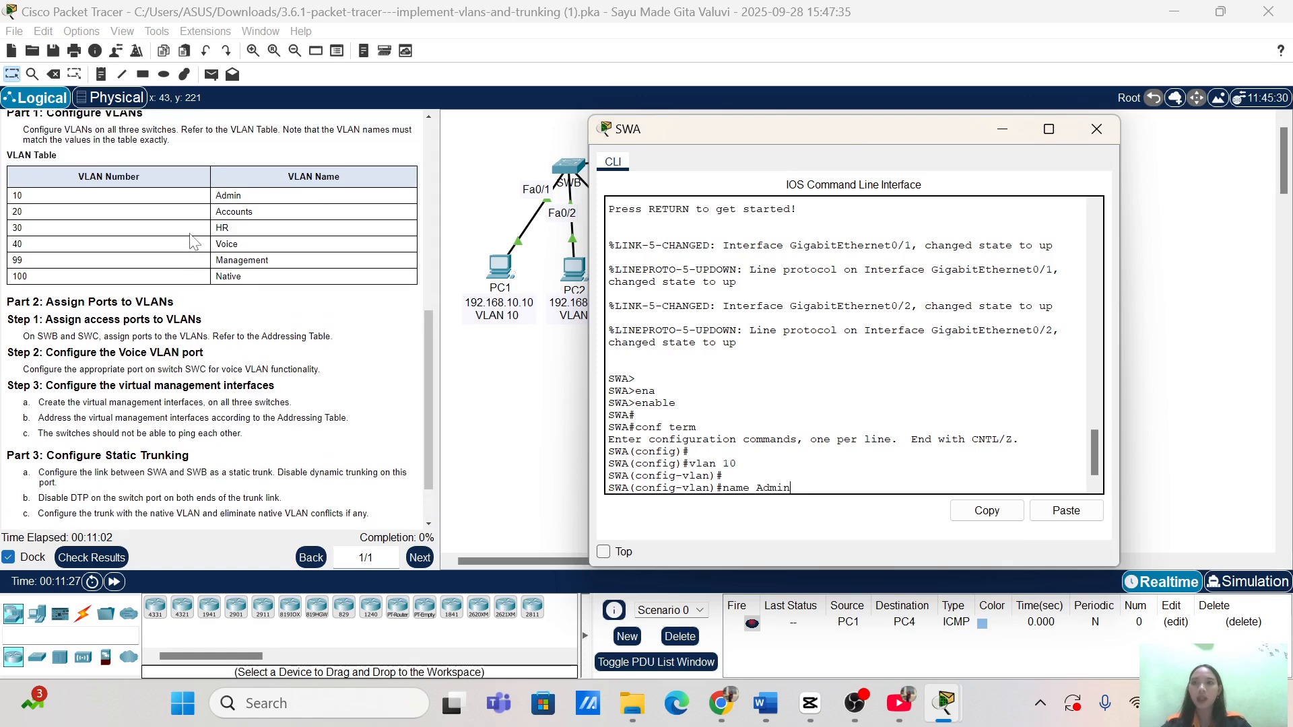
scroll(216, 212, "down", 2)
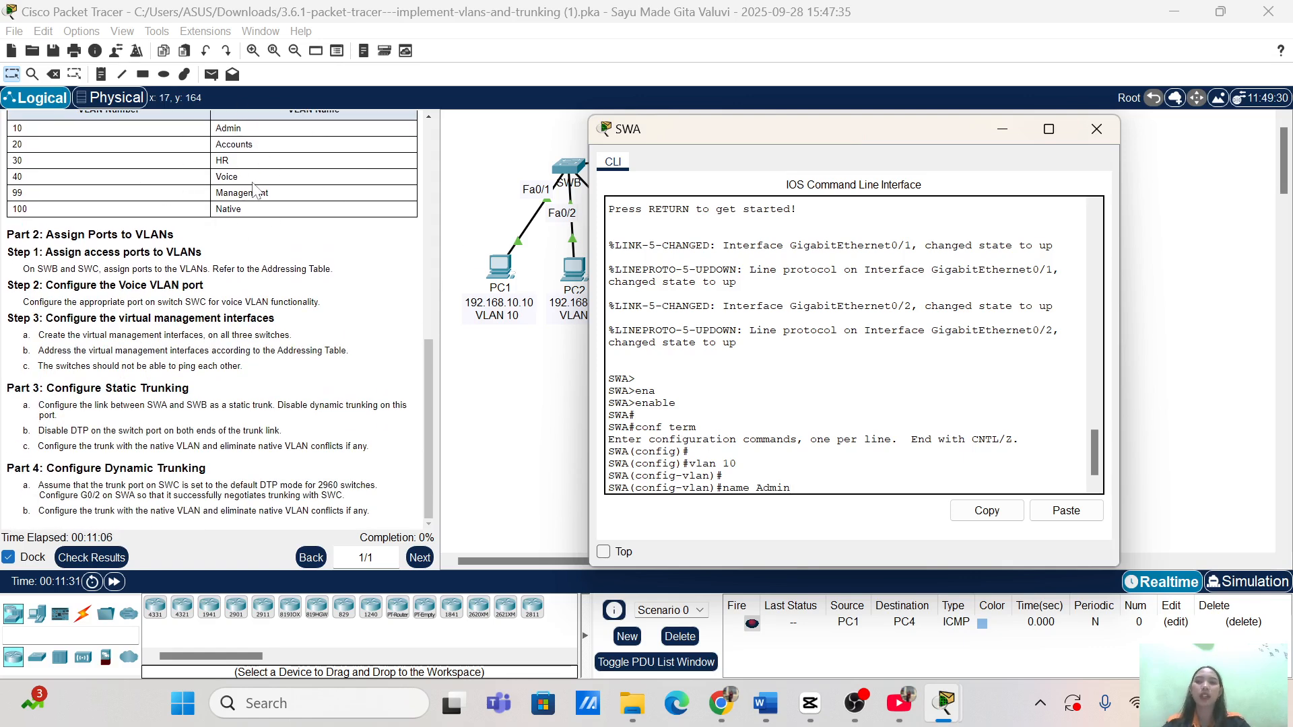
scroll(208, 194, "up", 1)
scroll(209, 194, "down", 1)
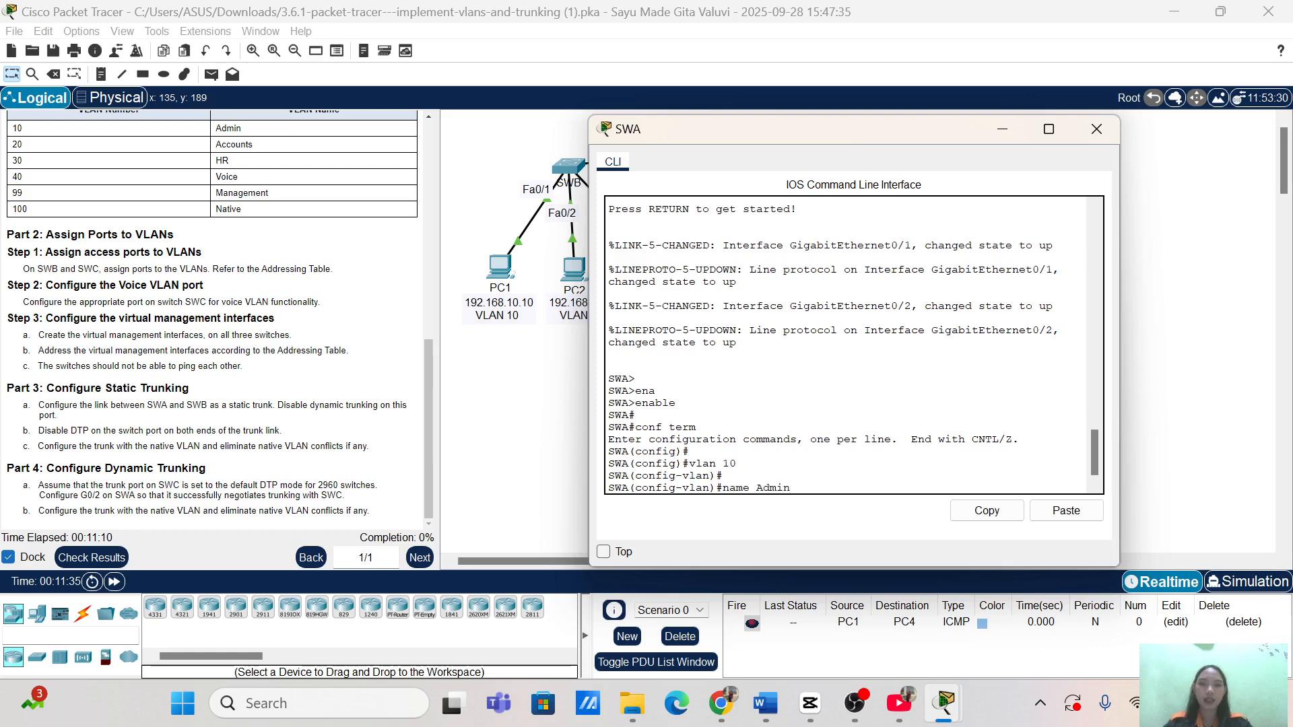
key("Return")
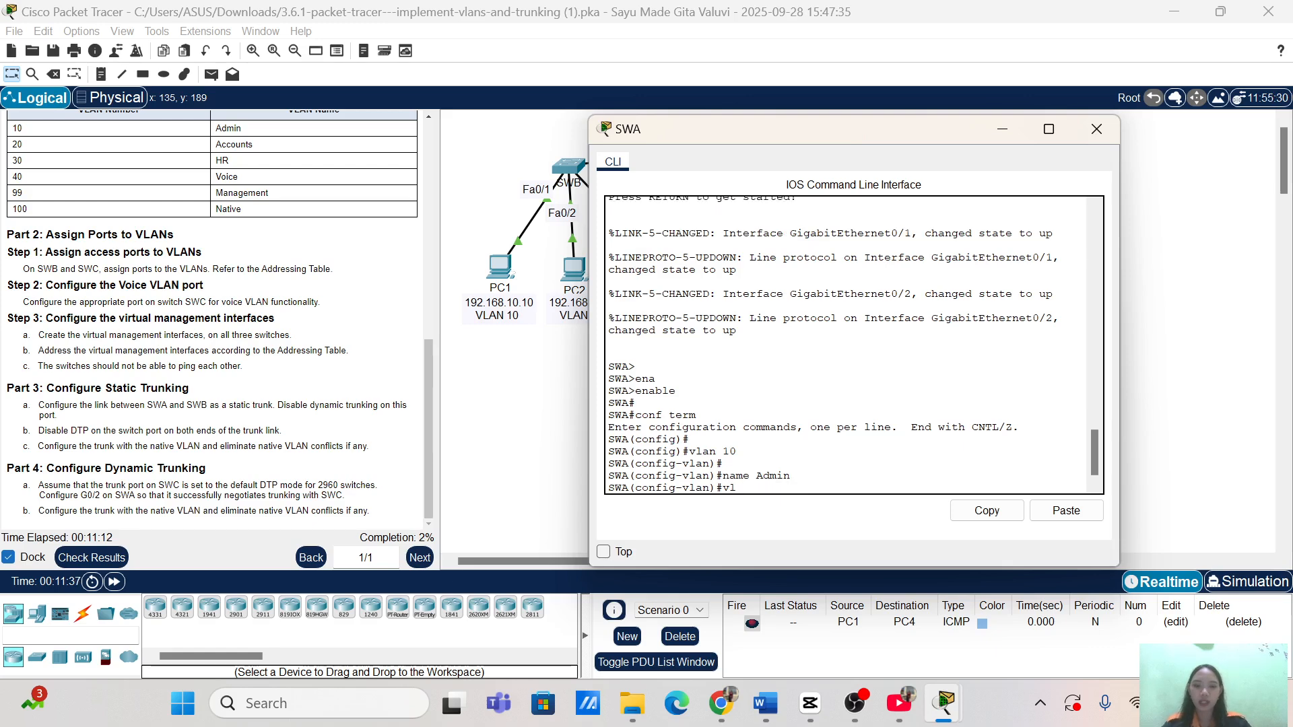
Create VLAN 20 on SWA and name it Accounts, following the VLAN table.
key("Return")
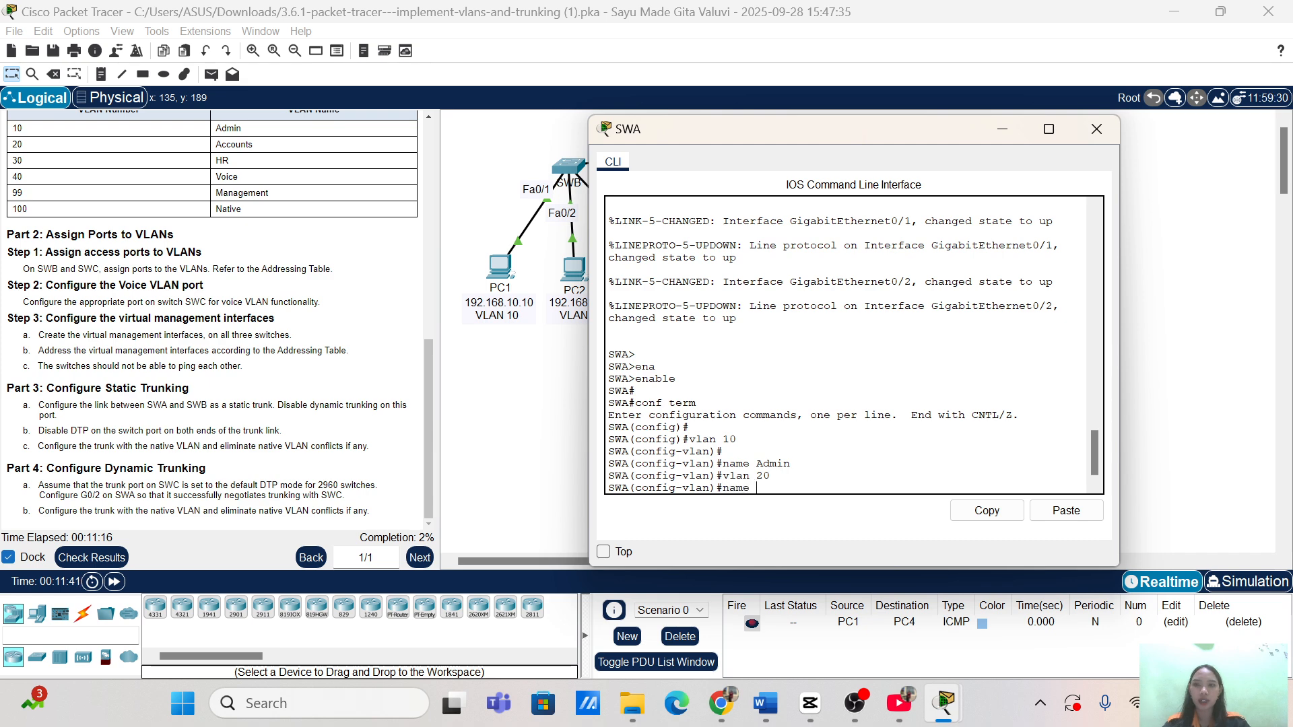
type("name Ac")
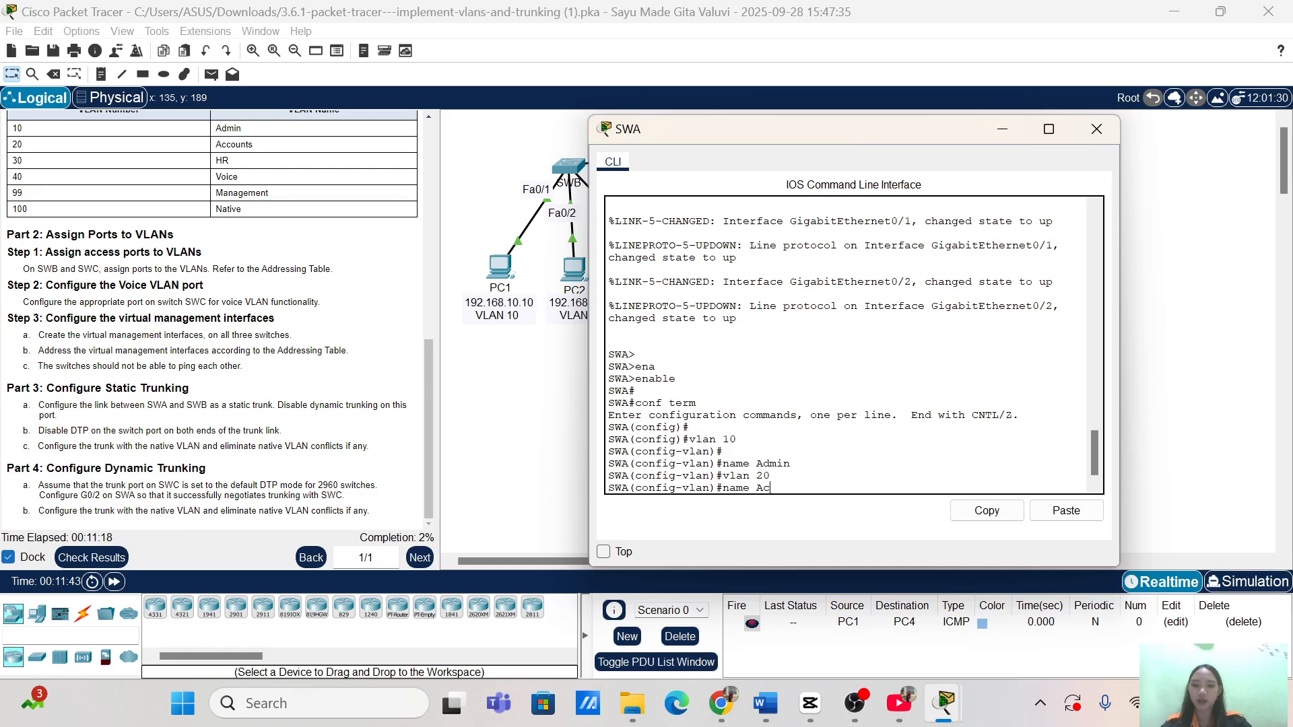
type("counts")
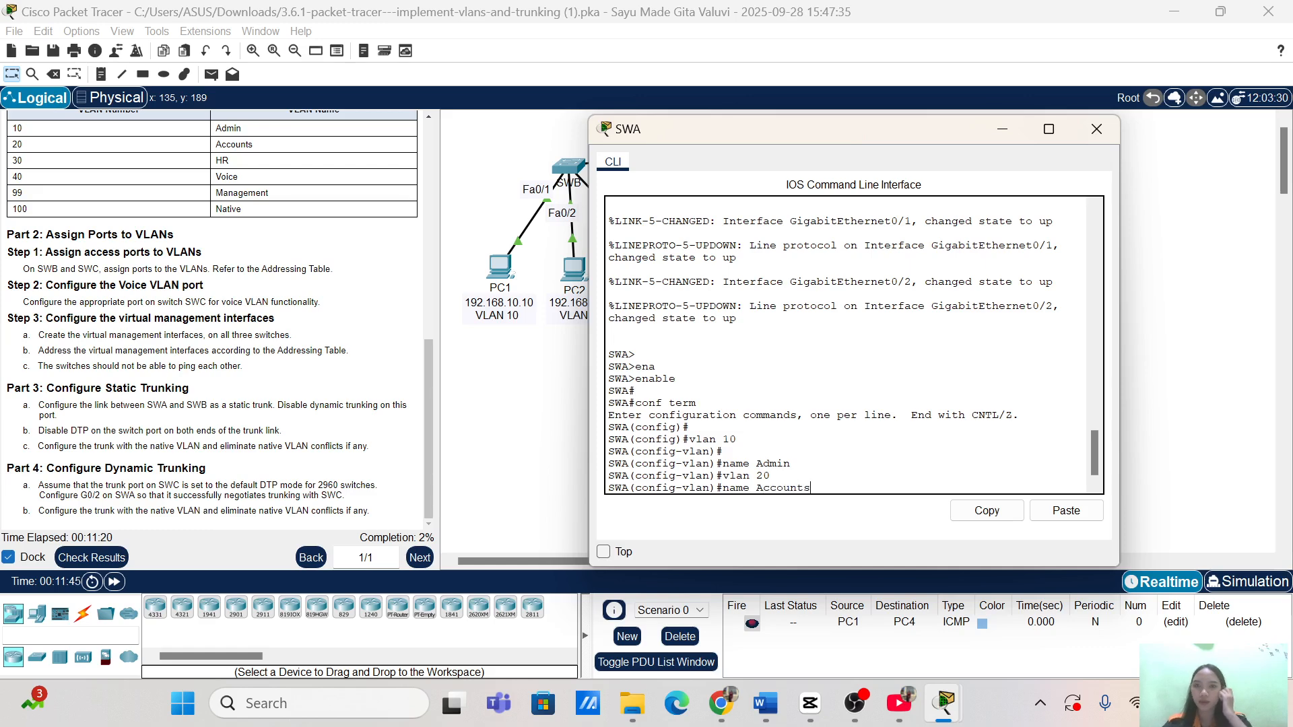
key("Return")
key("Return")
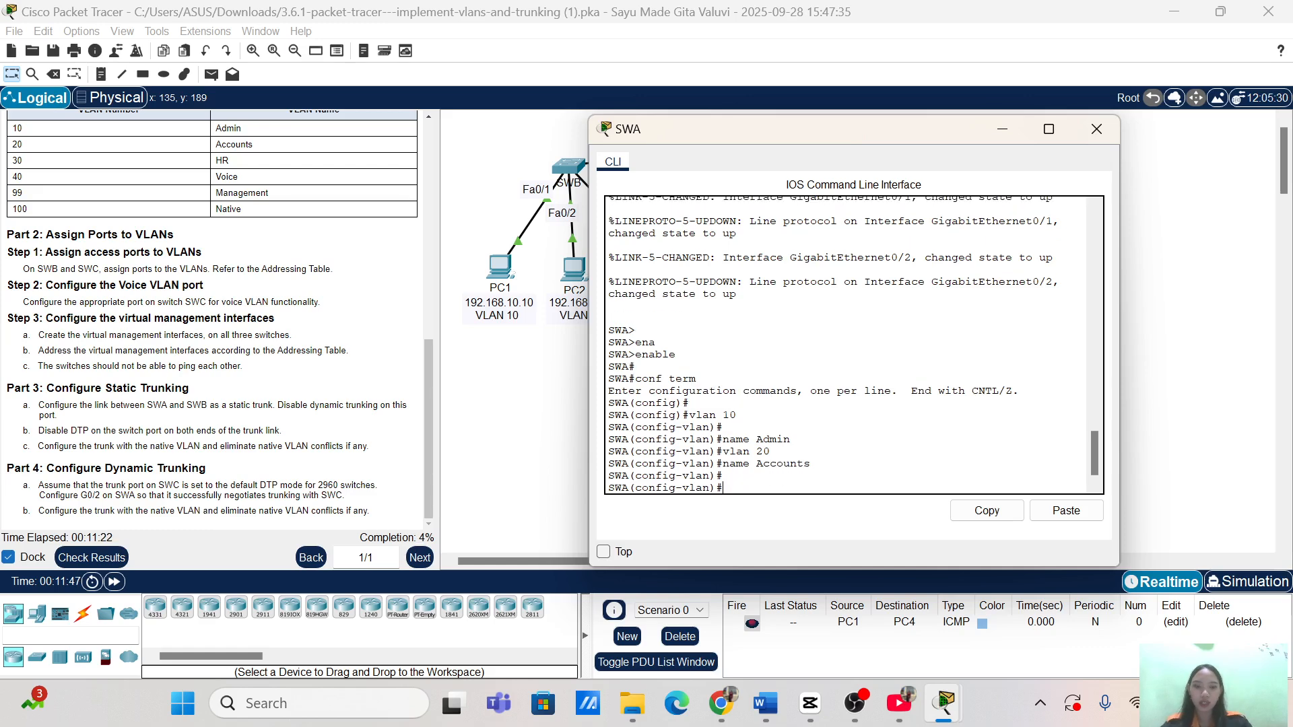
Create VLAN 30 on SWA and name it HR, following the VLAN table.
type("vlan")
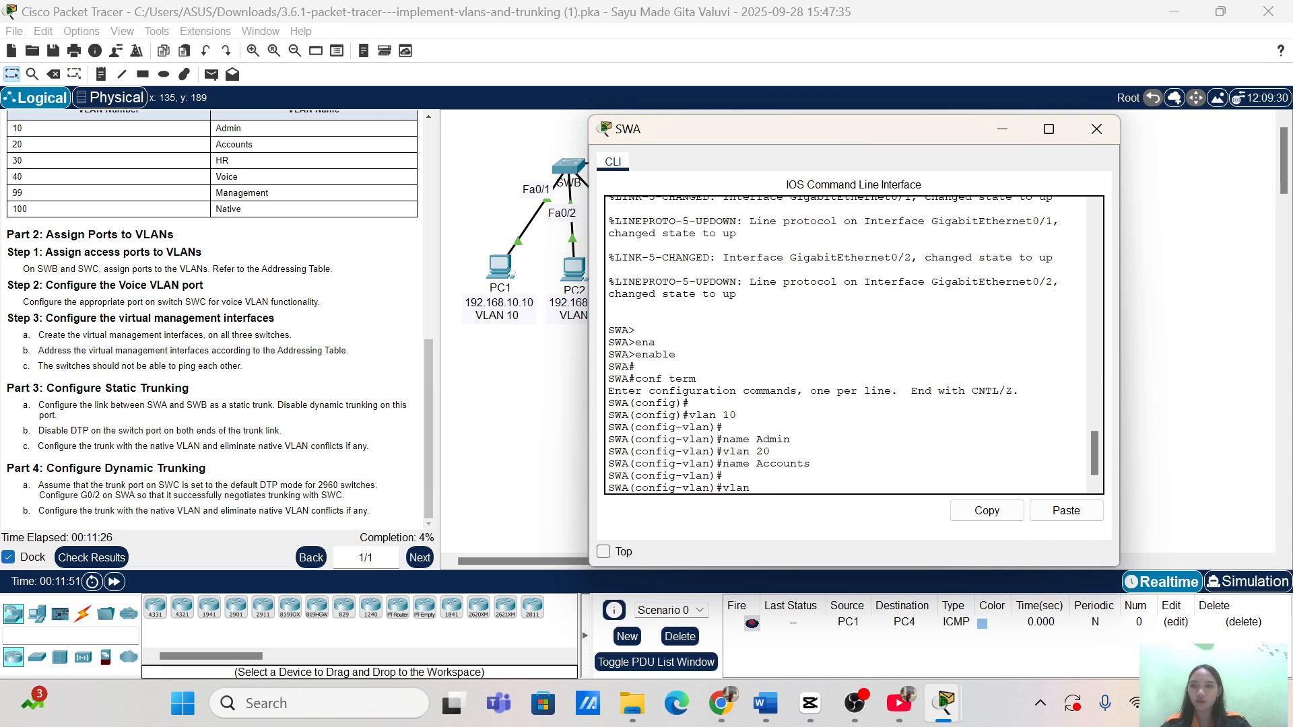
type(" 30")
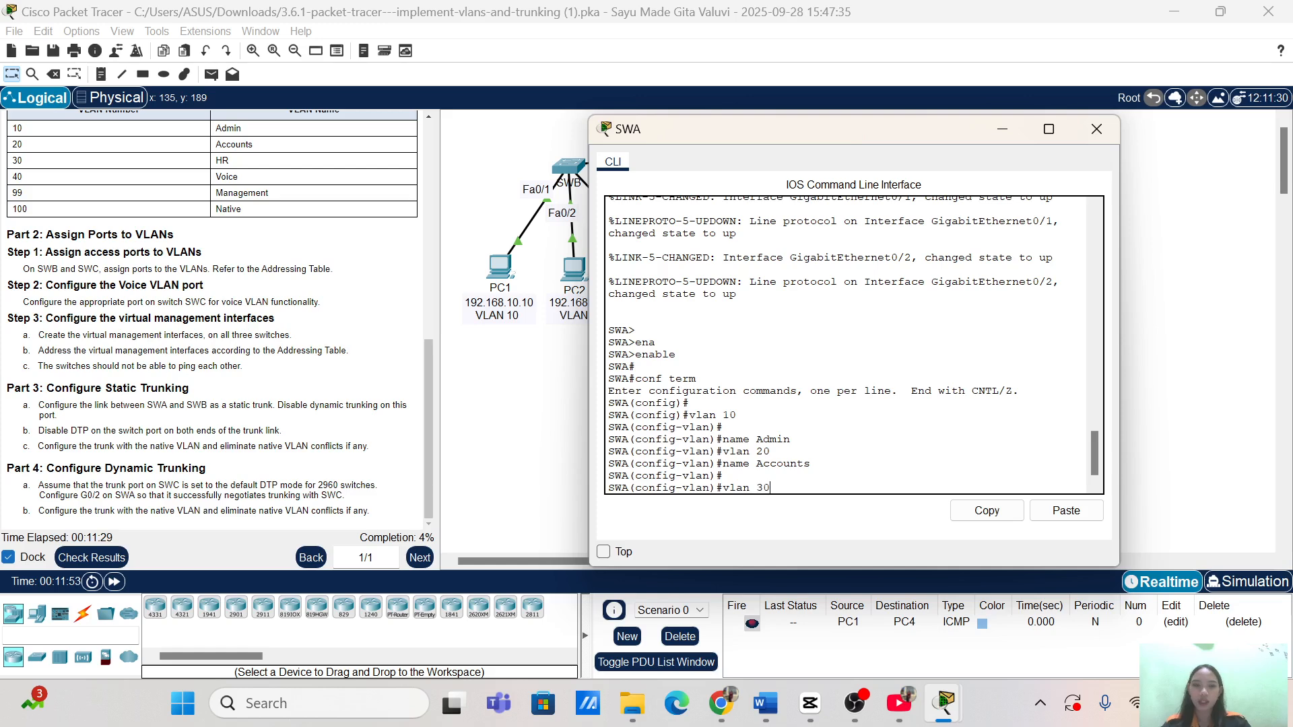
key("Return")
type("vl")
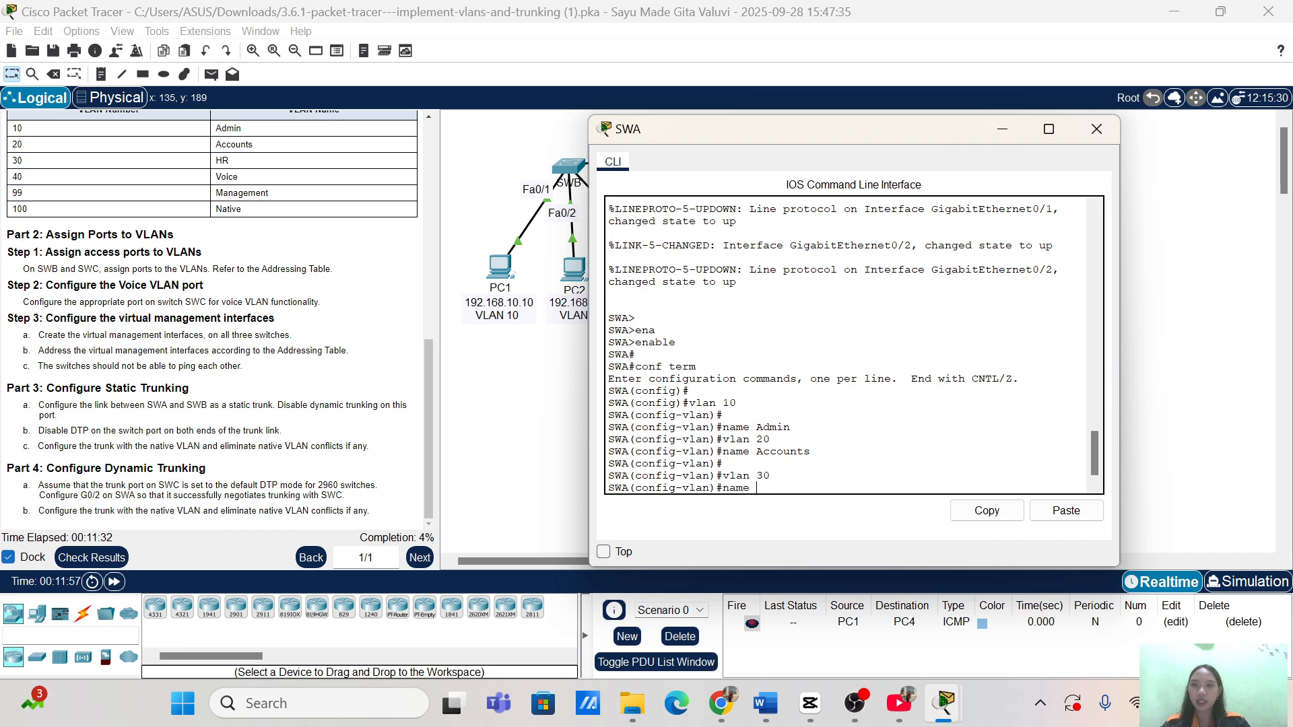
type("an)#name ")
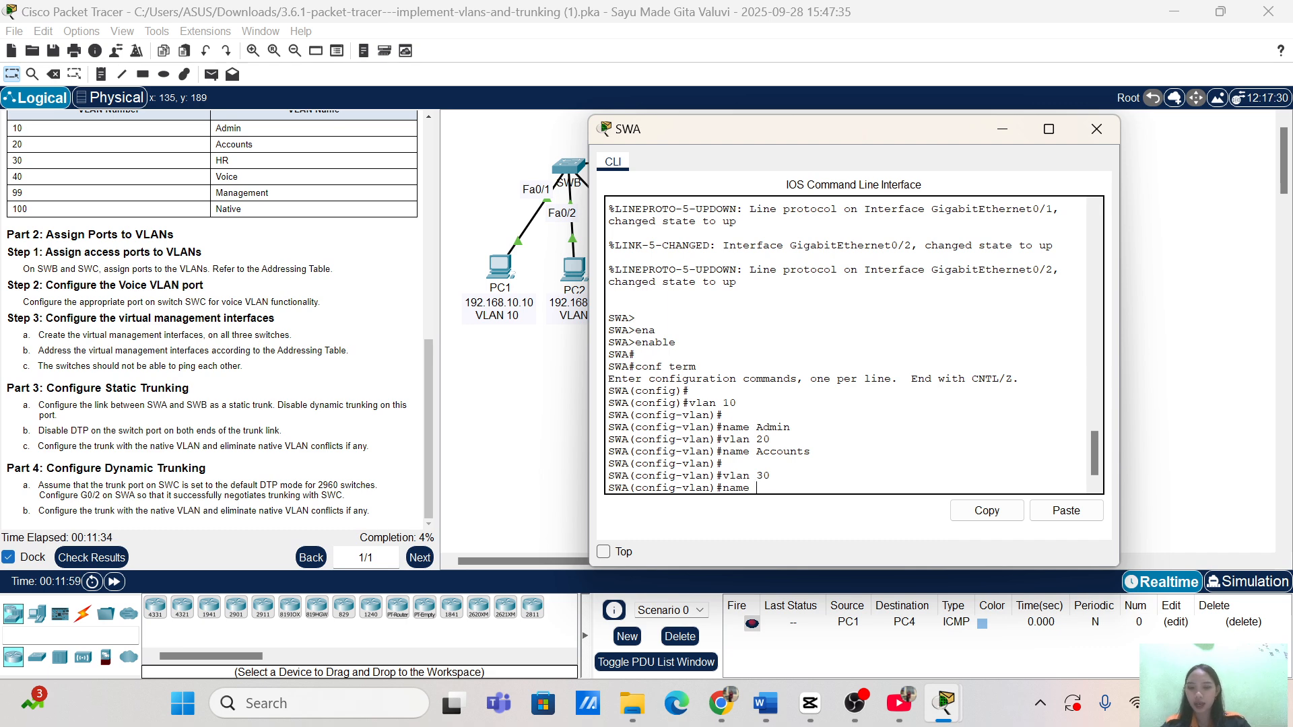
type("HR")
key("Return")
key("Return")
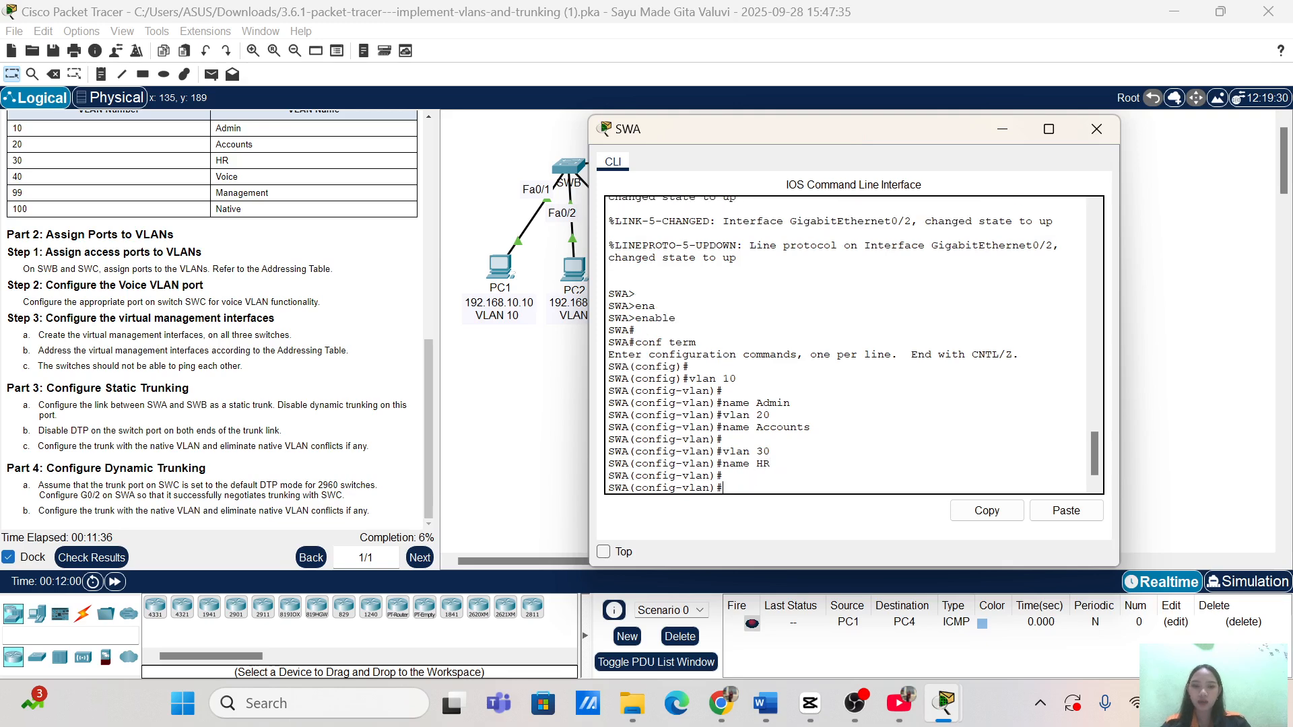
Create VLAN 40 on SWA and name it Voice, following the VLAN table.
type("vlan 40")
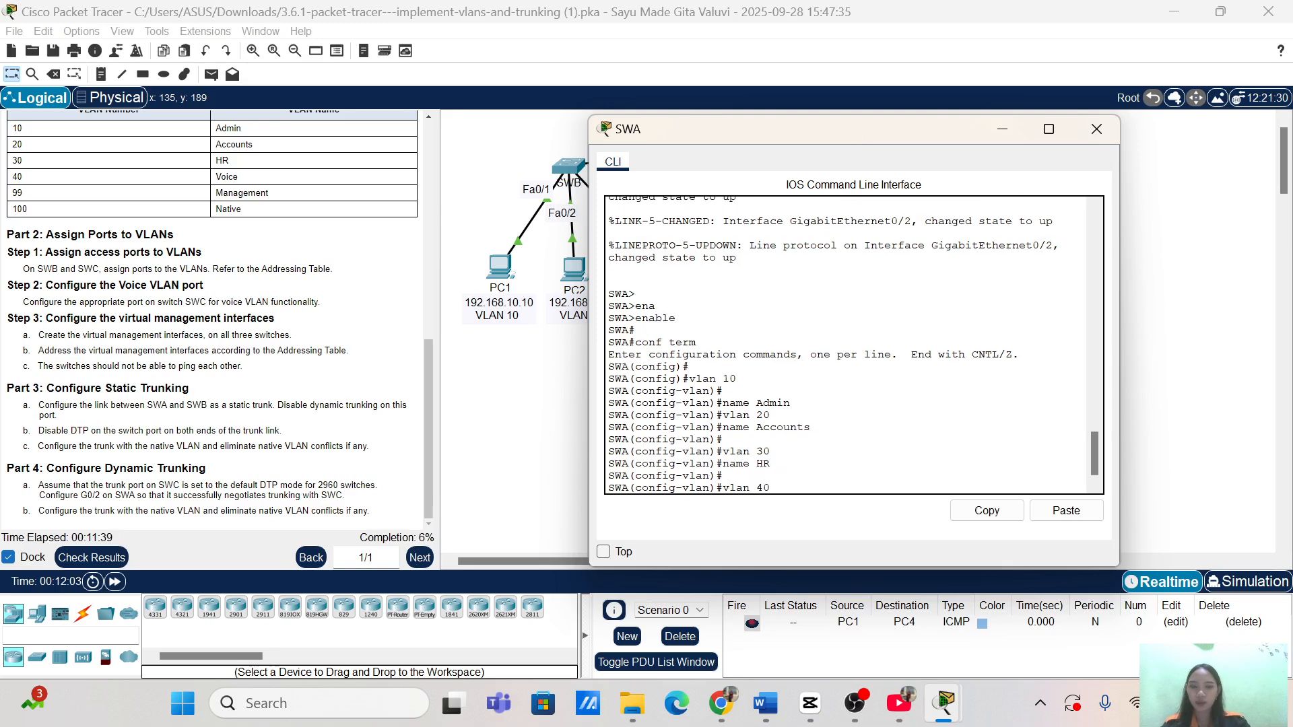
key("Return")
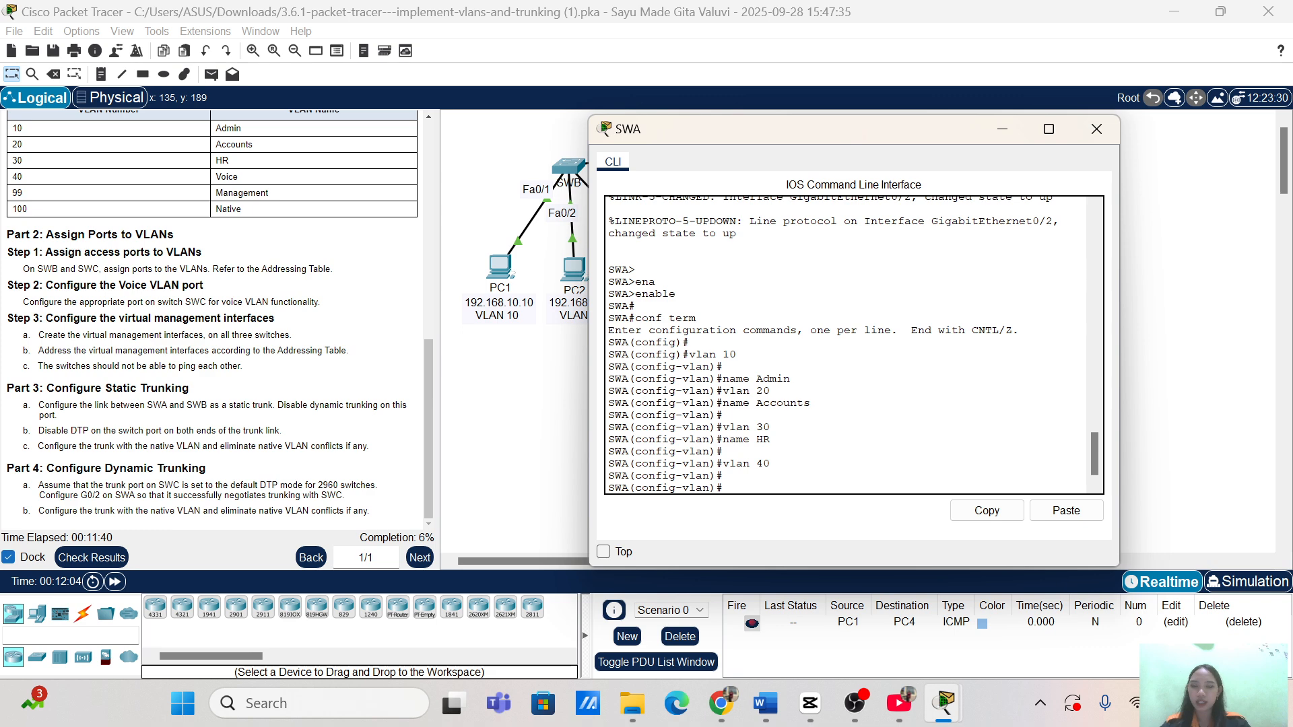
type("nam")
type("e Voiv")
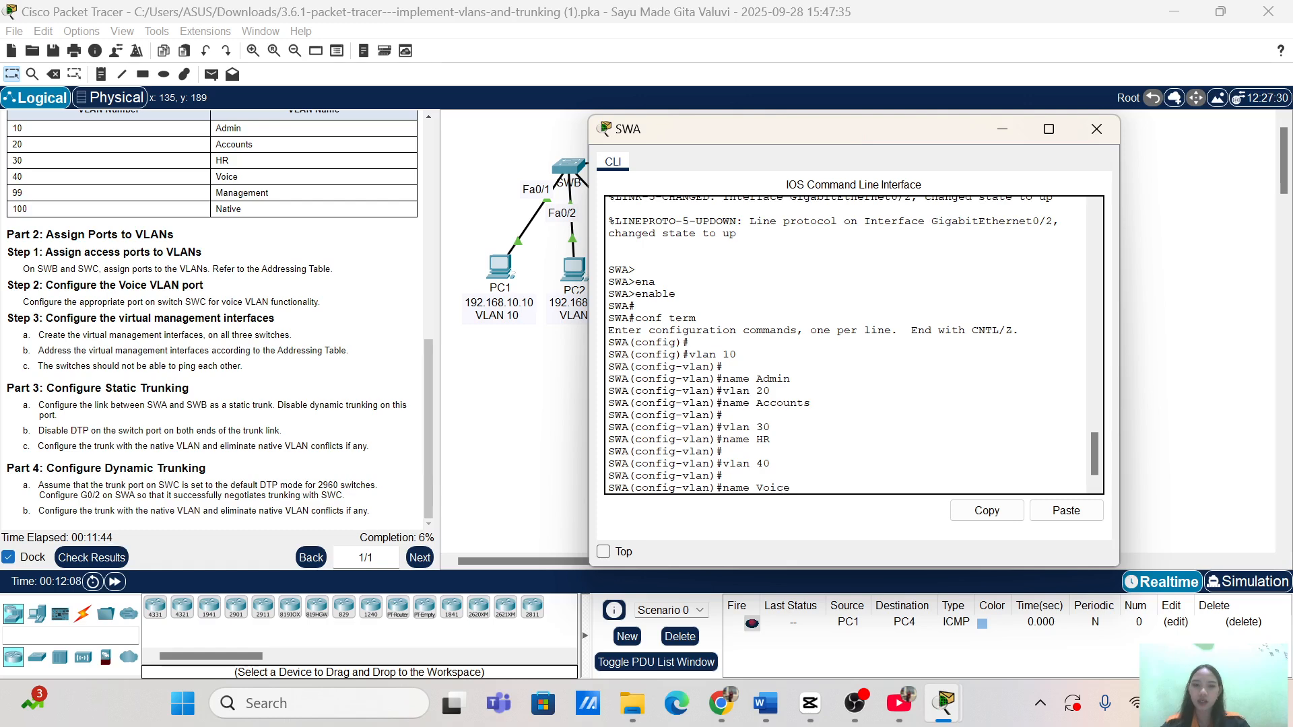
type("e")
key("Return")
key("Return")
Create VLAN 99 on SWA and name it Management, following the VLAN table.
type("vlan)#vlan")
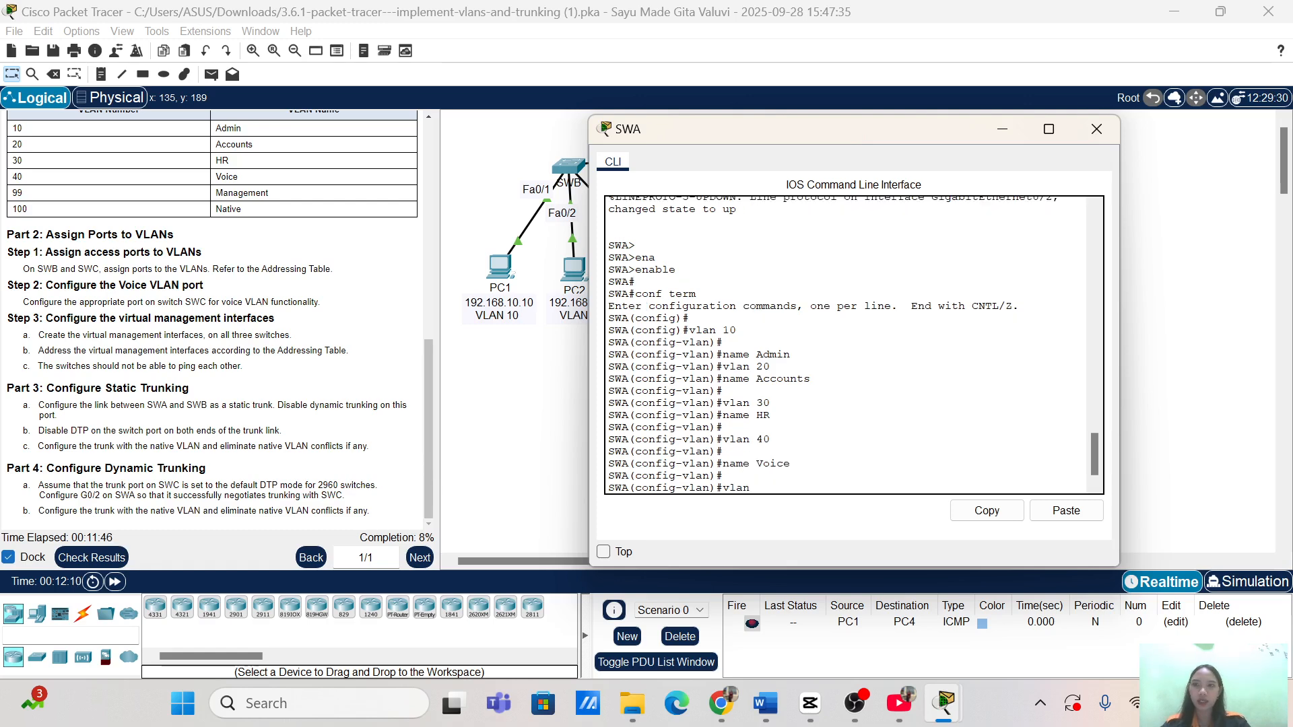
type(" 99")
key("Return")
type("nam")
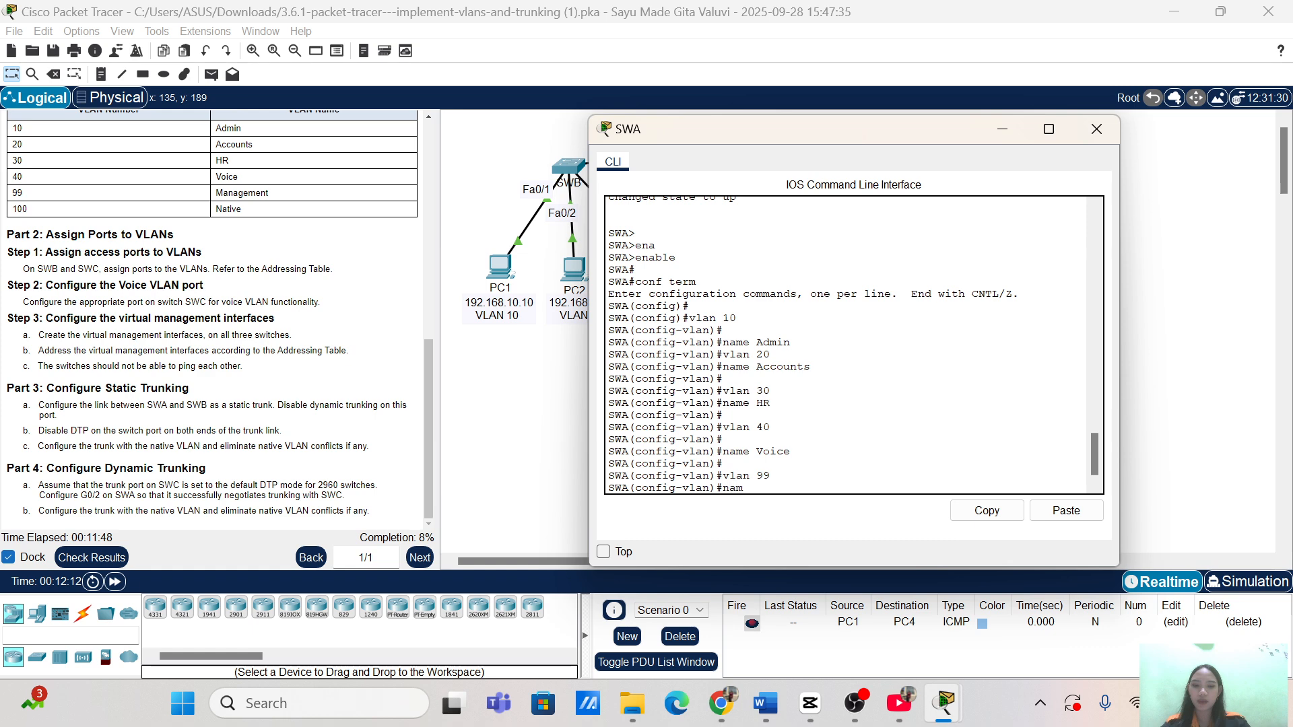
type("e Management")
key("Return")
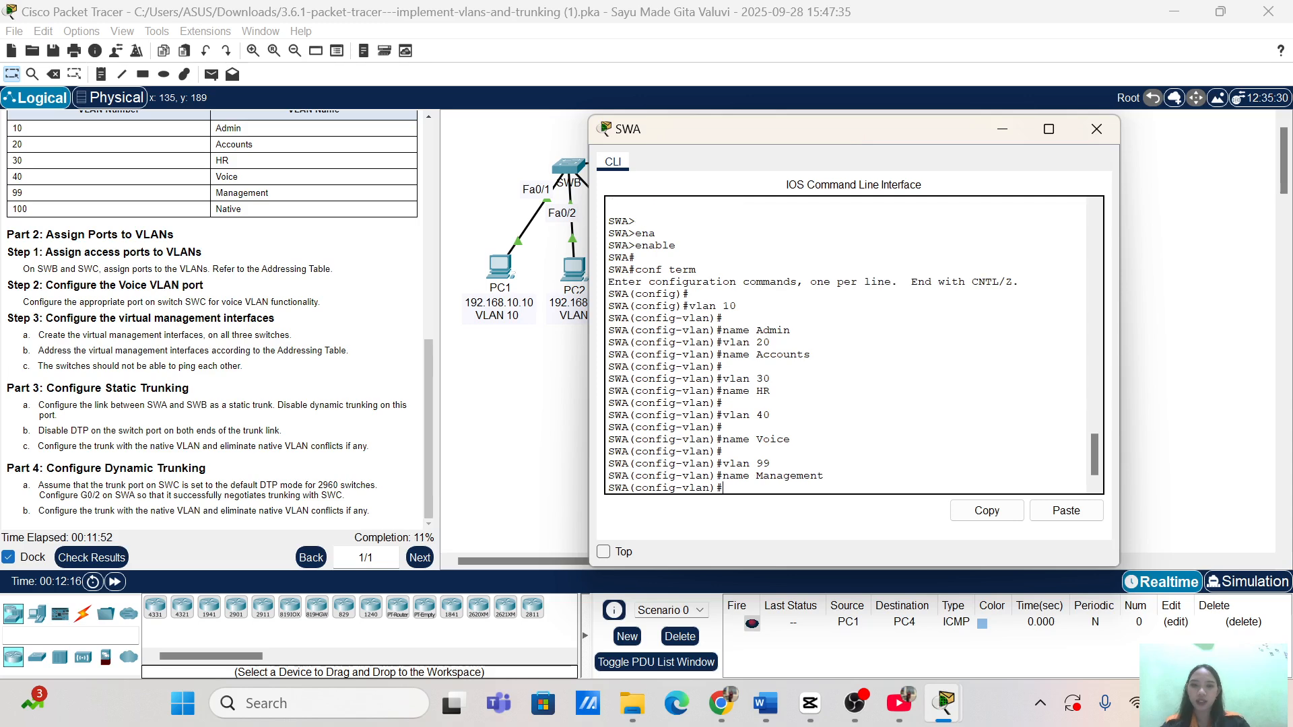
Create VLAN 100 on SWA and name it Native, following the VLAN table.
type("vlan 100")
key("Return")
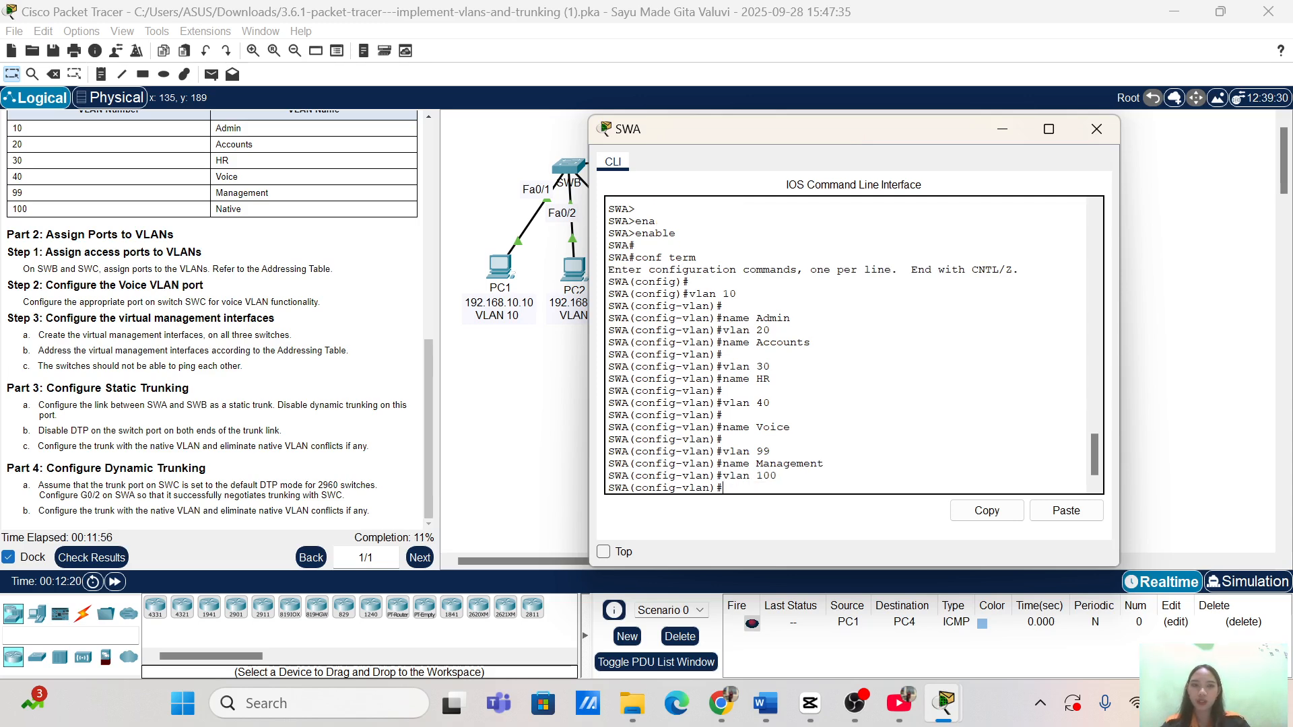
type("name Native")
key("Return")
key("Return")
key("Return")
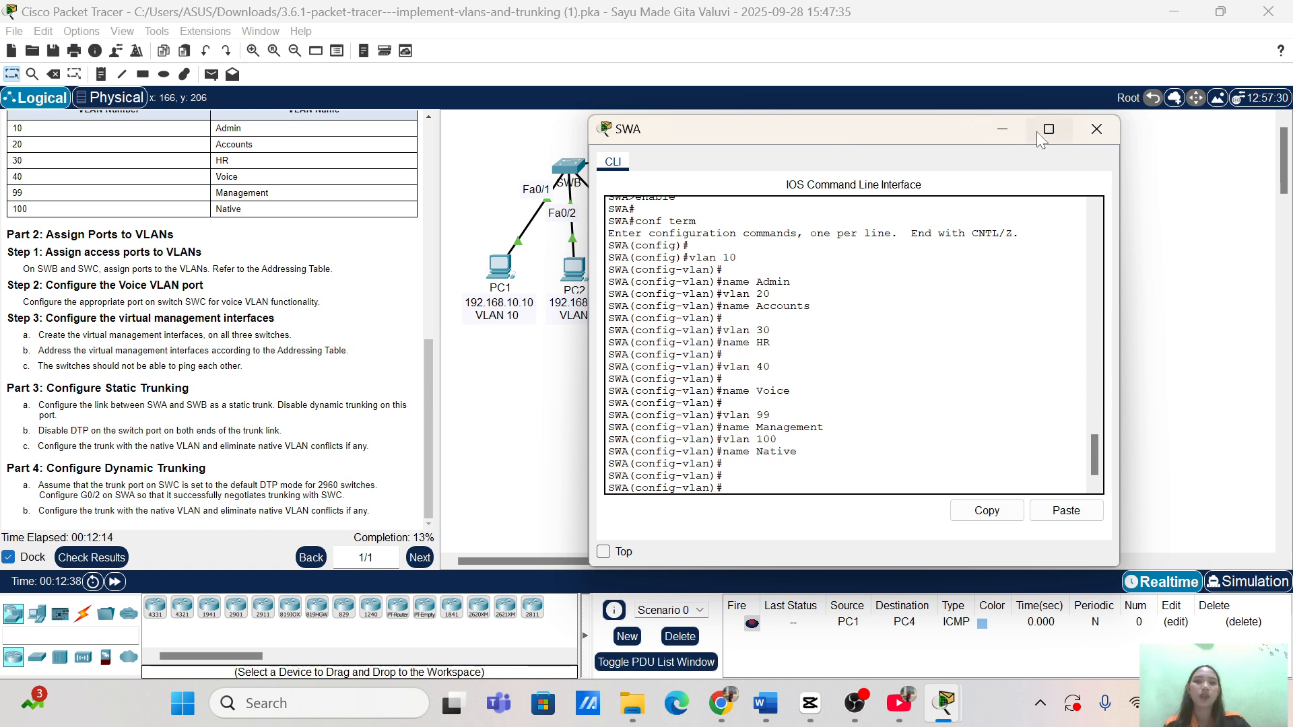
Minimize the SWA window, open the command line of switch SWB and bring up its user prompt.
left_click(1001, 129)
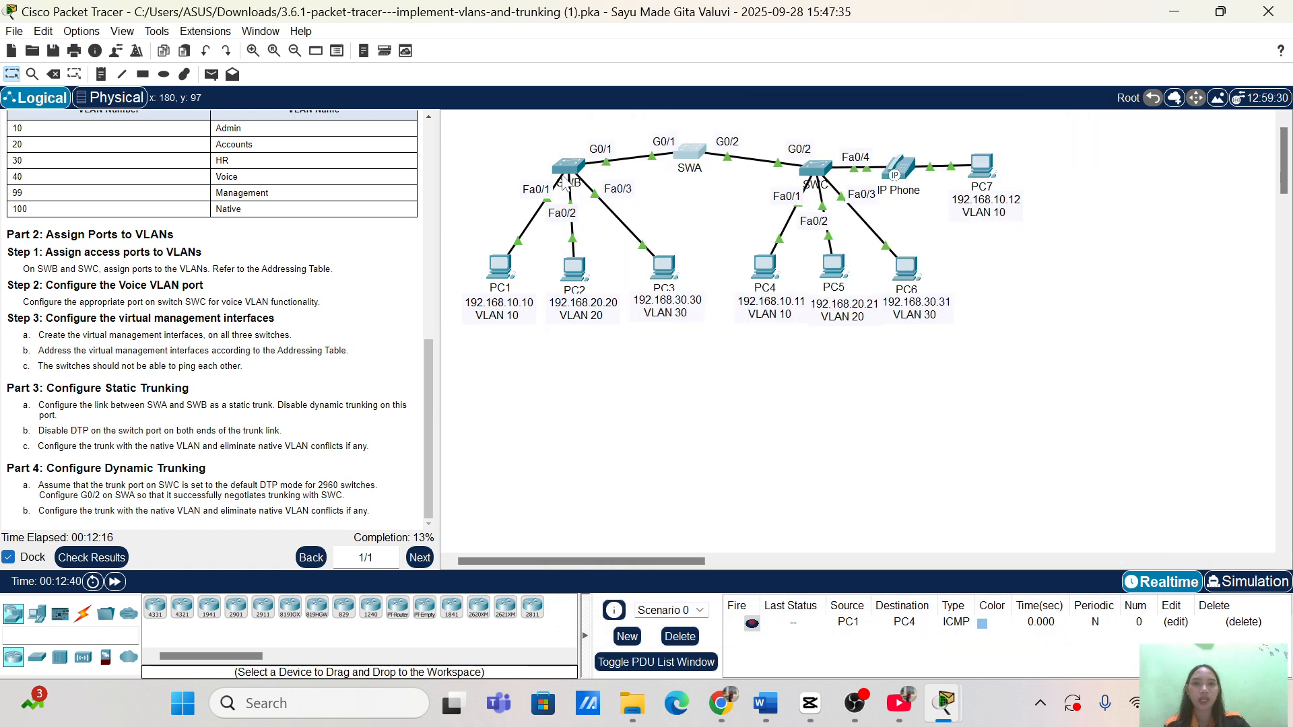
left_click(568, 168)
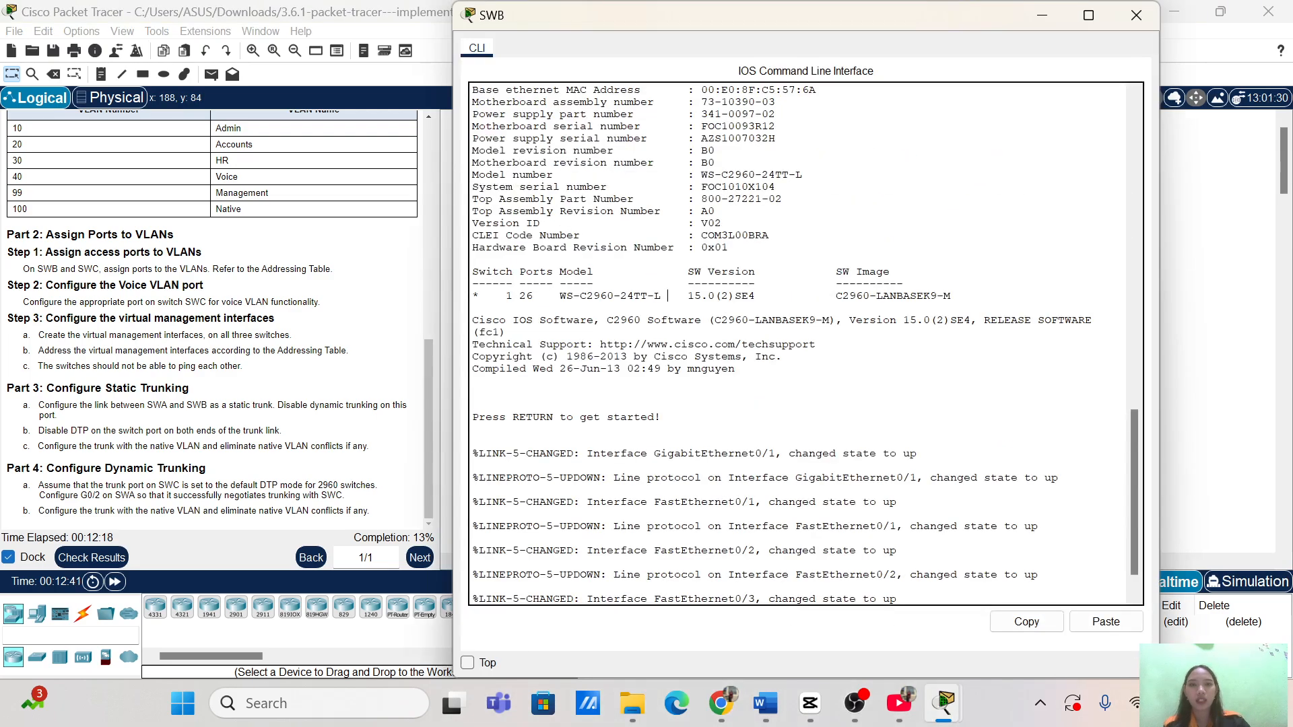
key("Return")
key("Return")
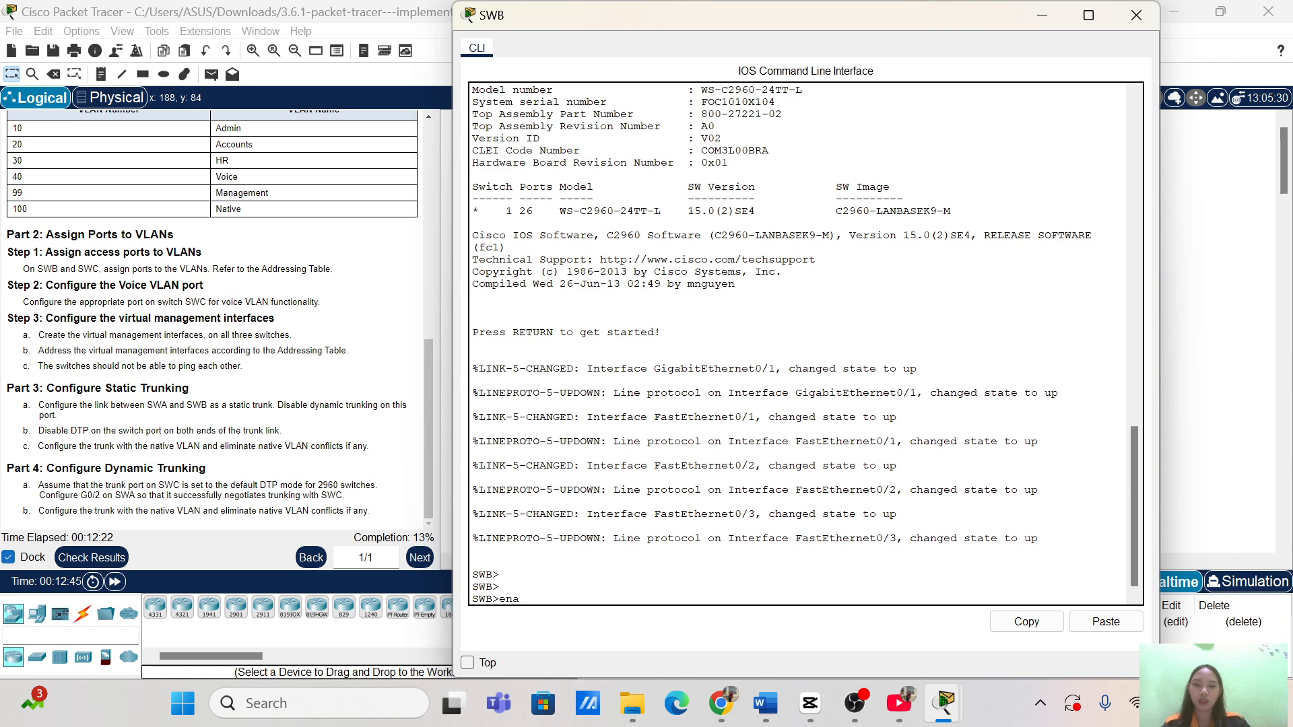
Enter privileged EXEC mode on SWB with enable, and go into global configuration mode with conf term.
type("ena")
key("Tab")
key("Return")
key("Return")
type("conf")
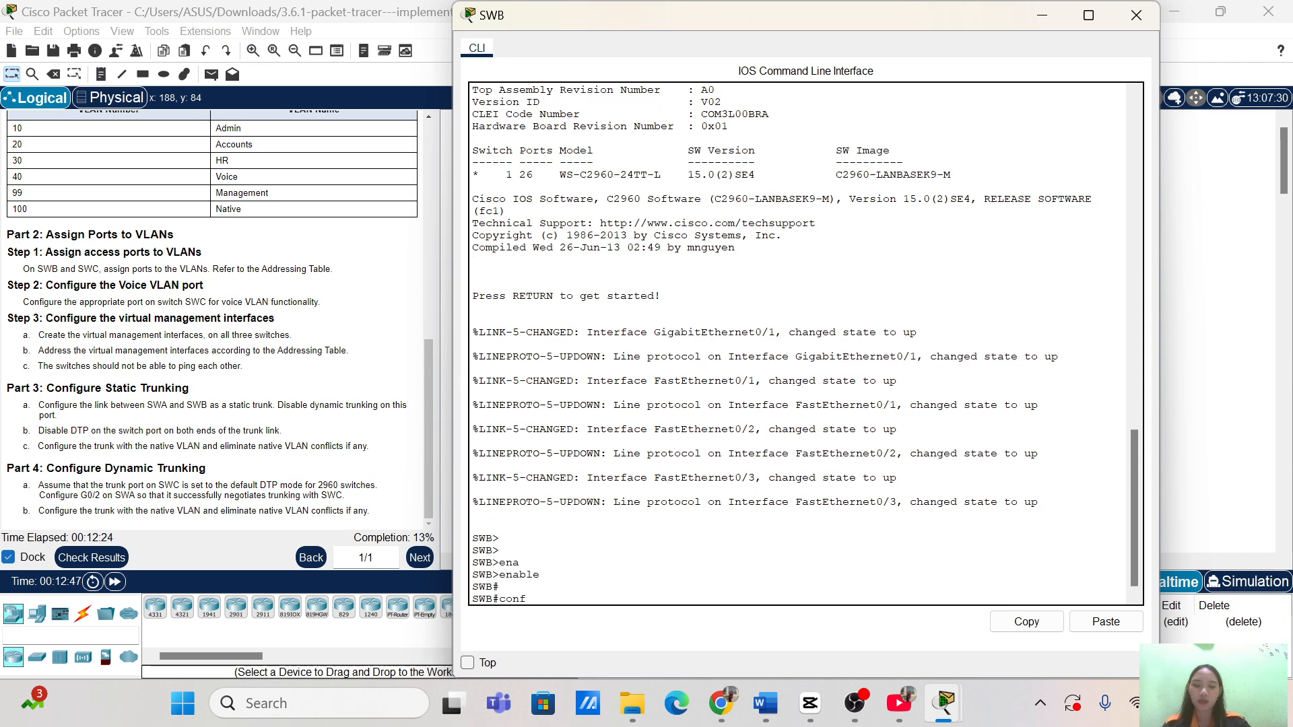
type(" term\\vlan")
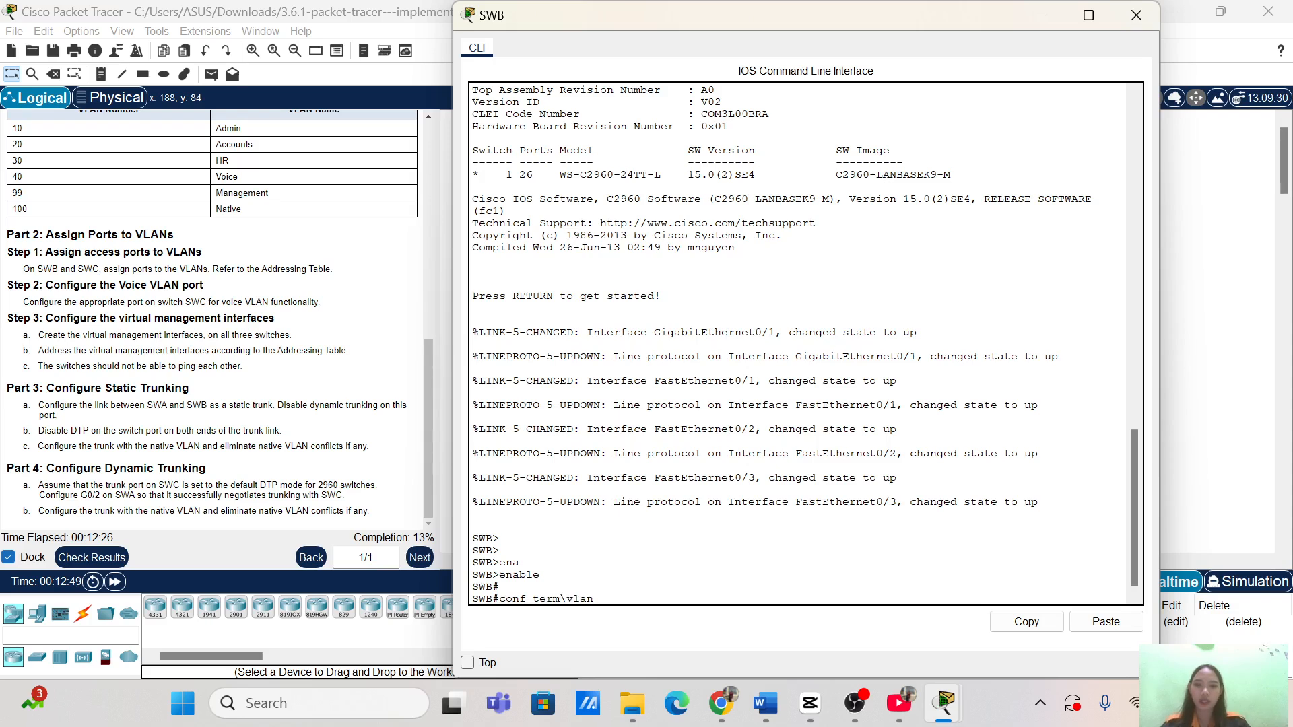
key("BackSpace")
key("BackSpace")
key("BackSpace")
key("BackSpace")
key("BackSpace")
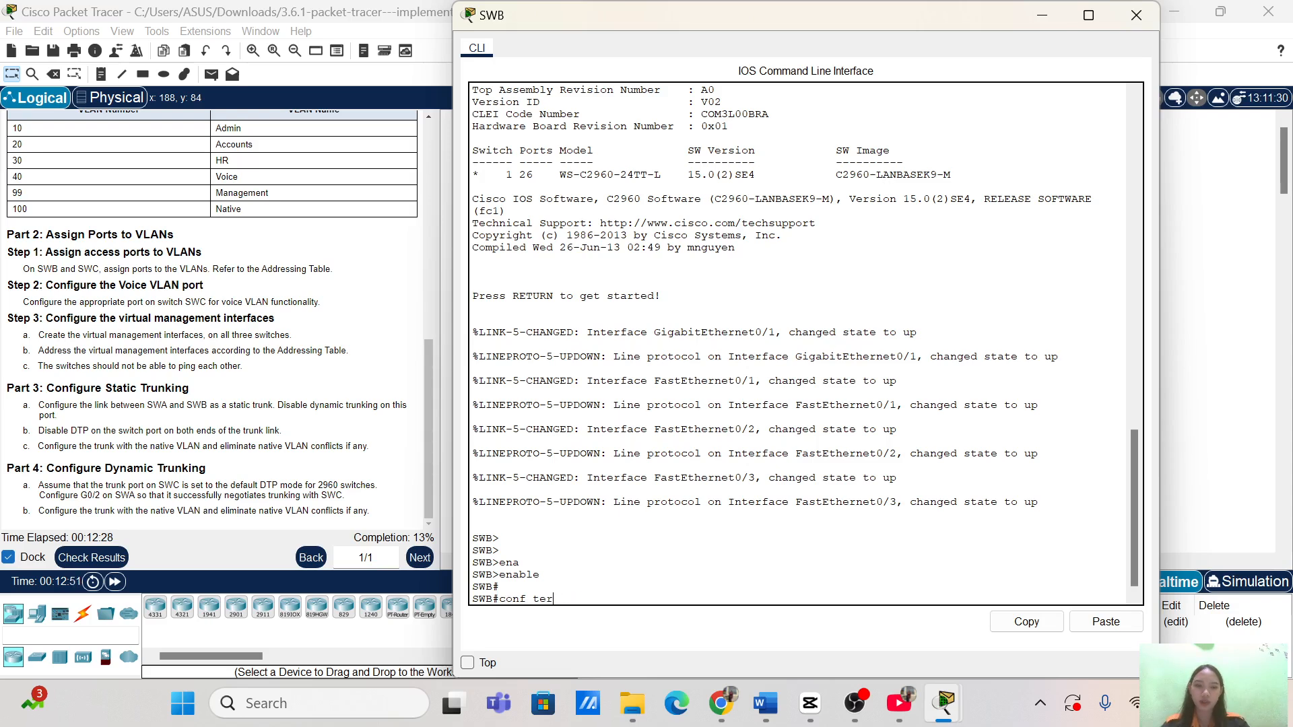
key("Return")
Create VLAN 10 on SWB and name it Admin, following the VLAN table.
type("vlan")
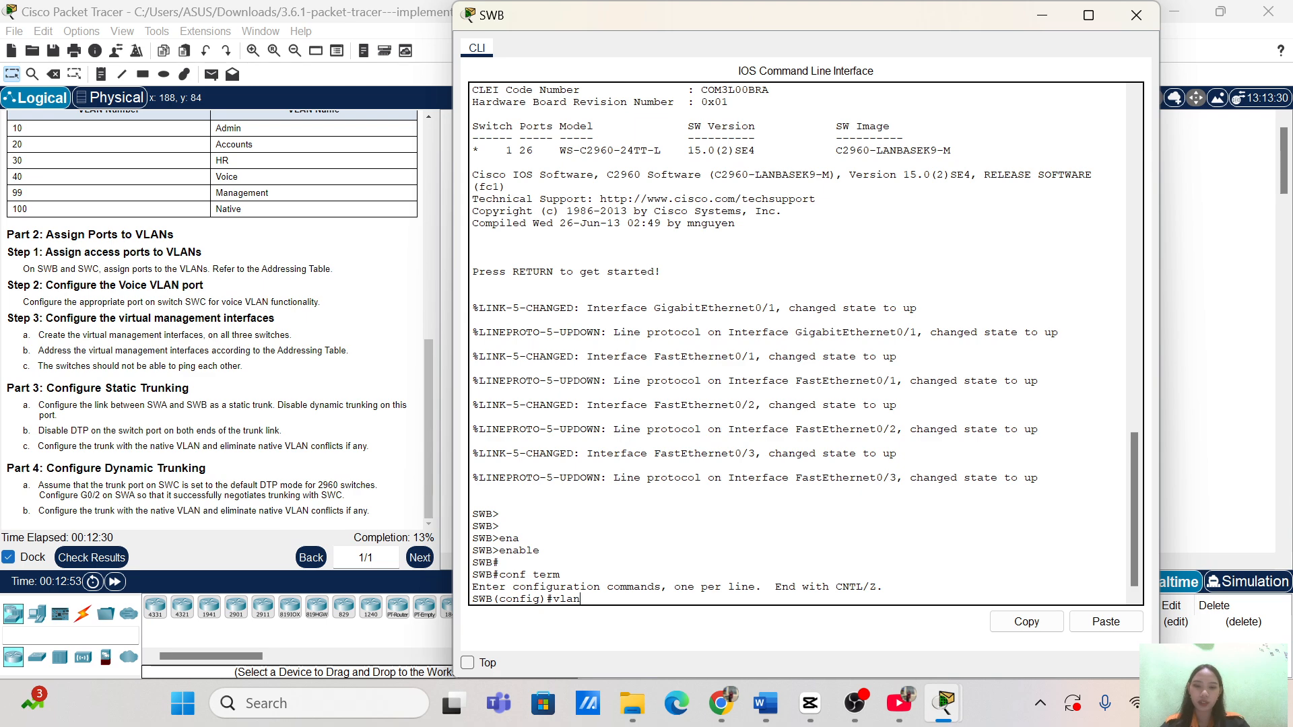
type(" 10")
key("Return")
type("name")
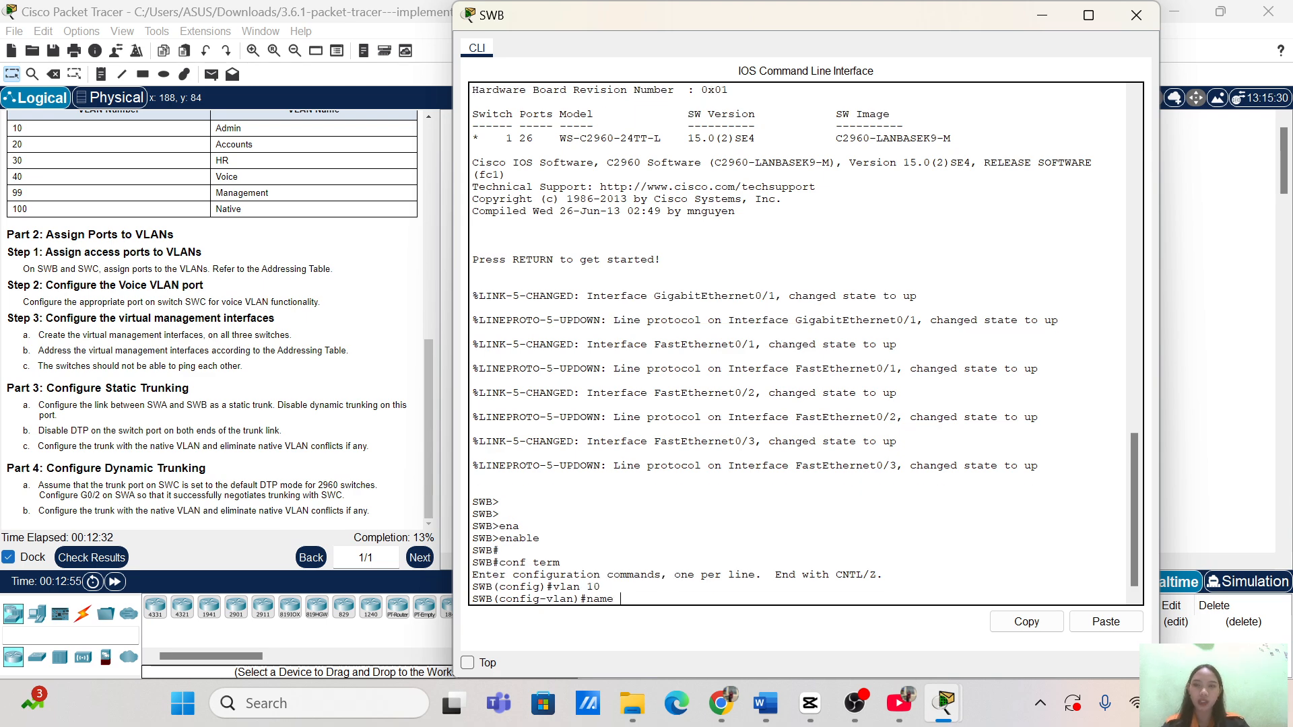
type(" Admin")
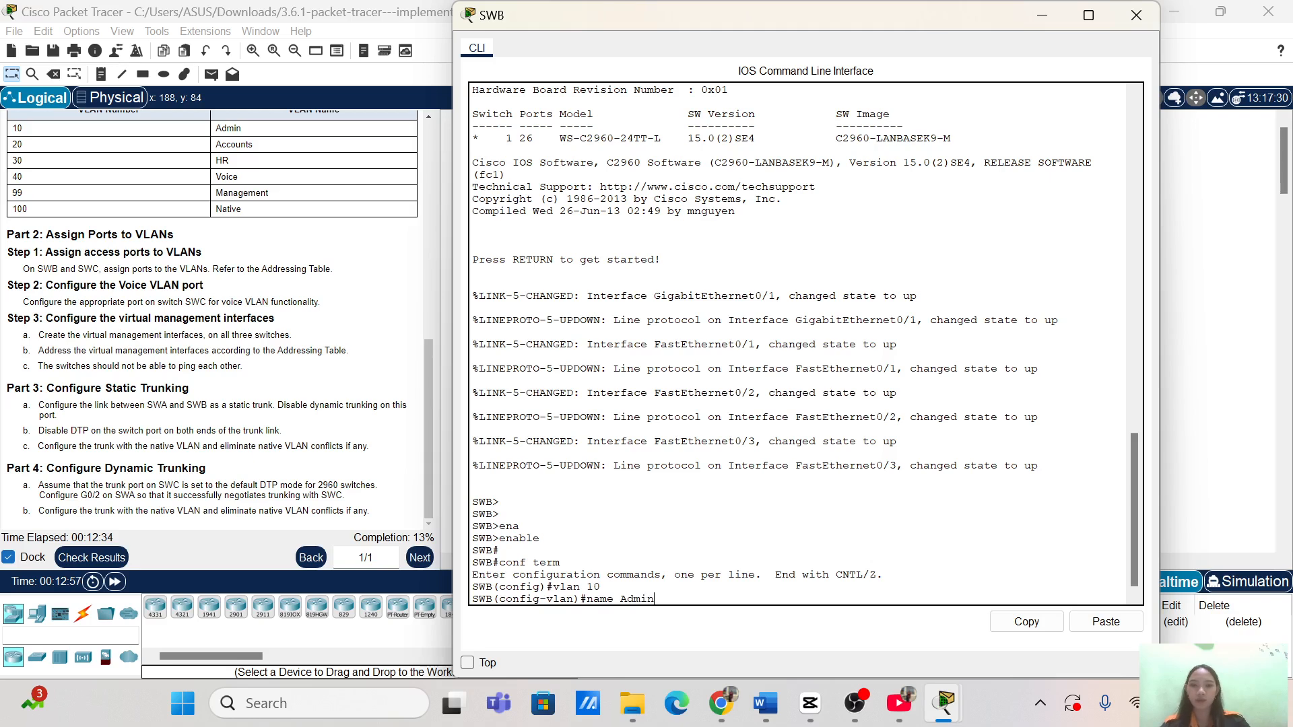
key("Return")
Create VLAN 20 on SWB and name it Accounts, following the VLAN table.
type("vlan 20")
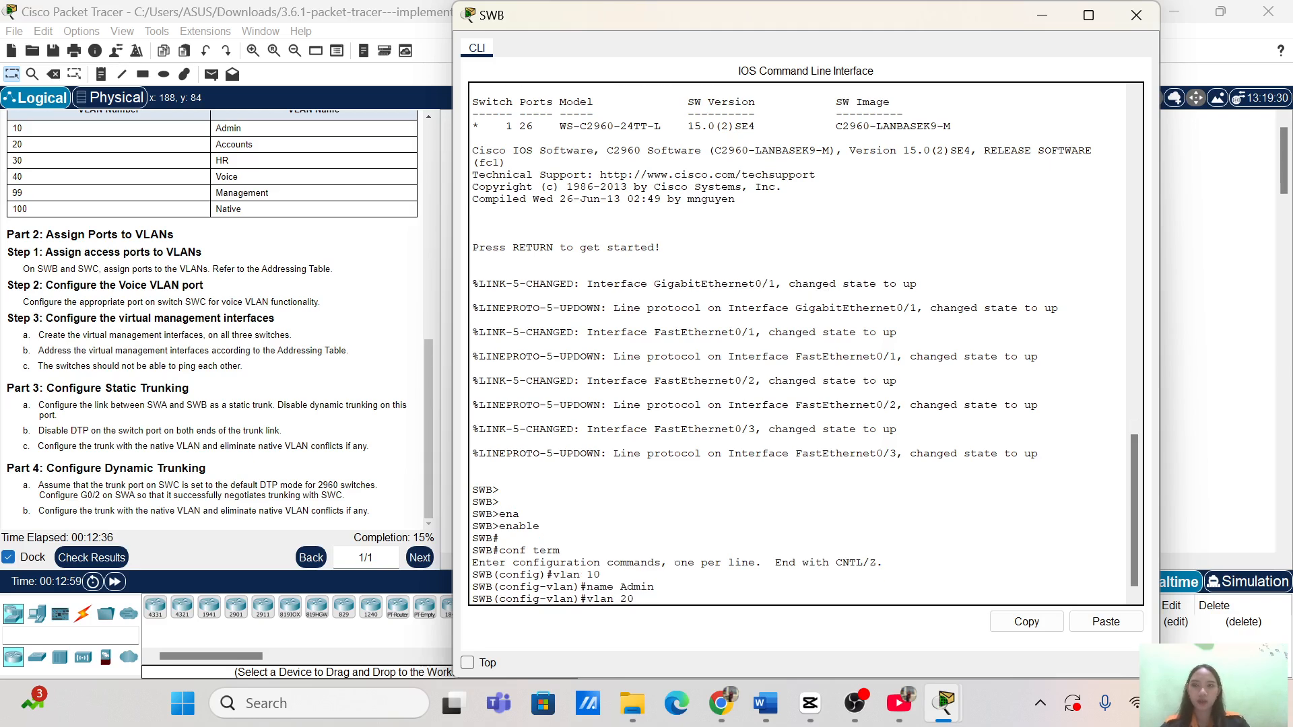
key("Return")
type("name A")
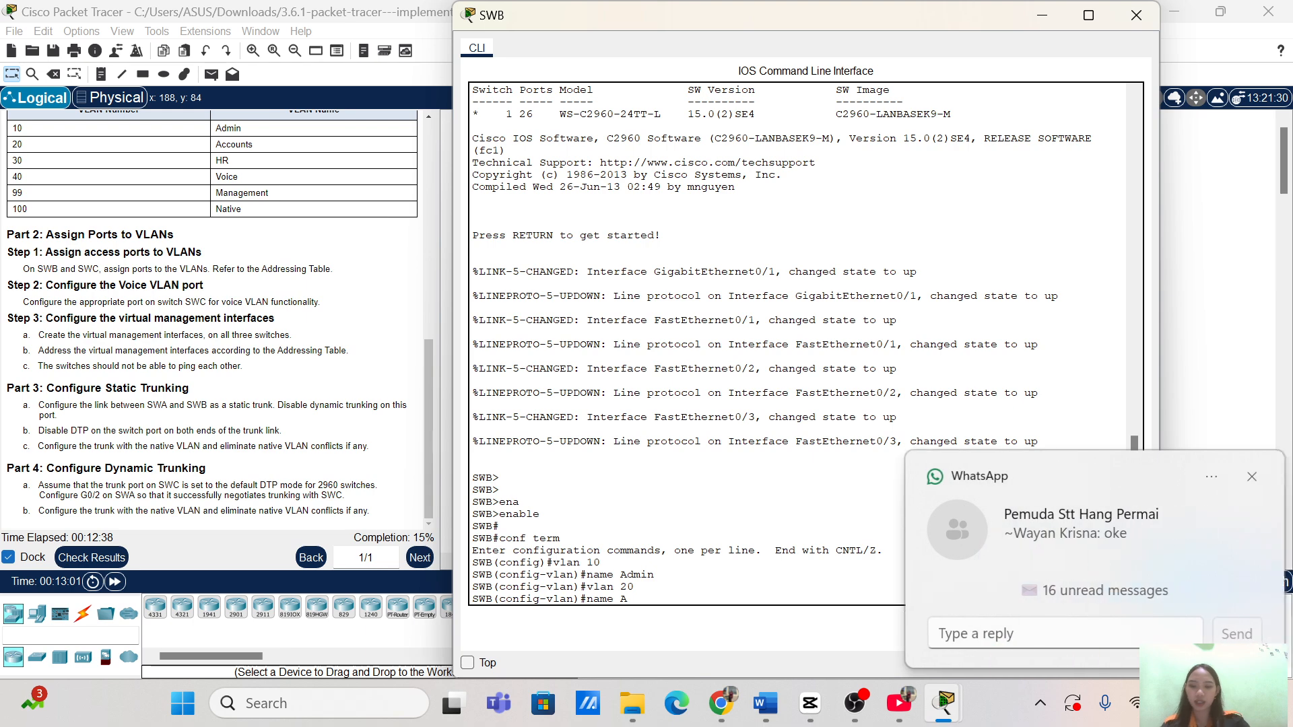
type("ccoun")
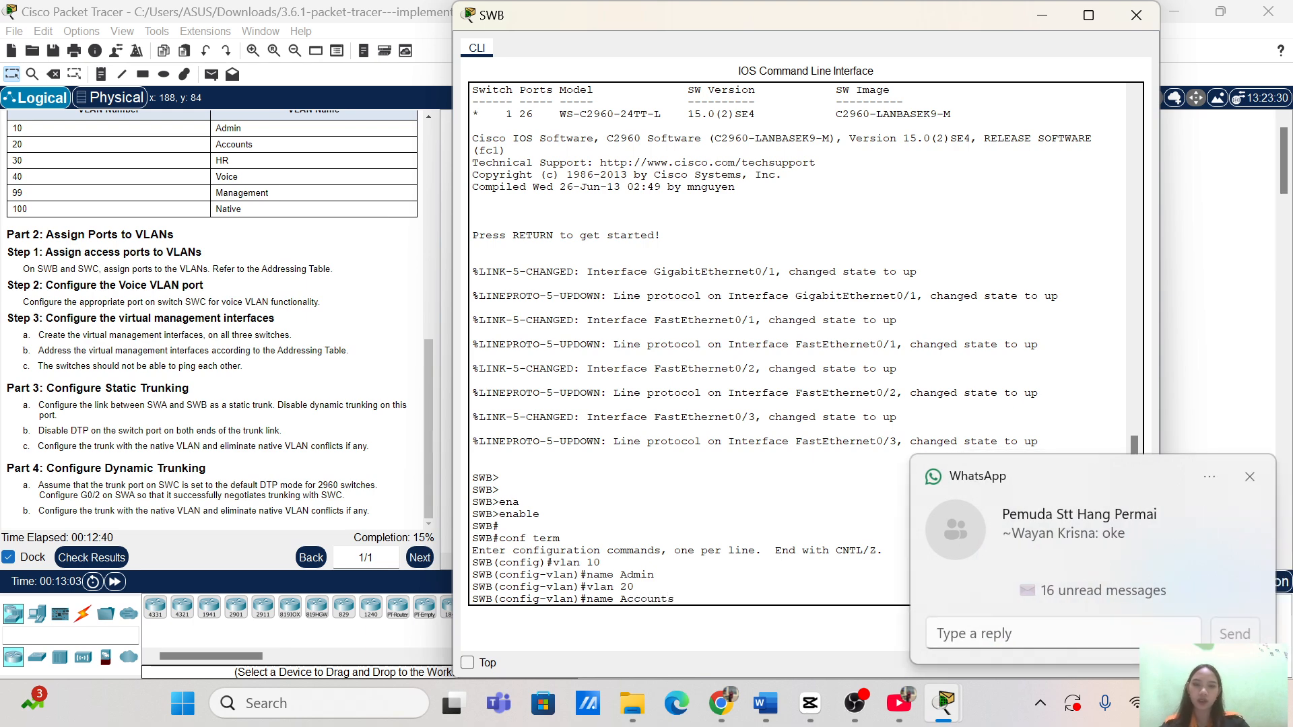
type("ts")
key("Return")
Create VLAN 30 on SWB and name it HR, following the VLAN table.
type("vlan)#vl")
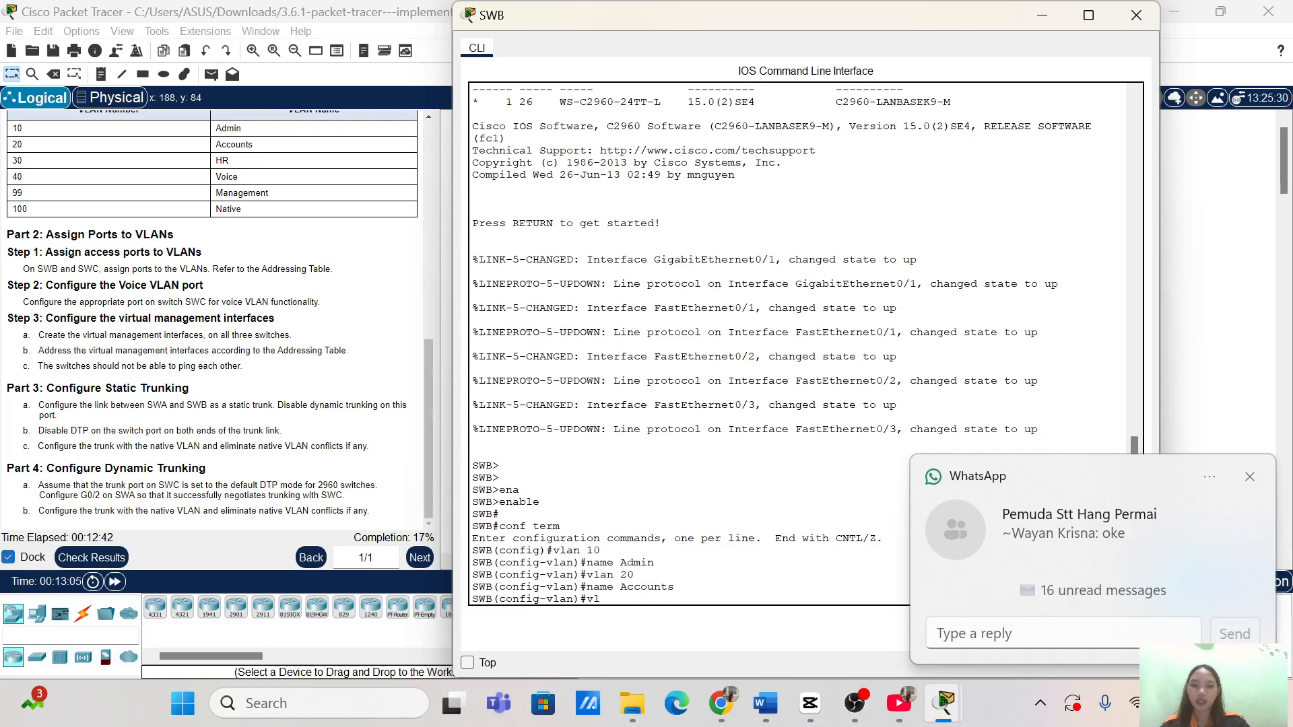
type("an 30")
key("Return")
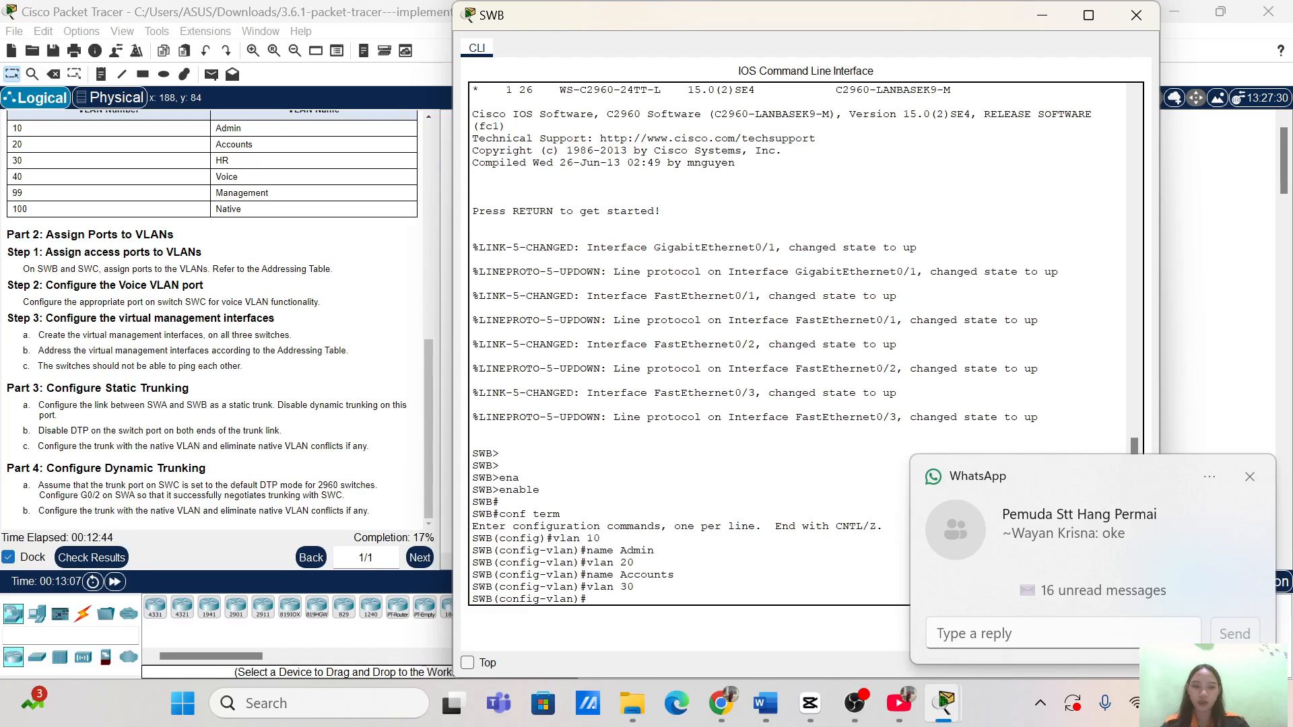
type("name")
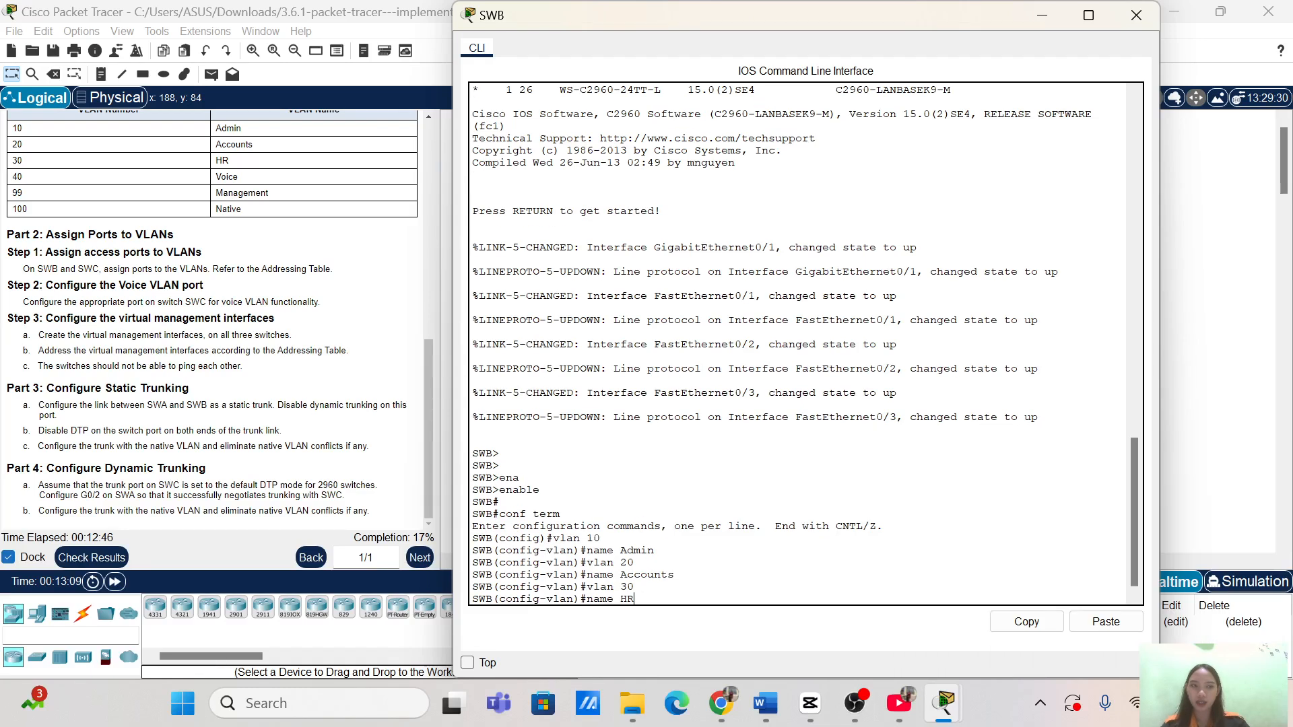
type(" HR")
key("Return")
Create VLAN 40 on SWB and name it Voice, following the VLAN table.
type("vlan ")
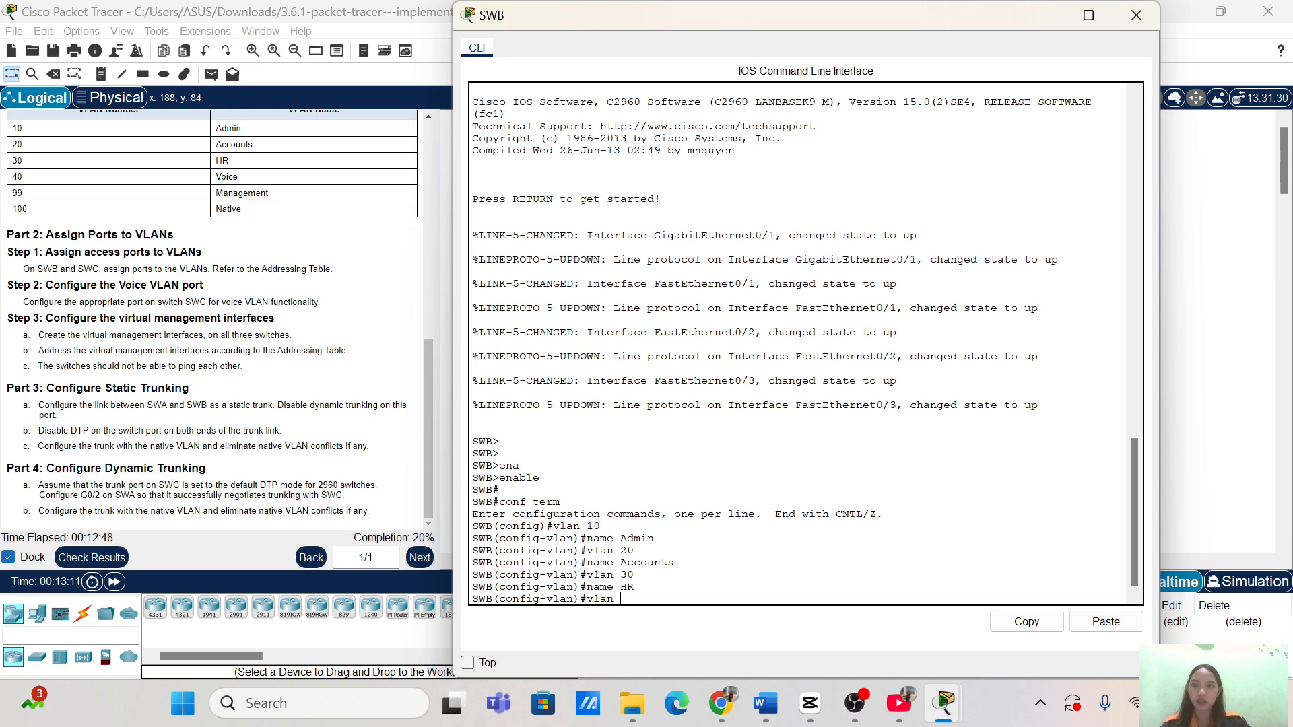
type("4")
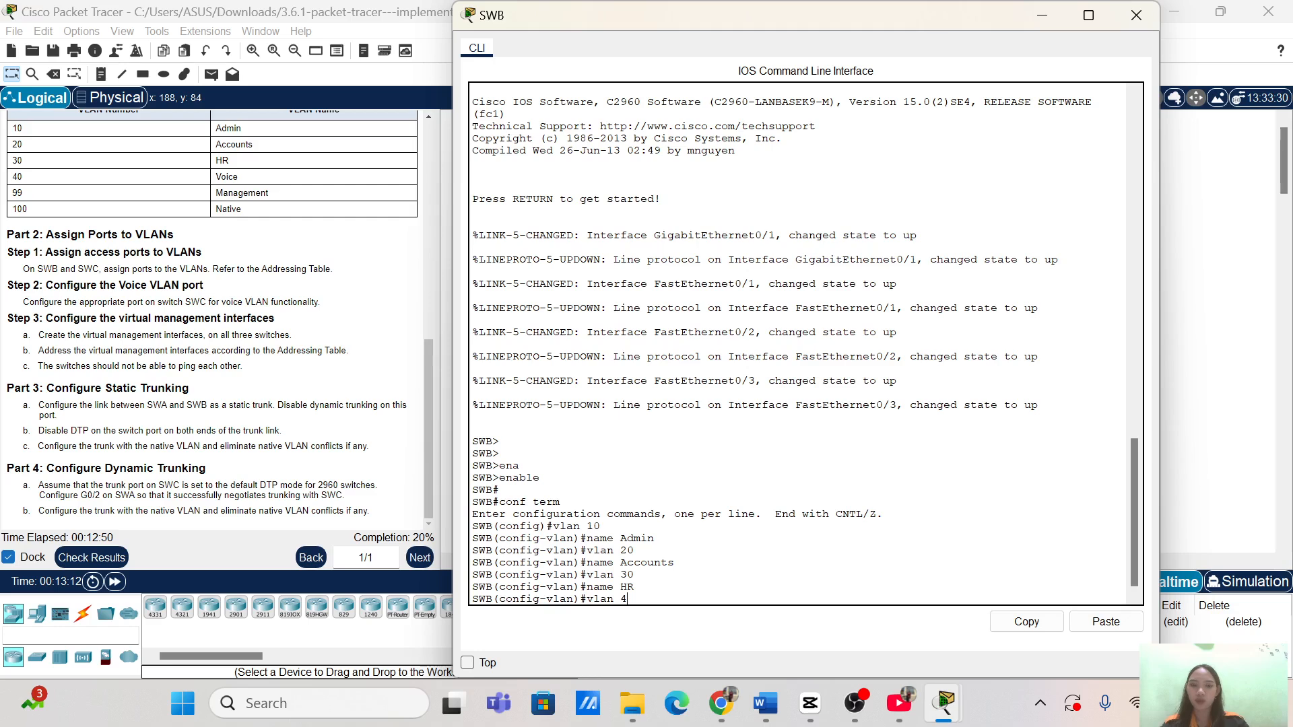
type("0")
key("Return")
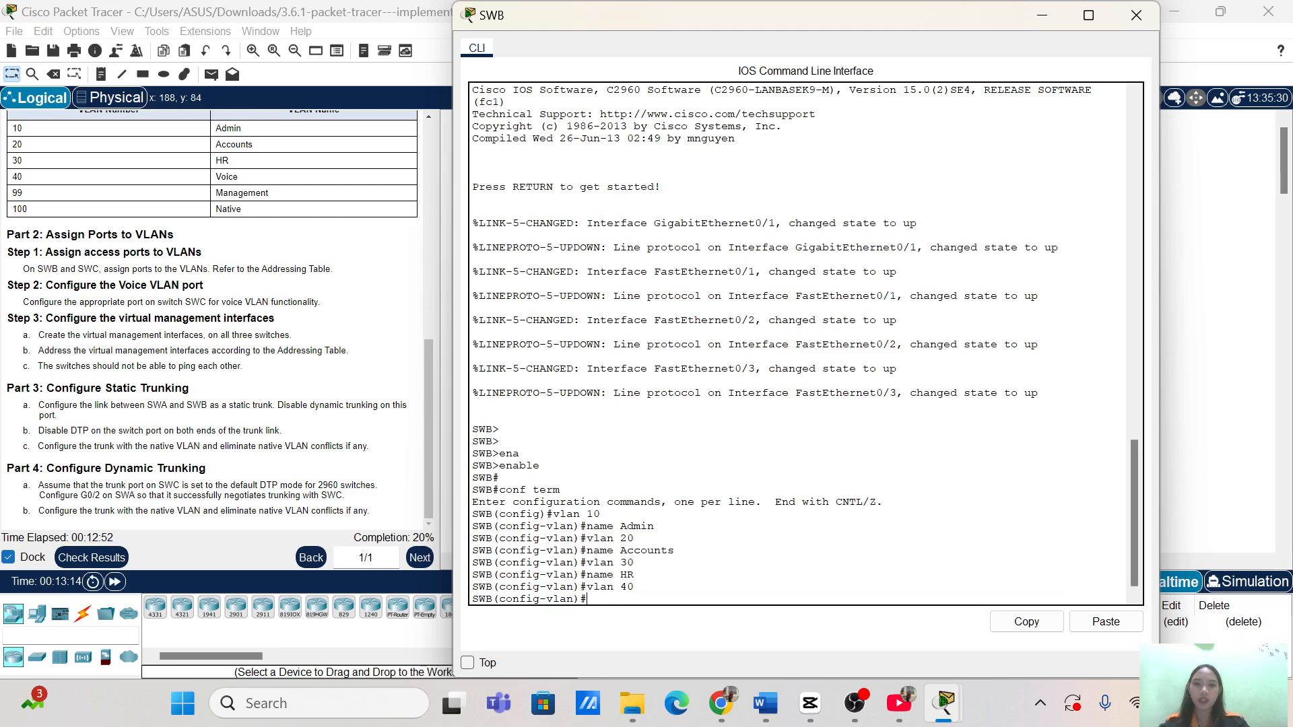
type("na")
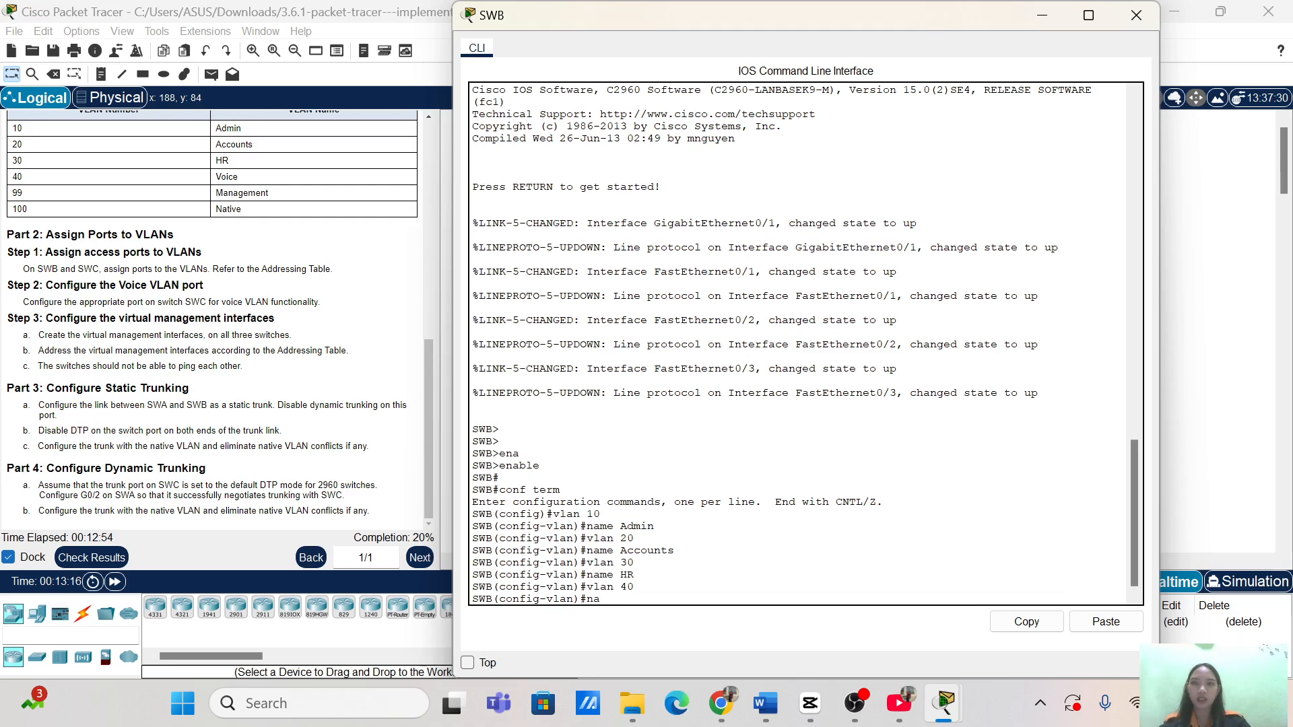
type("me")
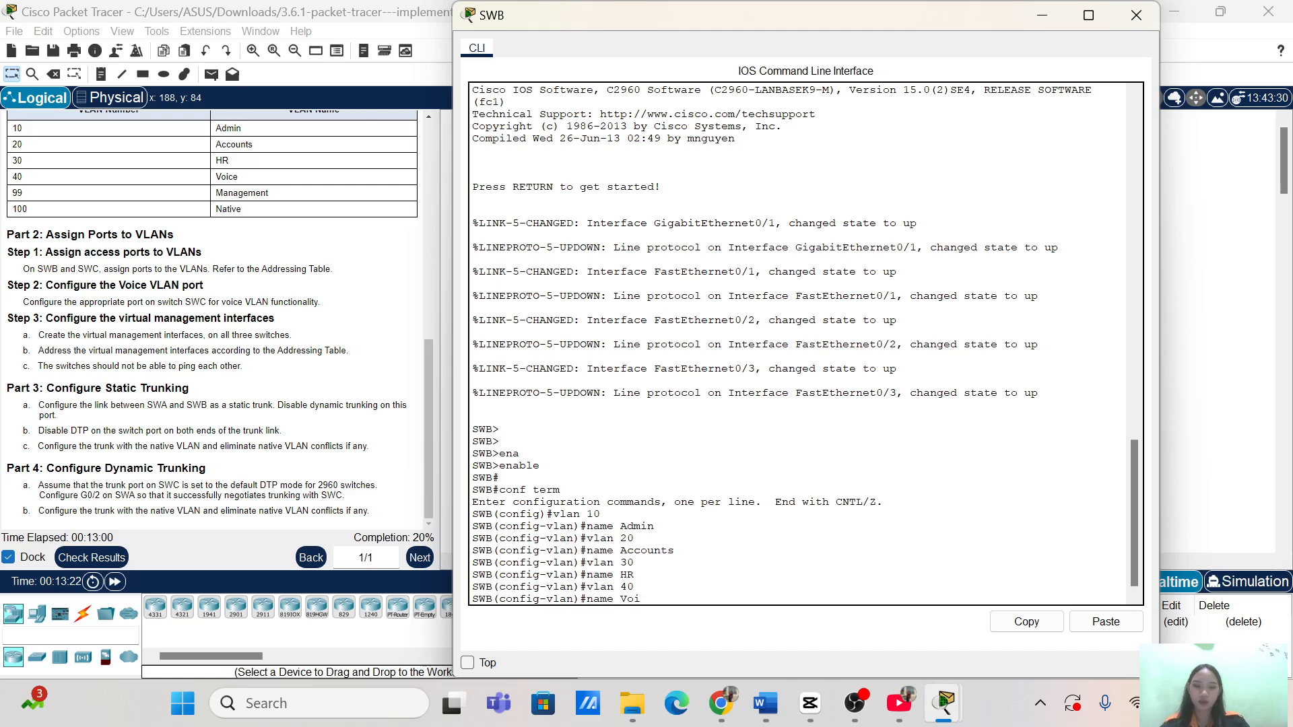
type(" Voice")
key("Return")
key("Return")
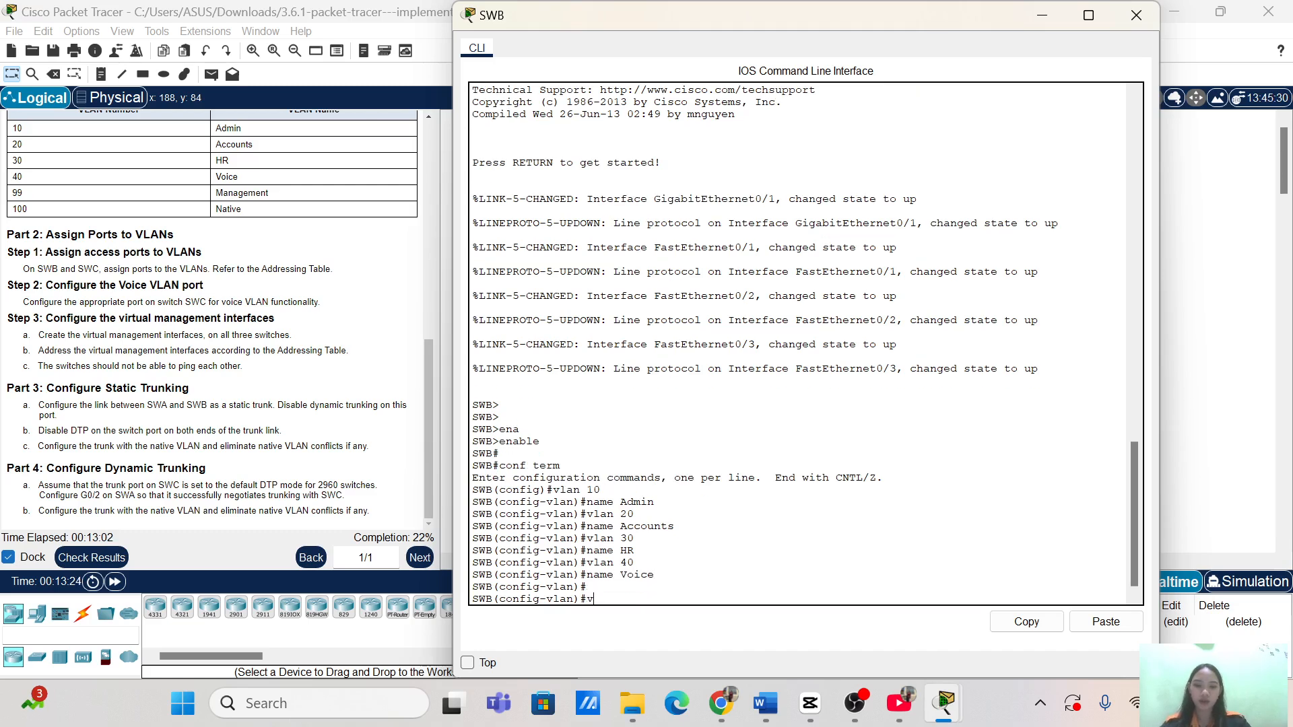
Create VLAN 99 on SWB and name it Management, following the VLAN table.
type("vlan ")
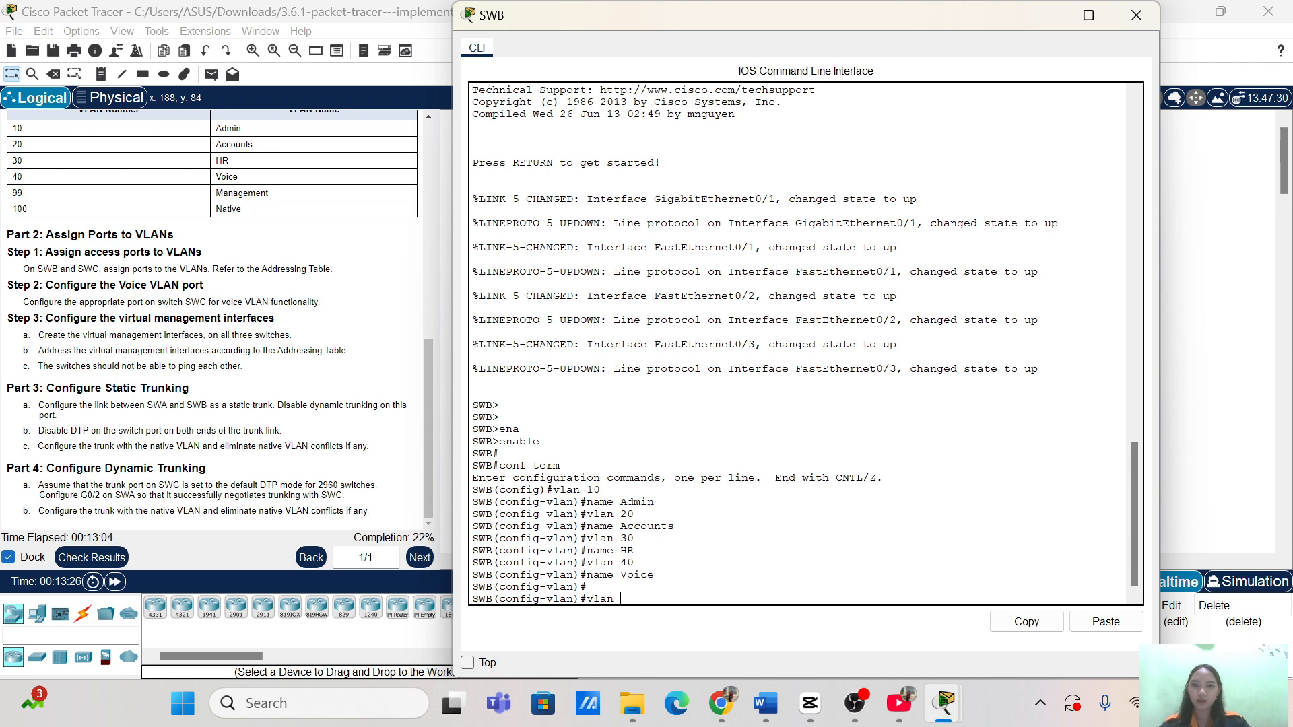
type("99")
key("Return")
type("name ")
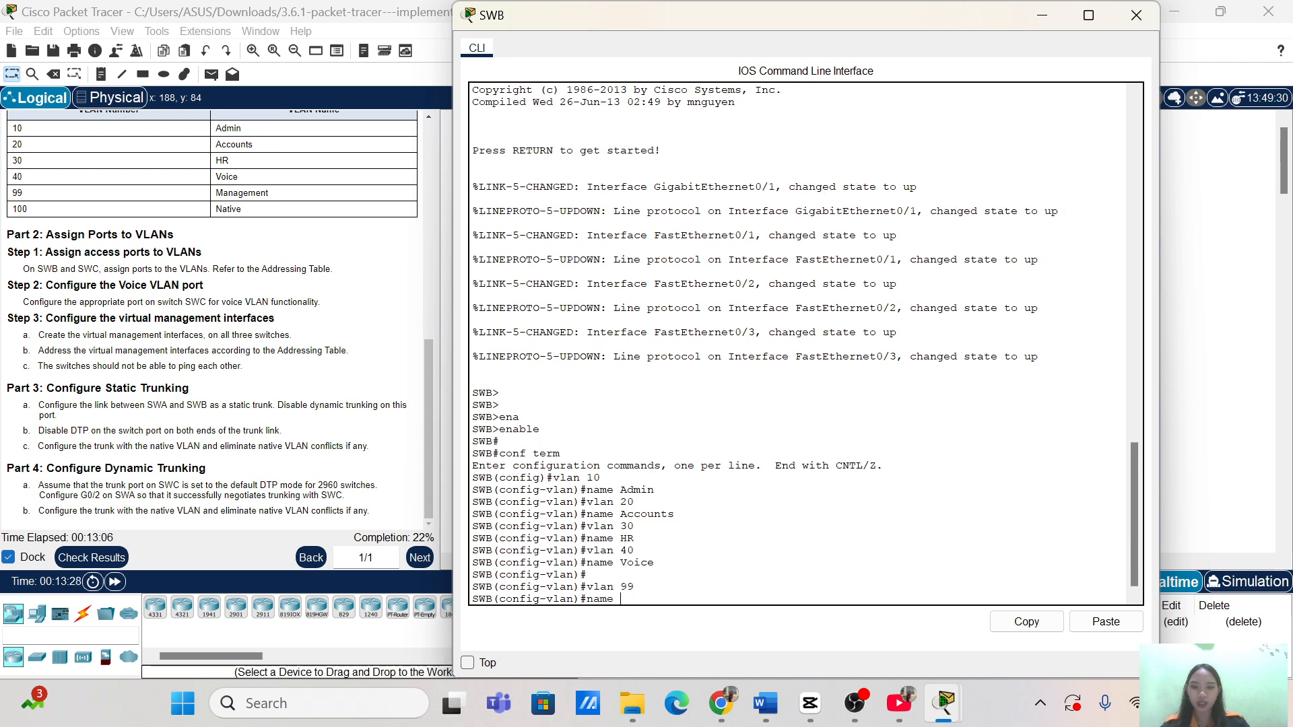
type("Manageme")
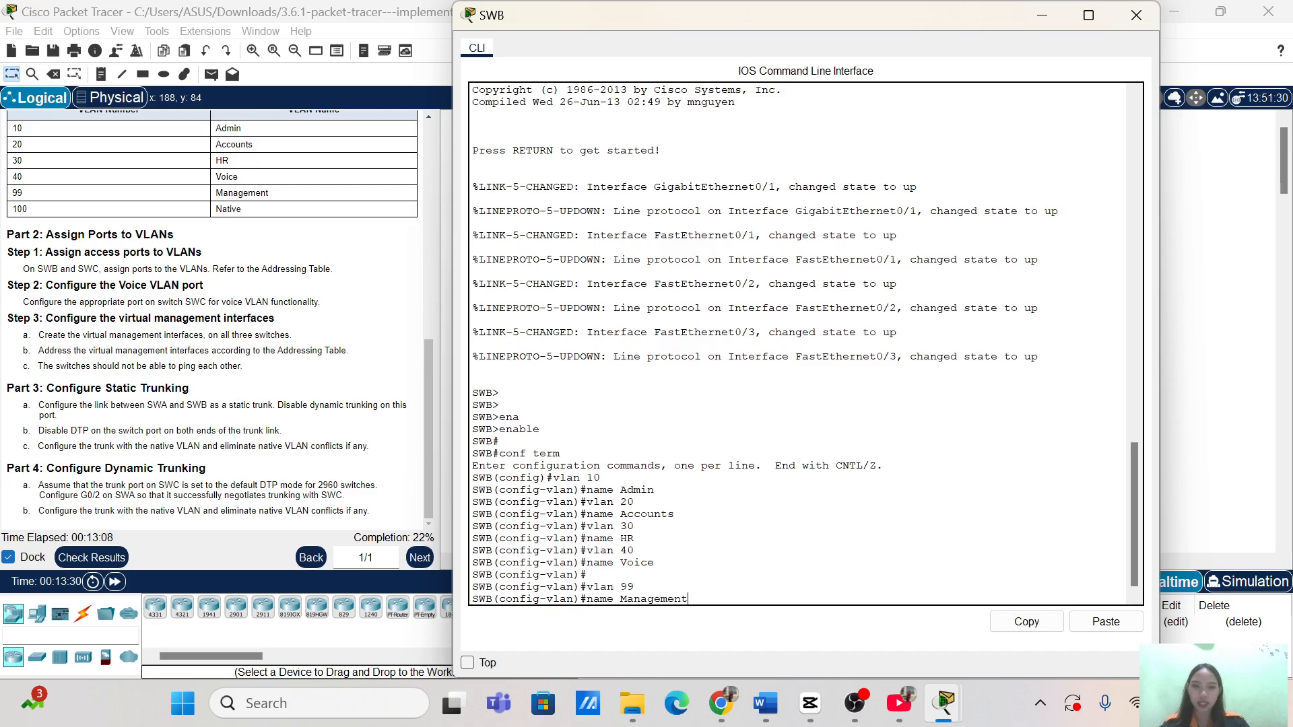
type("nt")
key("Return")
Create VLAN 100 on SWB and name it Native, following the VLAN table.
type("vlan)#v")
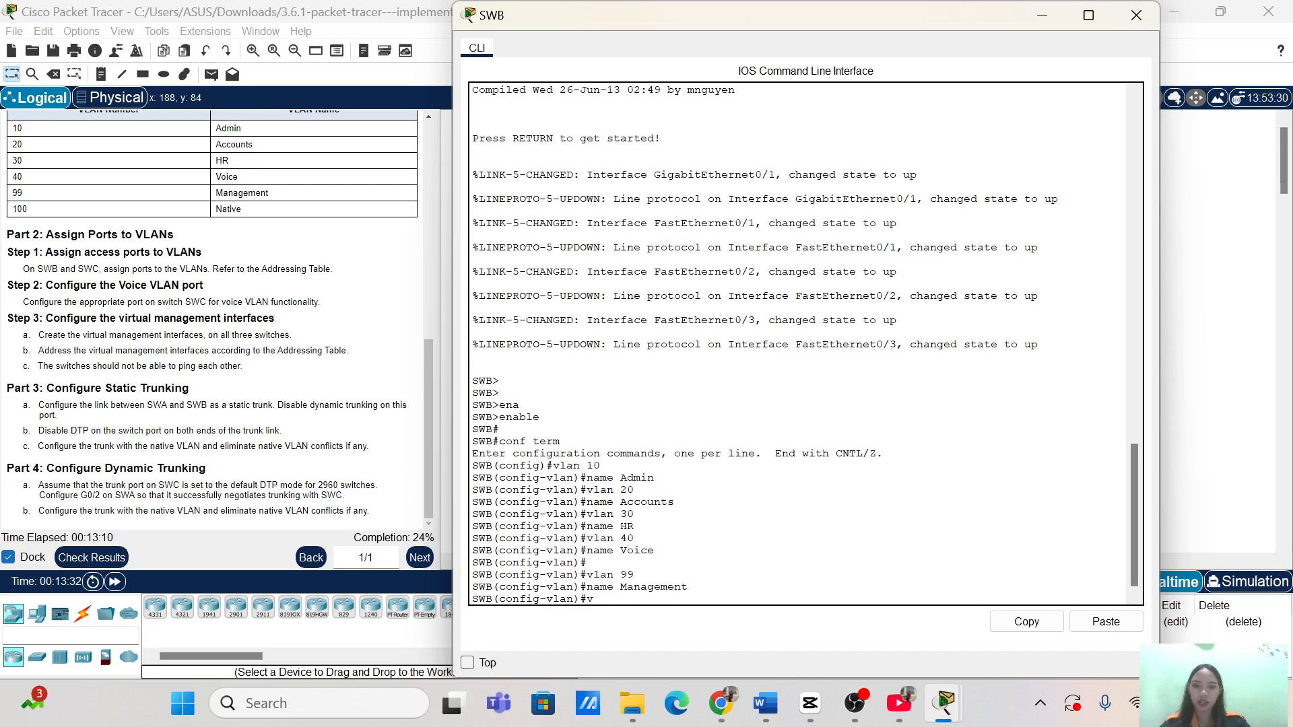
type("lan 100")
key("Return")
type("n")
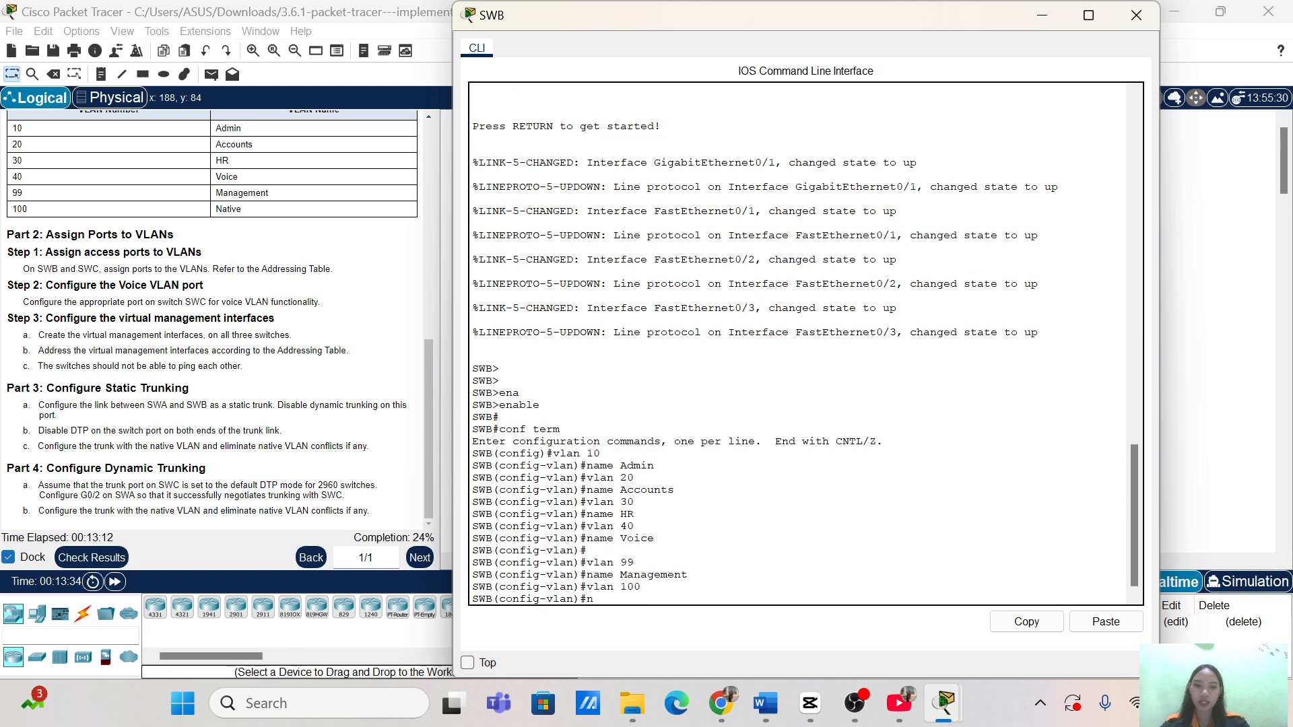
type("ame Nativ")
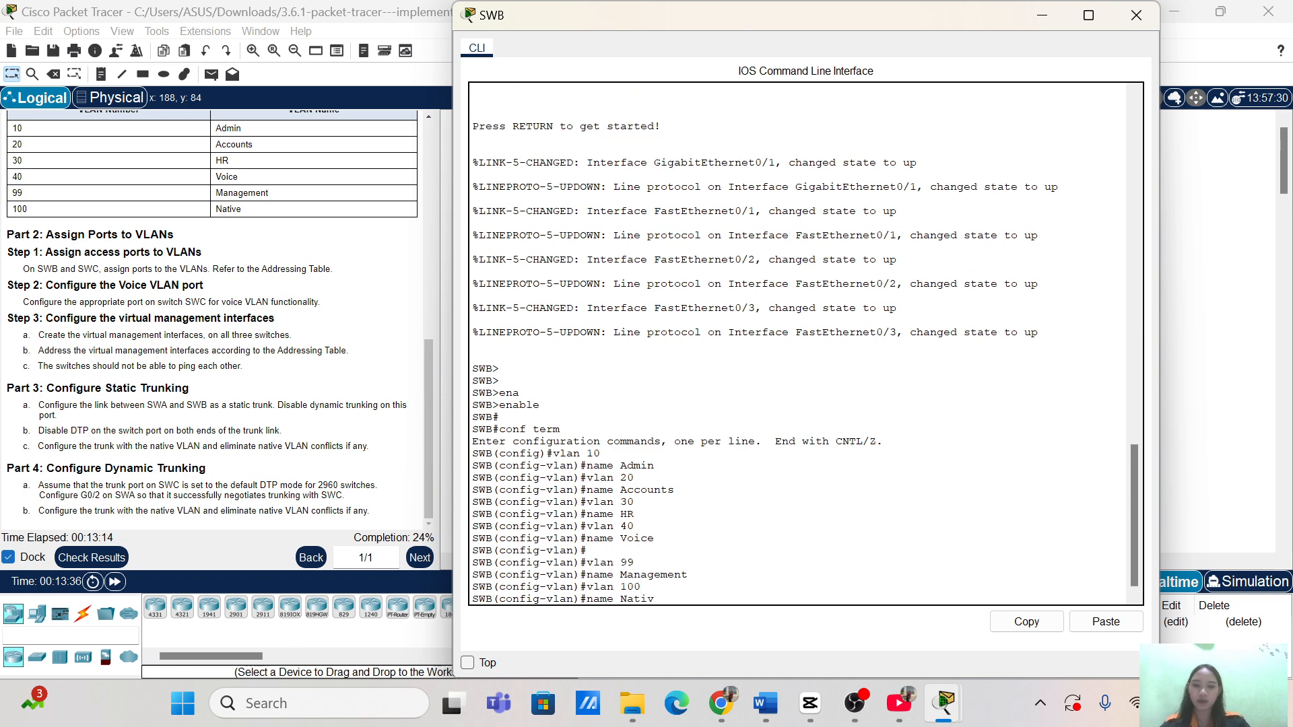
type("e")
key("Return")
key("Return")
key("Return")
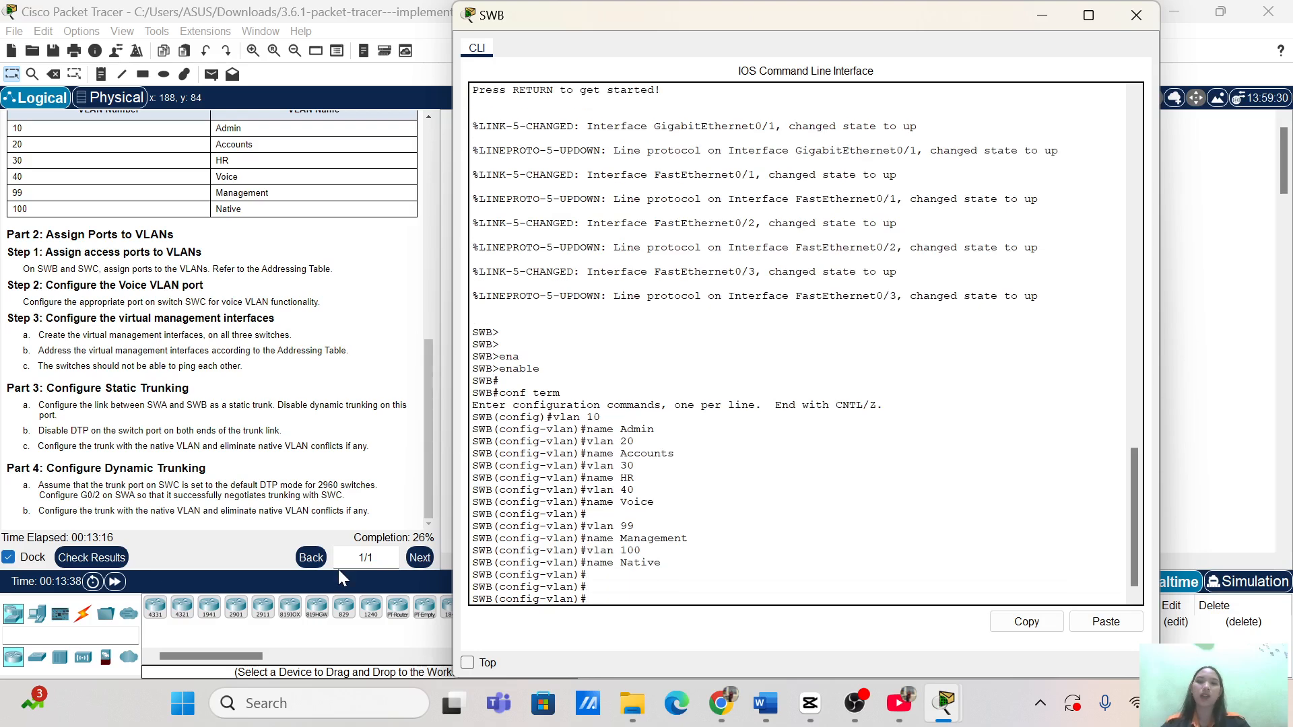
Open the command line of switch SWC, enter privileged EXEC mode with enable, and go into global configuration mode with conf term.
left_click(1041, 17)
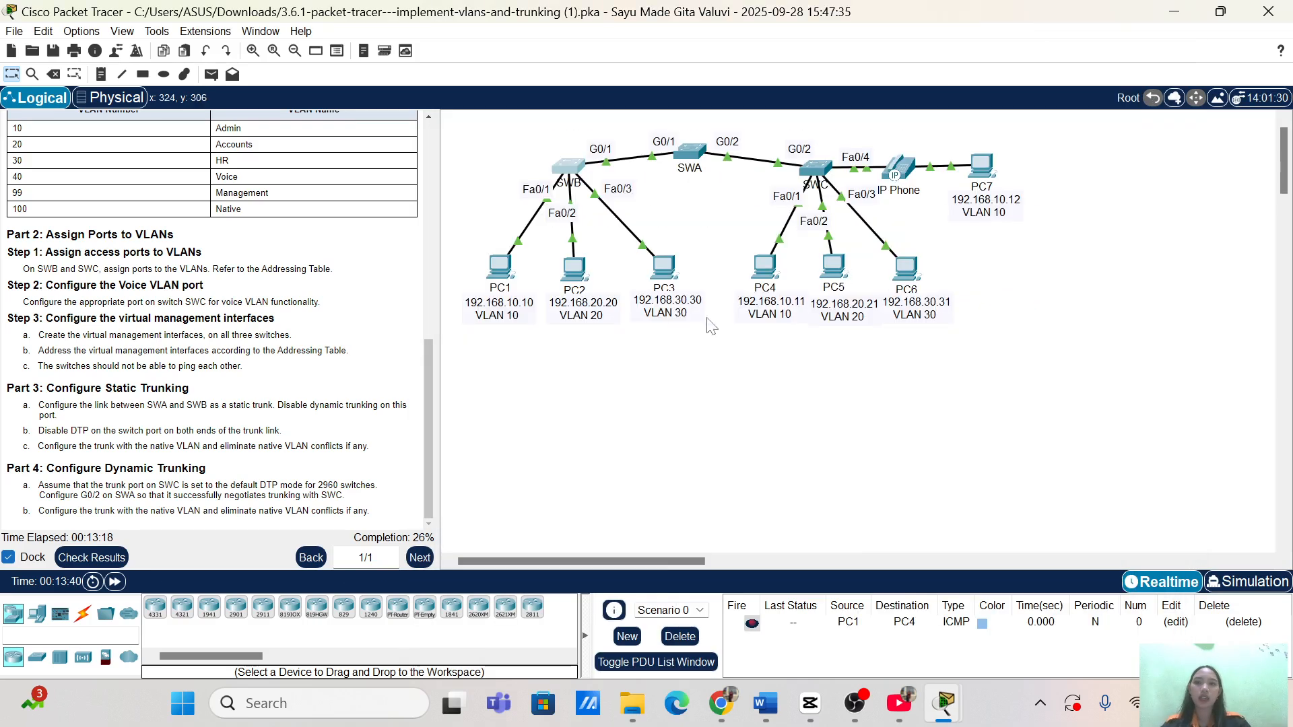
left_click(815, 176)
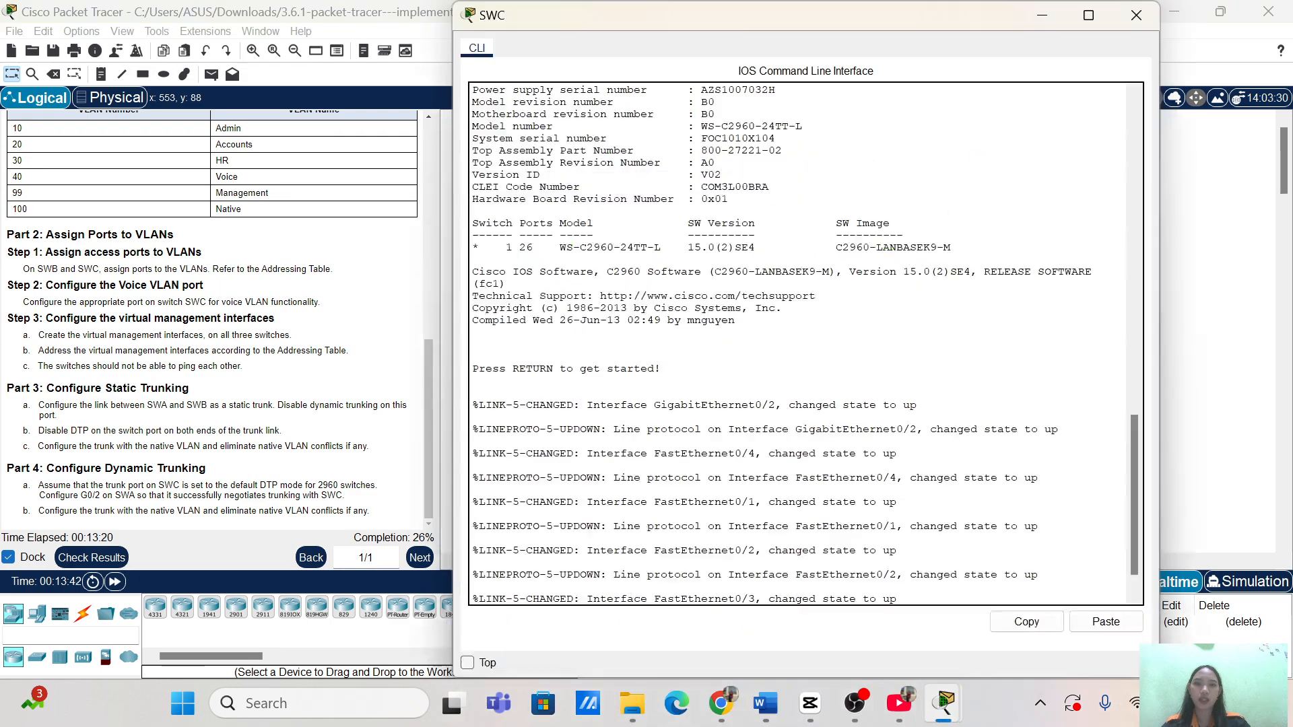
type("ena")
key("Tab")
key("Return")
key("Return")
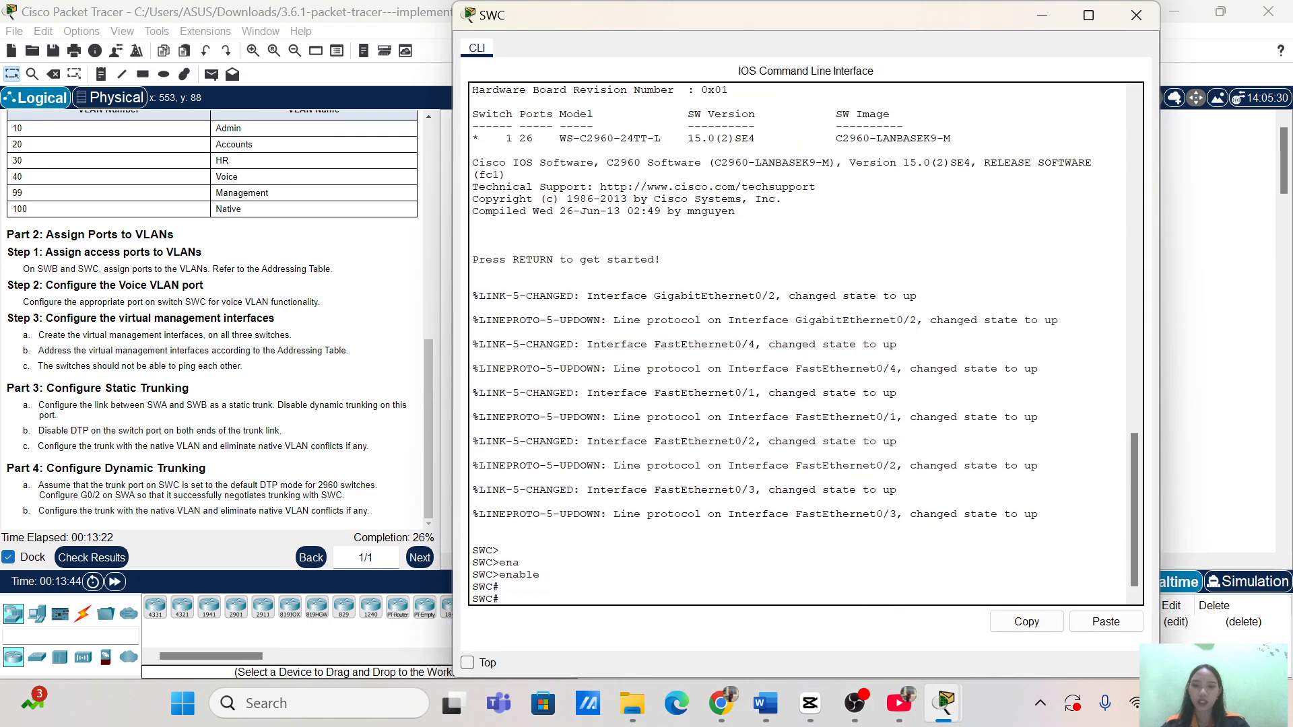
type("conf term")
key("Return")
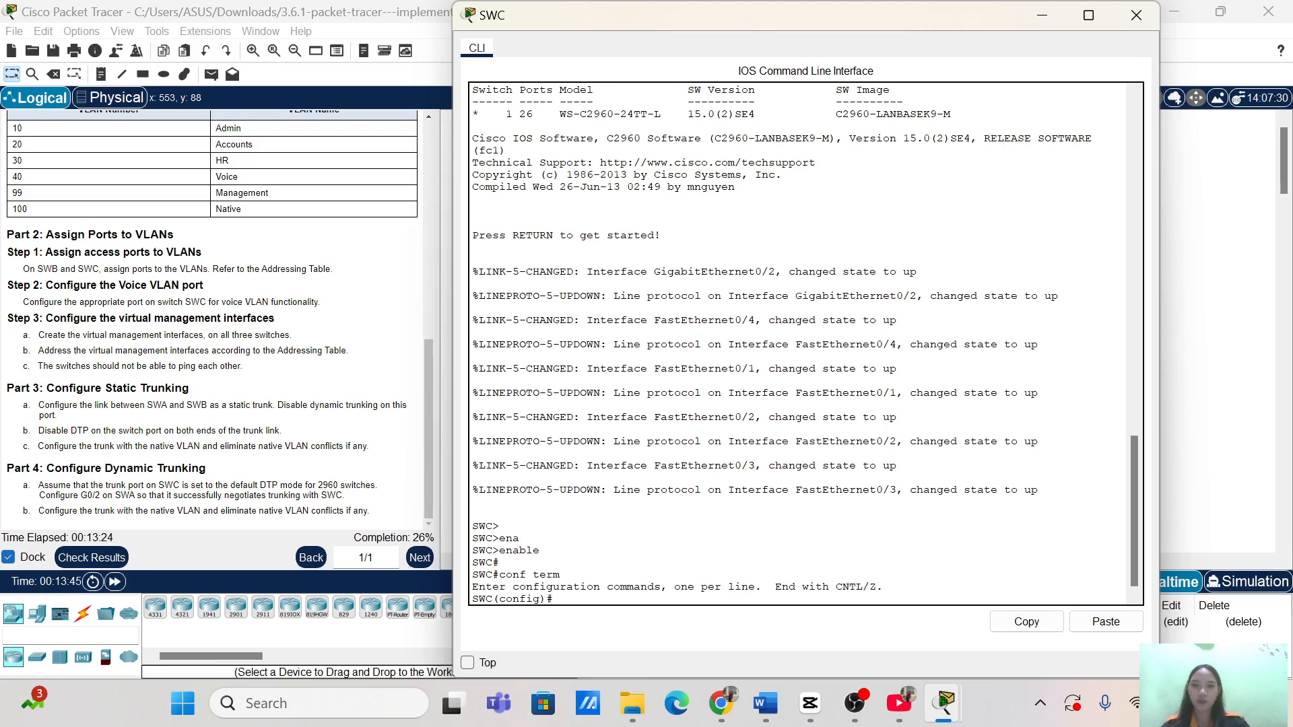
key("Return")
Create VLAN 10 on SWC and name it Admin, following the VLAN table.
type("v")
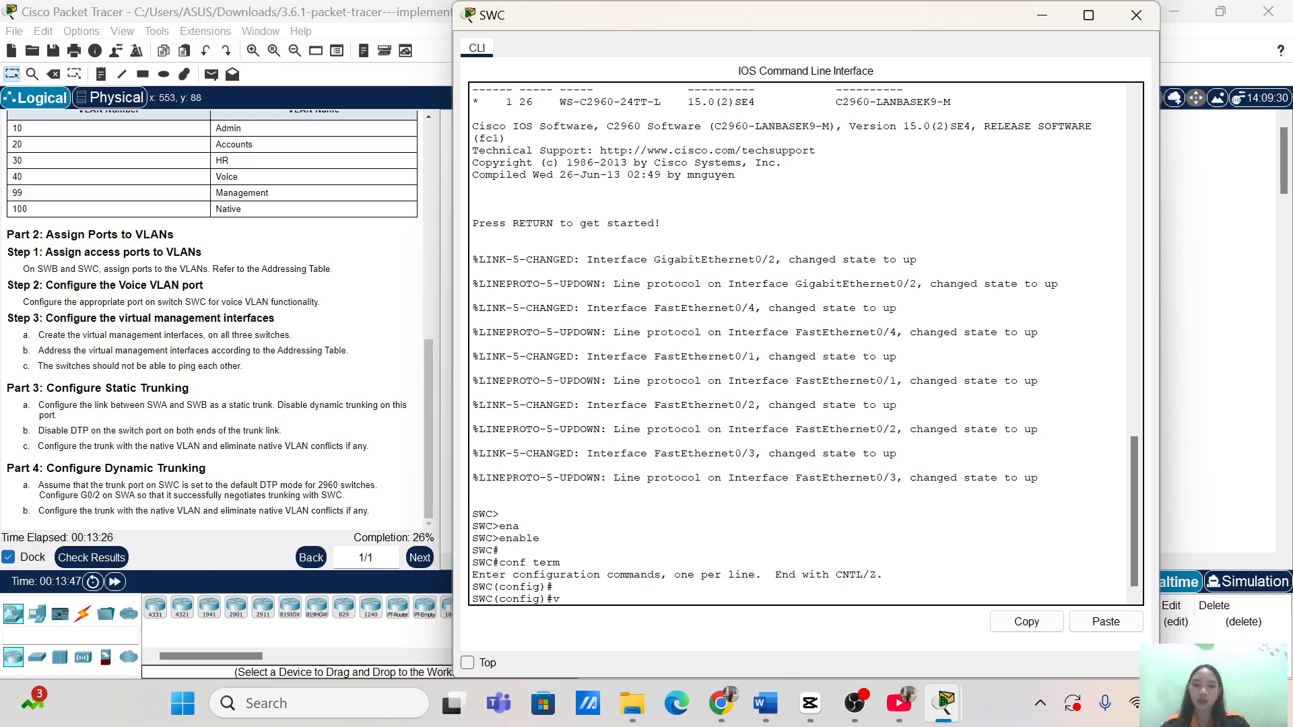
type("lan 10")
key("Return")
type("name ")
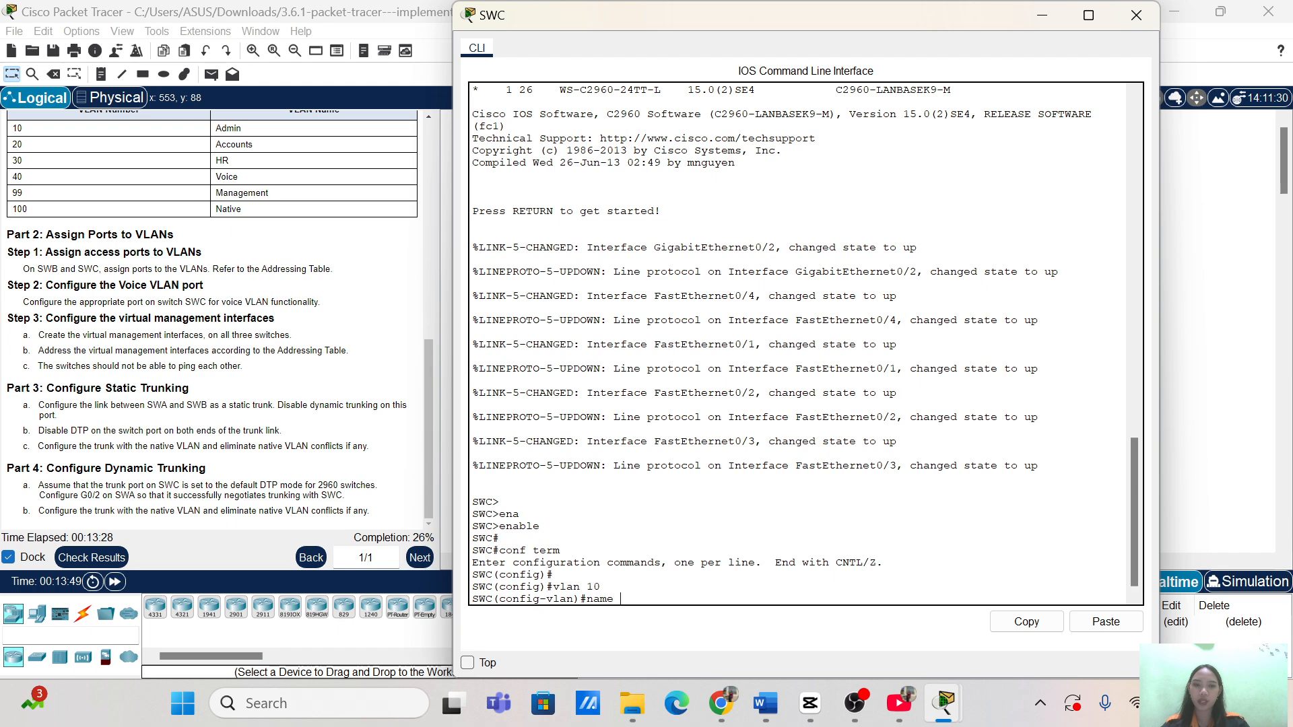
type("Admi")
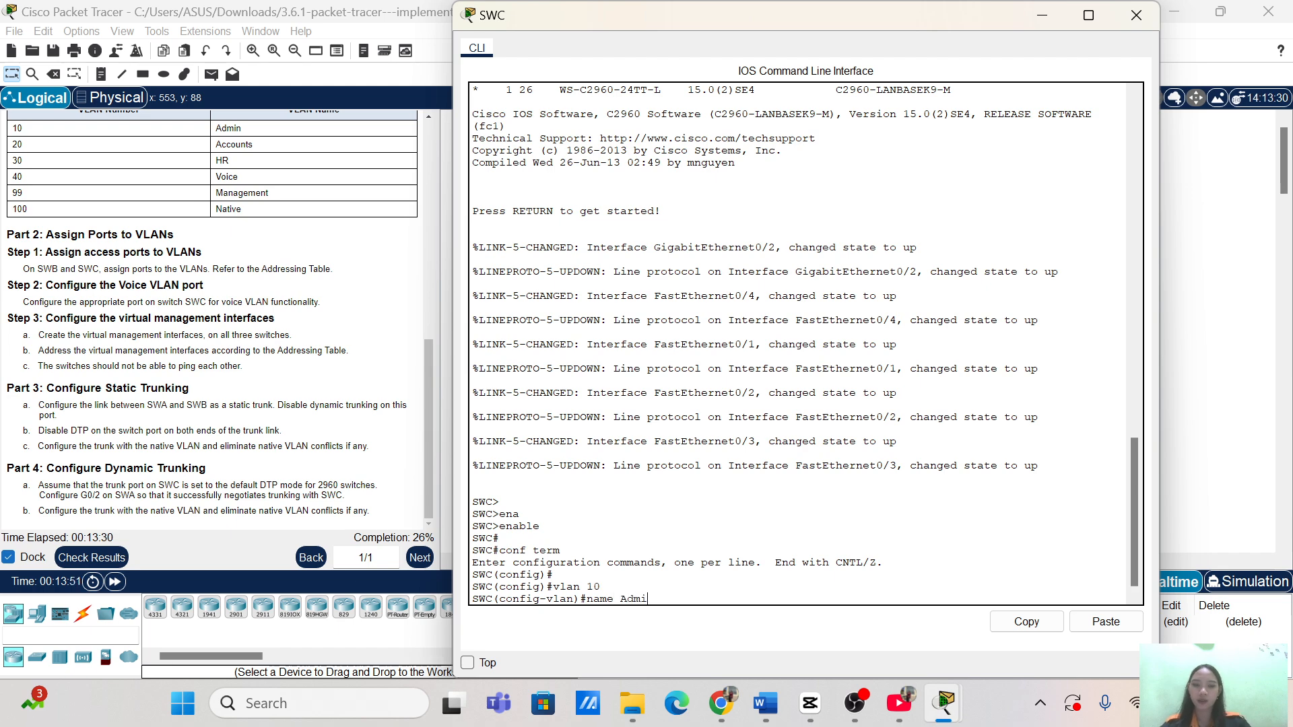
type("n")
key("Return")
Create VLAN 20 on SWC and name it Accounts, following the VLAN table.
type("vlan 20")
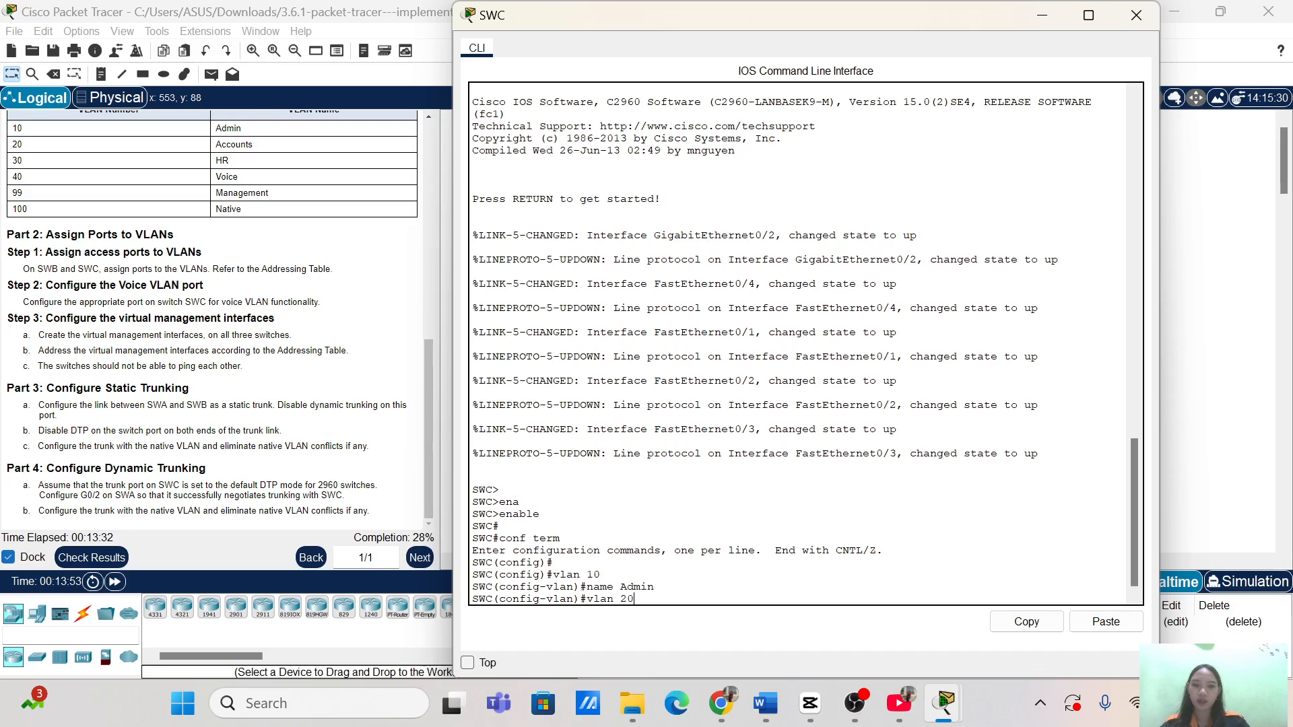
key("Return")
type("name Ac")
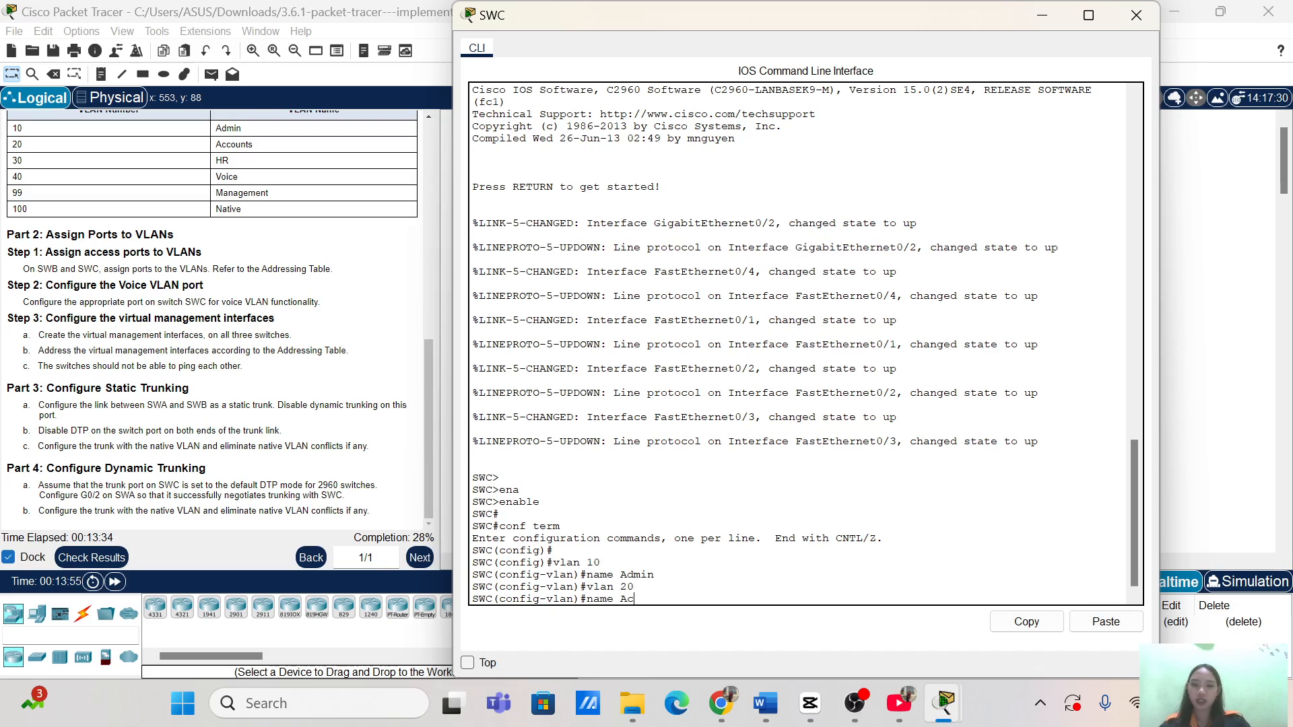
type("counts")
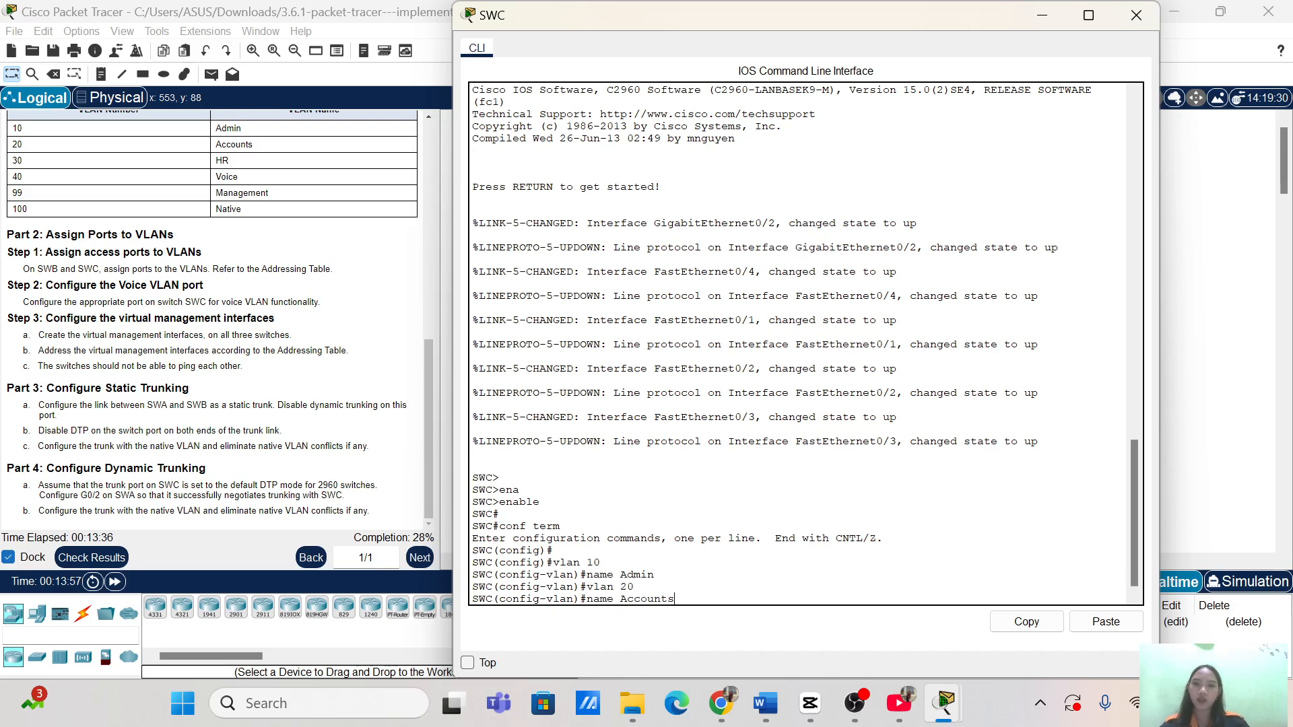
key("Return")
key("Return")
Create VLAN 30 on SWC and name it HR, following the VLAN table.
type("vlan)#v")
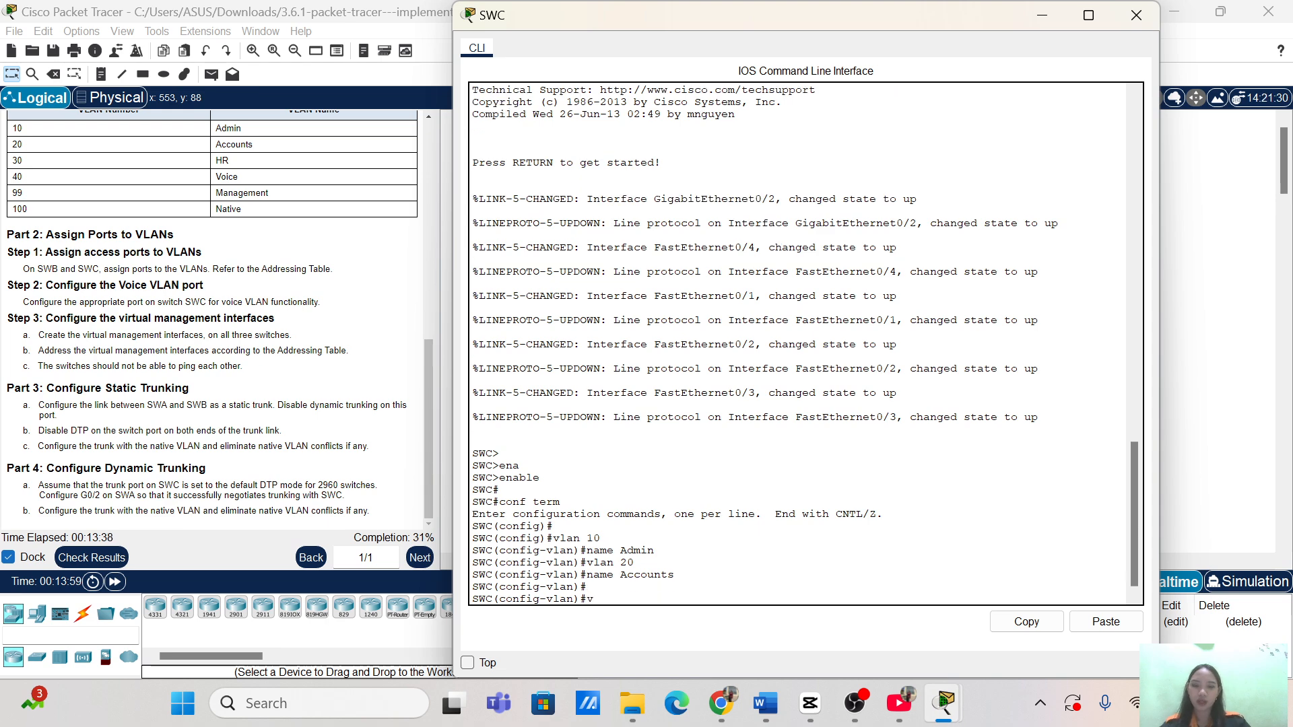
type("lan 30")
key("Return")
type("name")
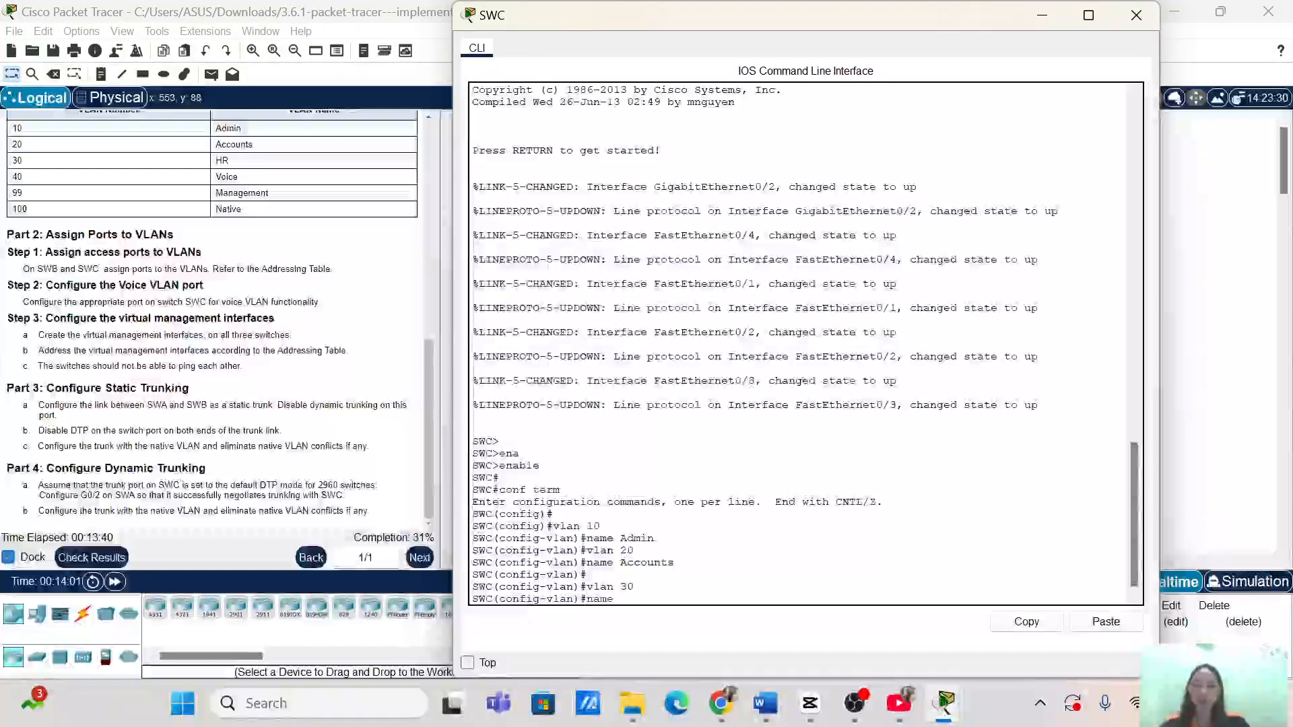
type(" H")
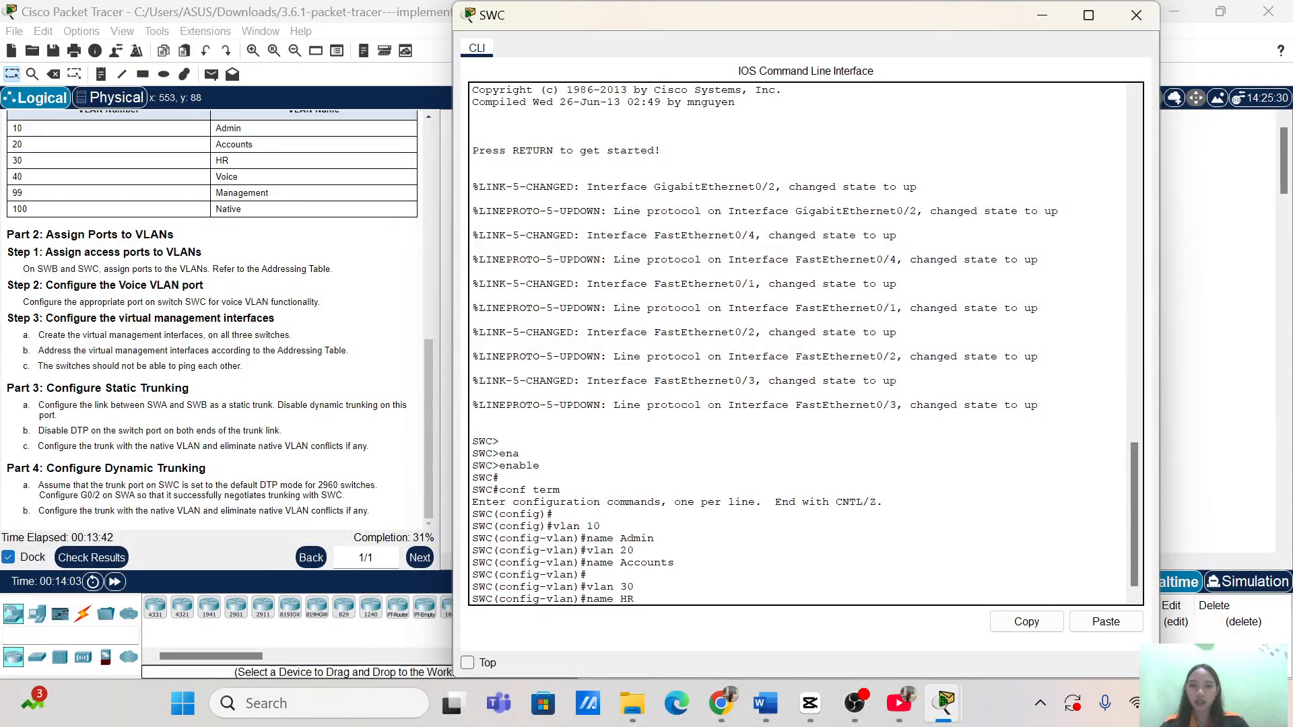
type("R")
key("Return")
key("Return")
Create VLAN 40 on SWC and name it Voice, following the VLAN table.
type("vlan 40")
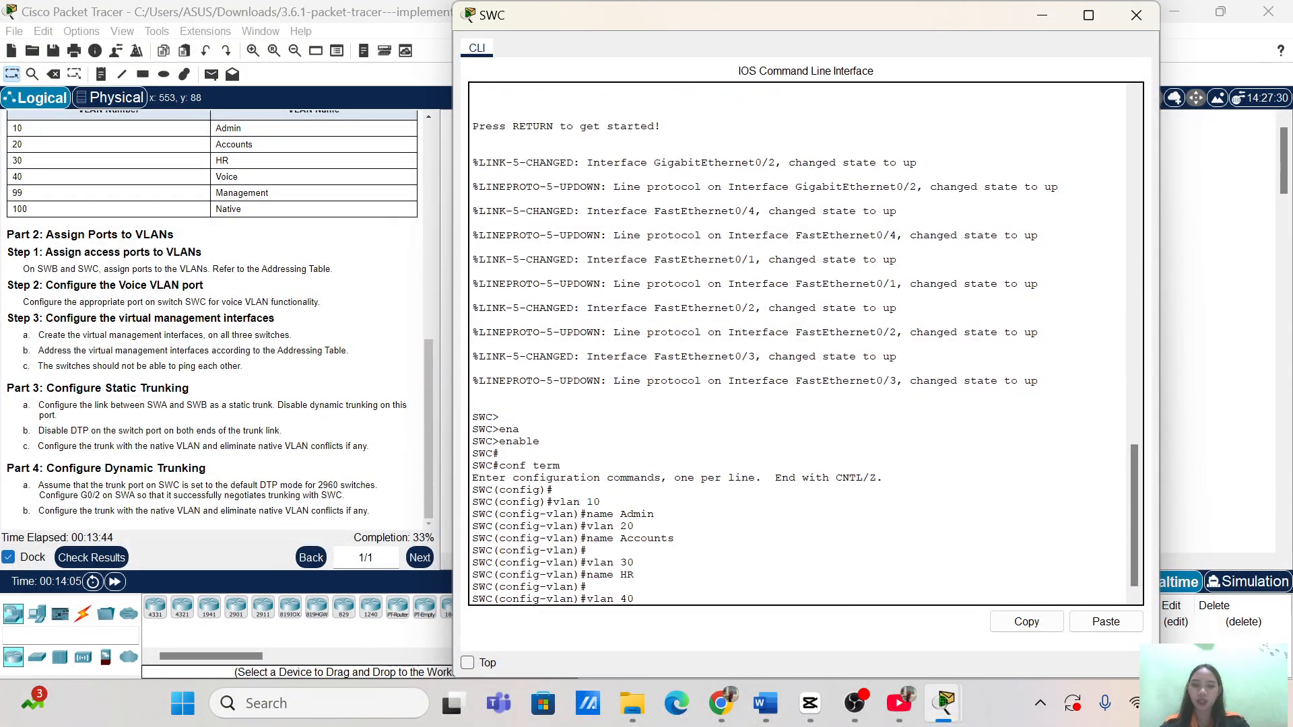
key("Return")
type("name V")
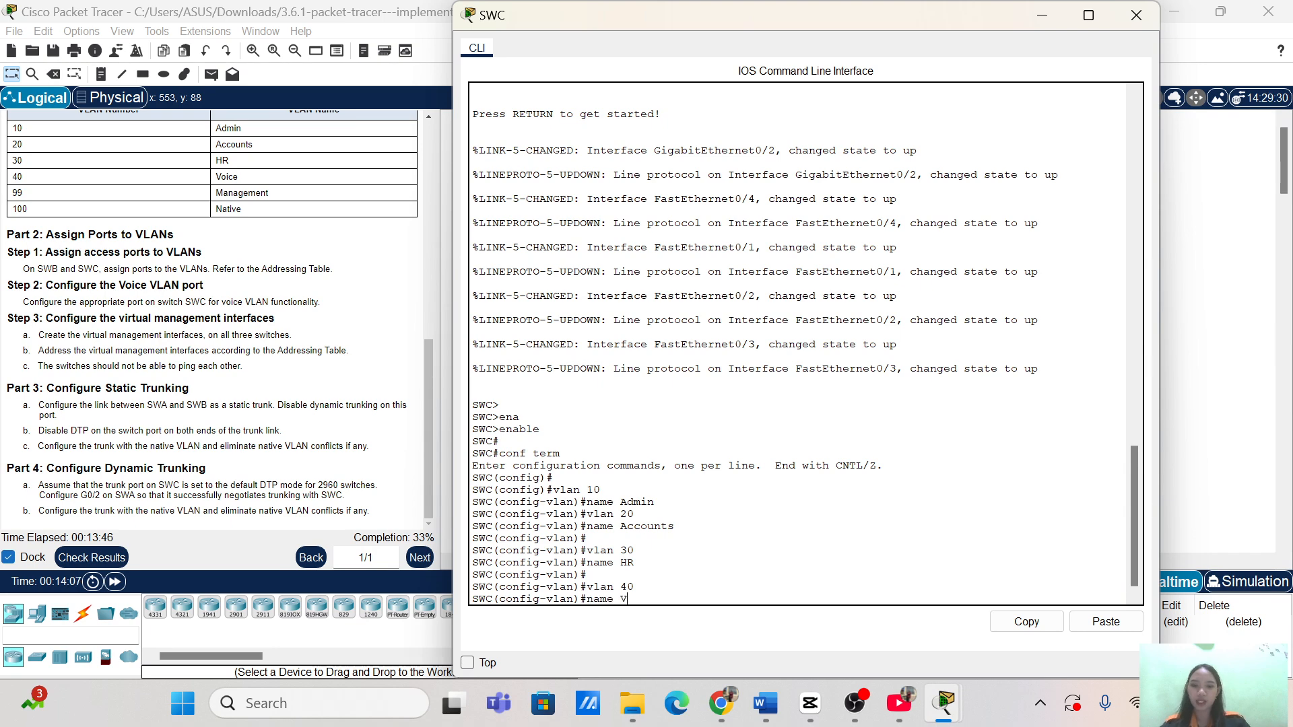
type("oice")
key("Return")
key("Return")
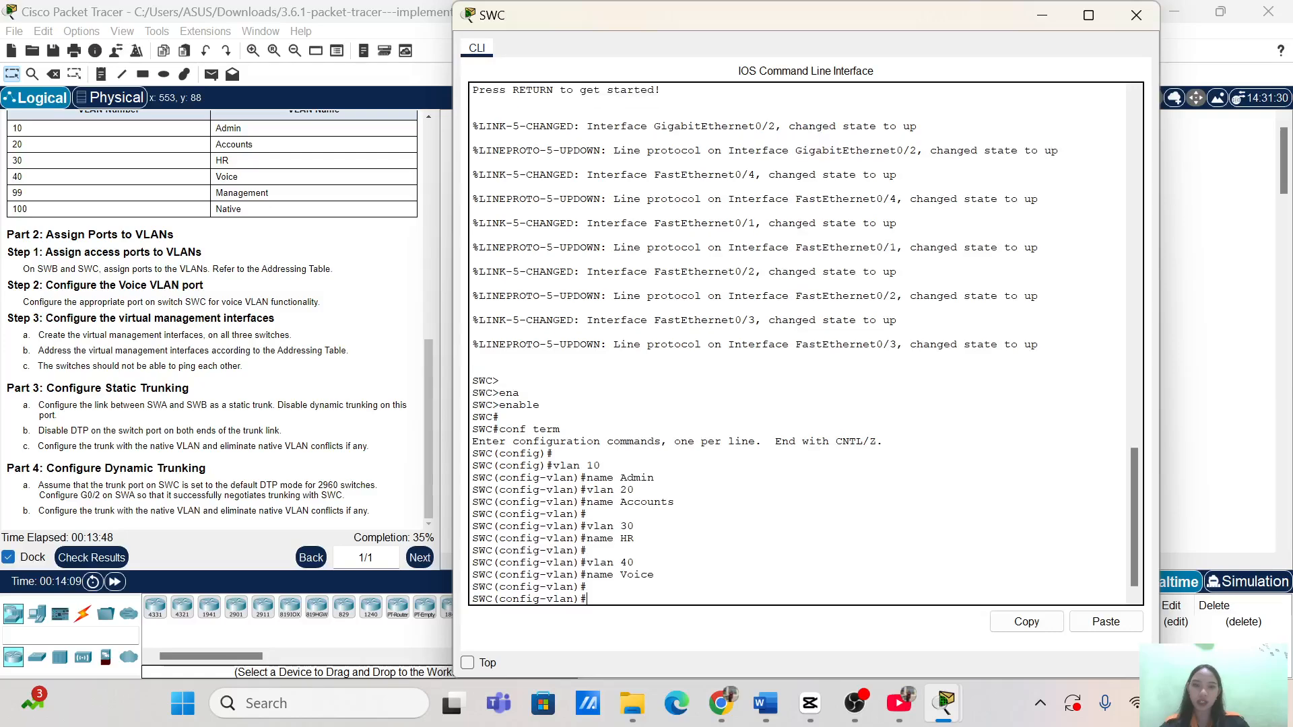
Create VLAN 99 on SWC and name it Management, following the VLAN table.
type("vlan 99")
key("Return")
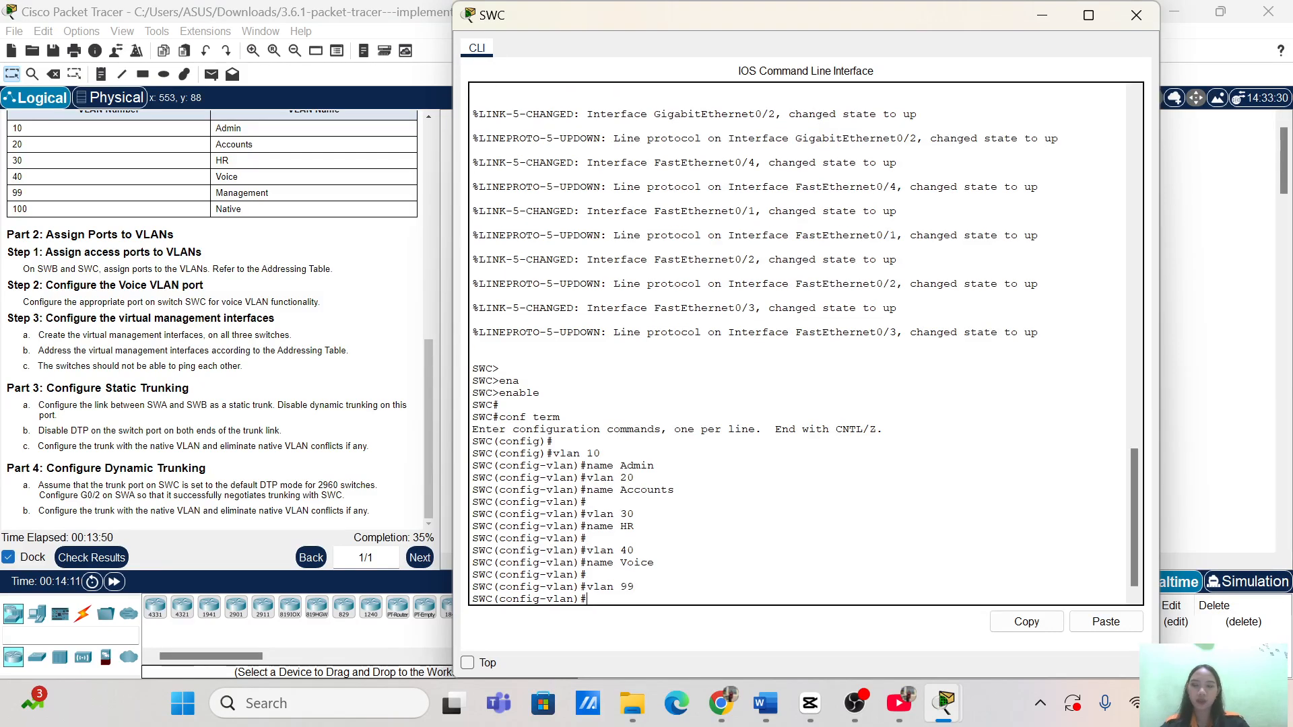
type("name Ma")
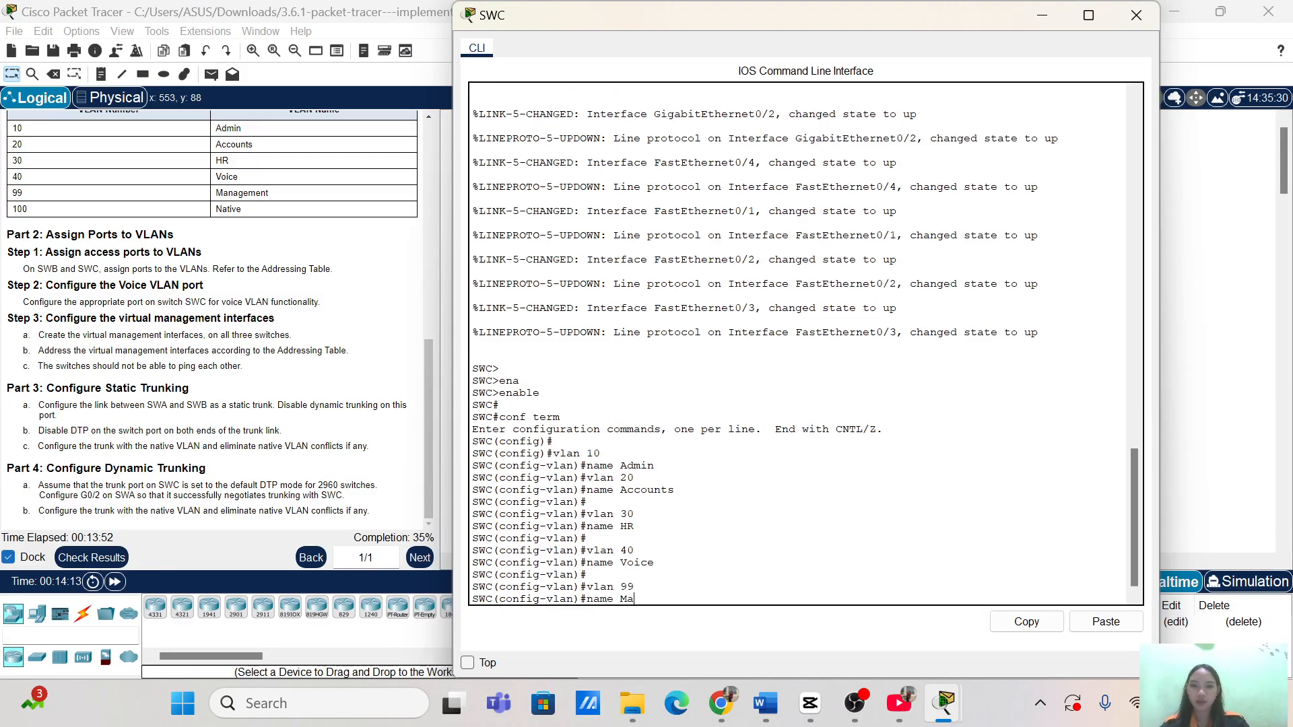
type("nagement")
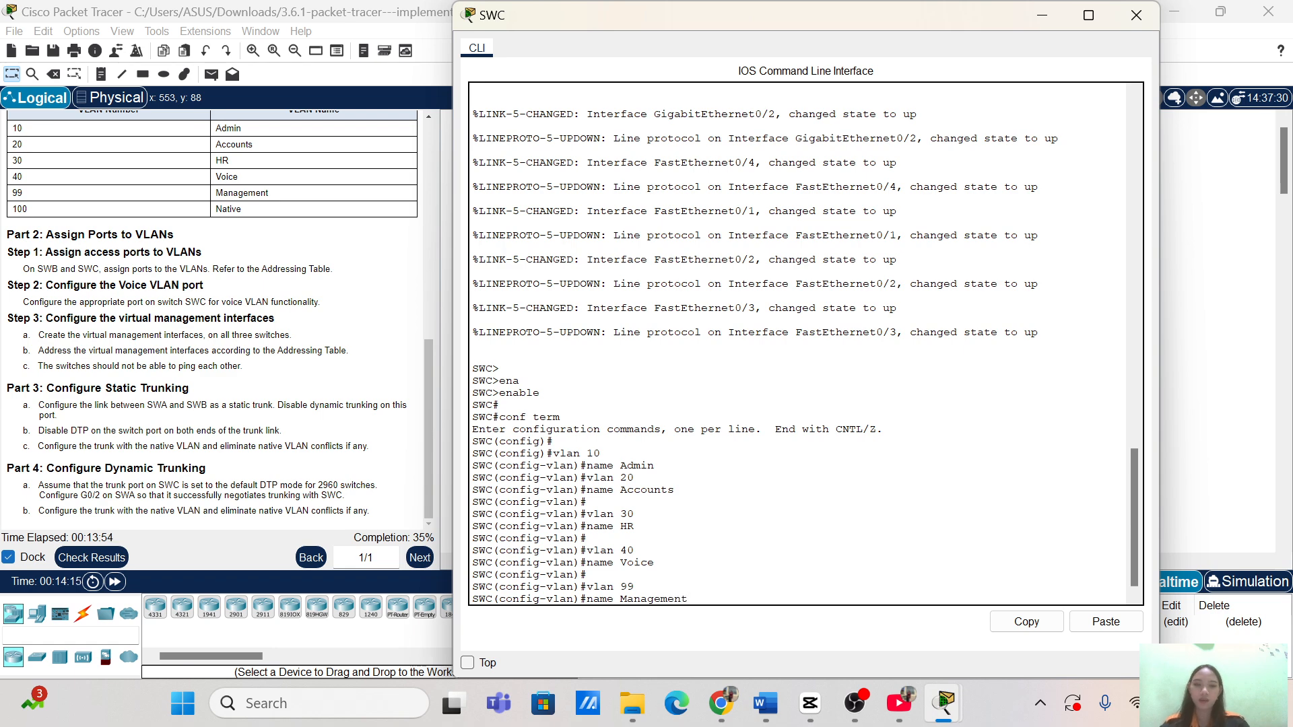
key("Return")
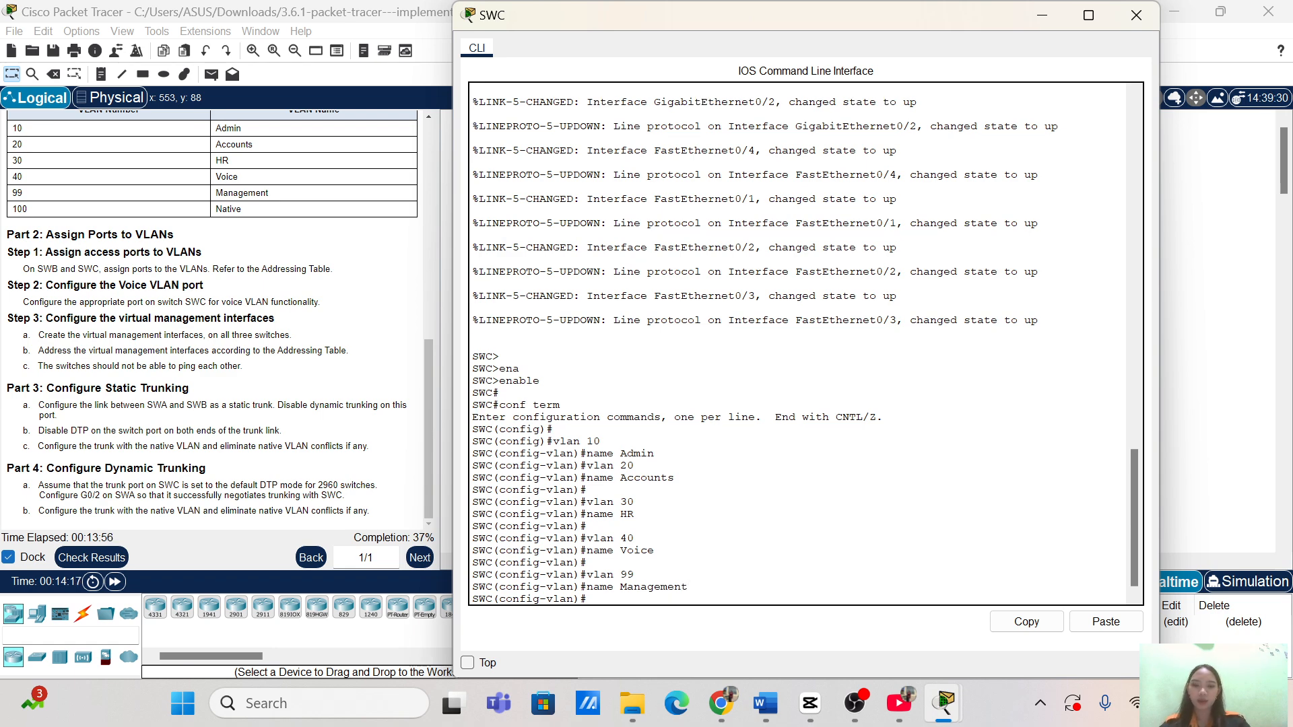
Create VLAN 100 on SWC and name it Native, following the VLAN table.
type("vlan 100")
key("Return")
type("name ")
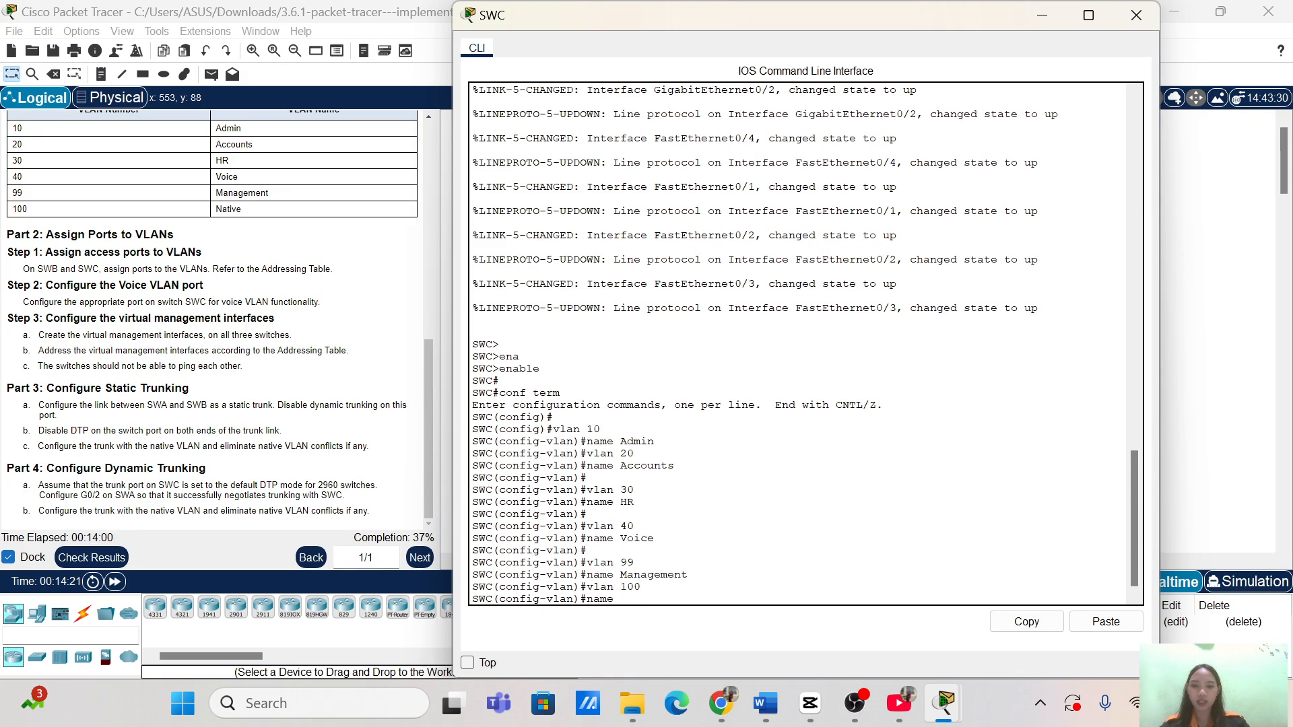
type("Native")
key("Return")
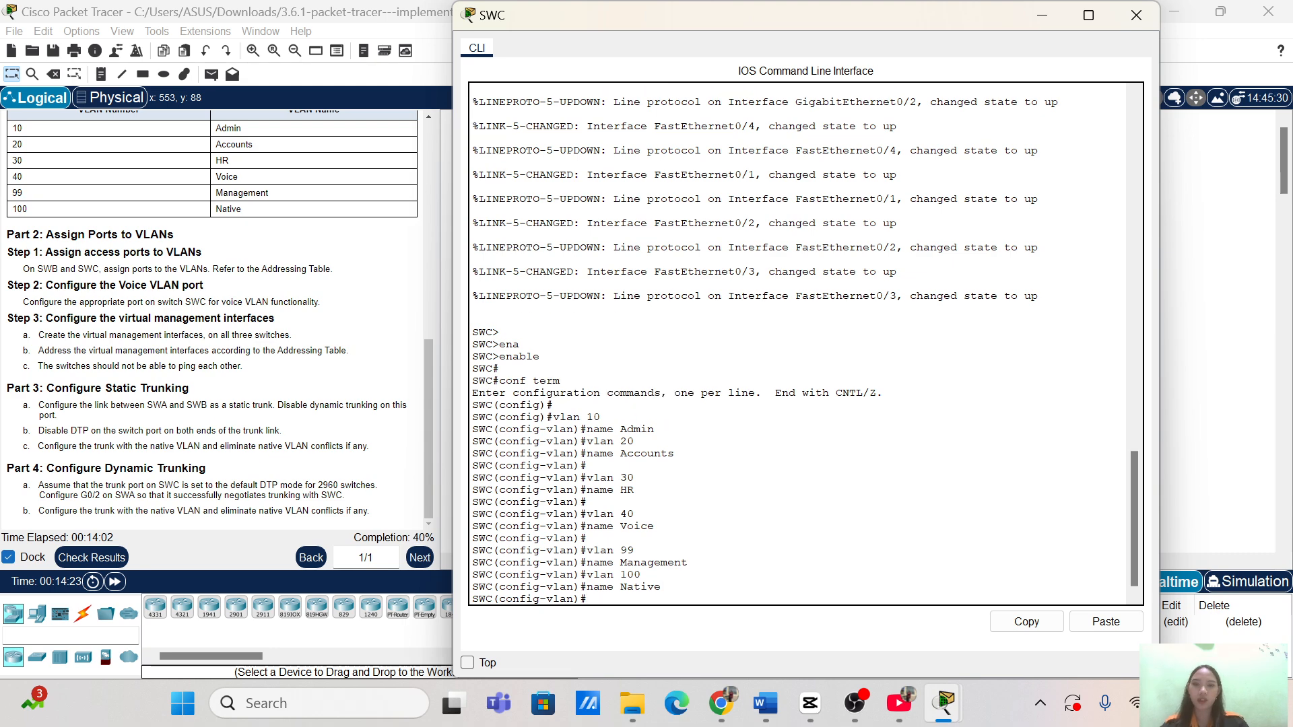
Finish the VLAN entries on SWC and close its command-line window.
key("Return")
key("Return")
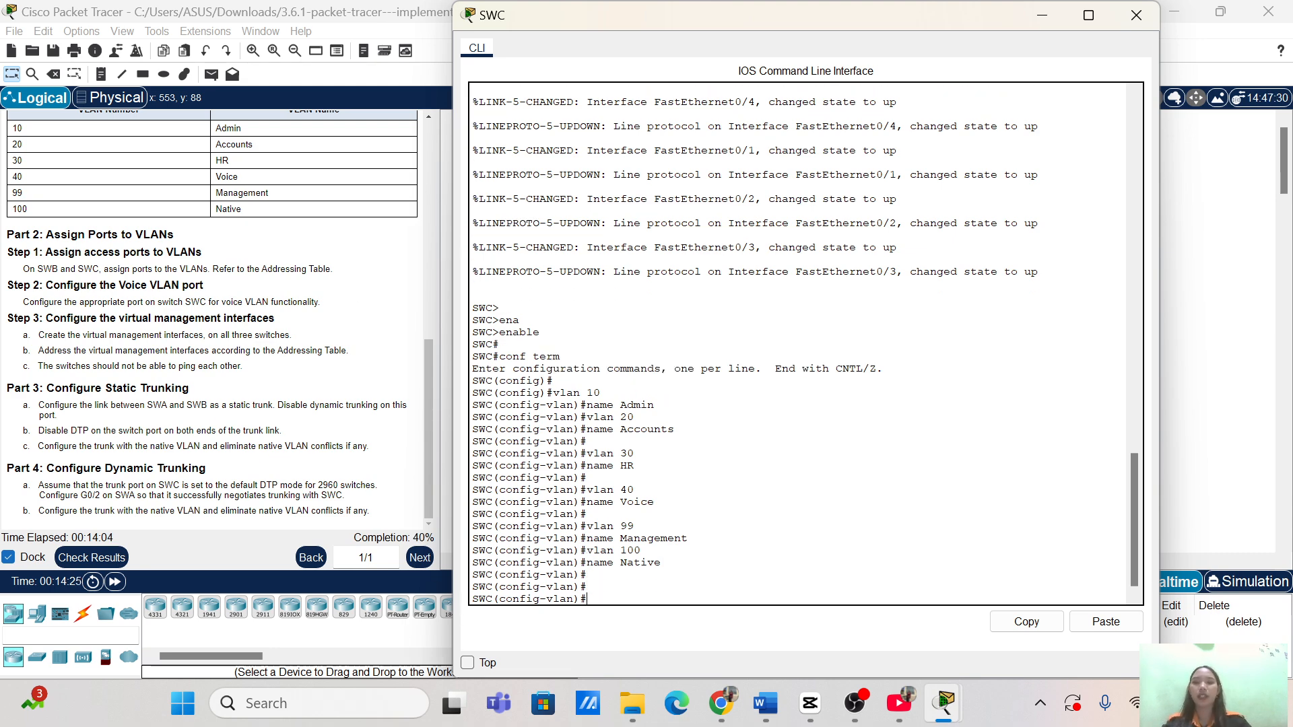
left_click(1147, 15)
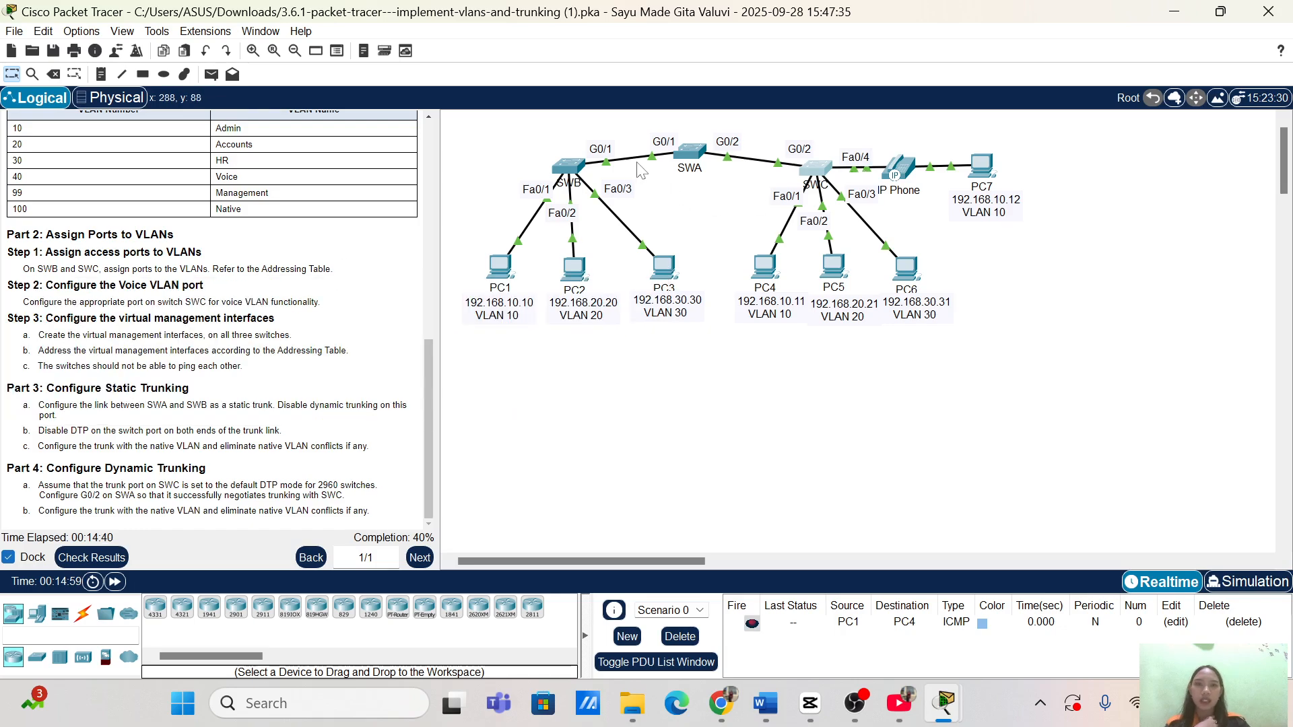
Open SWB's command line, then shrink and reposition its window to uncover more of the topology and show the latest prompt.
left_click(568, 166)
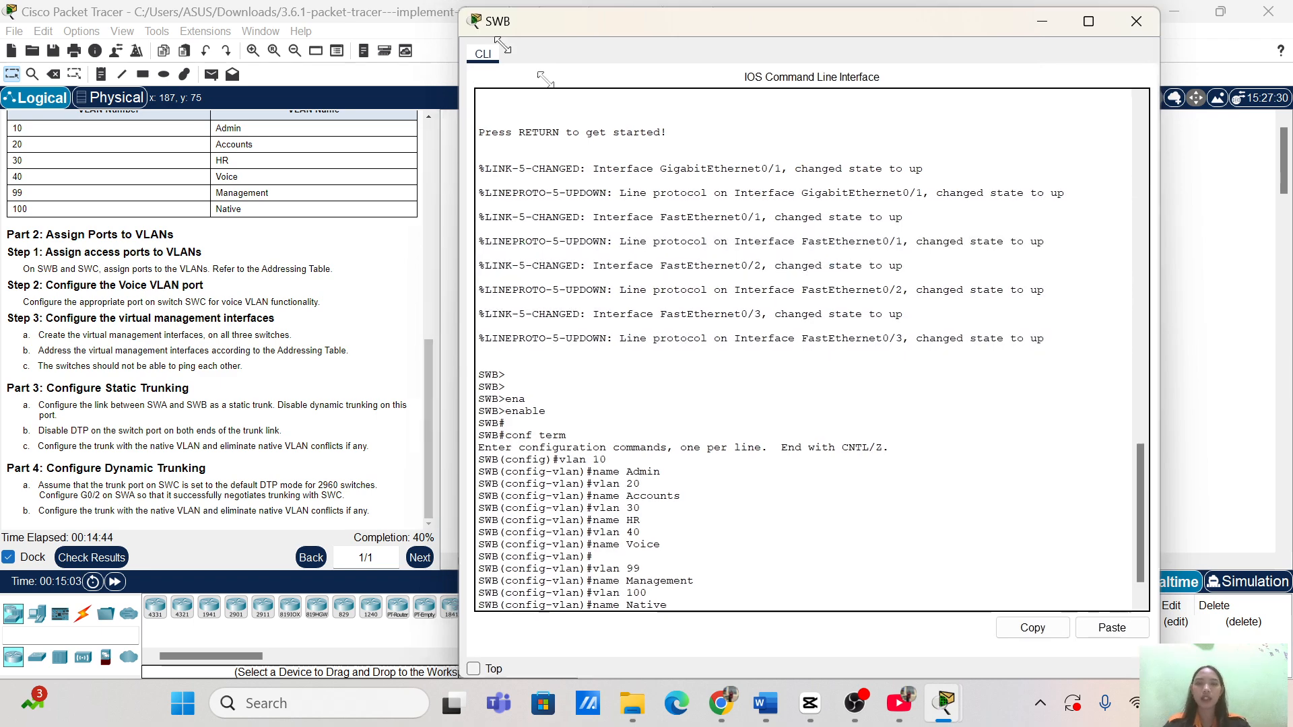
left_click_drag(452, 2, 658, 232)
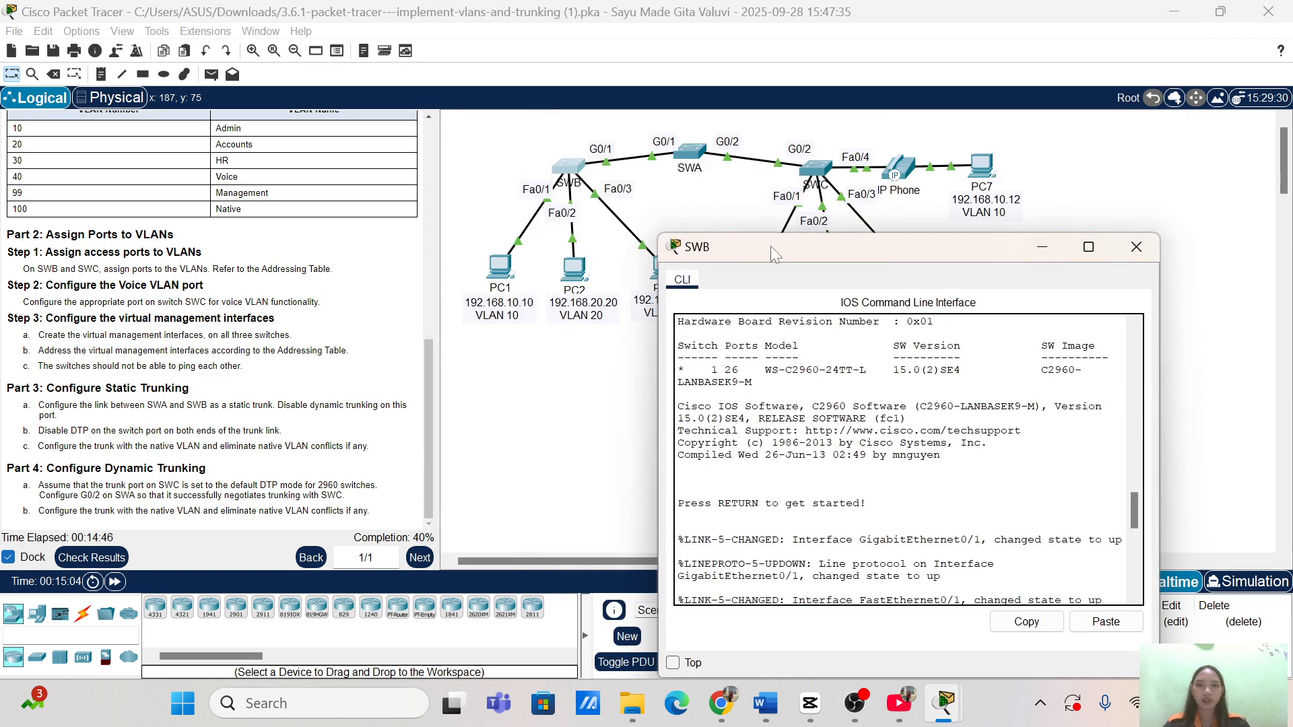
left_click_drag(770, 245, 739, 139)
scroll(875, 370, "down", 10)
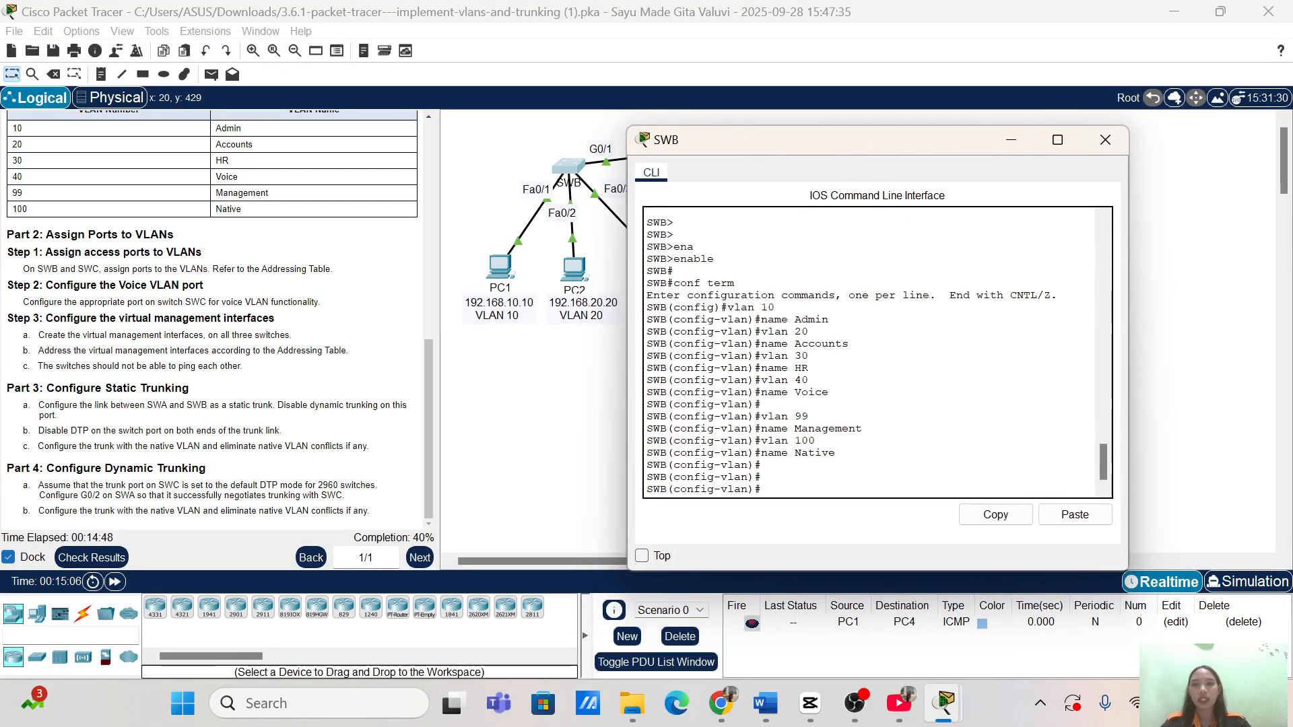
Consult the Addressing Table, then end VLAN configuration on SWB and re-enter global configuration mode.
scroll(213, 316, "up", 15)
scroll(213, 316, "down", 2)
scroll(212, 320, "down", 3)
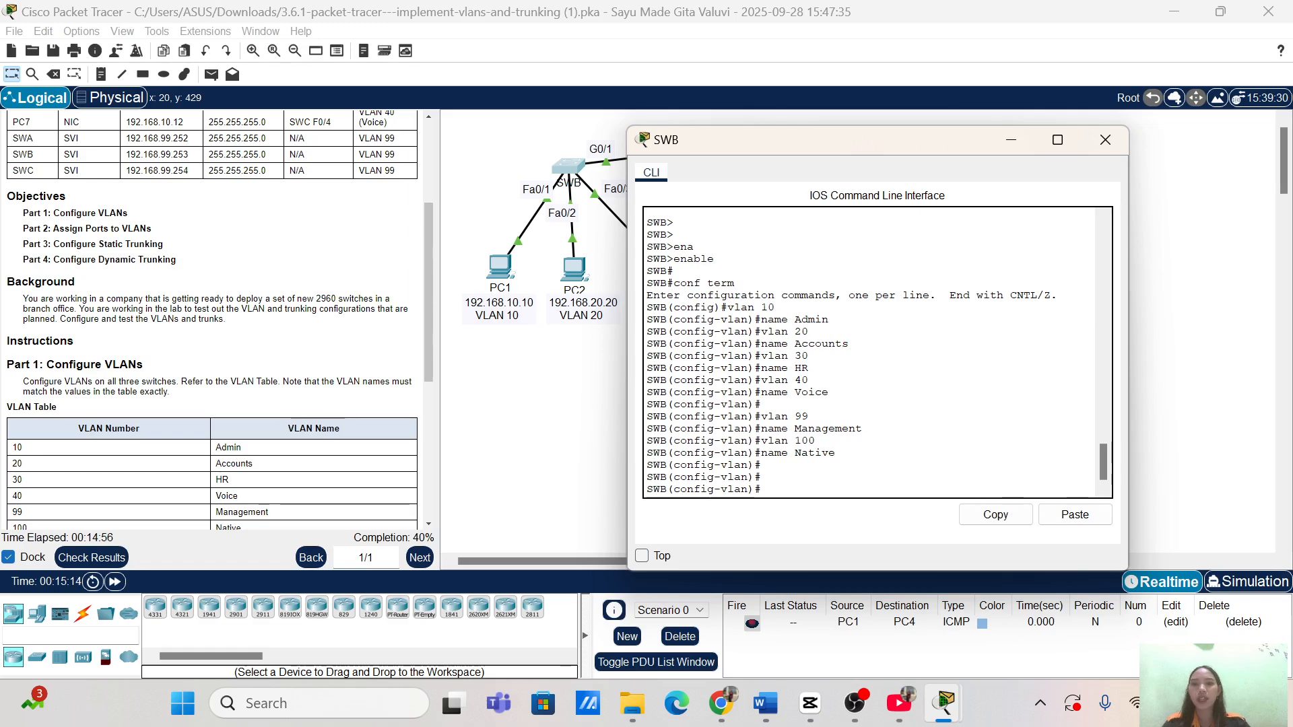
scroll(208, 157, "up", 1)
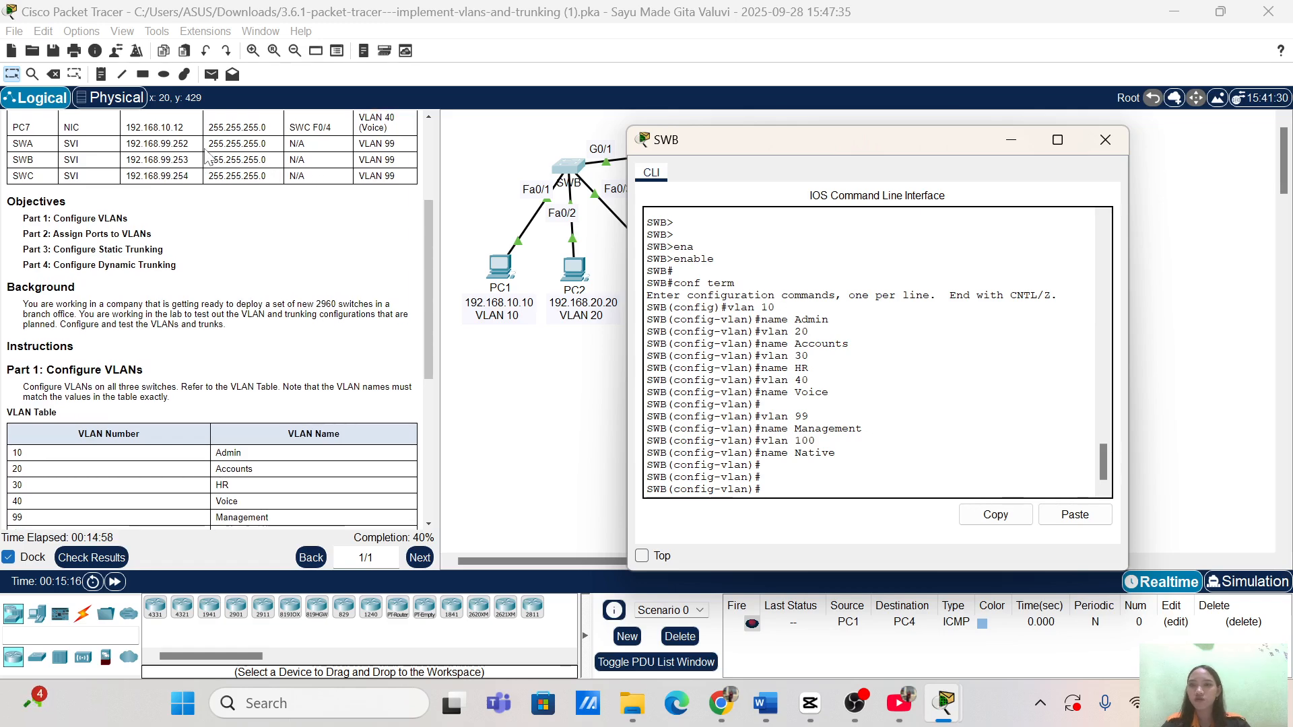
scroll(207, 157, "up", 1)
scroll(205, 151, "down", 3)
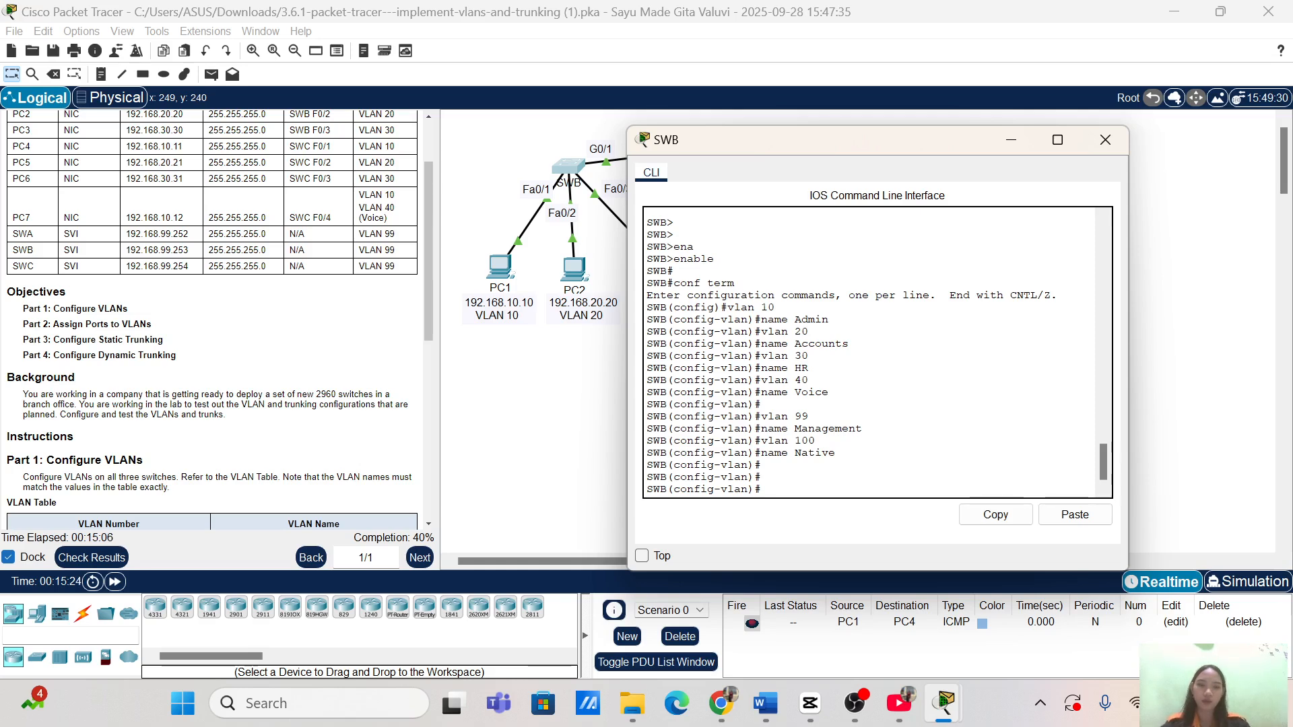
key("Return")
key("Return")
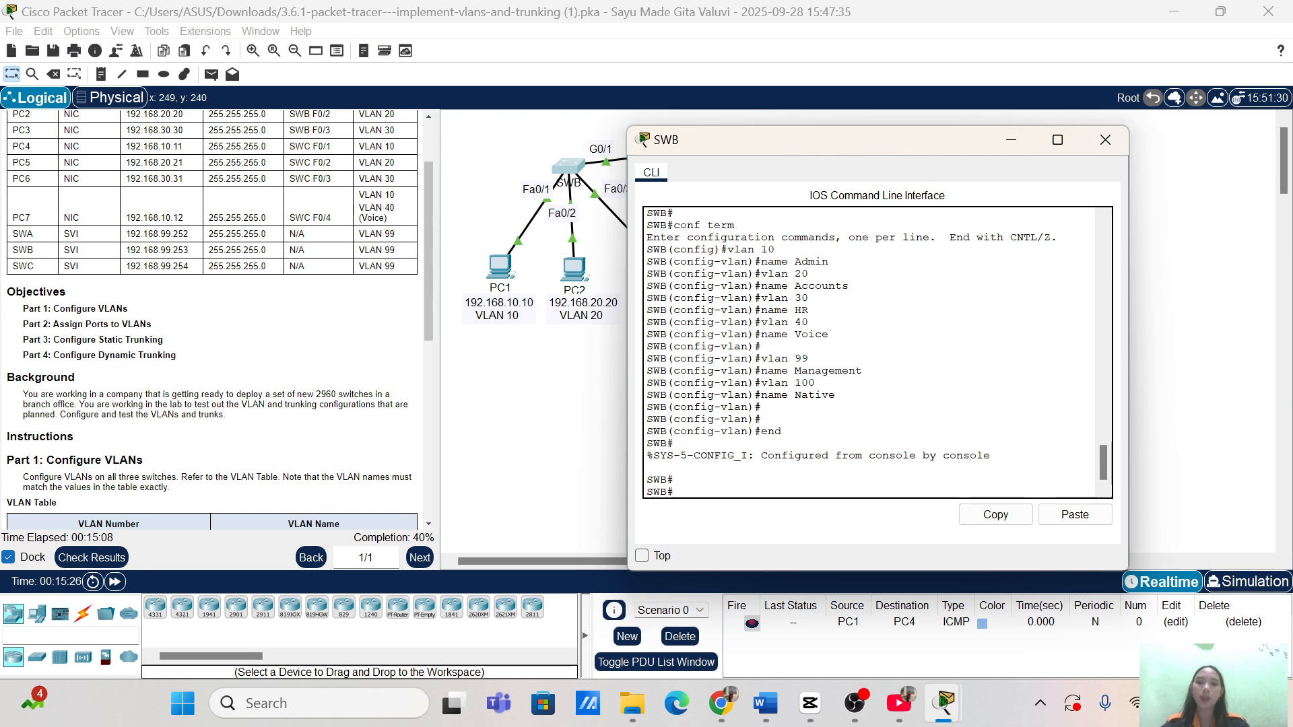
type("conf")
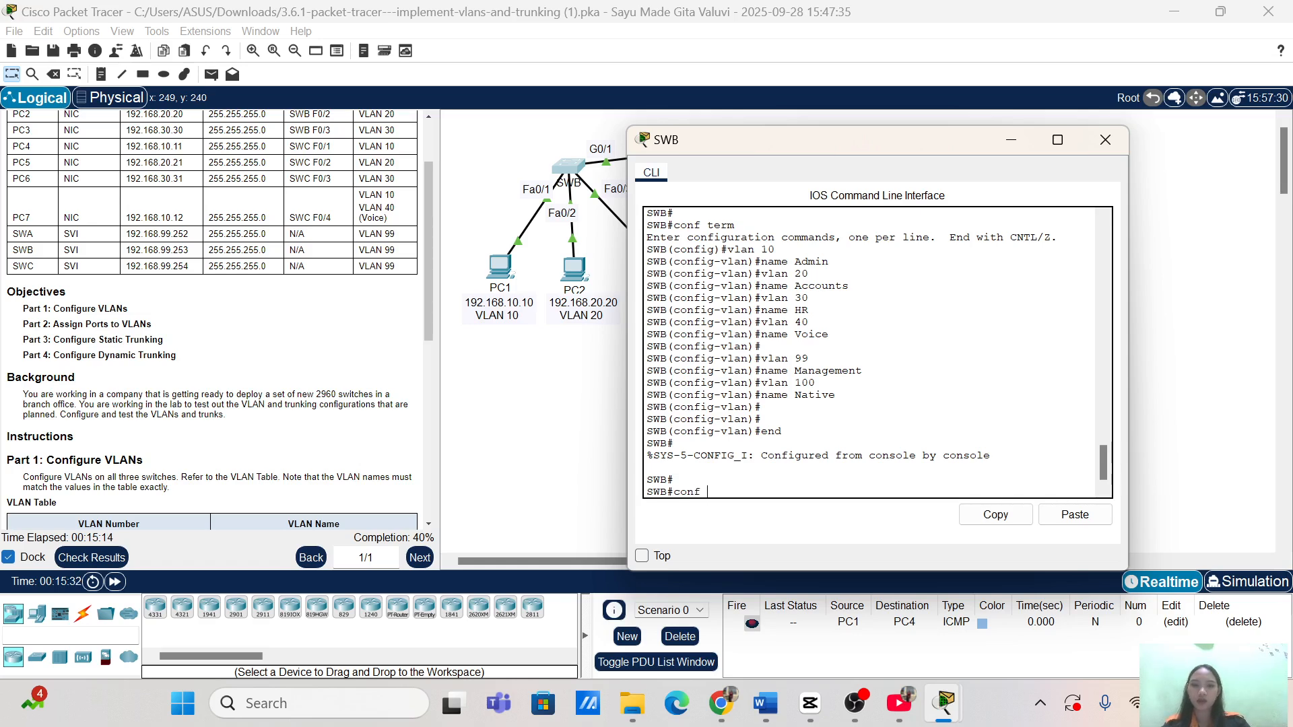
type("term")
key("Return")
key("Return")
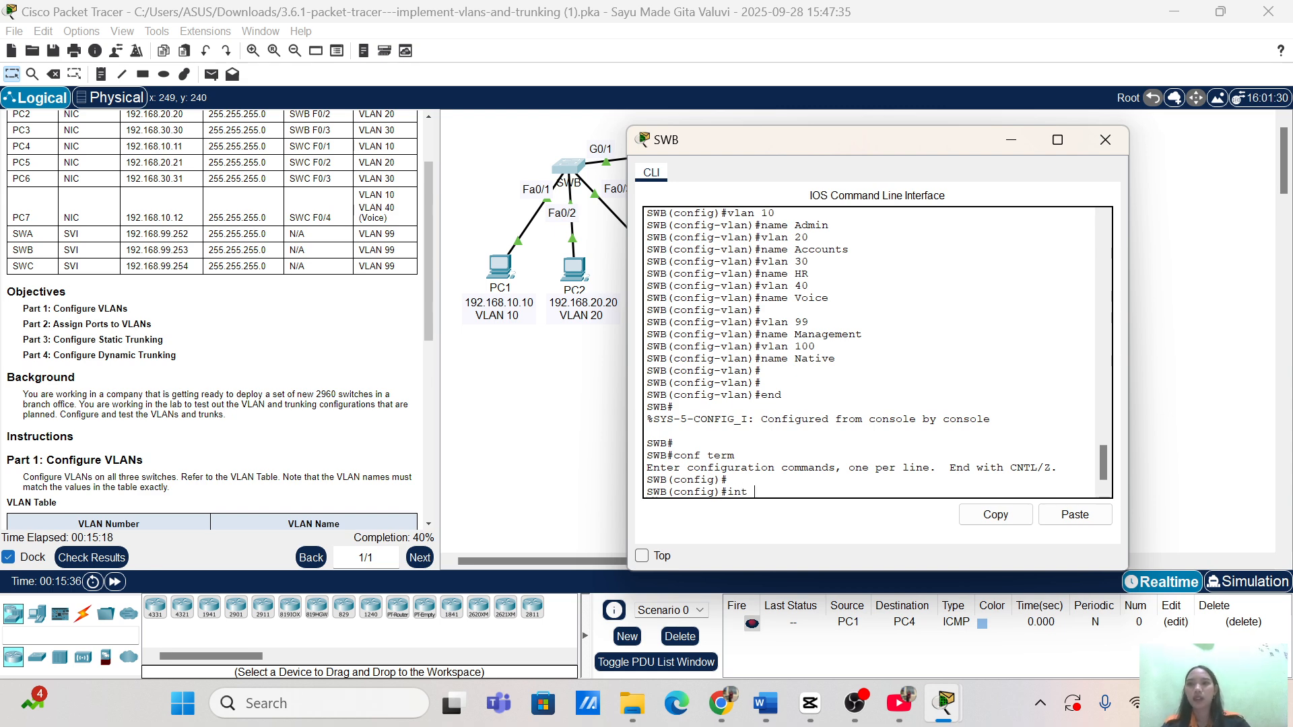
Configure interface f0/1 on SWB with switchport mode access.
type("int f0/")
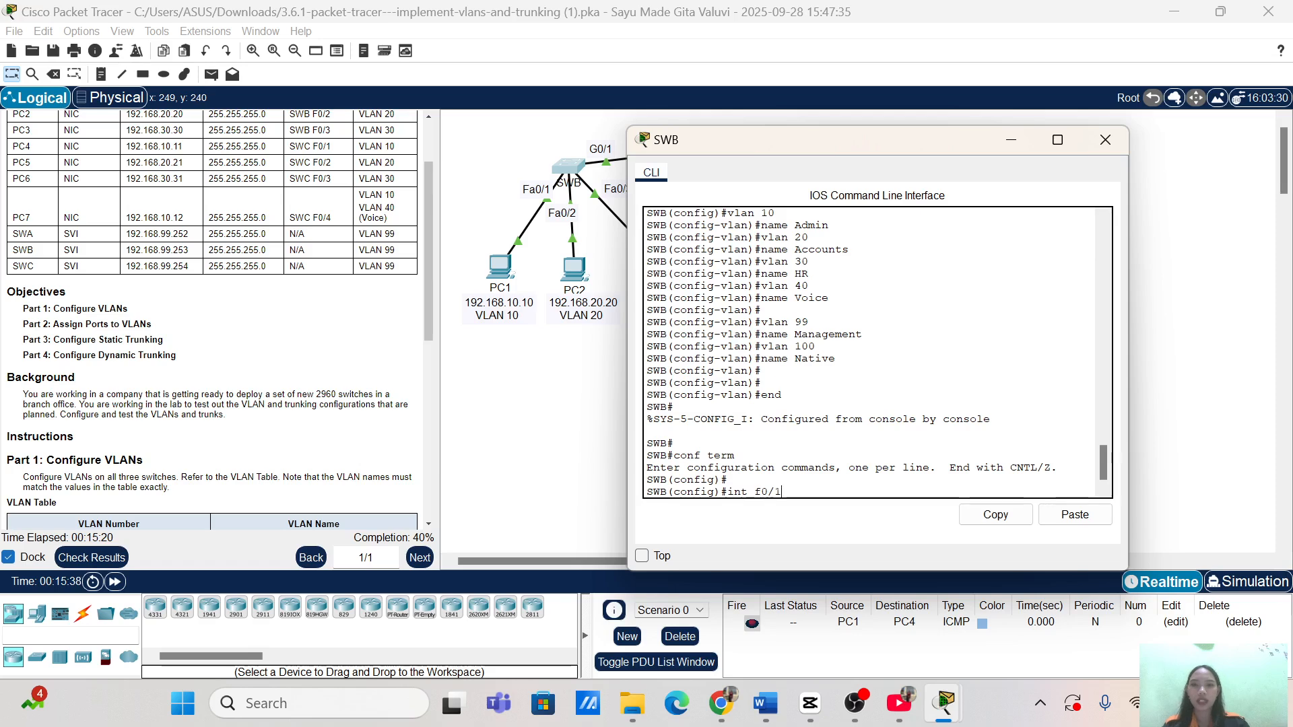
type("1")
key("Return")
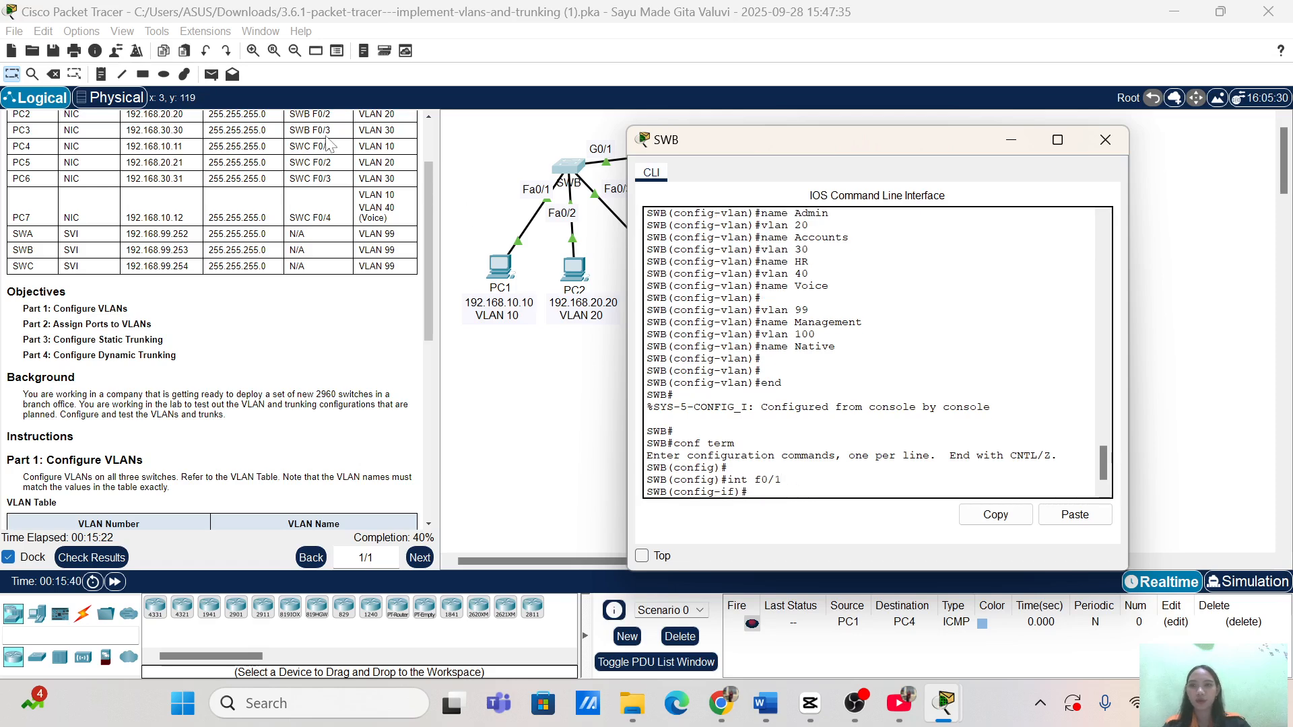
scroll(204, 222, "up", 2)
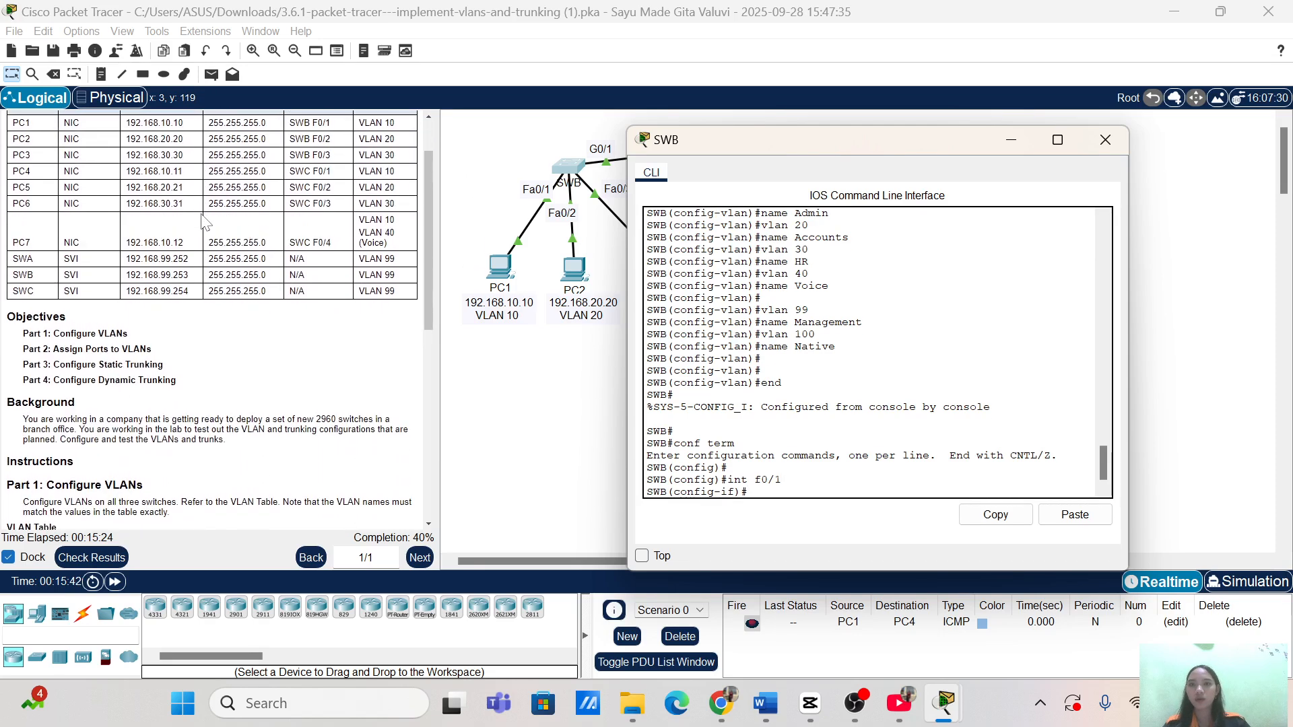
scroll(204, 222, "down", 1)
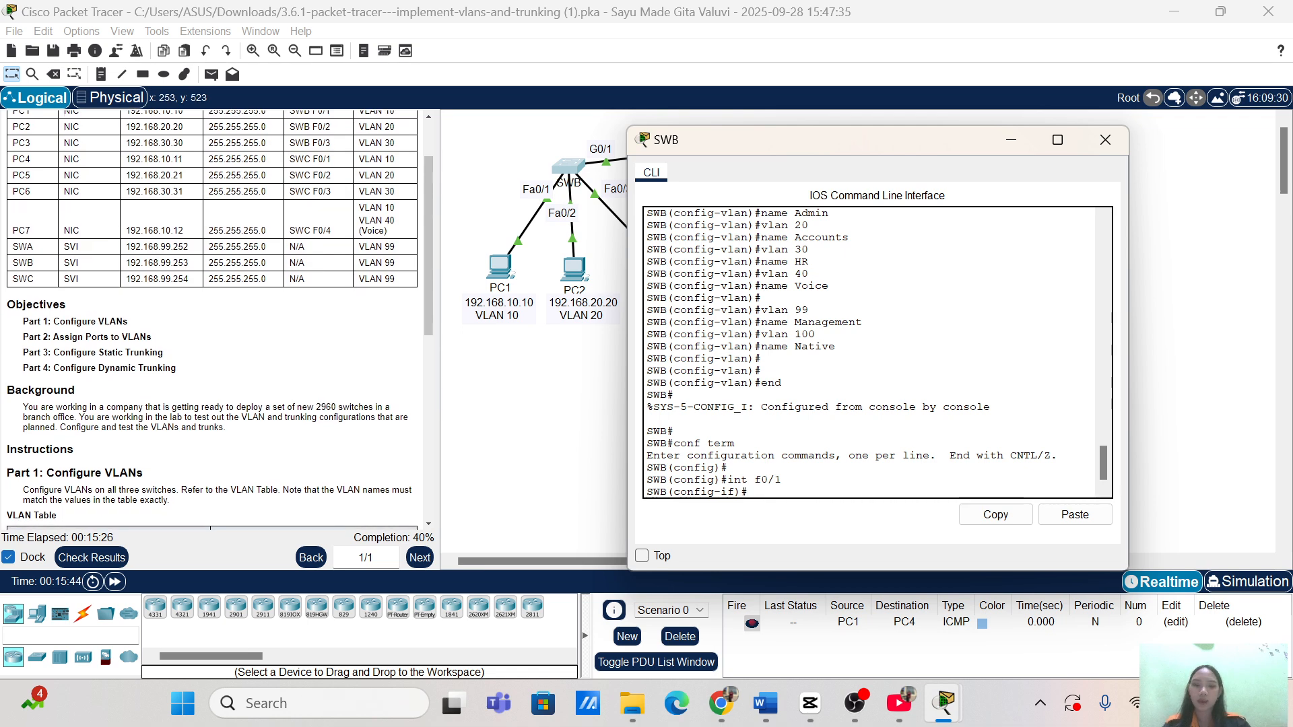
type("a")
key("BackSpace")
type("s")
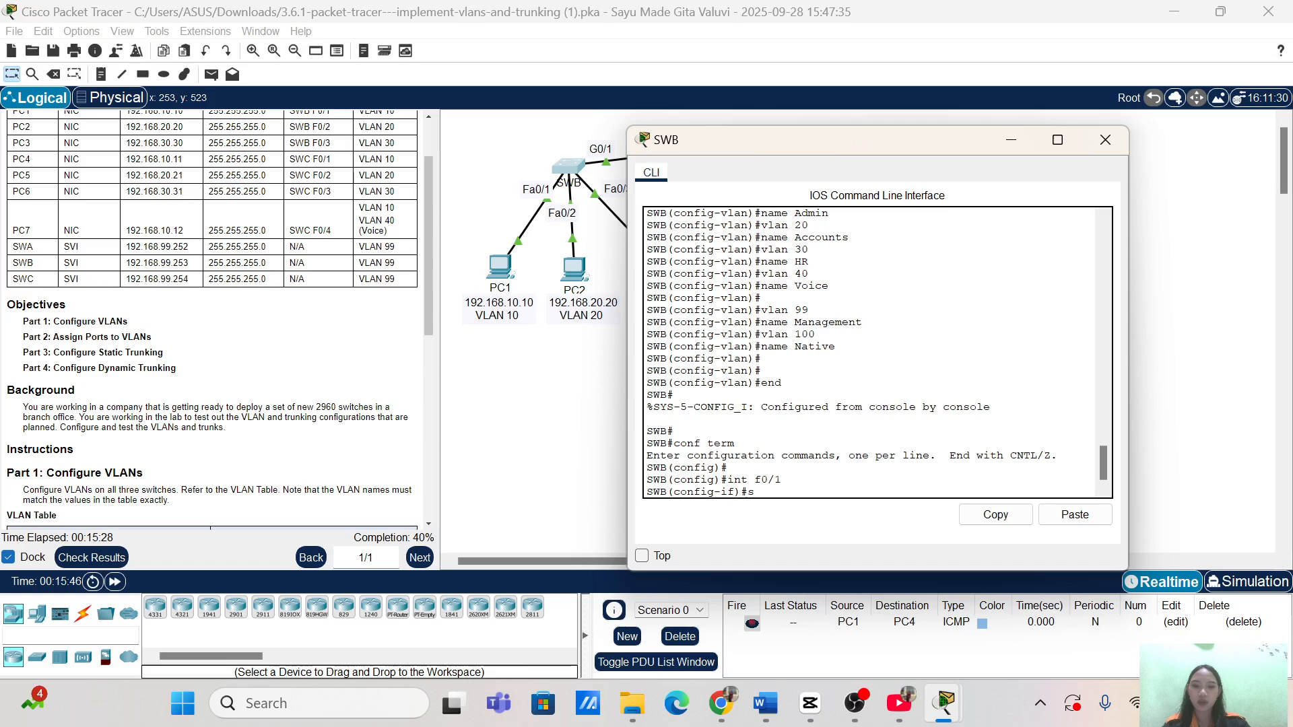
type("witchport")
key("Tab")
type("mod")
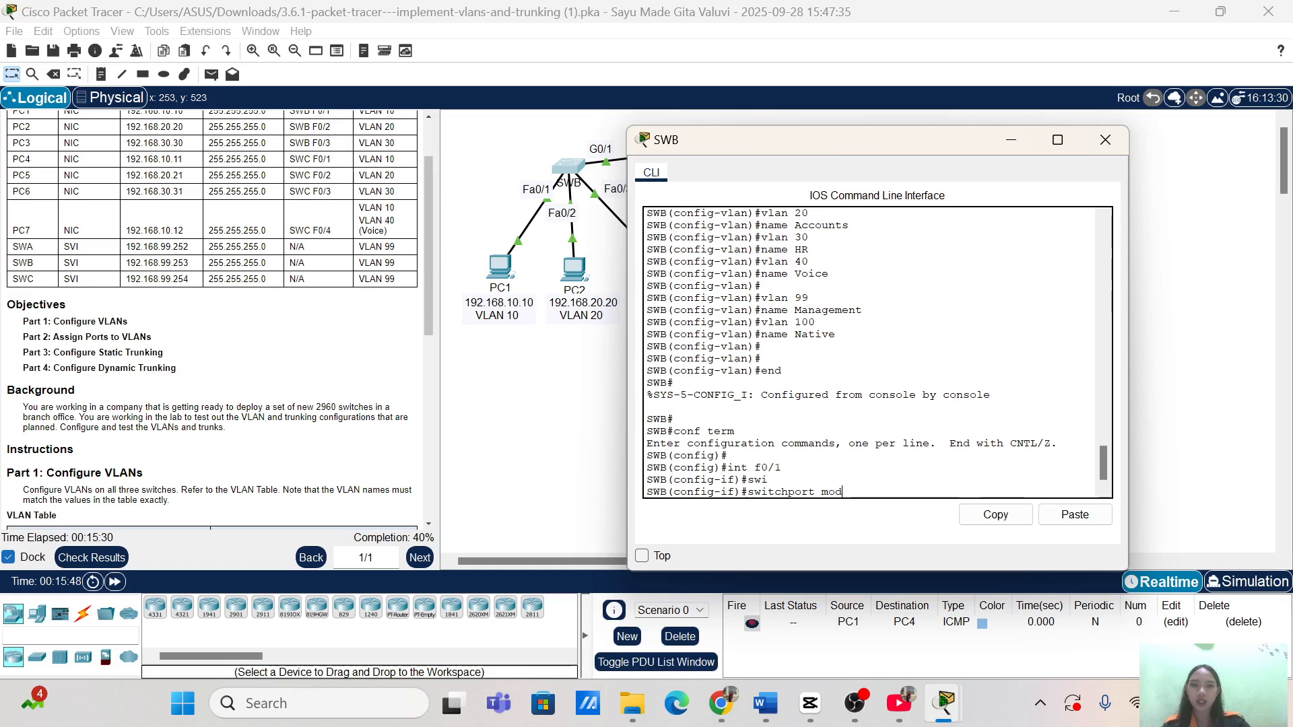
key("Tab")
type("ac")
key("Tab")
key("Return")
key("Return")
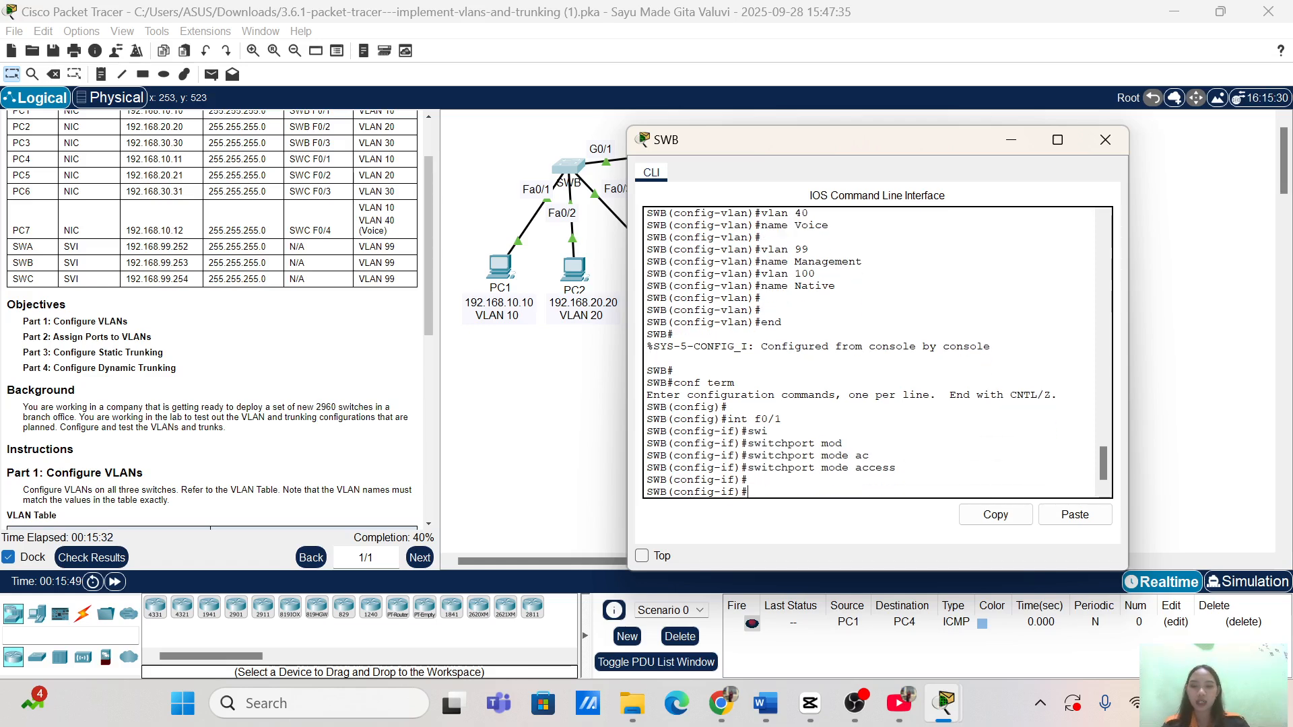
Assign SWB's f0/1 port to access VLAN 10, checking it against the Addressing Table.
type("swi")
key("Tab")
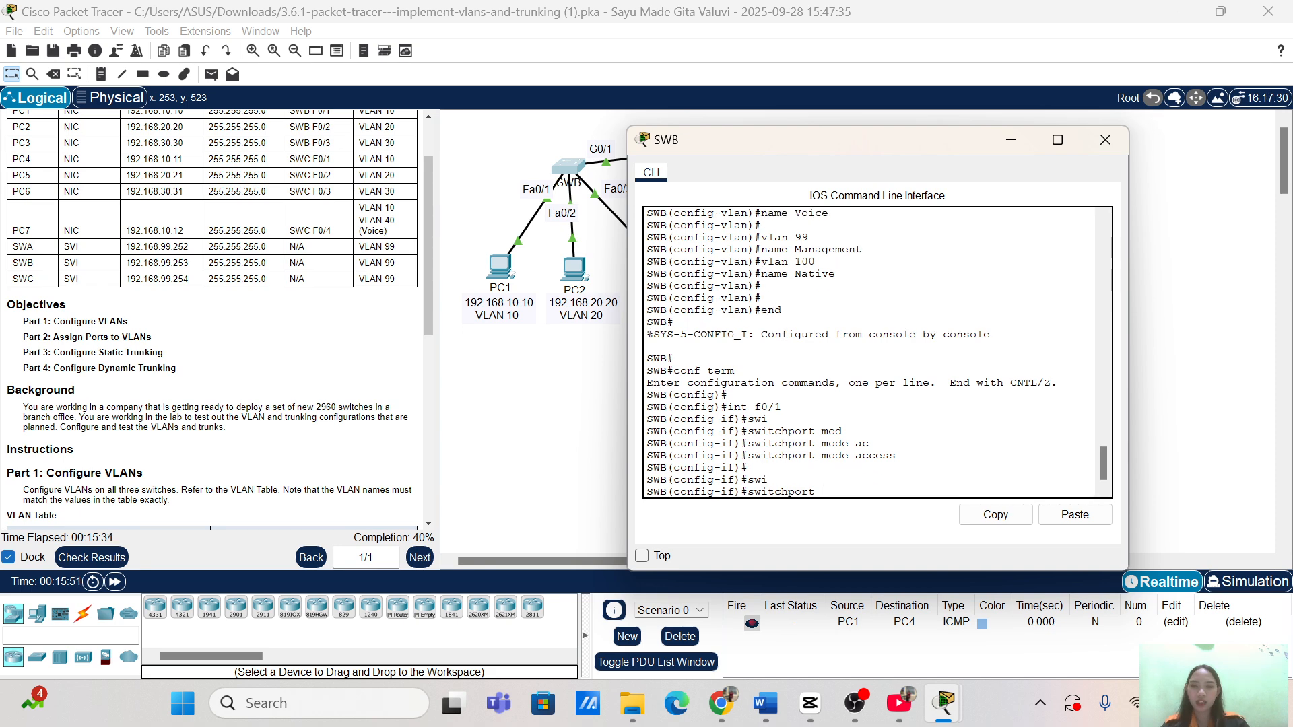
type("ac")
key("Tab")
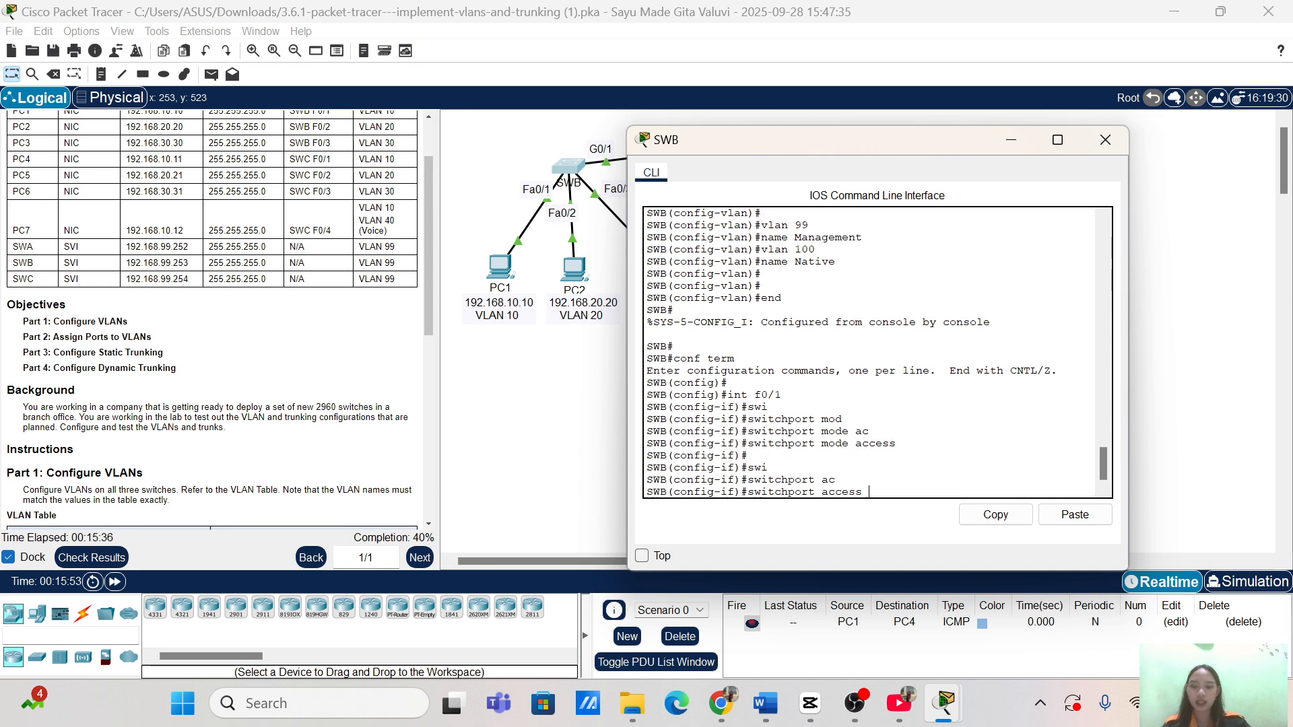
type("vl")
key("Tab")
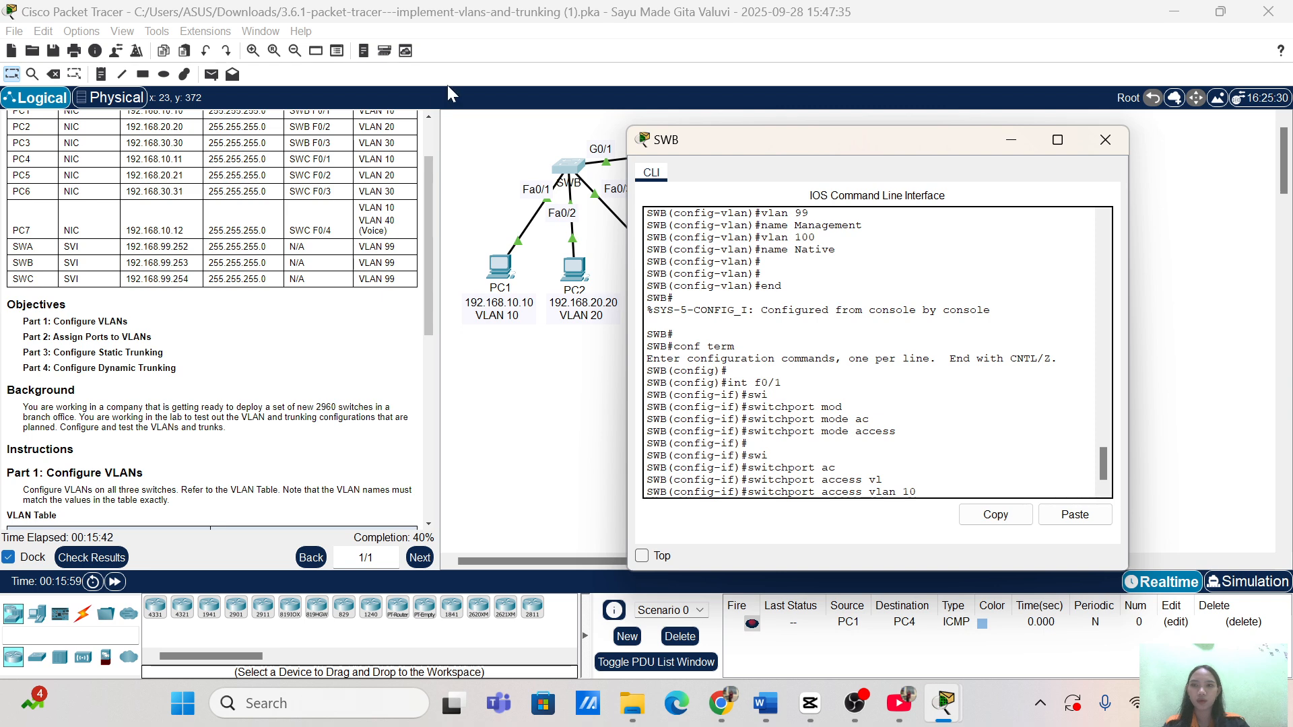
scroll(220, 320, "up", 3)
scroll(220, 320, "down", 4)
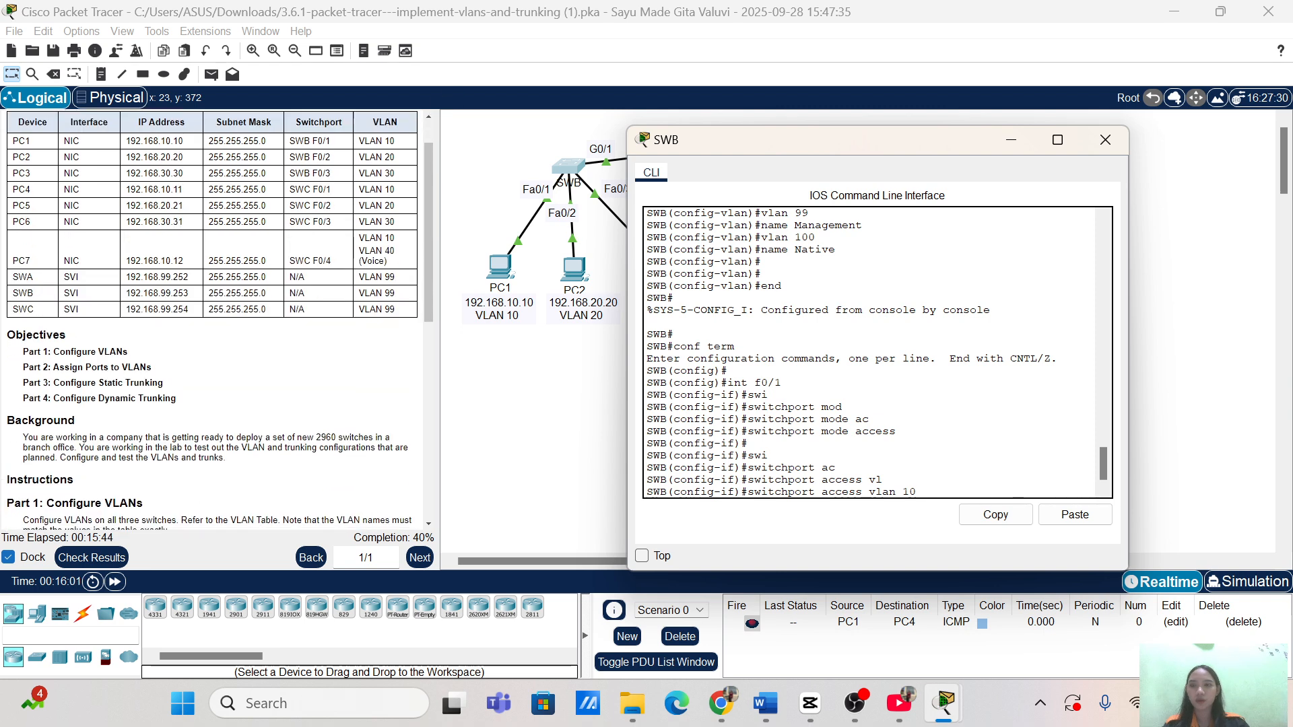
scroll(212, 317, "up", 1)
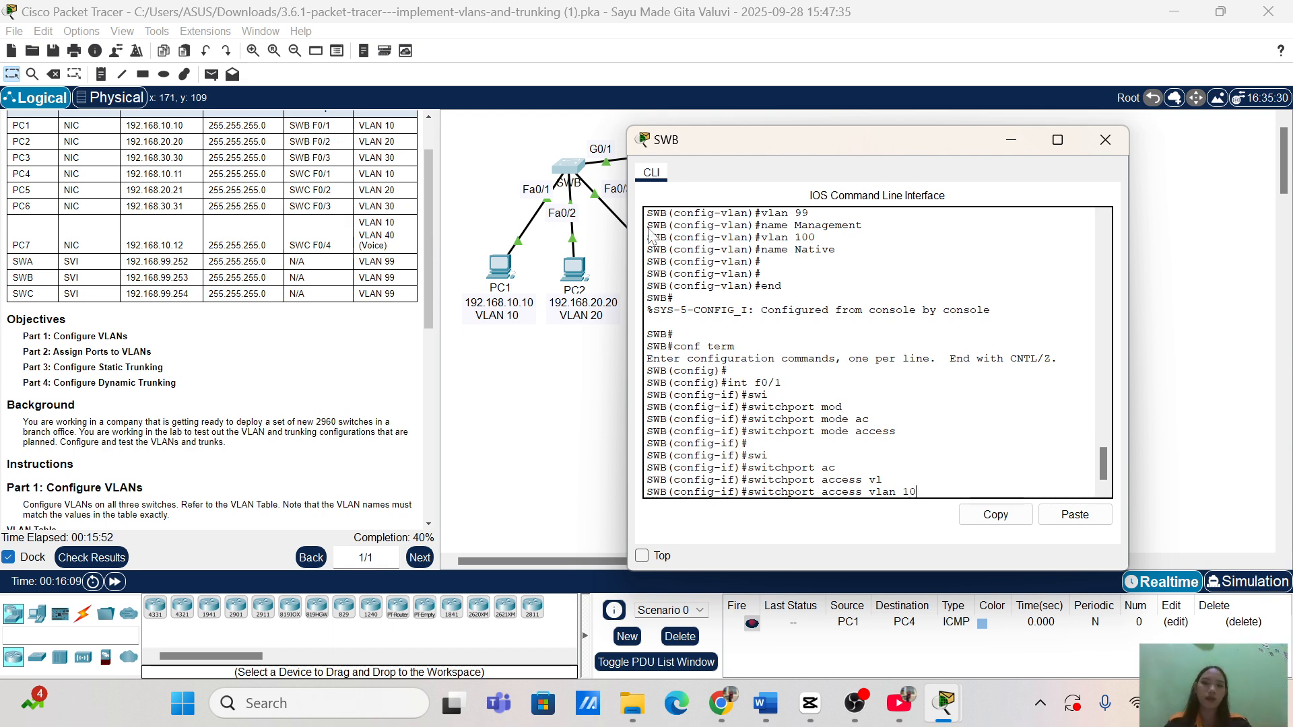
key("Return")
key("Return")
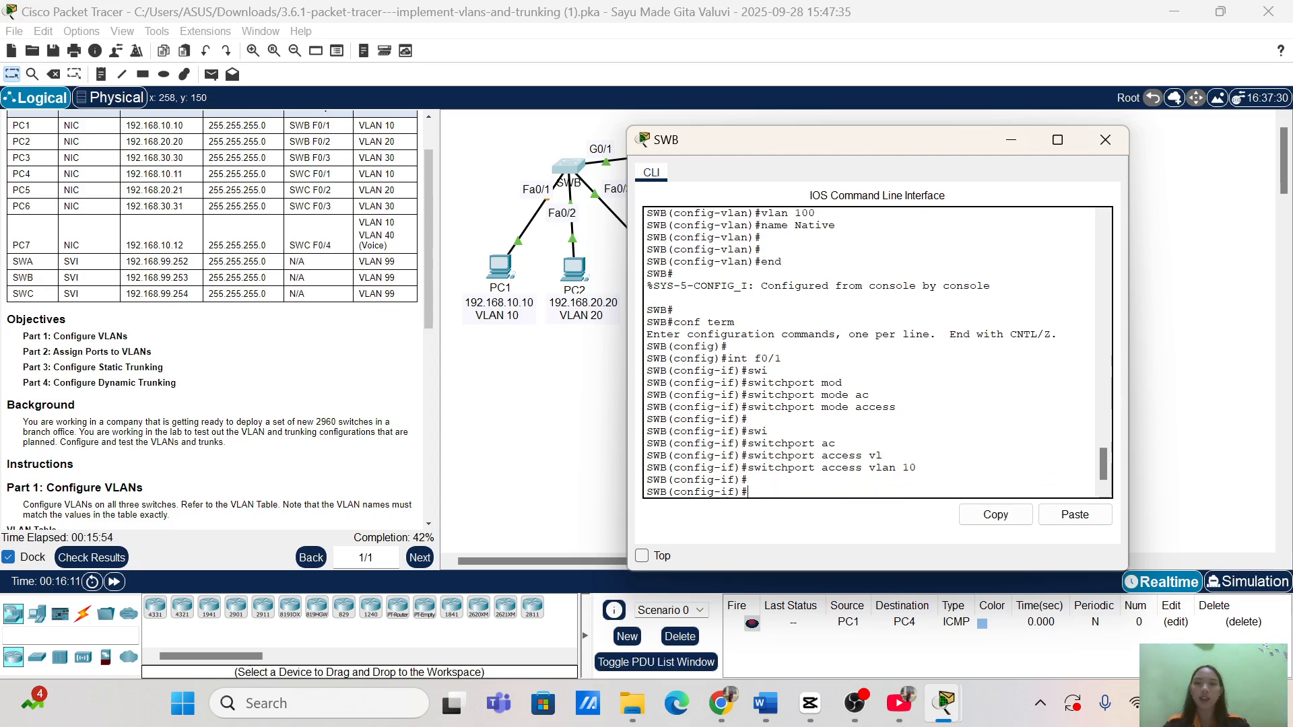
Configure interface f0/2 on SWB with switchport mode access.
type("int")
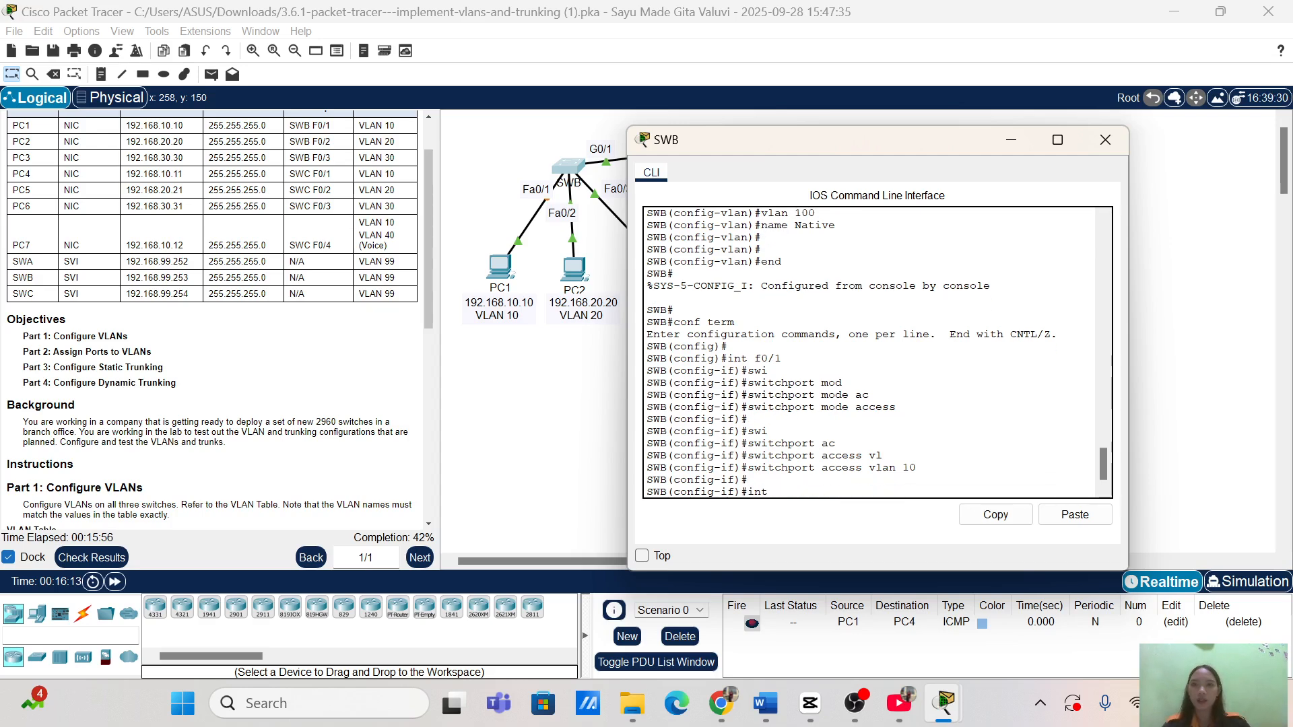
type(" f0/2")
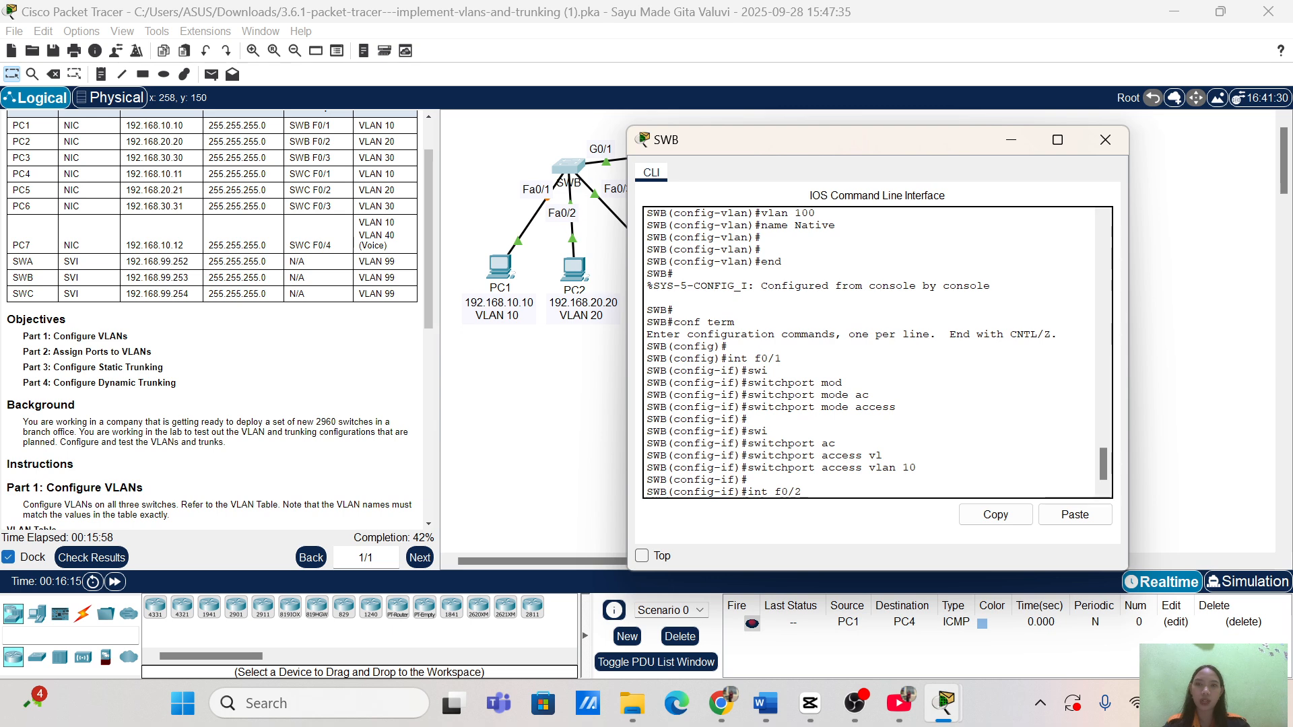
key("Return")
key("Return")
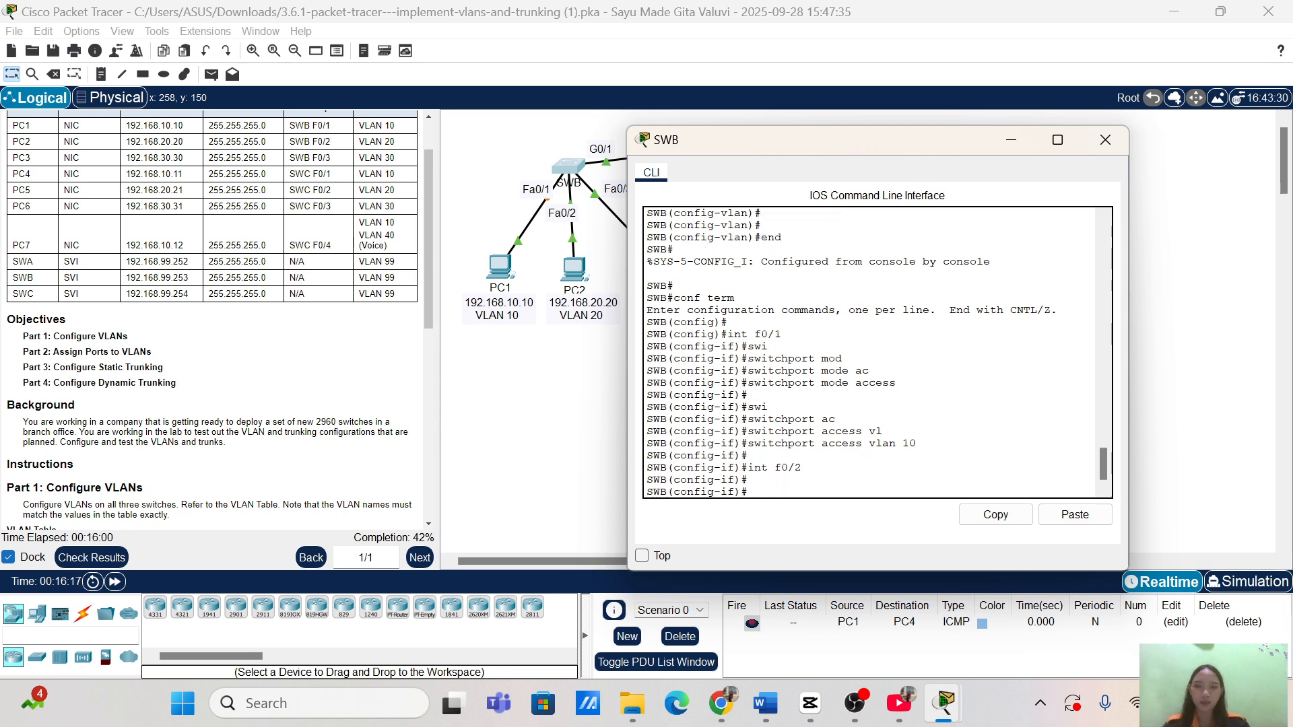
type("swi")
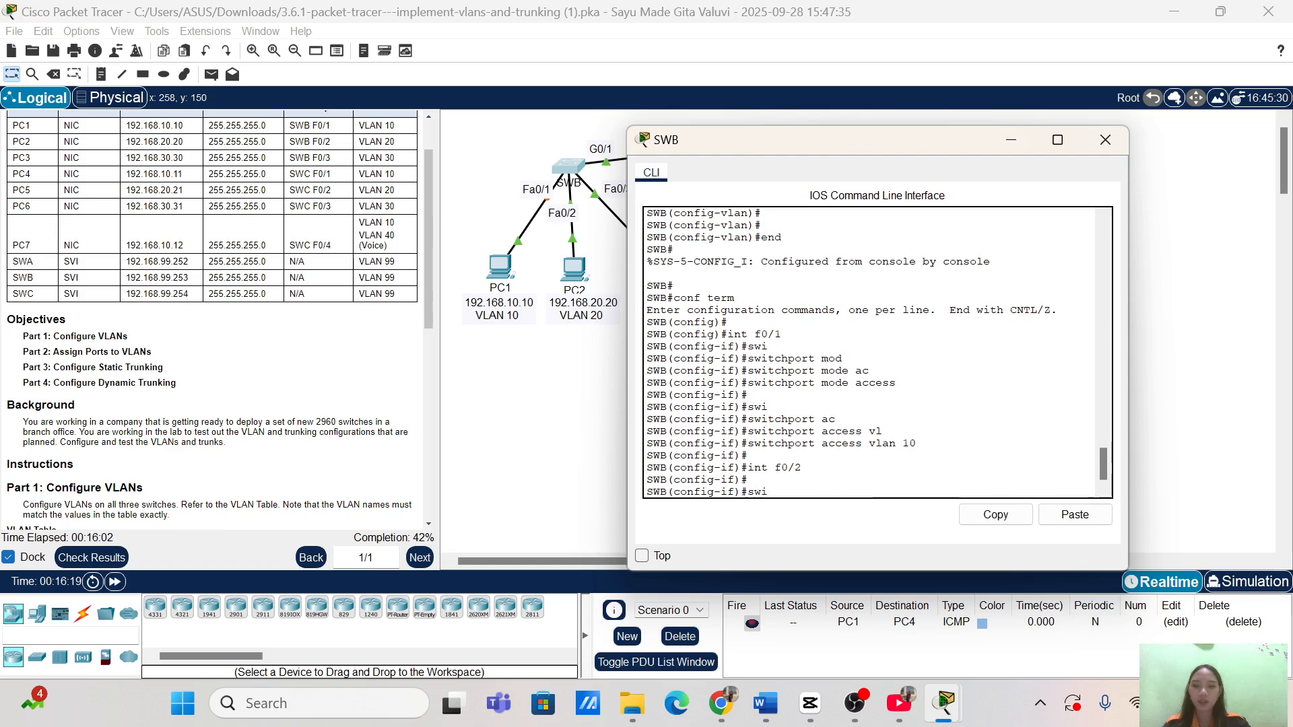
key("Tab")
type("mo")
key("Tab")
type("a")
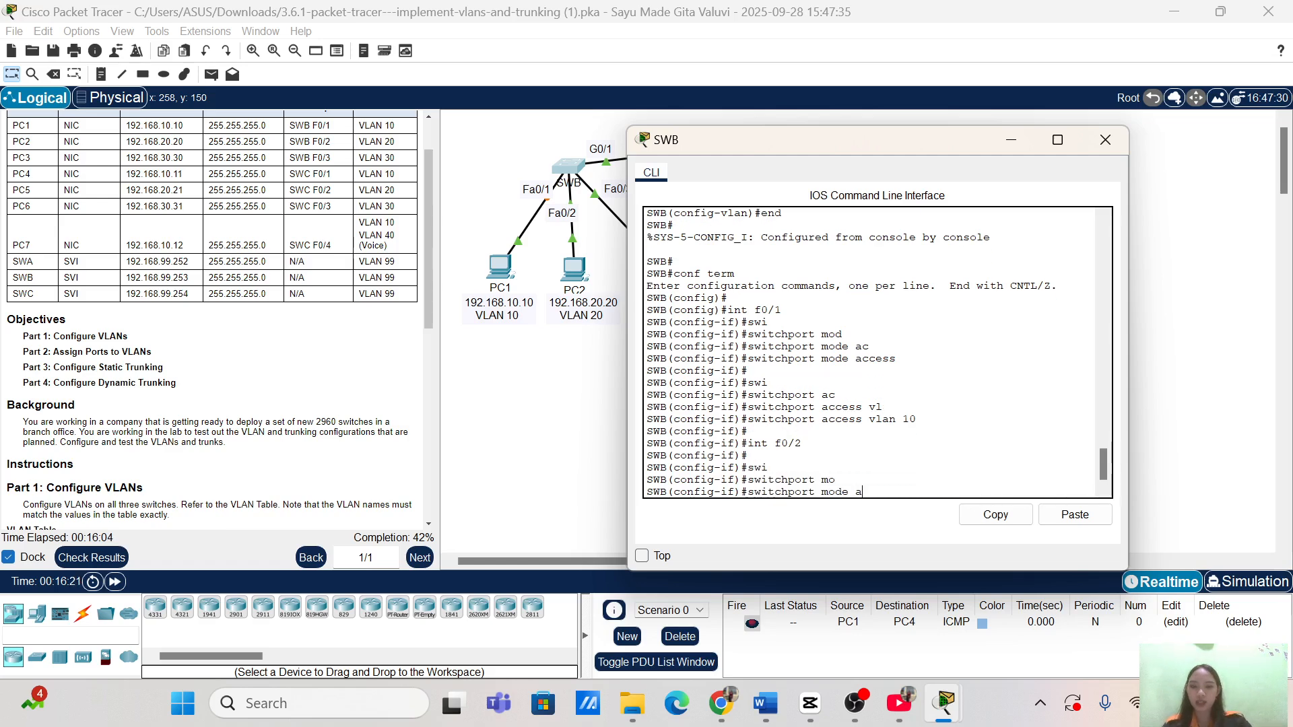
type("c")
key("Tab")
key("Return")
key("Return")
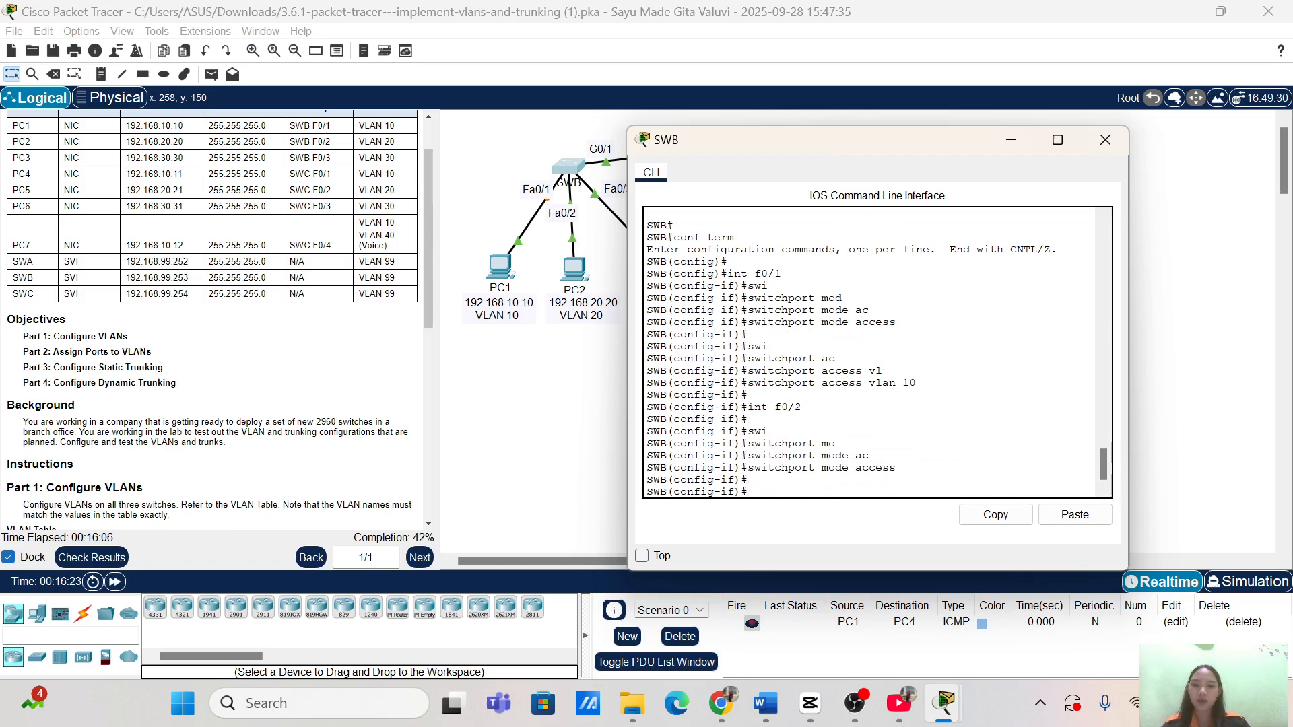
Assign SWB's f0/2 port to access VLAN 20.
type("swi")
key("Tab")
type("ac")
key("Tab")
type("v")
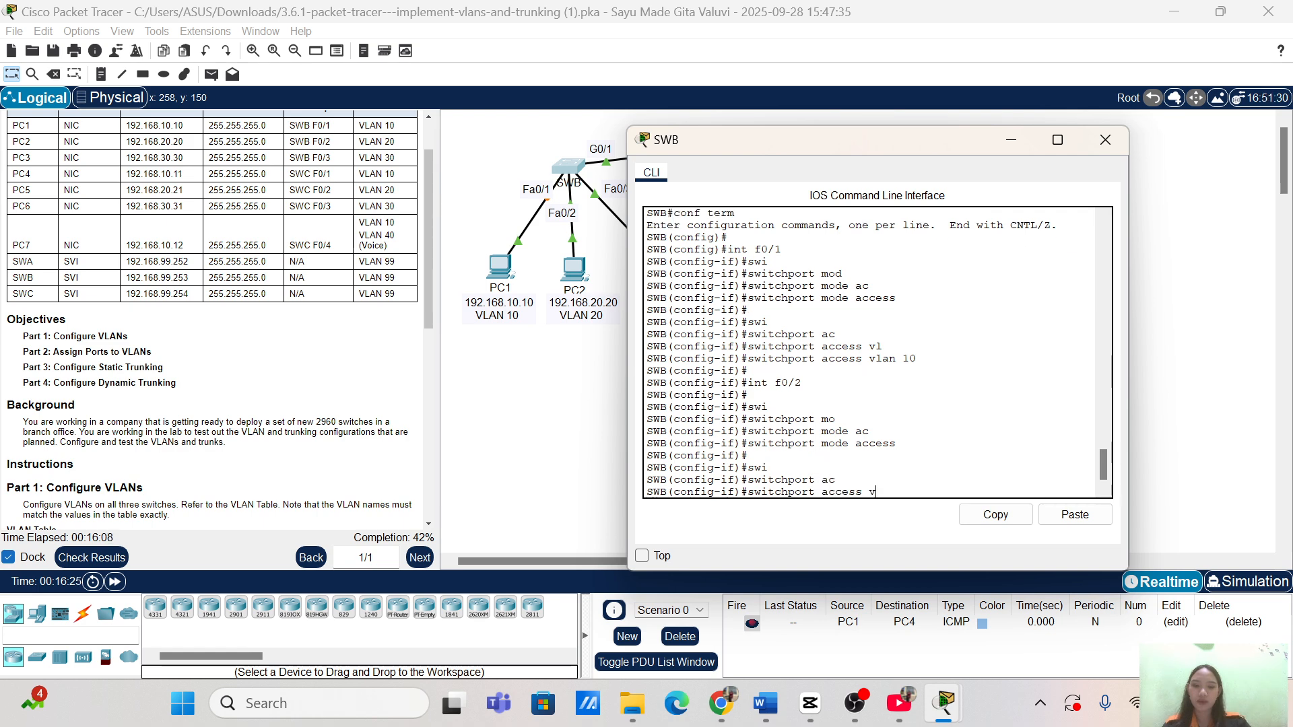
type("l")
key("Tab")
type("2")
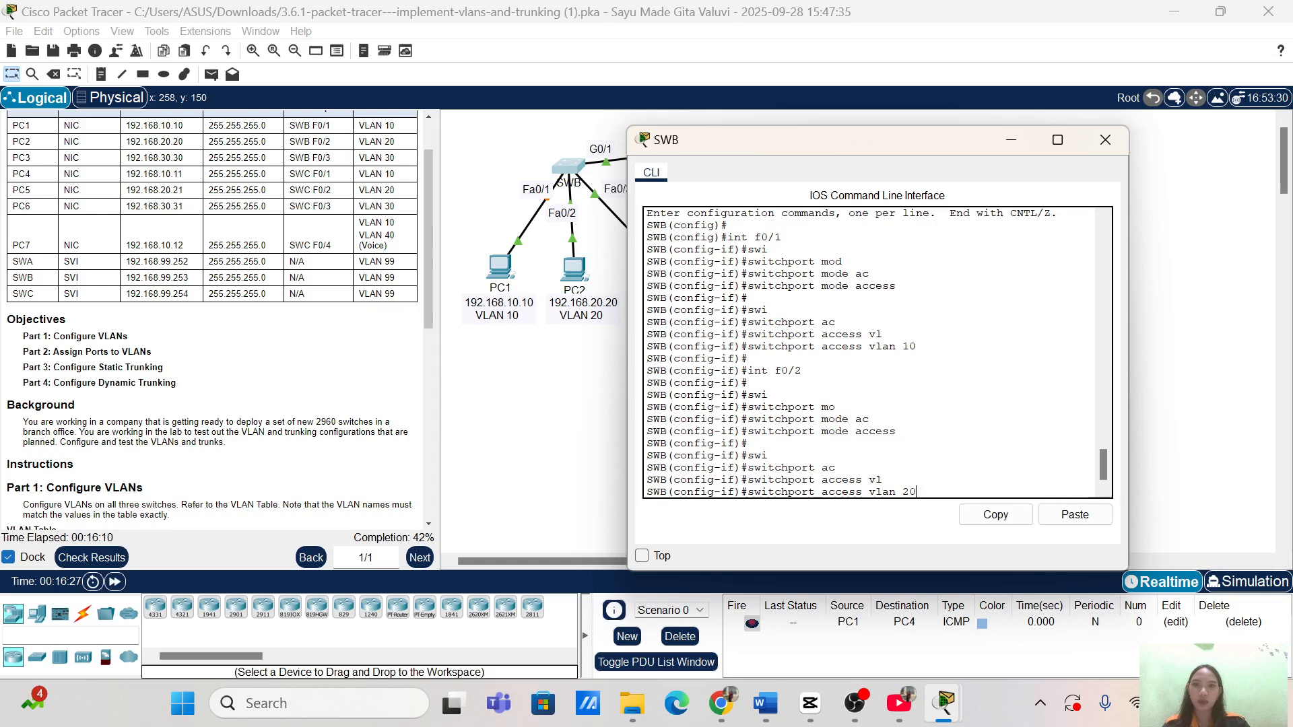
type("0")
key("Return")
key("Return")
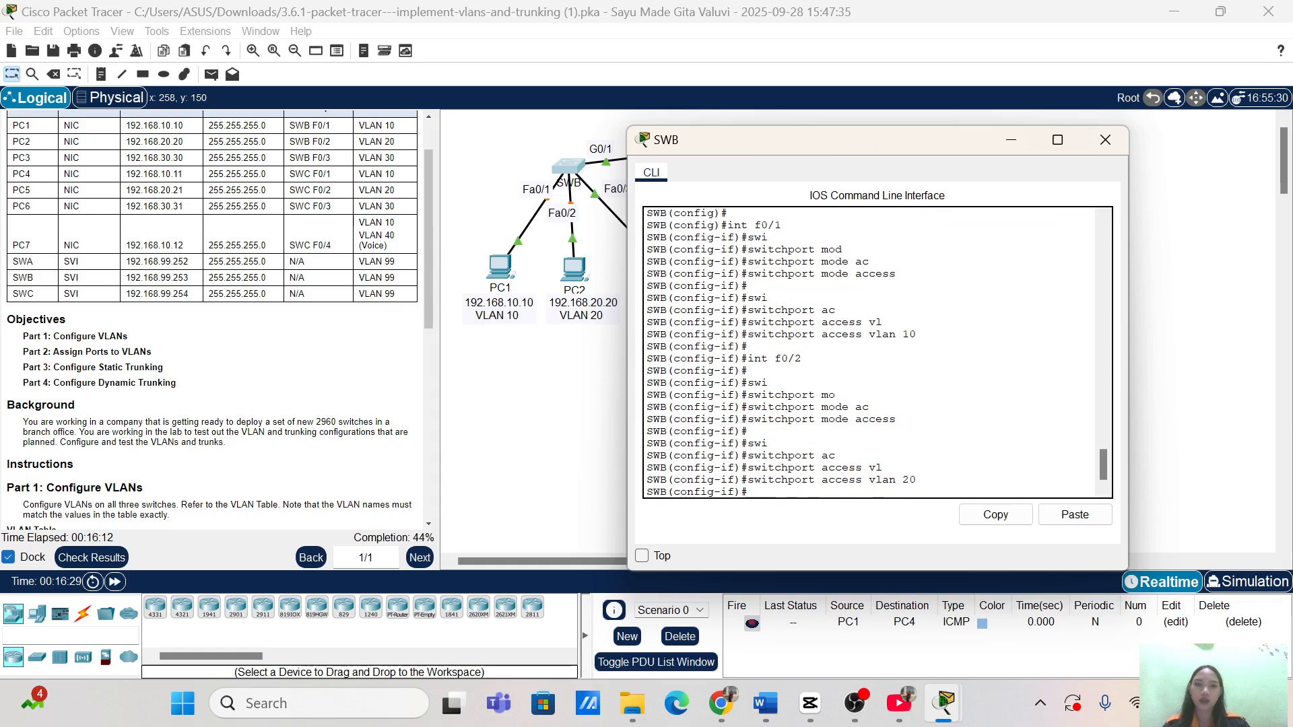
Configure interface f0/3 on SWB with switchport mode access.
type("int g")
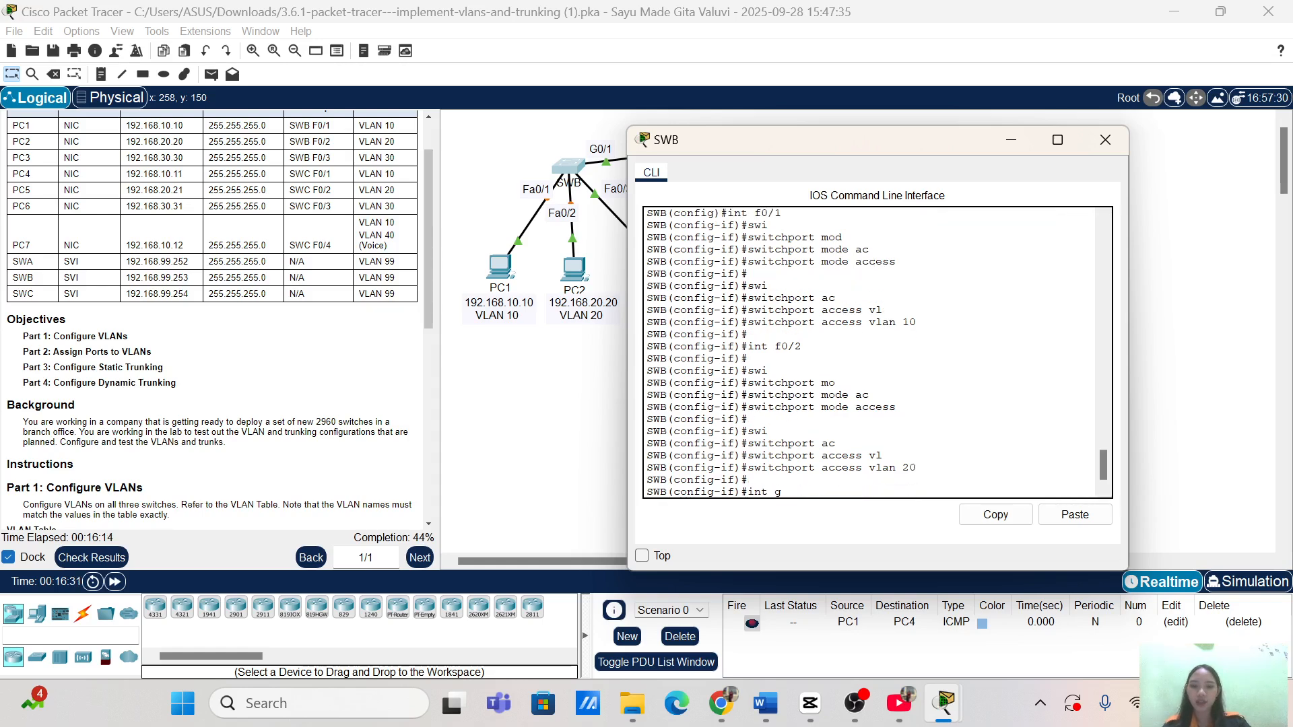
key("BackSpace")
type("f0/3")
key("Return")
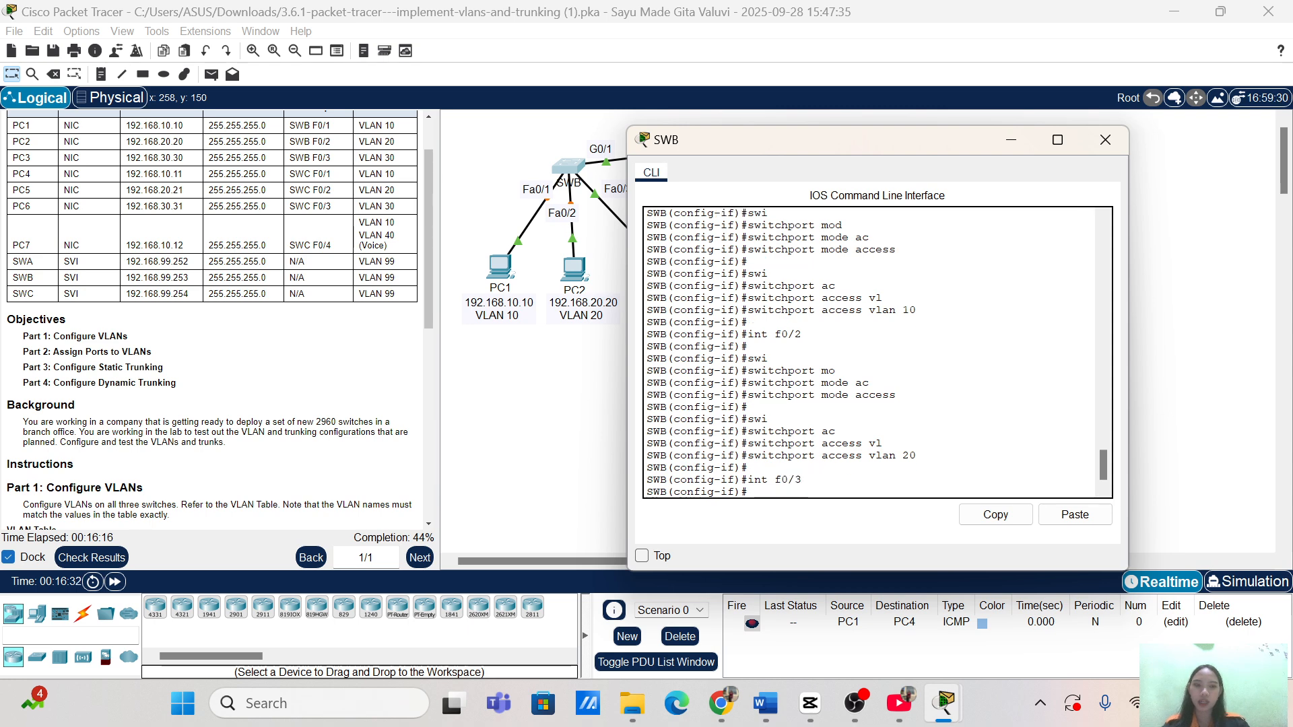
type("swi")
key("Tab")
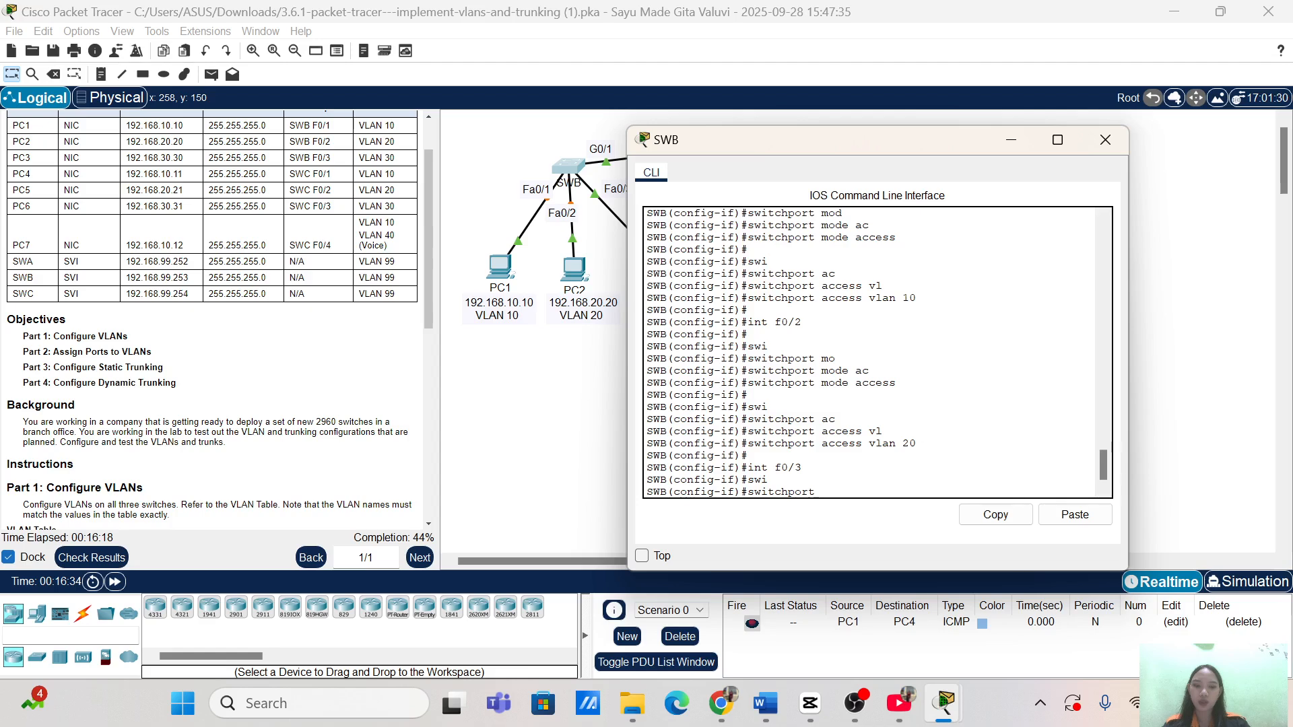
type("mocd")
key("BackSpace")
key("BackSpace")
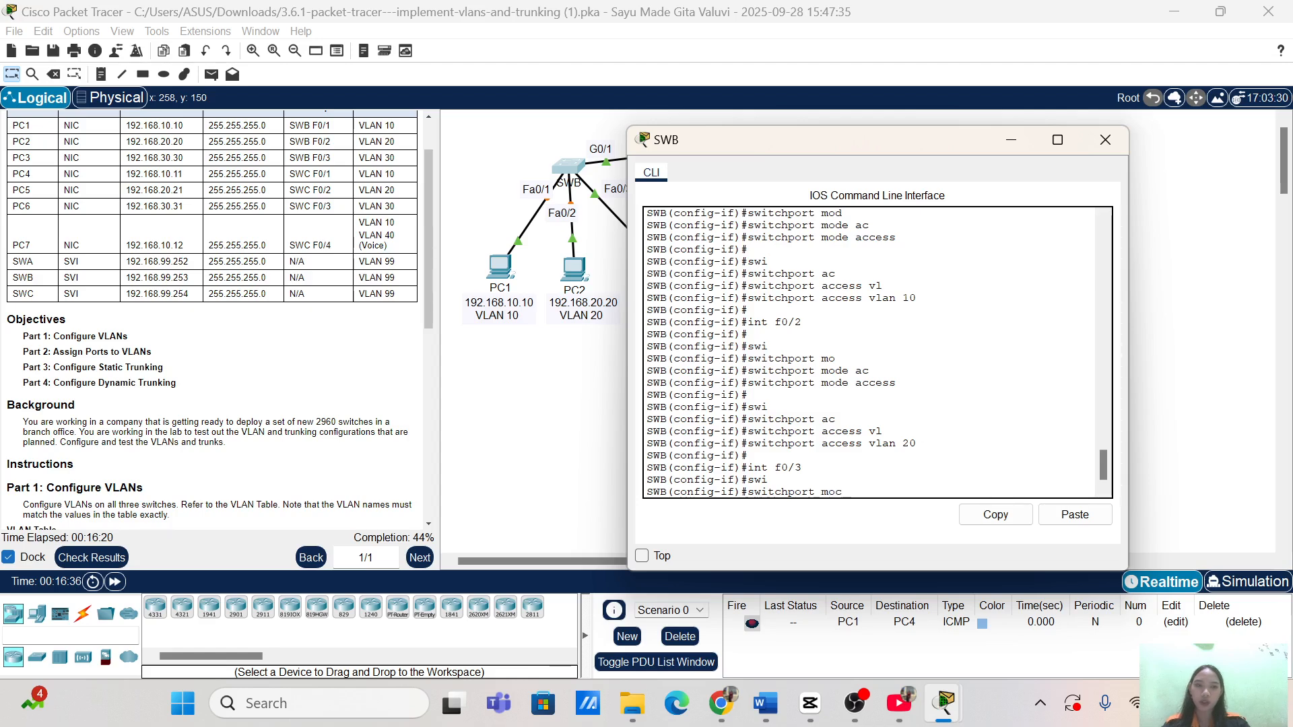
type("d")
key("Tab")
type("a")
type("c")
key("Tab")
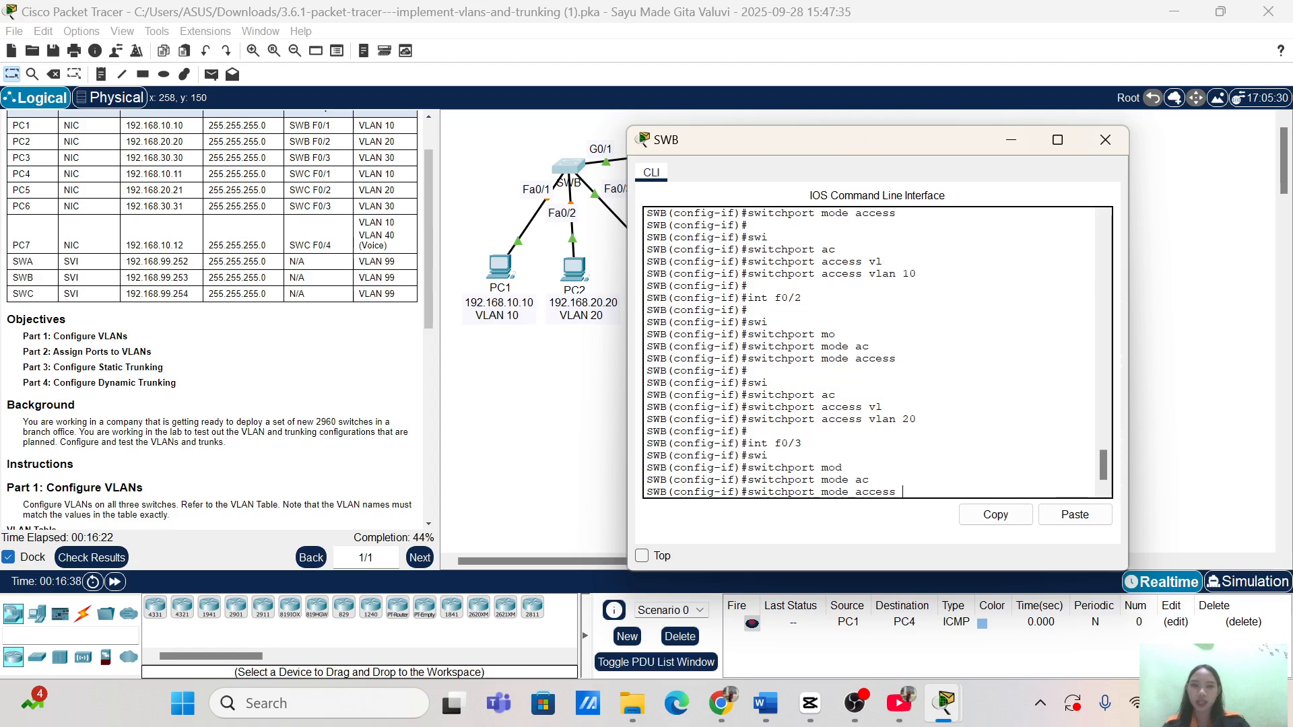
key("Return")
key("Return")
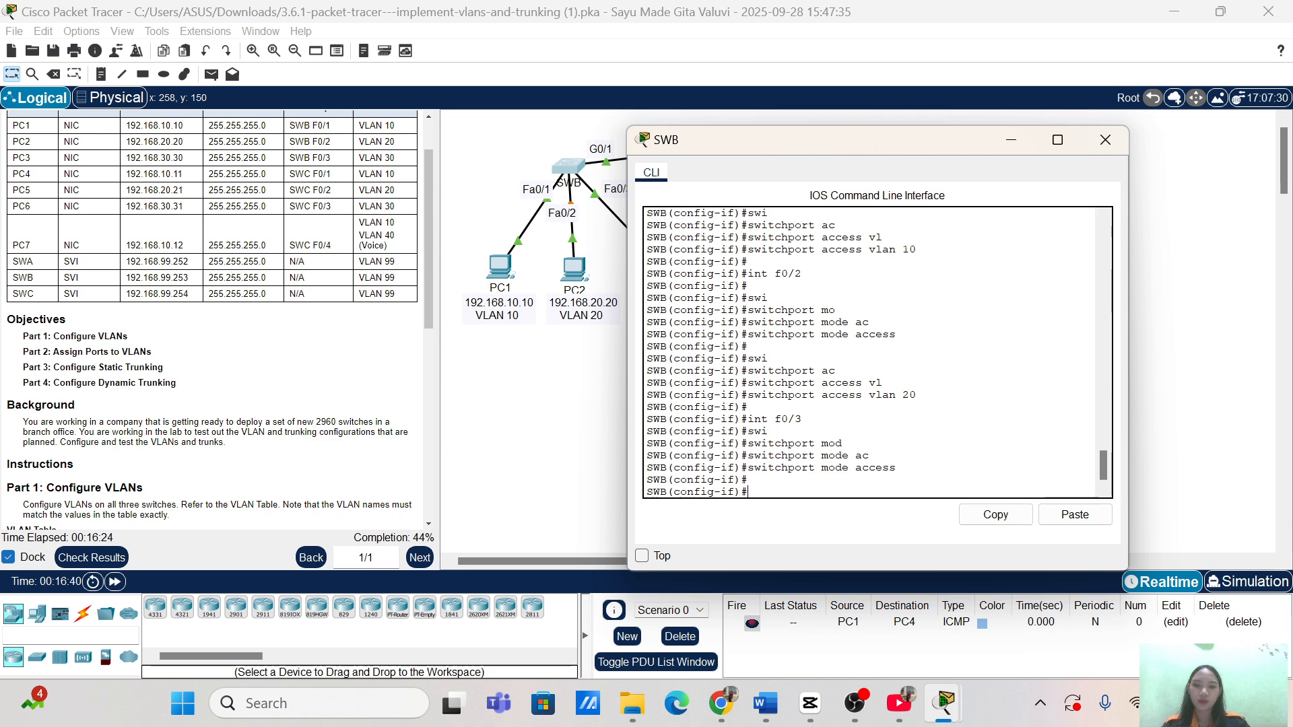
Assign SWB's f0/3 port to access VLAN 30 and close the SWB window.
type("swi")
key("Tab")
type("ac")
key("Tab")
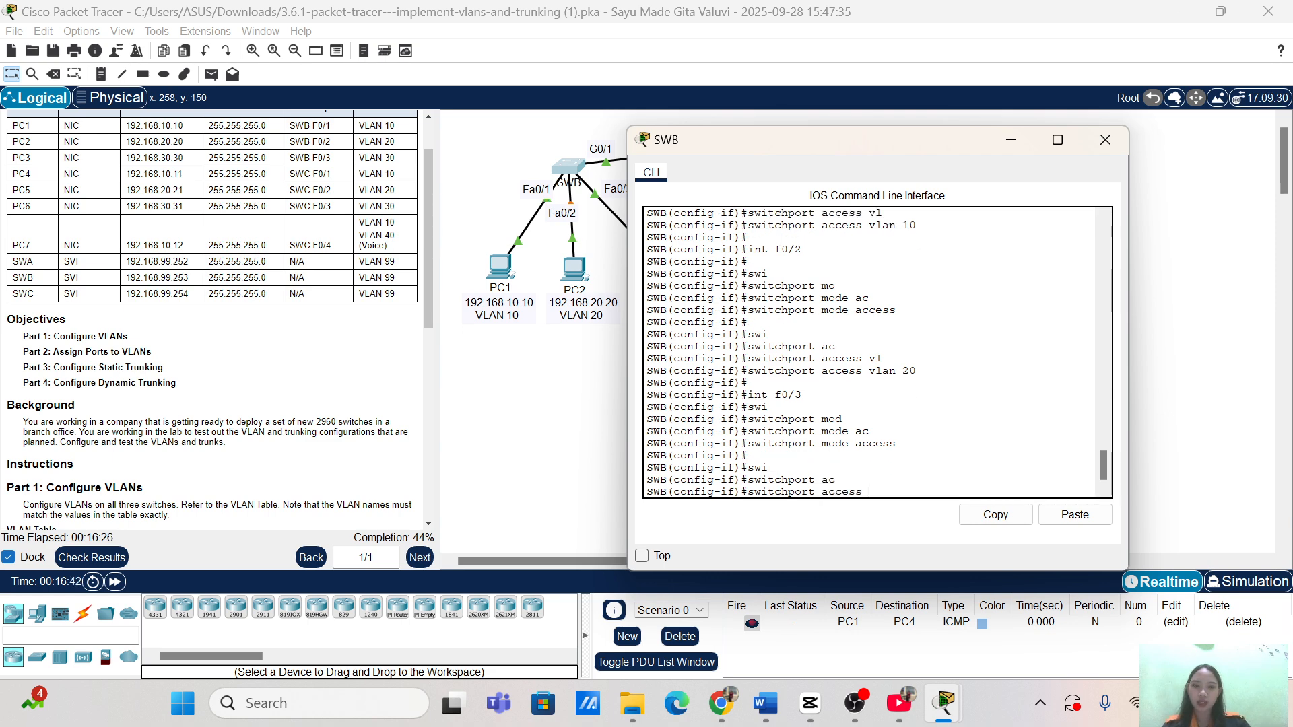
type("vlan")
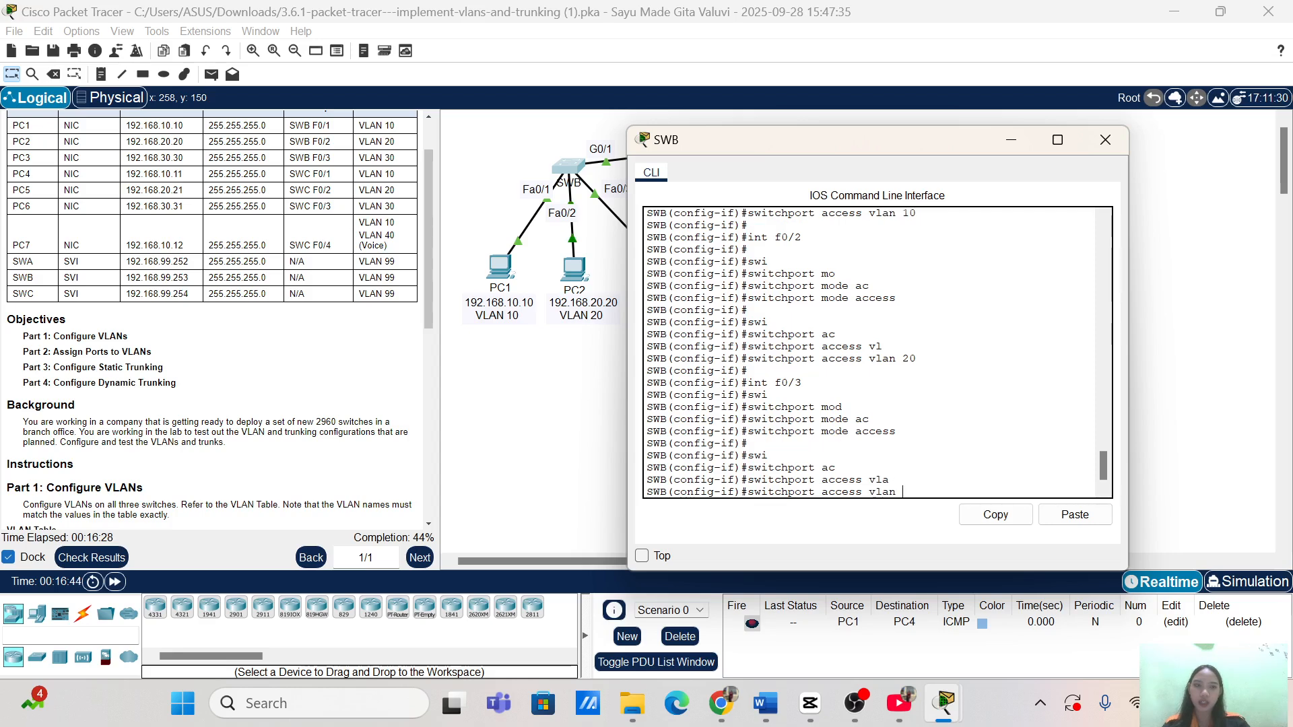
key("Tab")
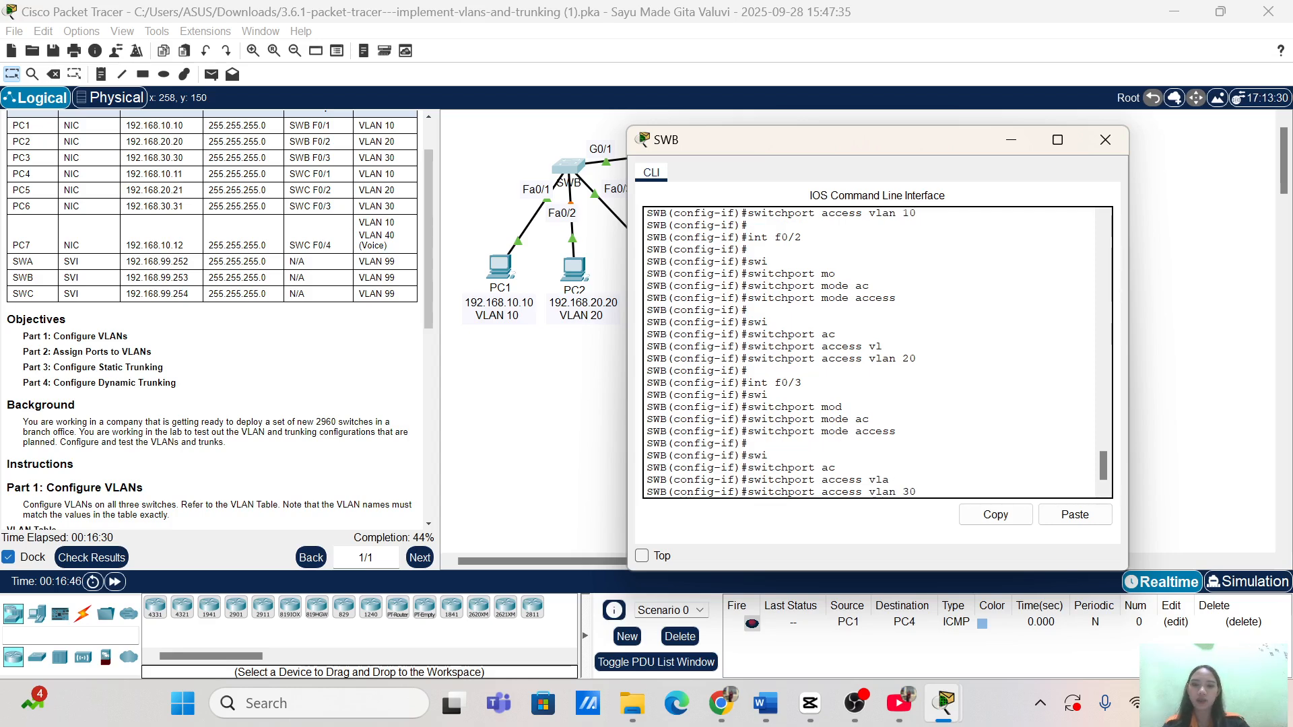
type("30")
key("Return")
key("Return")
key("Return")
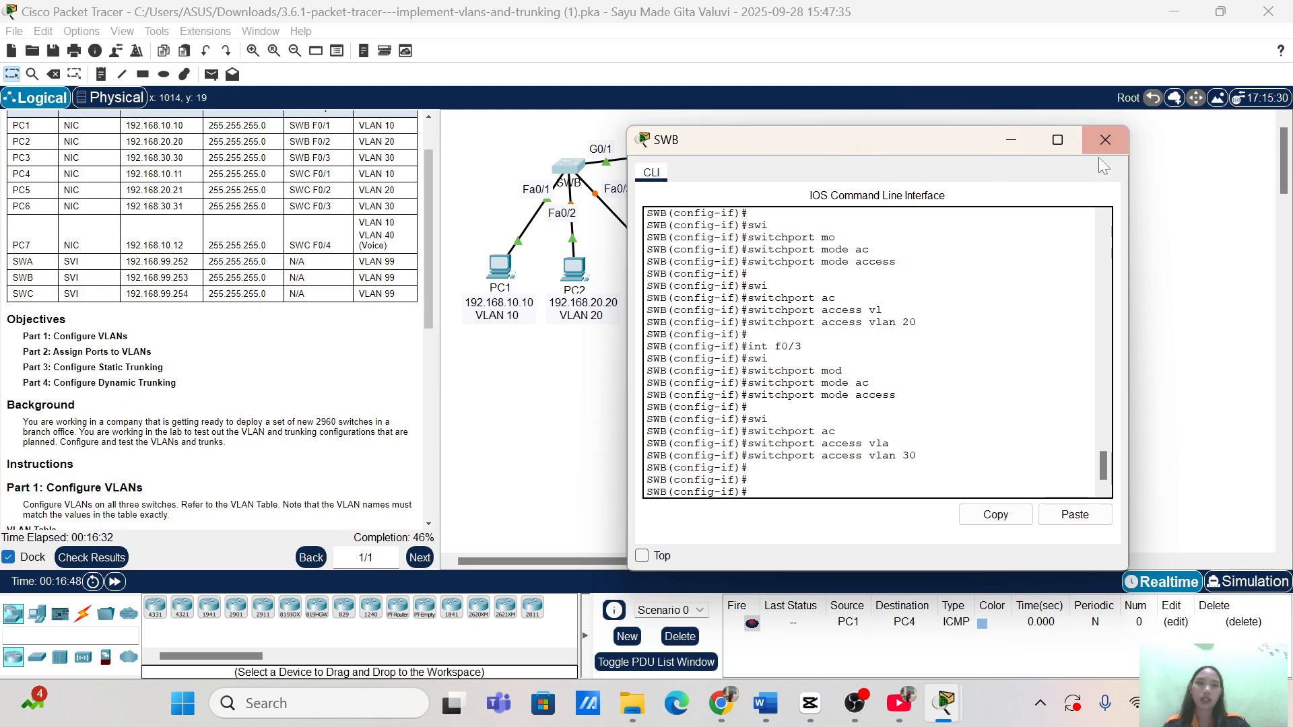
left_click(1107, 144)
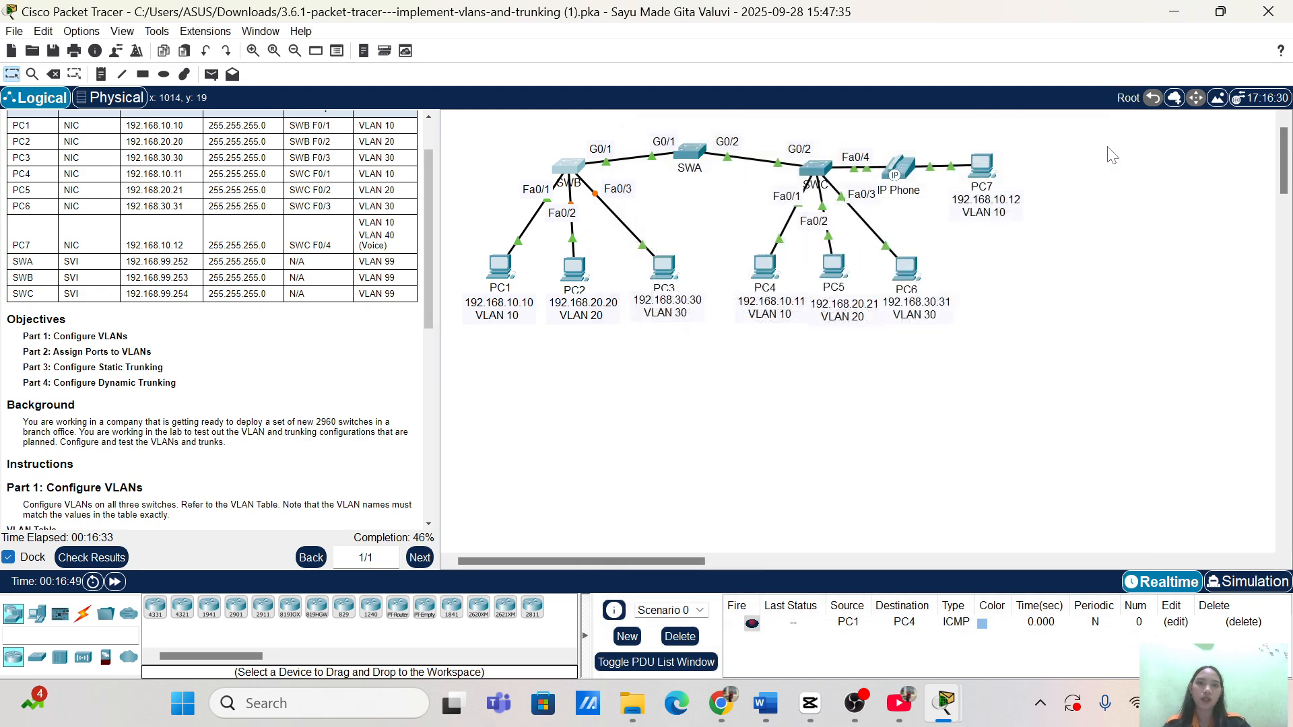
Open SWC's command line, fit its window beside the instructions, and bring the SWC rows of the Addressing Table into view.
left_click(814, 171)
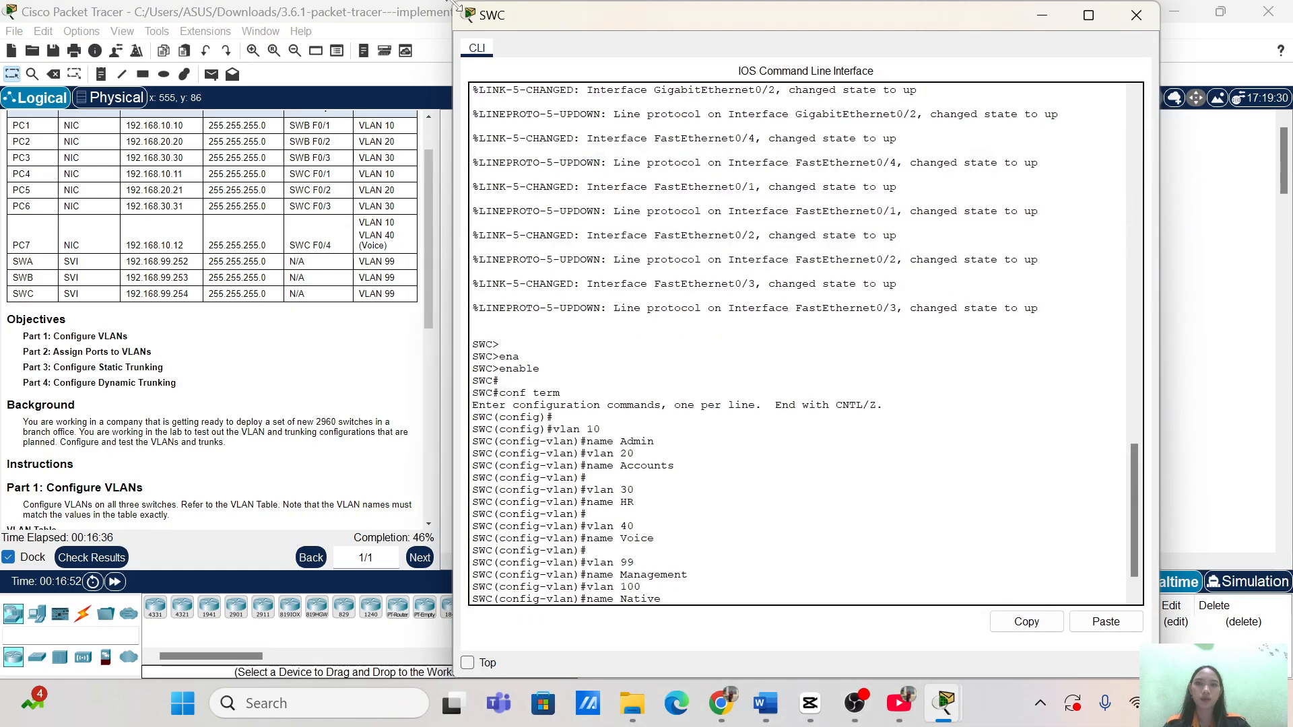
left_click_drag(455, 6, 640, 175)
left_click_drag(778, 192, 767, 146)
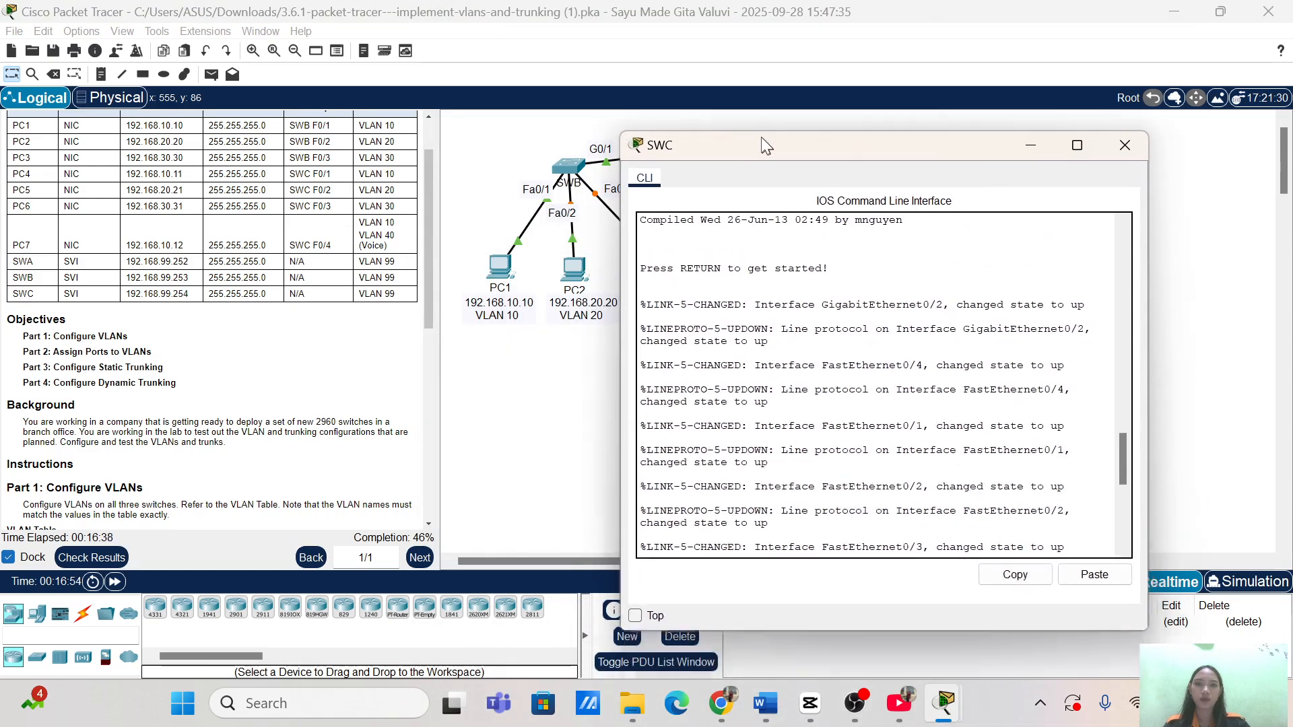
scroll(340, 195, "down", 3)
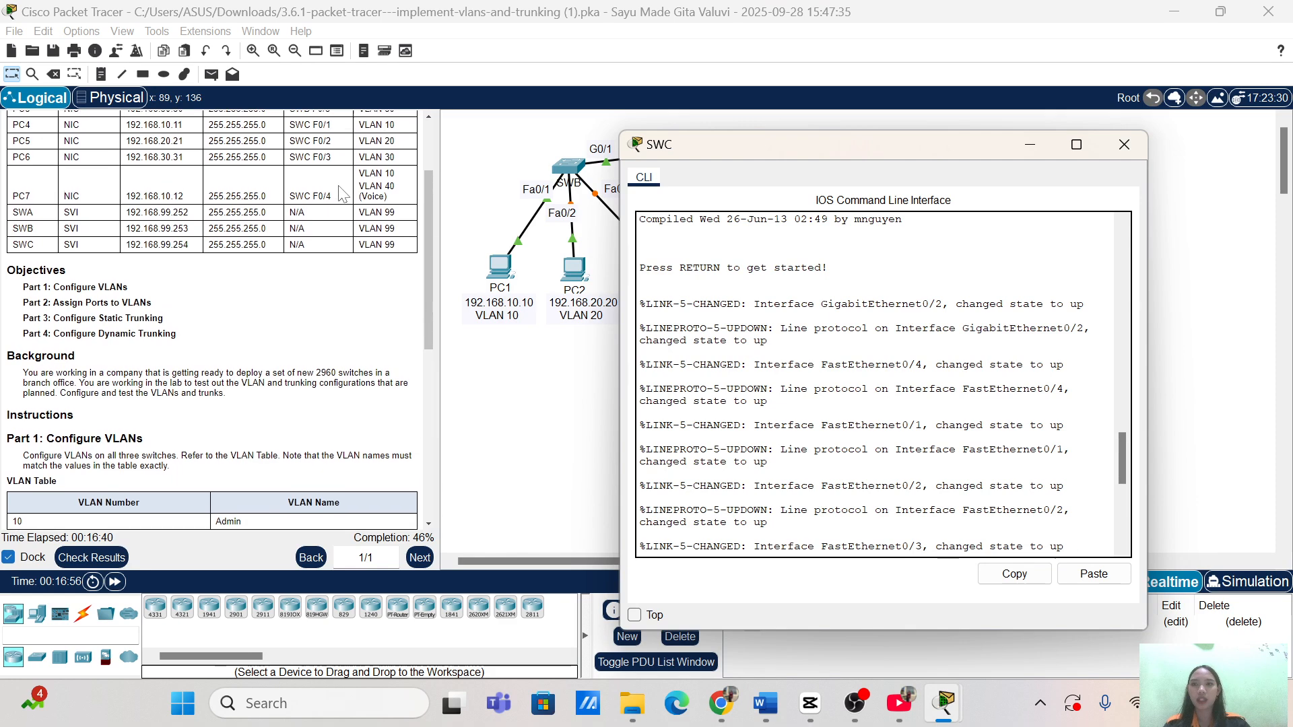
End VLAN configuration on SWC and re-enter global configuration mode with conf term.
key("Return")
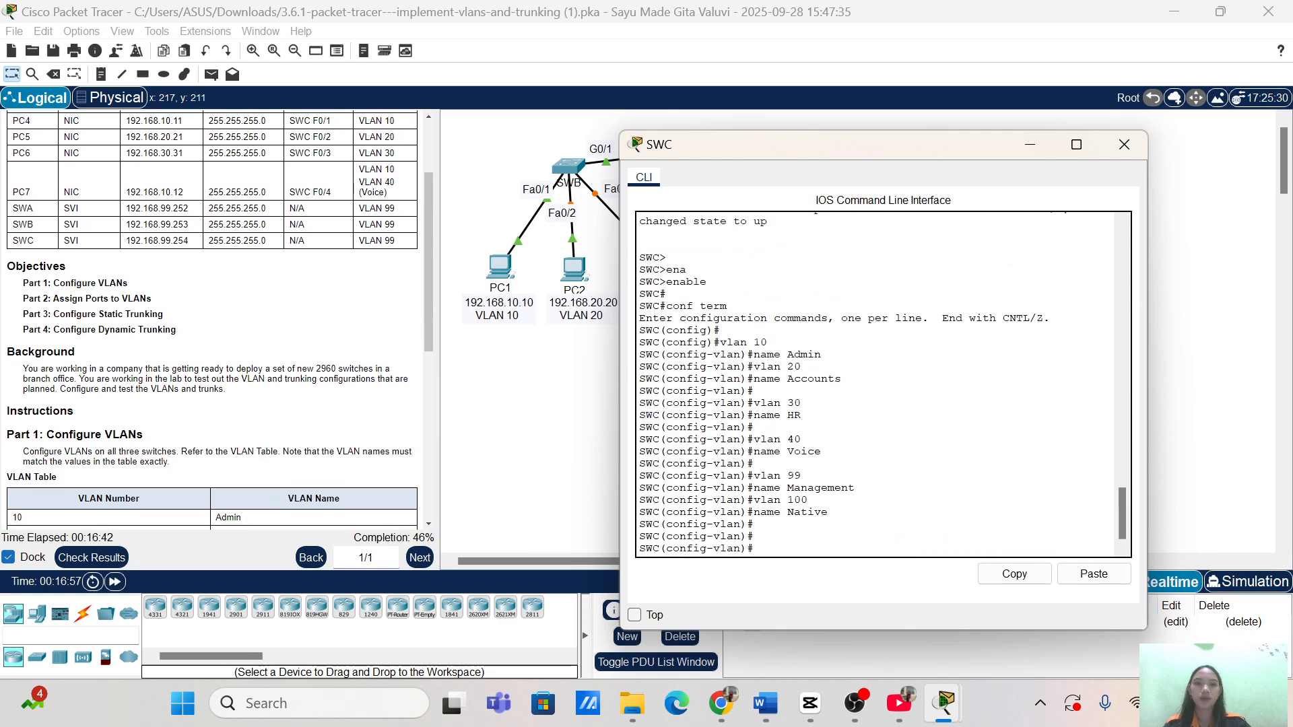
type("end")
key("Return")
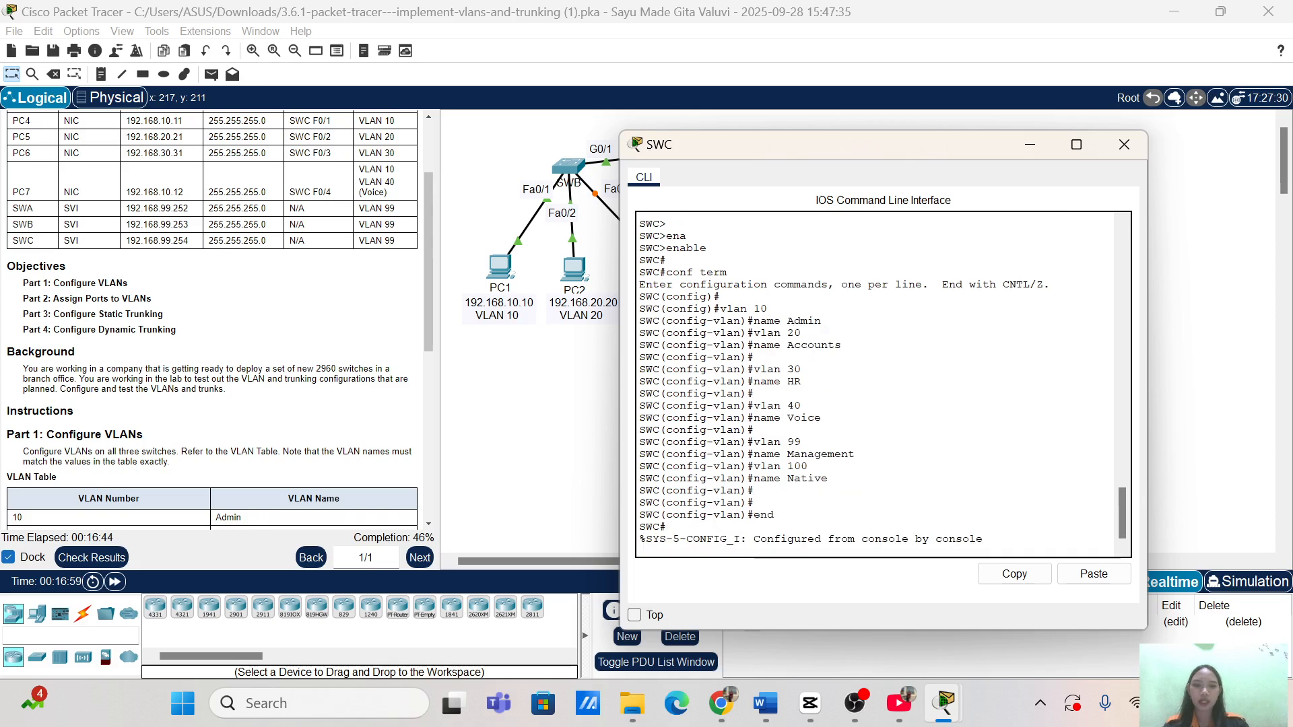
key("Return")
key("Return")
type("conf te")
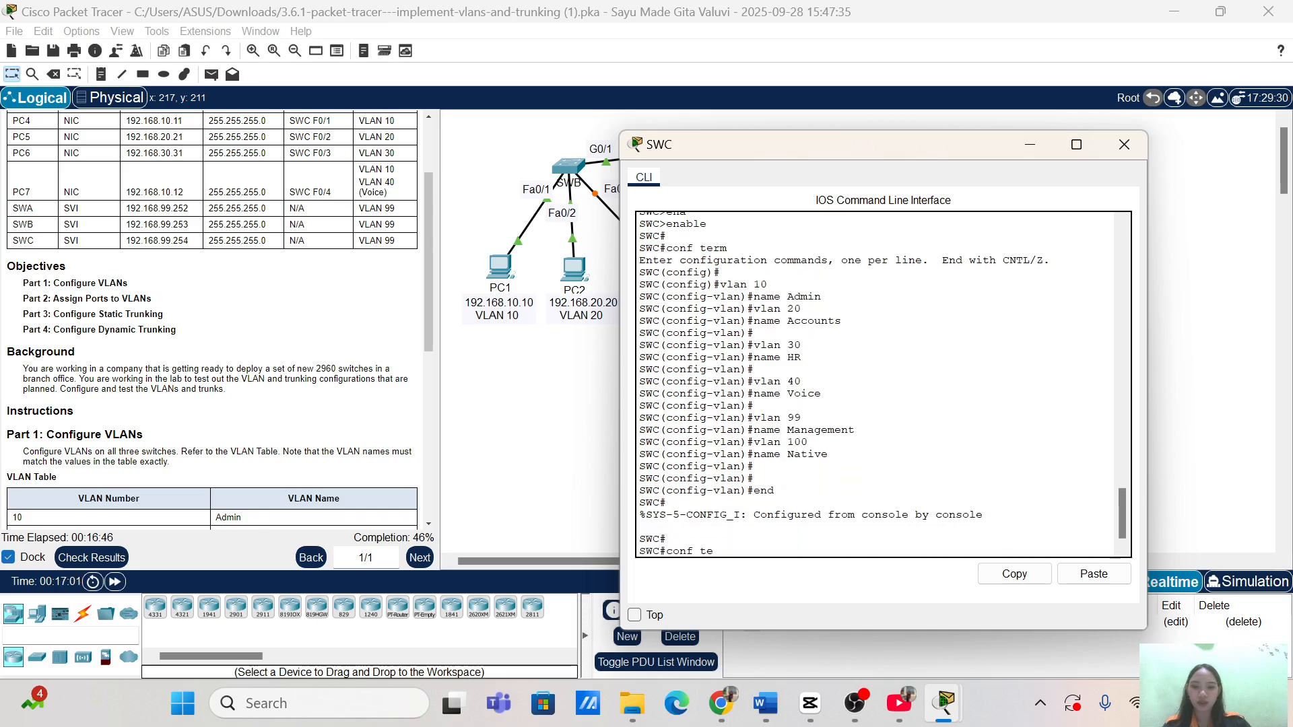
type("rm")
key("Return")
key("Return")
key("Return")
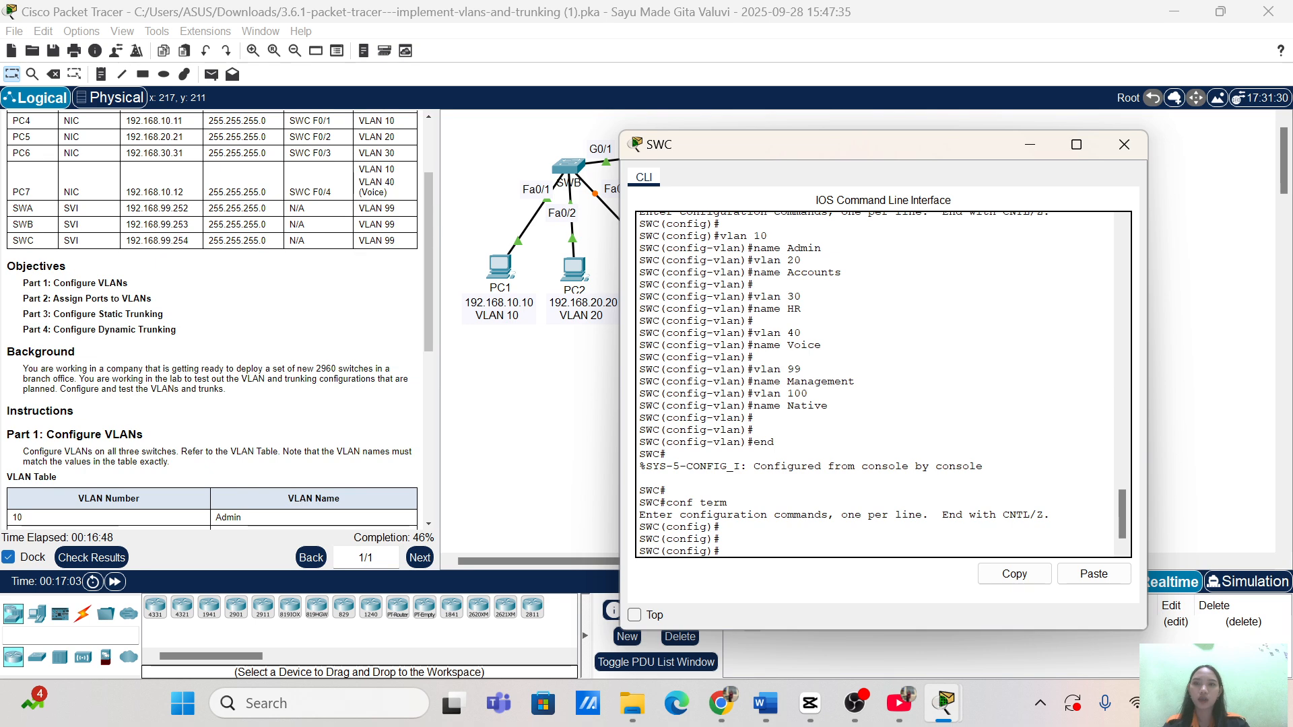
Configure interface f0/1 on SWC with switchport mode access.
type("i")
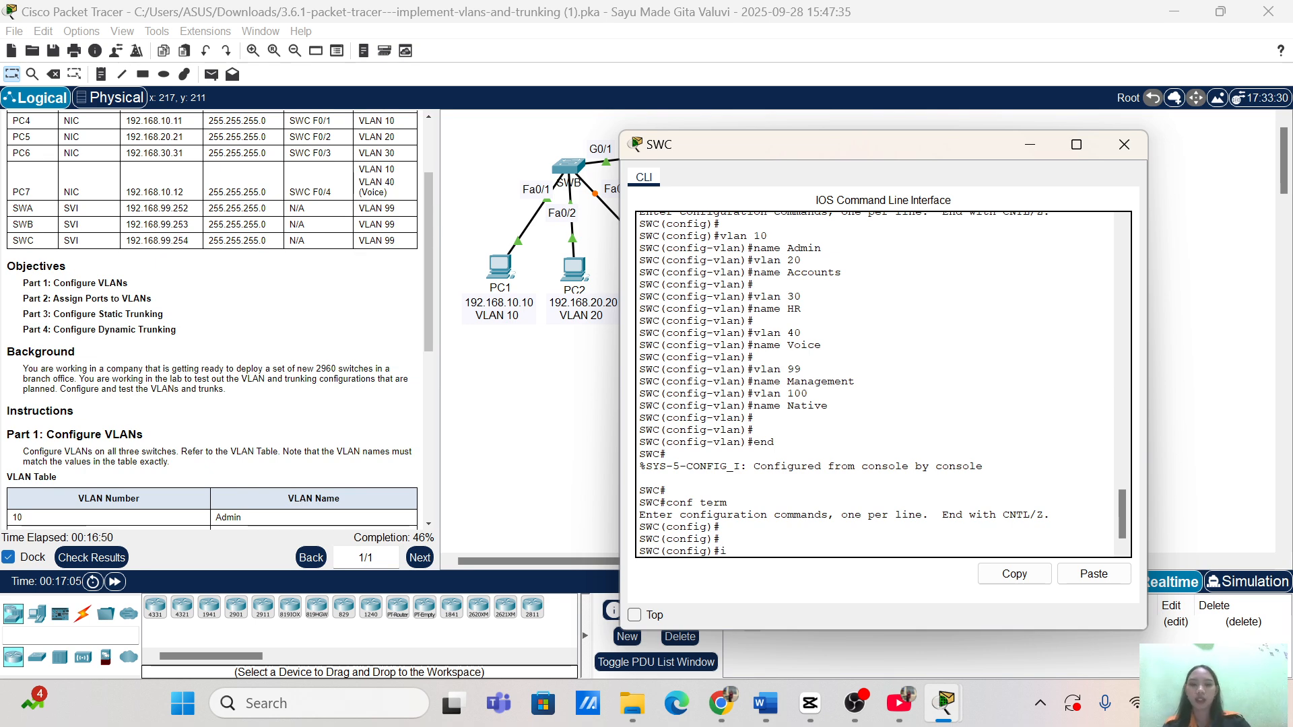
type("nt f0")
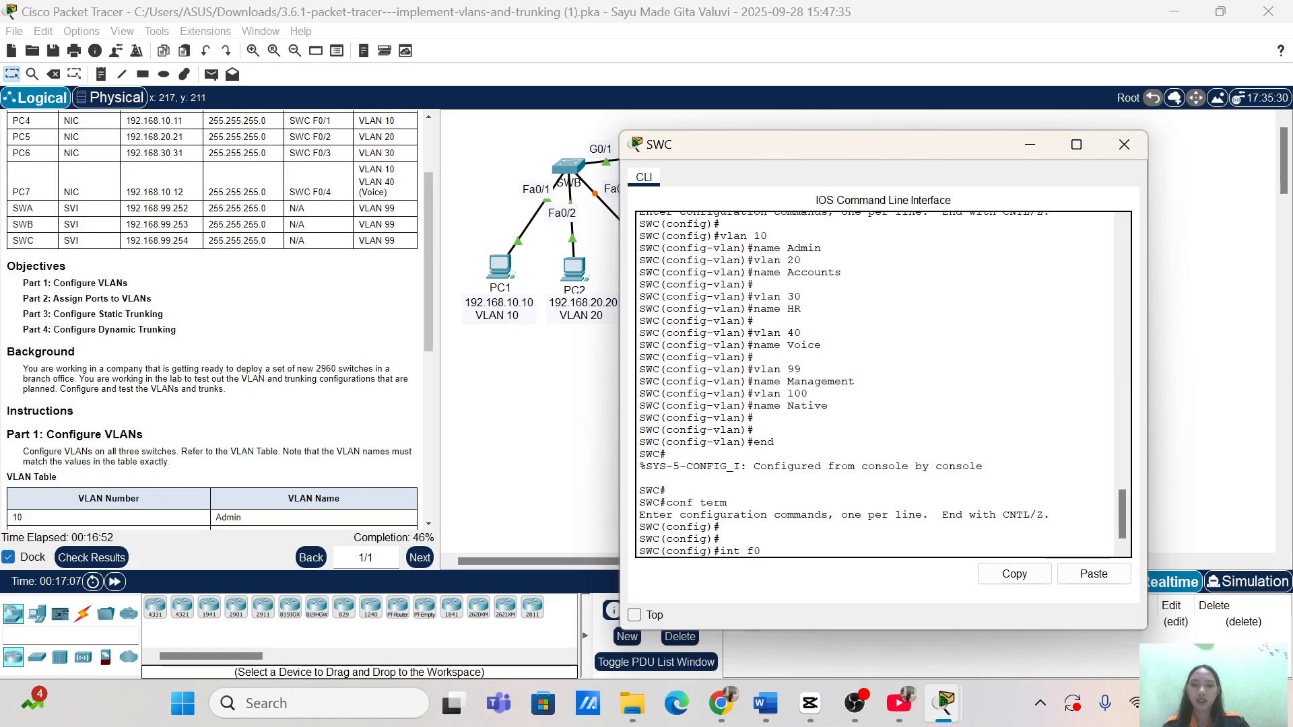
type("/1")
key("Return")
key("Return")
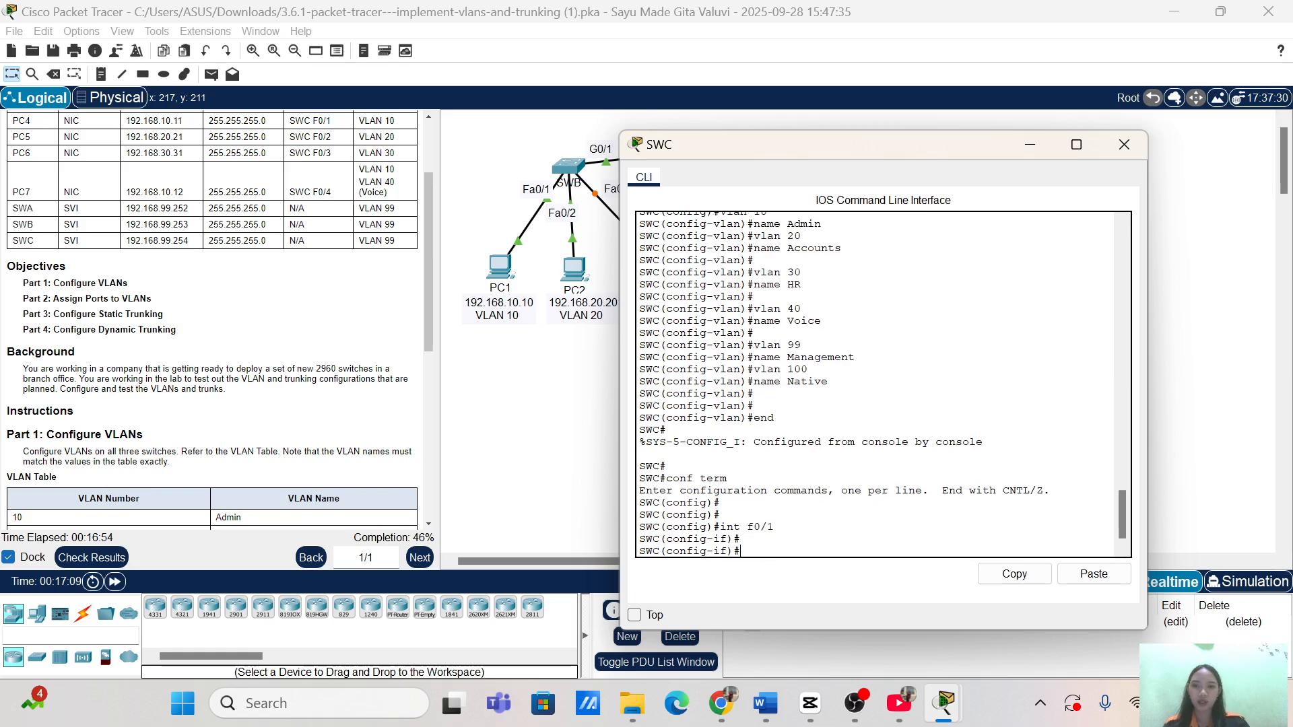
type("swi")
key("Tab")
type("p")
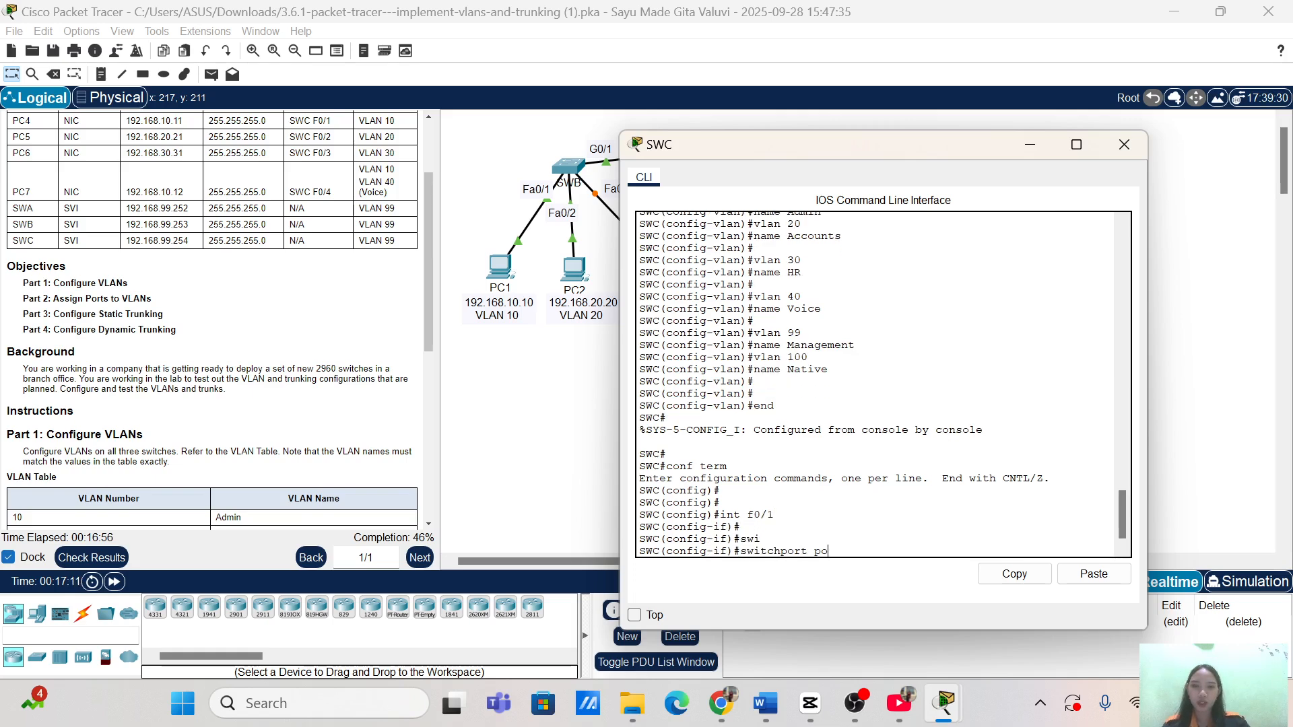
key("BackSpace")
type("mod")
key("Tab")
type("acc")
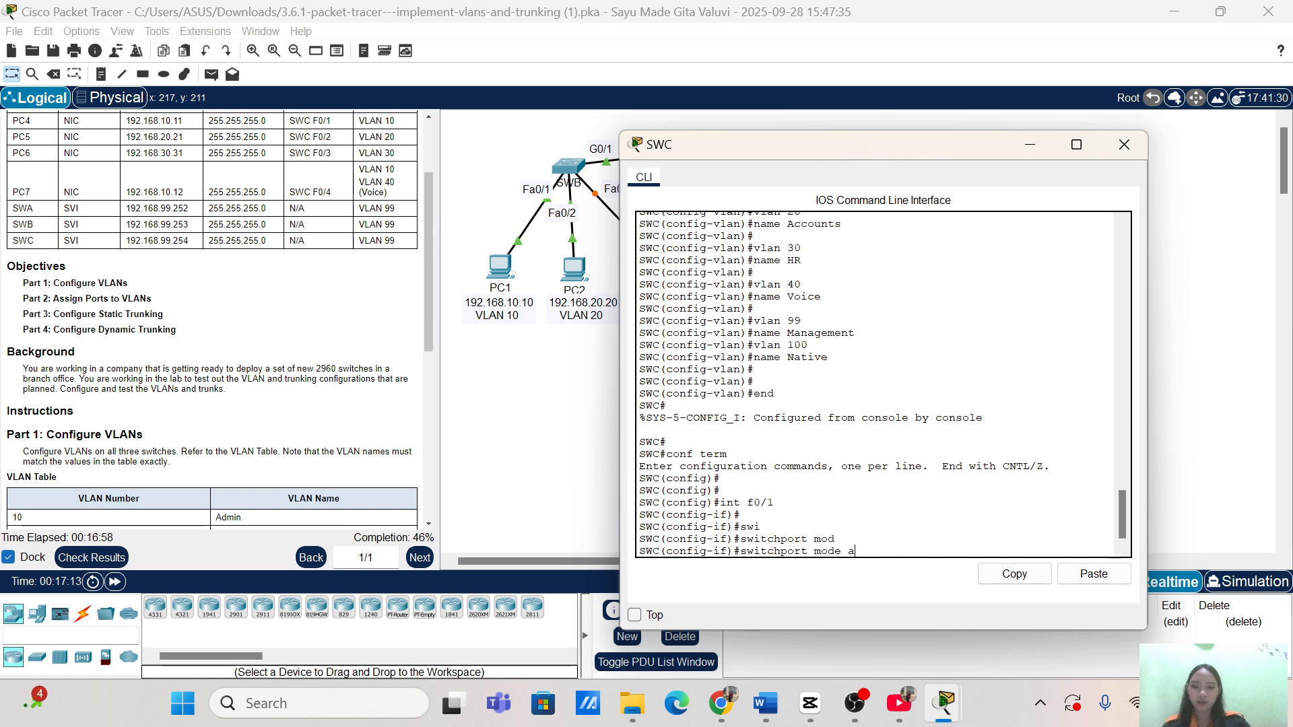
key("Tab")
key("Return")
key("Return")
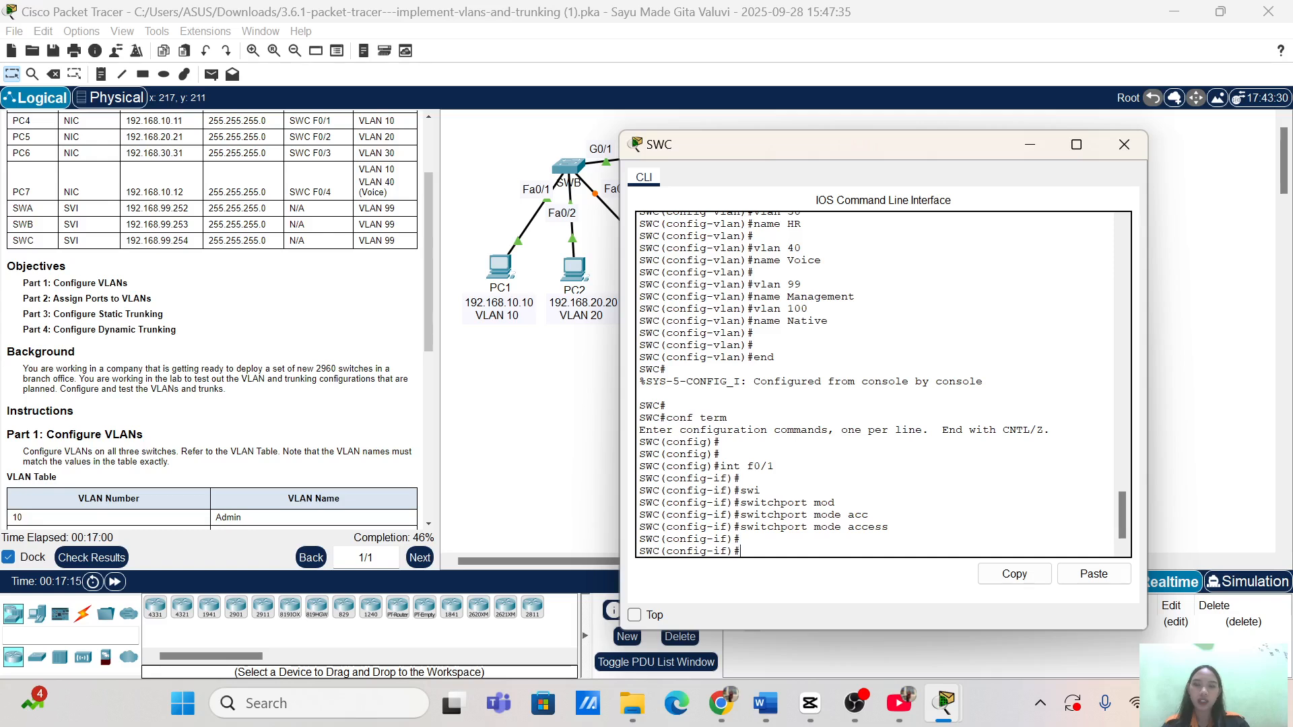
Assign SWC's f0/1 port to access VLAN 10.
type("swi")
key("Tab")
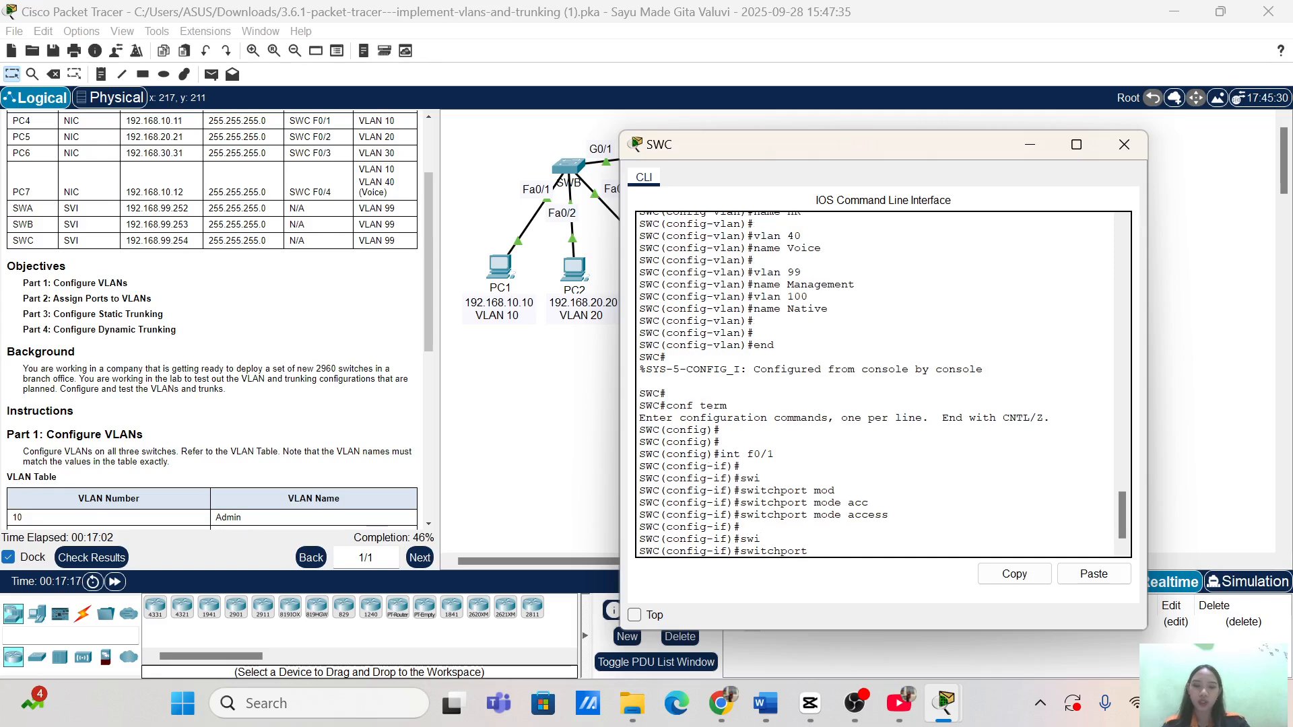
type("ac")
key("Tab")
type("vl")
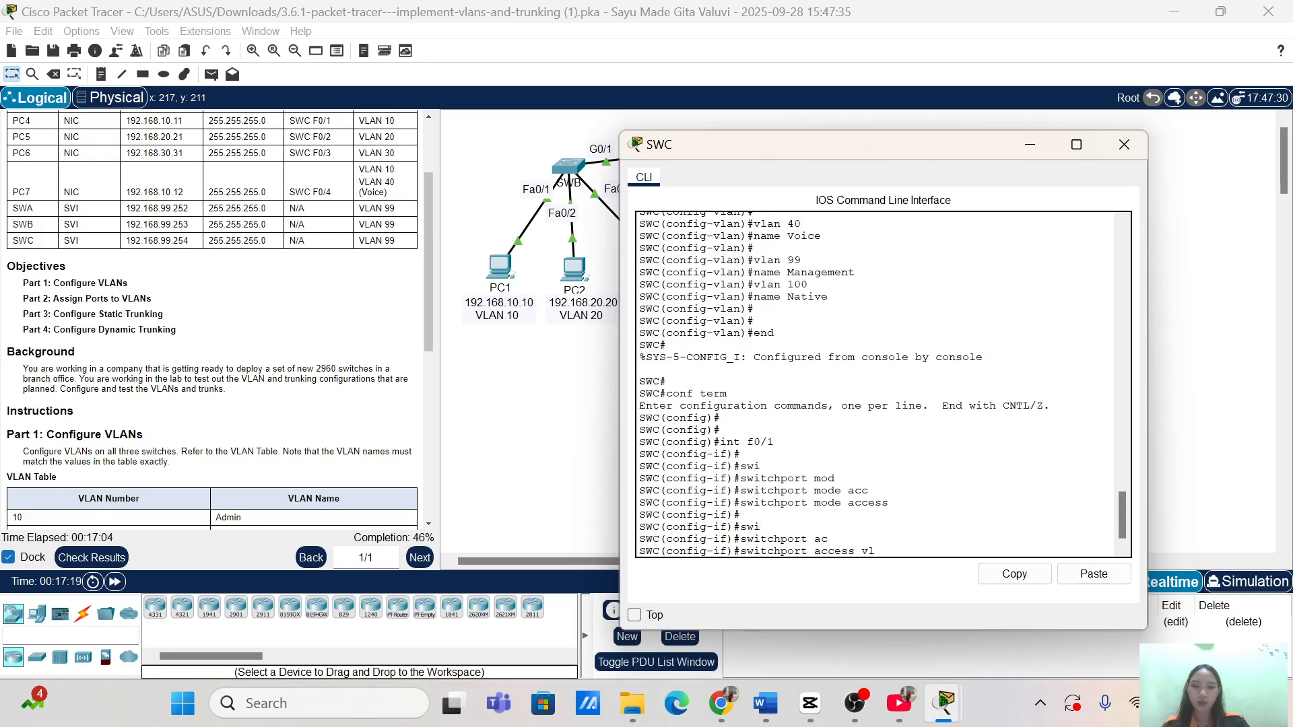
key("Tab")
type("10")
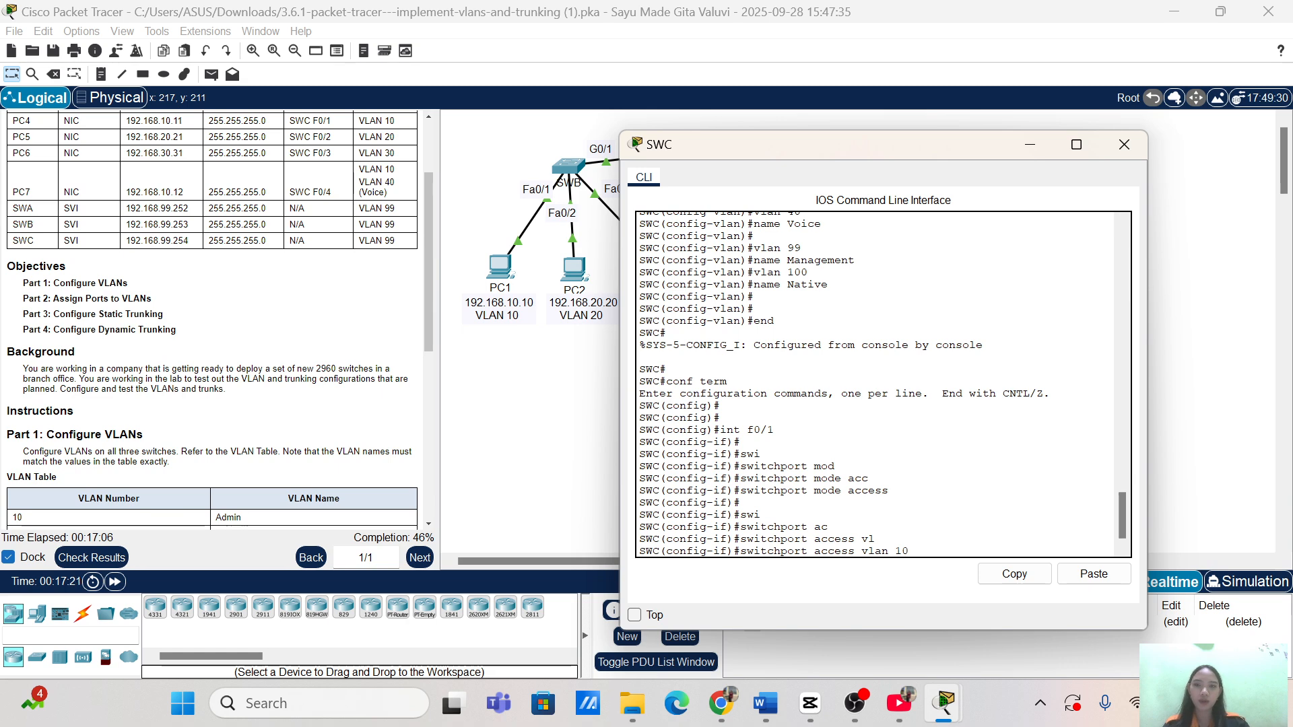
key("Return")
key("Return")
Configure interface f0/2 on SWC with switchport mode access.
type("in")
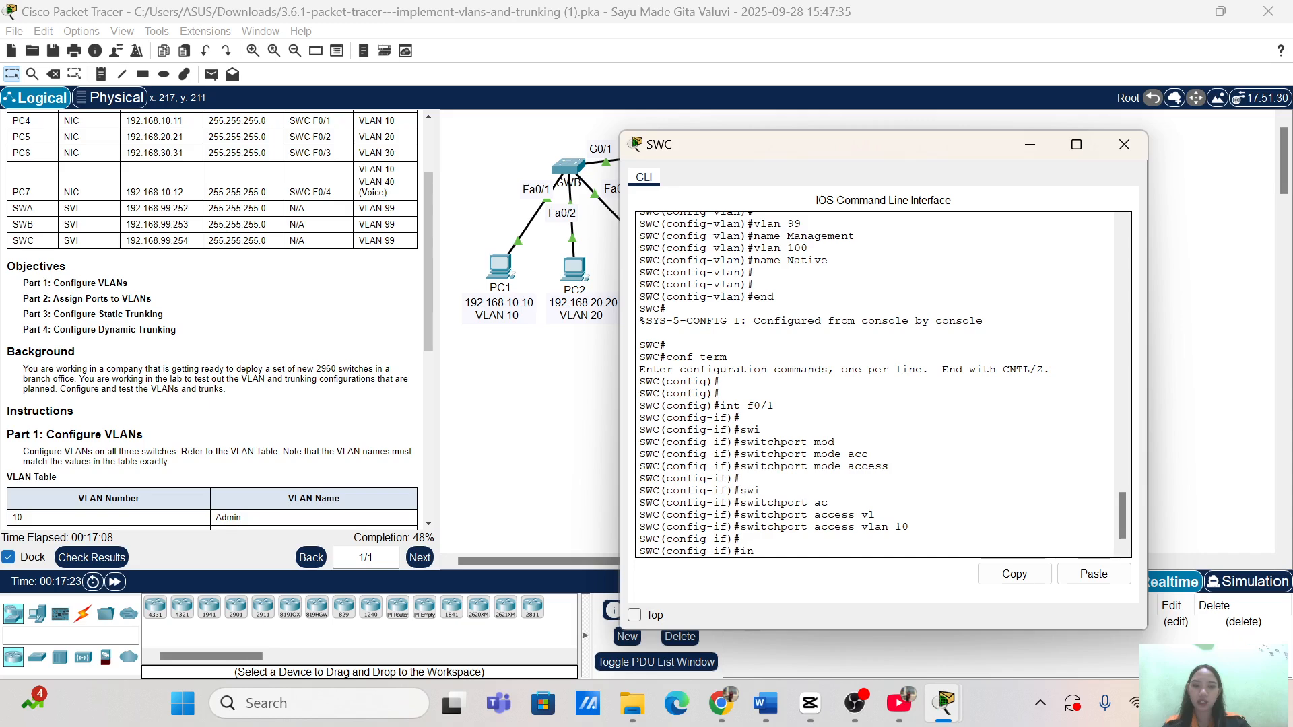
type("t f0/")
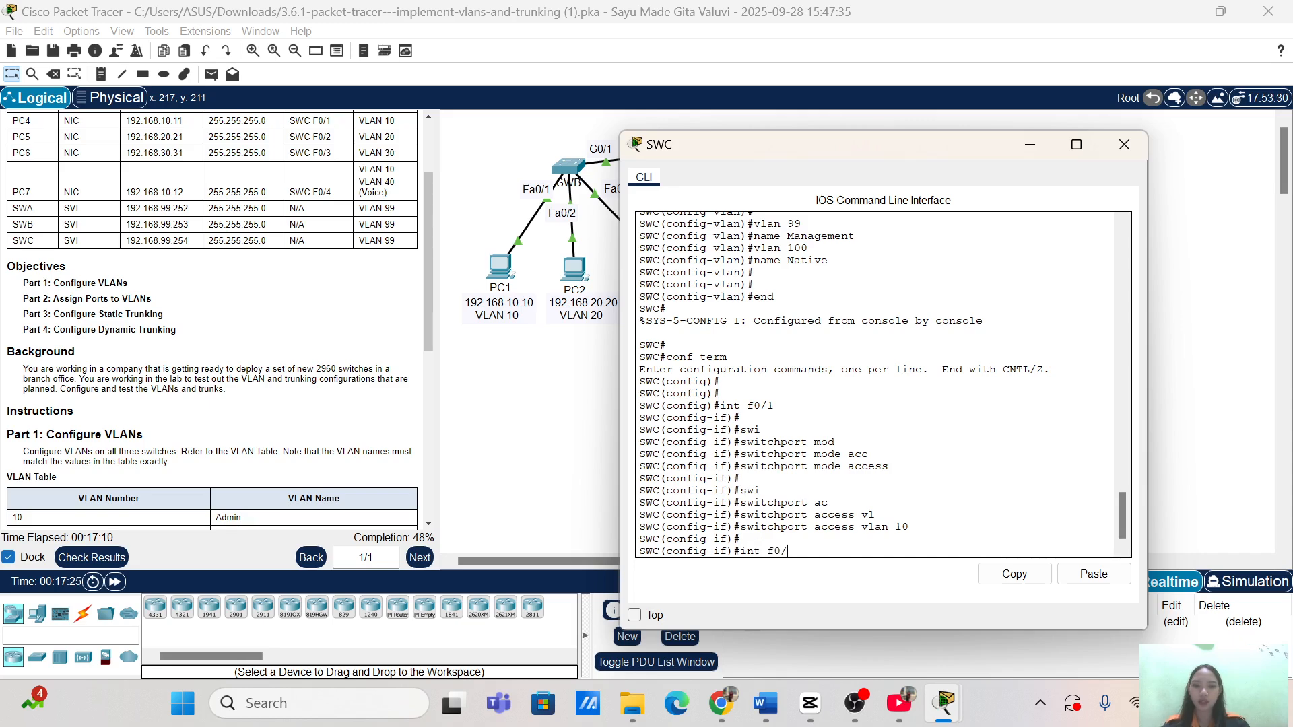
type("2")
key("Return")
key("Return")
type("swi")
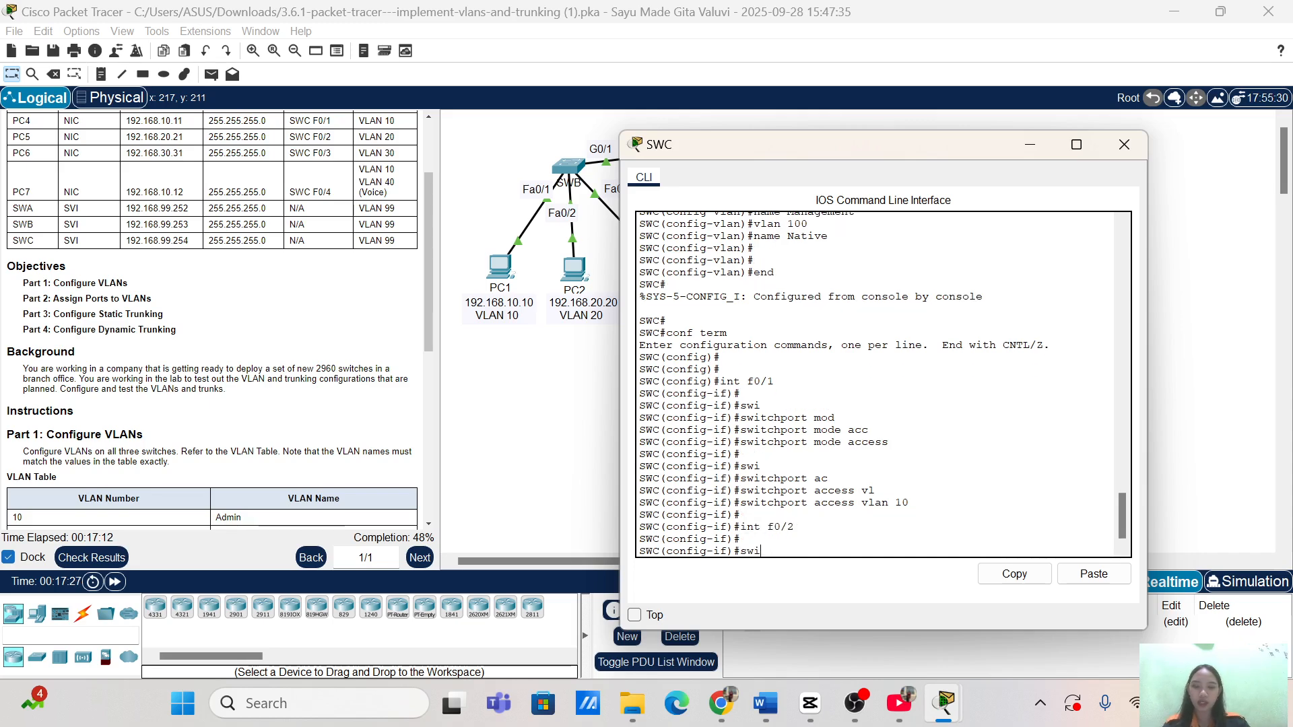
key("Tab")
type("mod")
key("Tab")
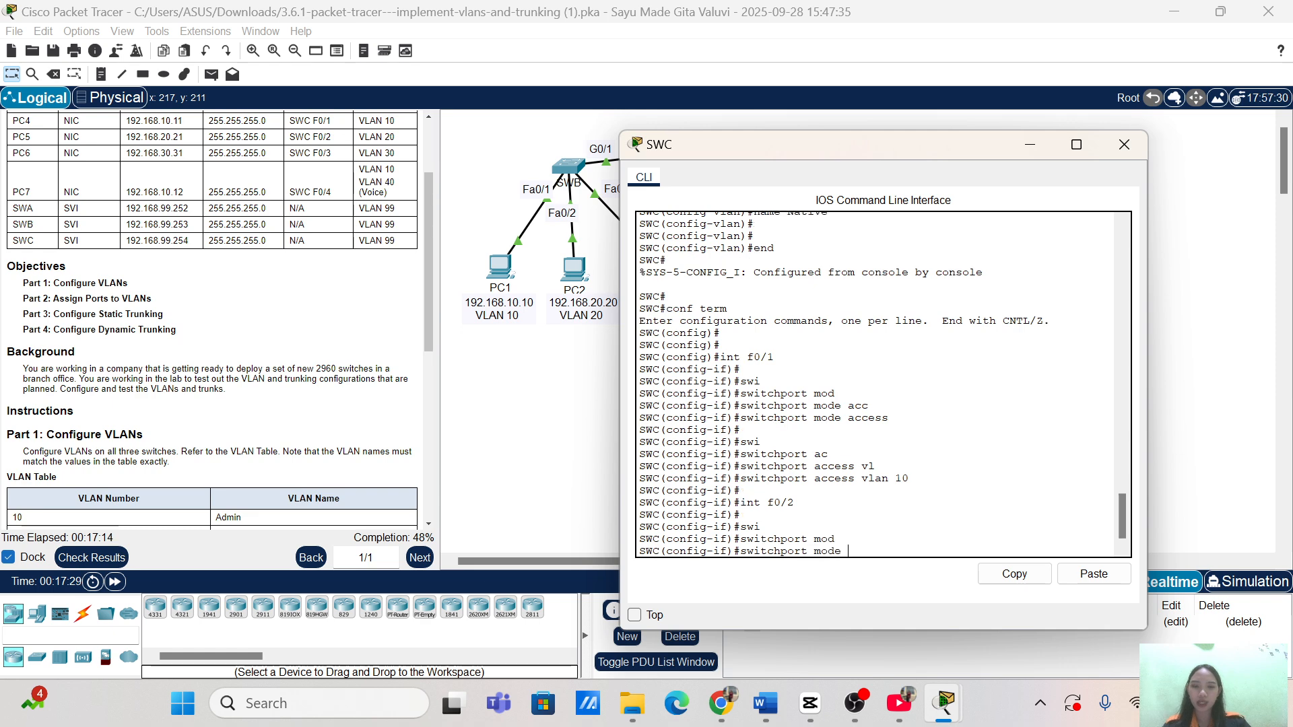
type("ac")
key("Tab")
key("Return")
key("Return")
Assign SWC's f0/2 port to access VLAN 20.
type("swi")
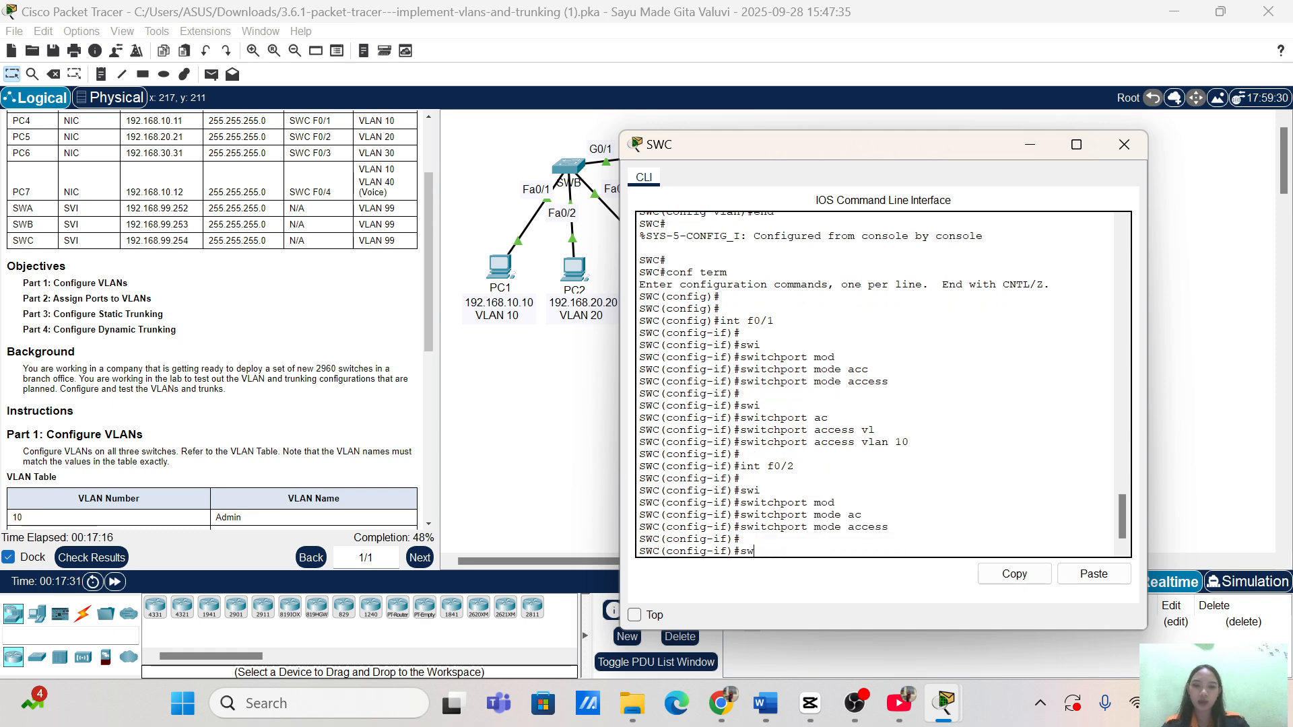
key("Tab")
type("ac")
key("Tab")
type("v")
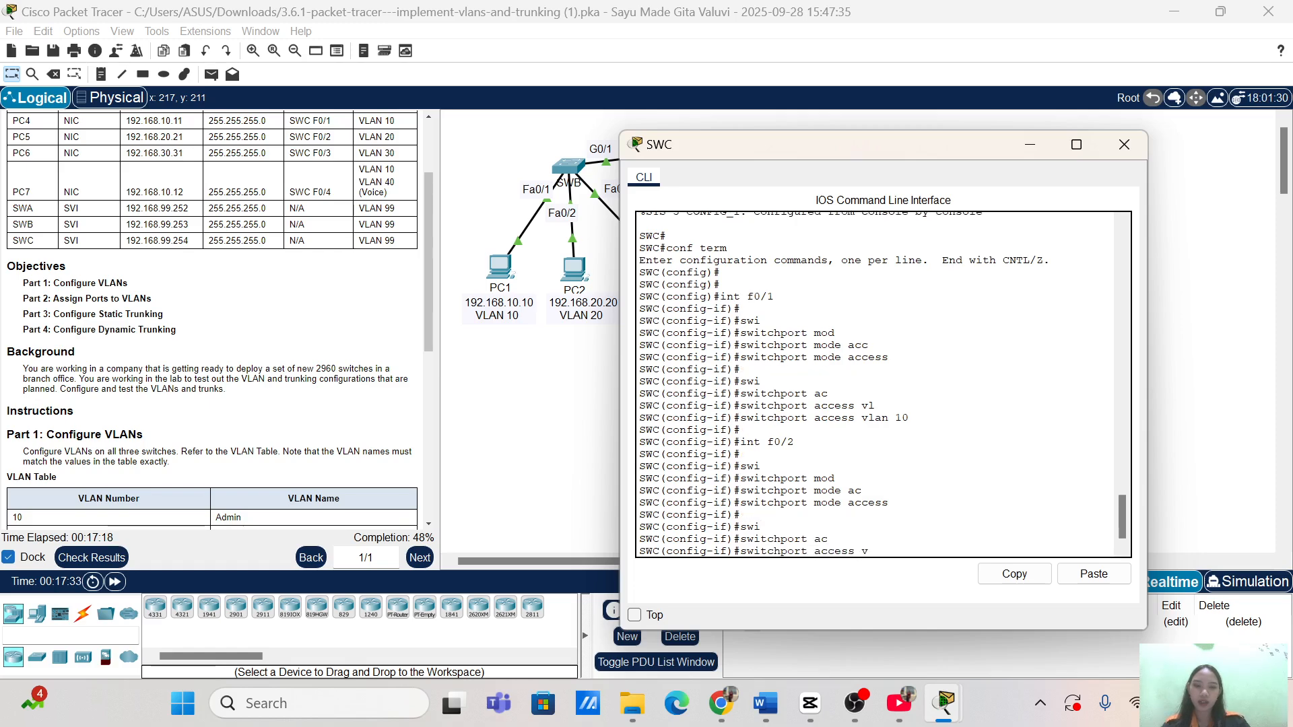
type("l")
key("Tab")
type("20")
key("Return")
key("Return")
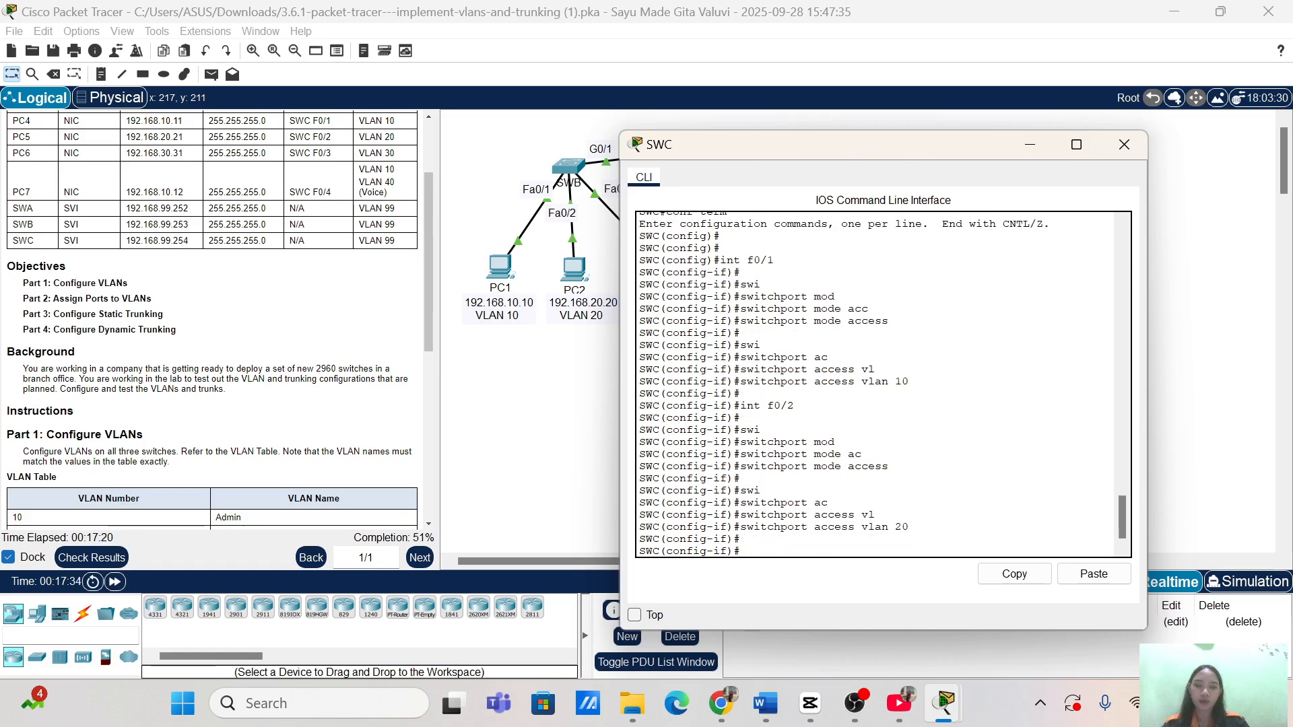
Configure interface f0/3 on SWC with switchport mode access.
type("int")
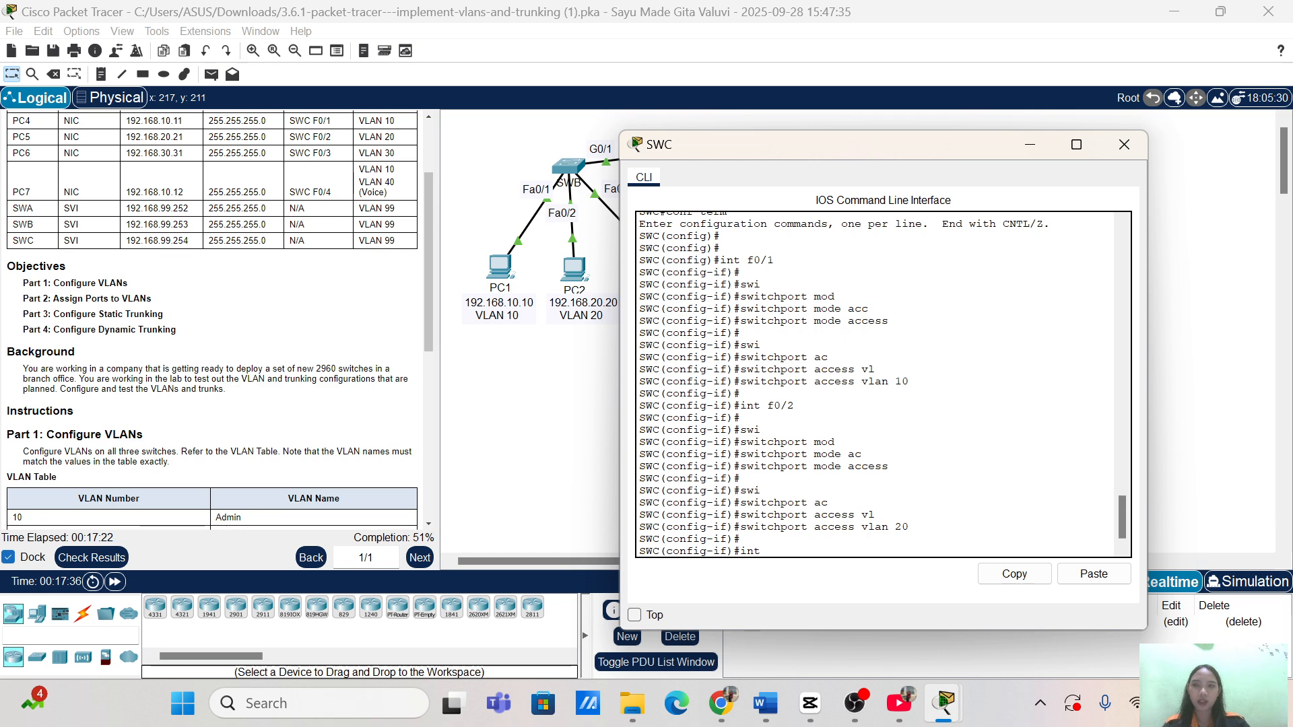
type(" f0/3")
key("Return")
key("Return")
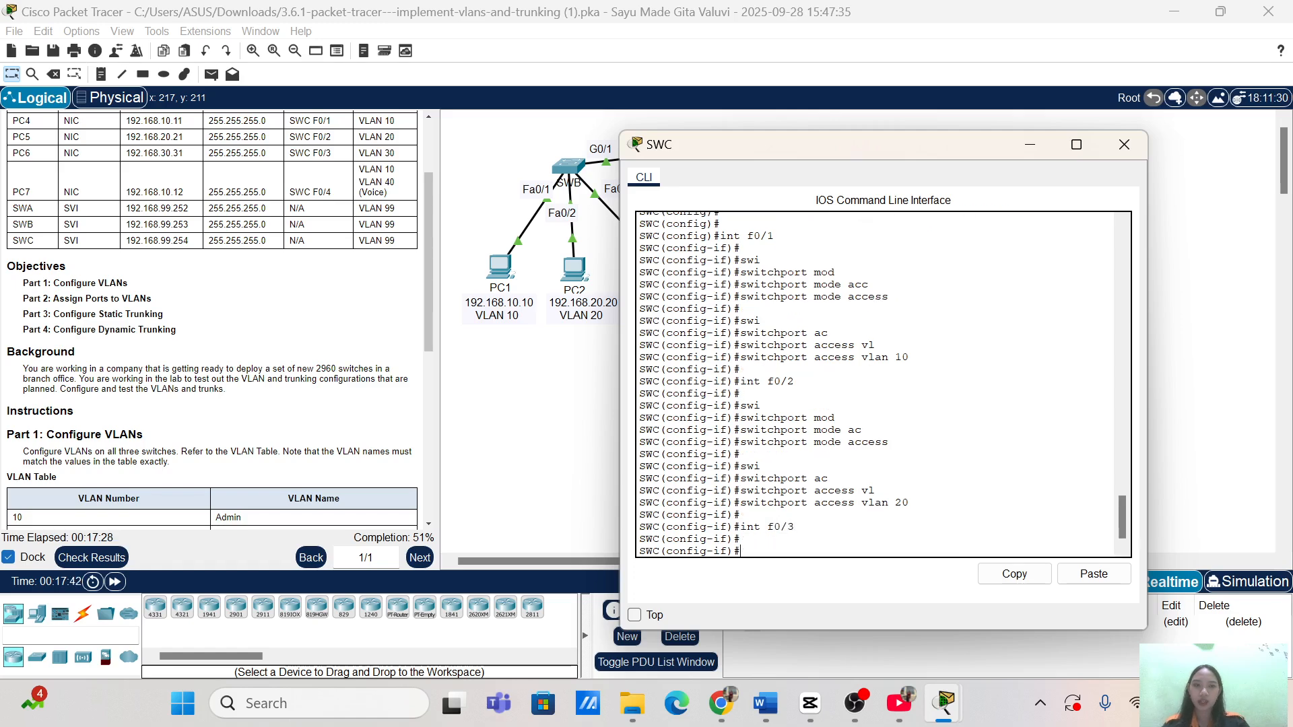
type("swi")
key("Tab")
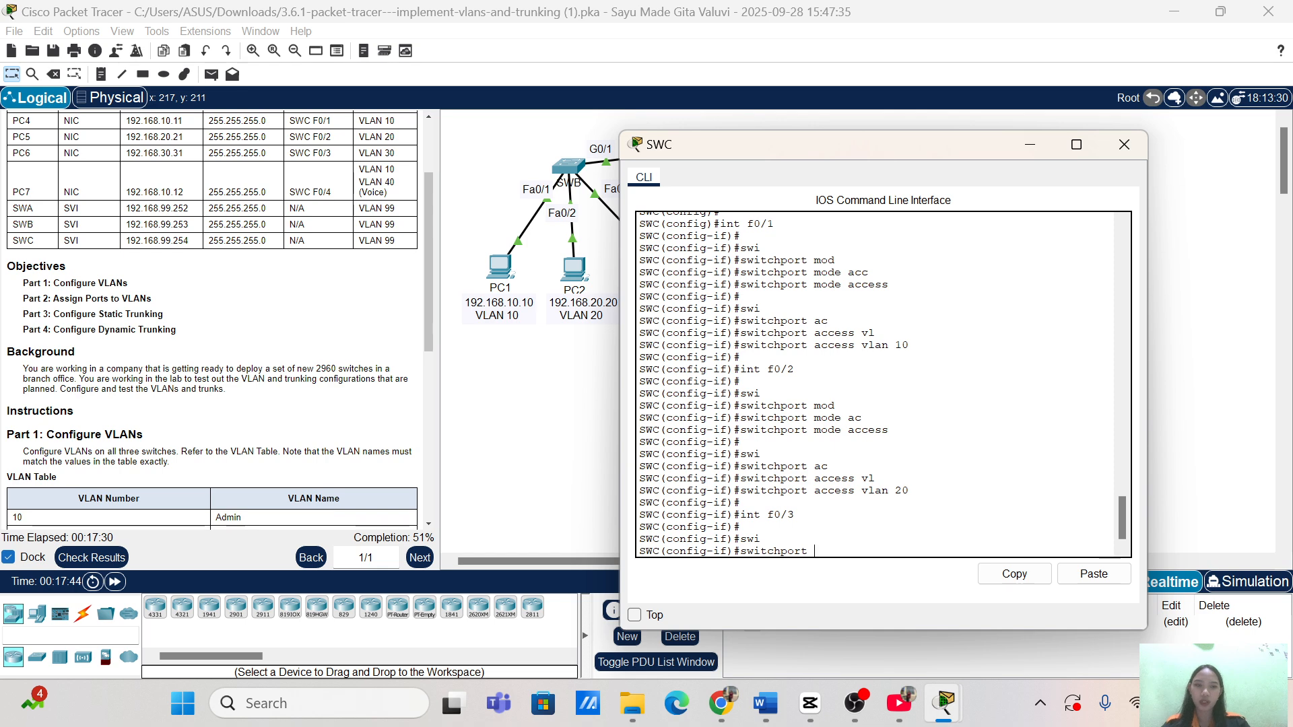
type("mo")
key("Tab")
type("ac")
key("Tab")
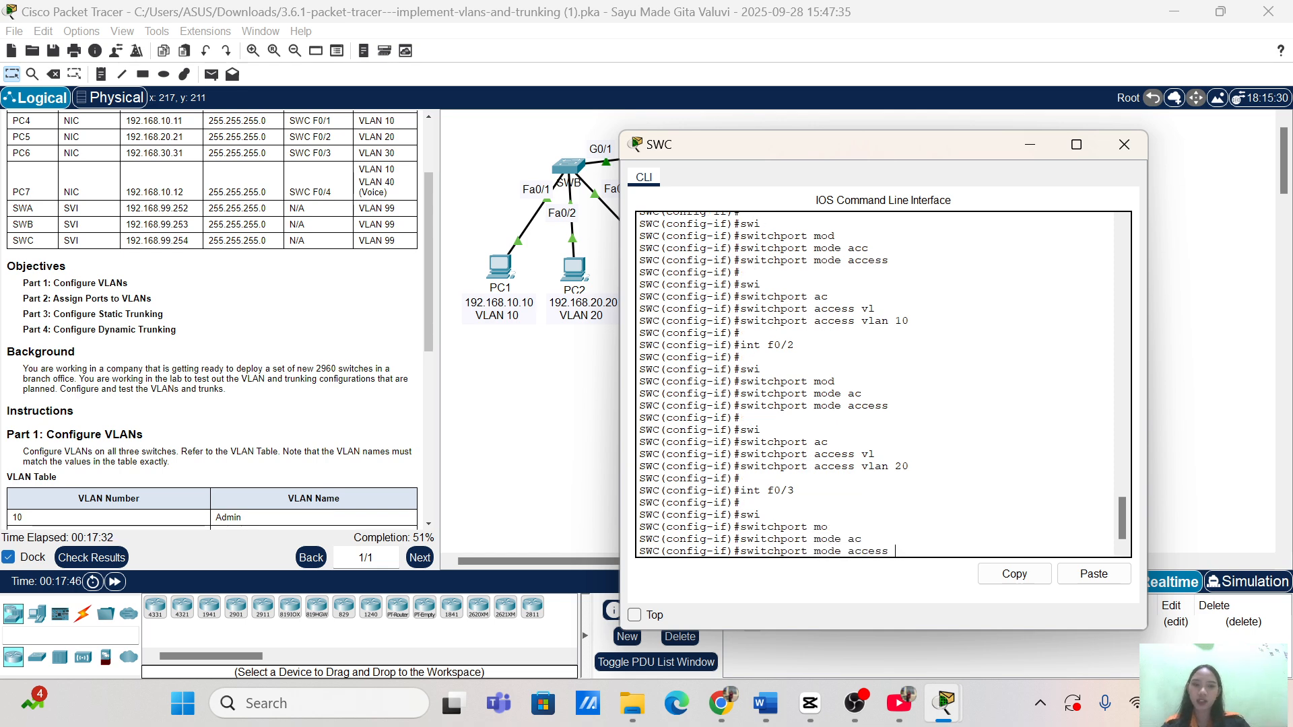
key("Return")
key("Return")
Assign SWC's f0/3 port to access VLAN 30.
type("swi")
key("Tab")
type("ac")
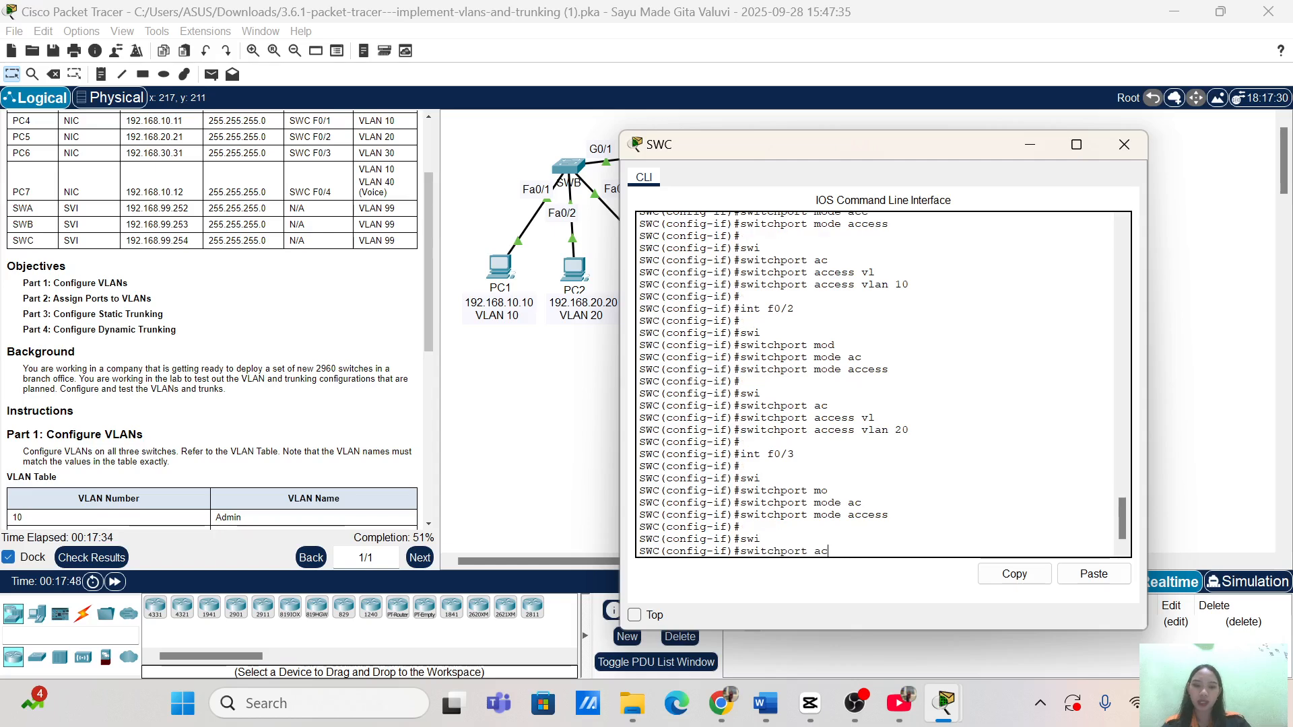
key("Tab")
type("vl")
key("Tab")
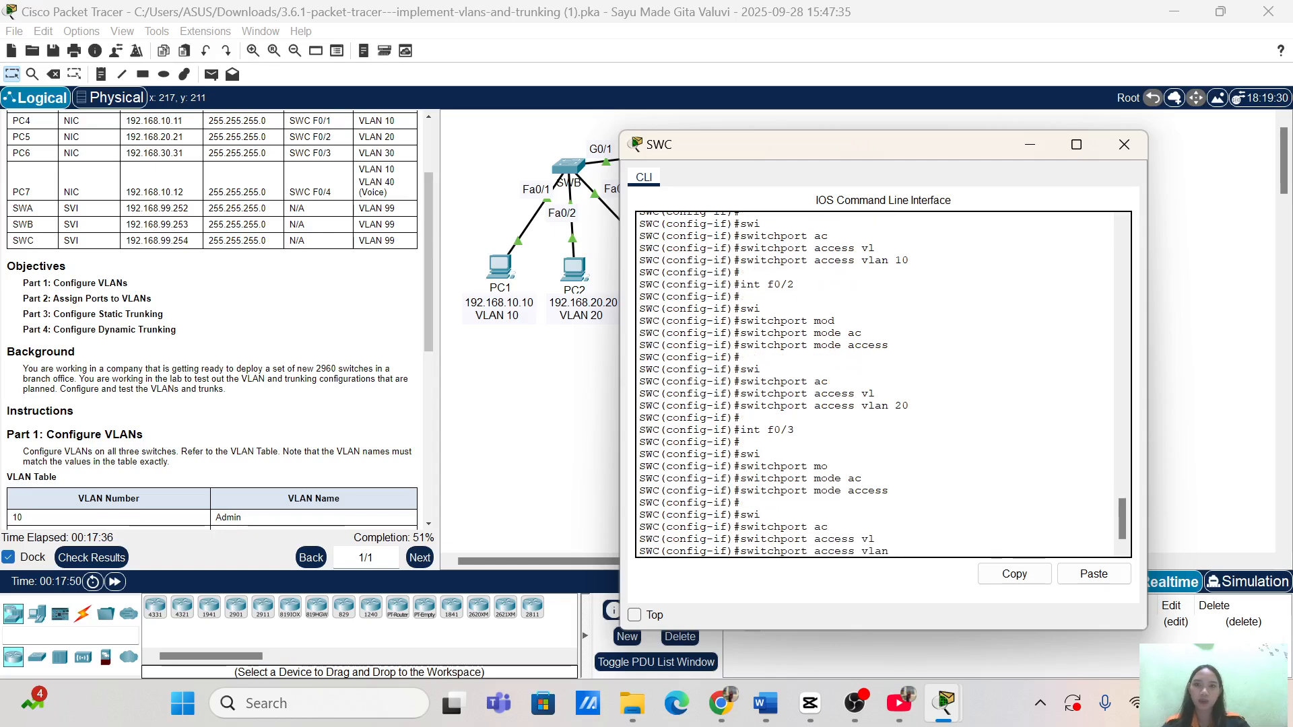
type("30")
key("Return")
key("Return")
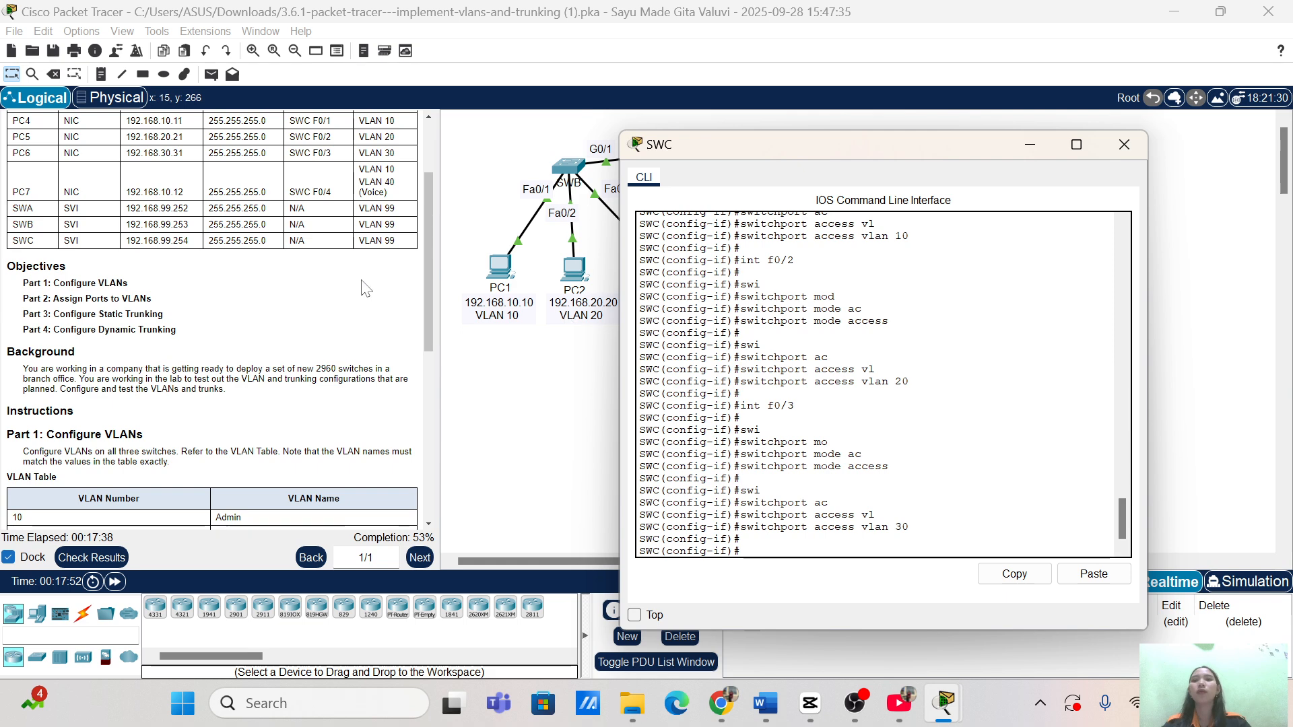
Configure interface f0/4 on SWC with switchport mode access.
scroll(283, 222, "down", 1)
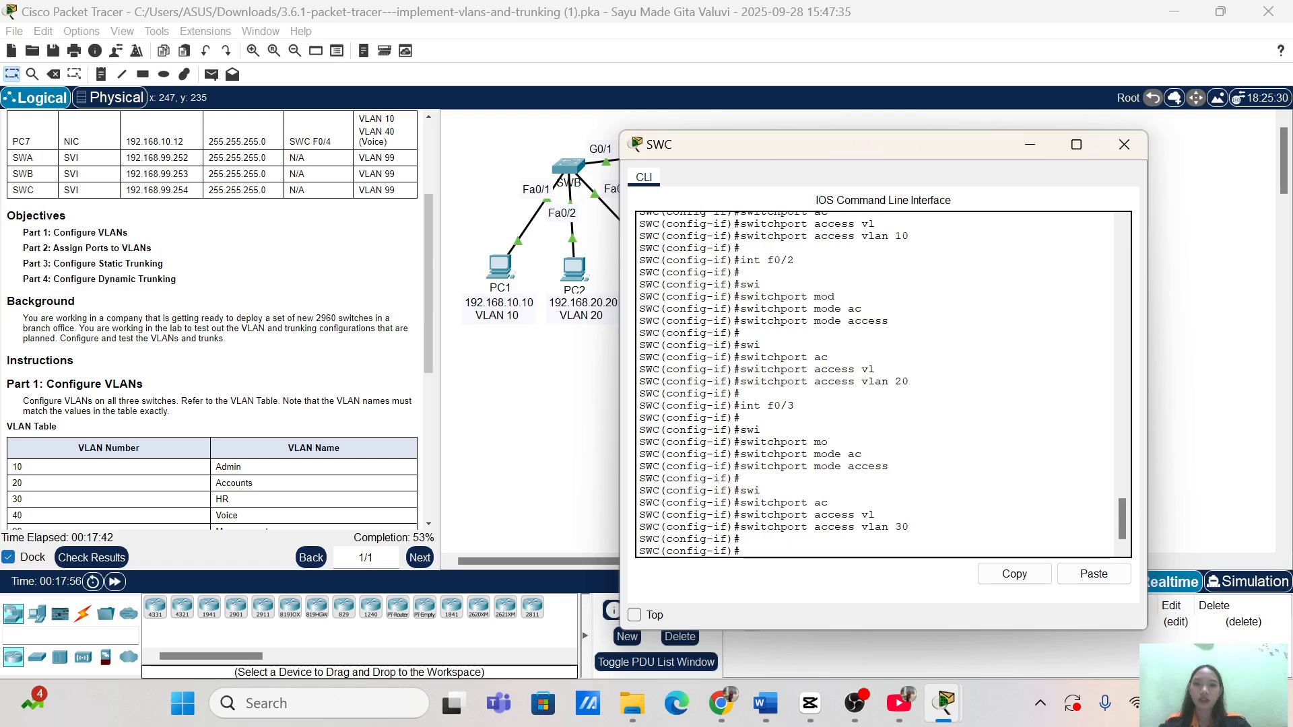
type("int ")
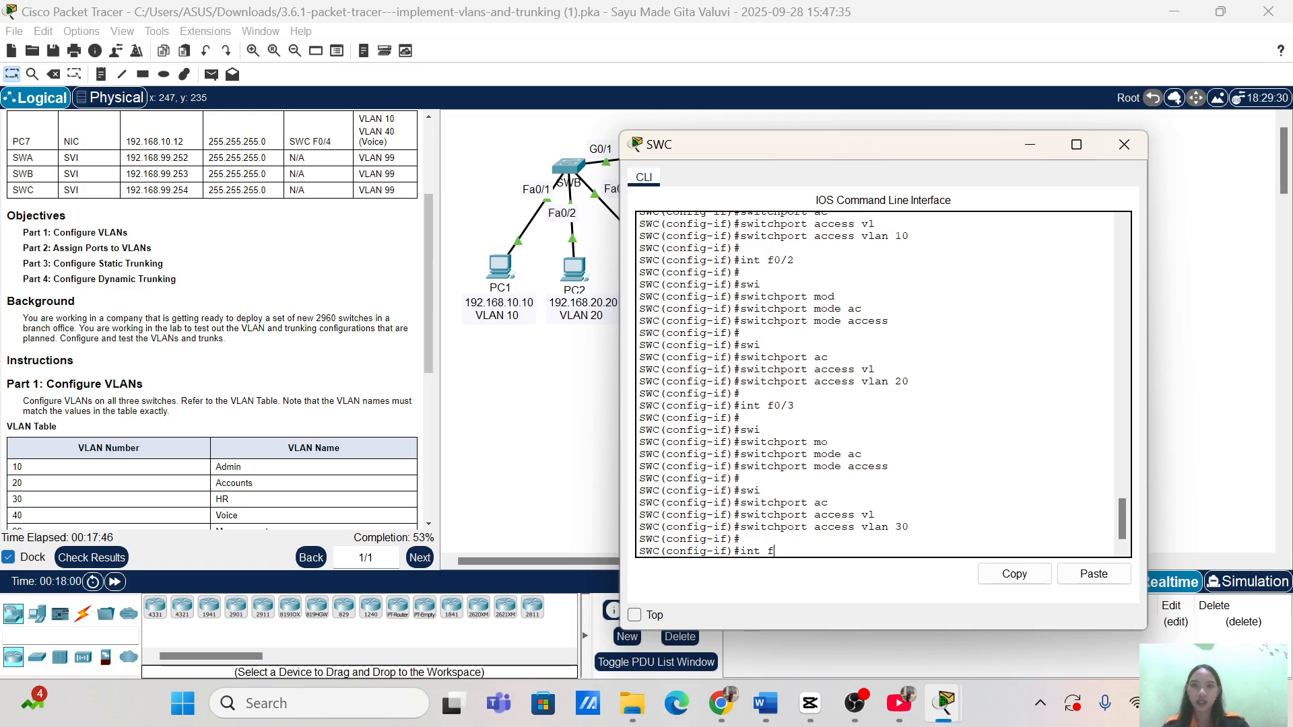
type("f0/4")
key("Return")
key("Return")
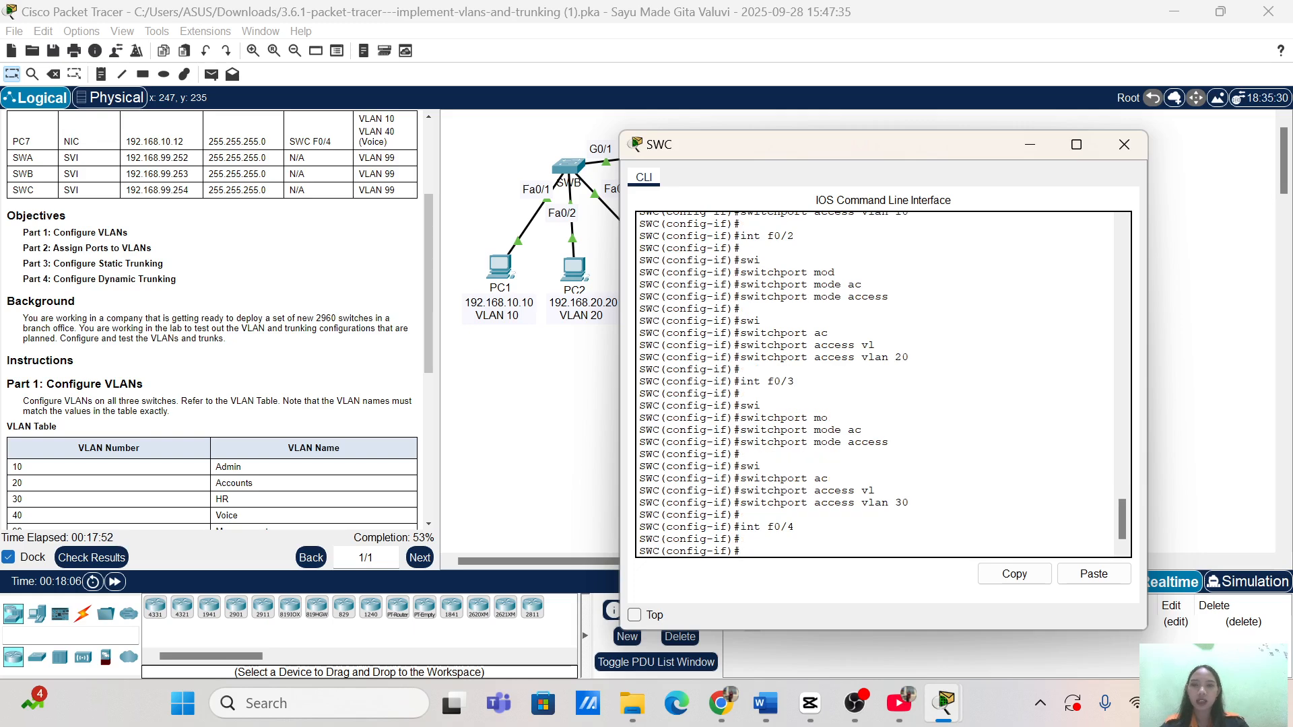
type("sw")
key("Tab")
type("m")
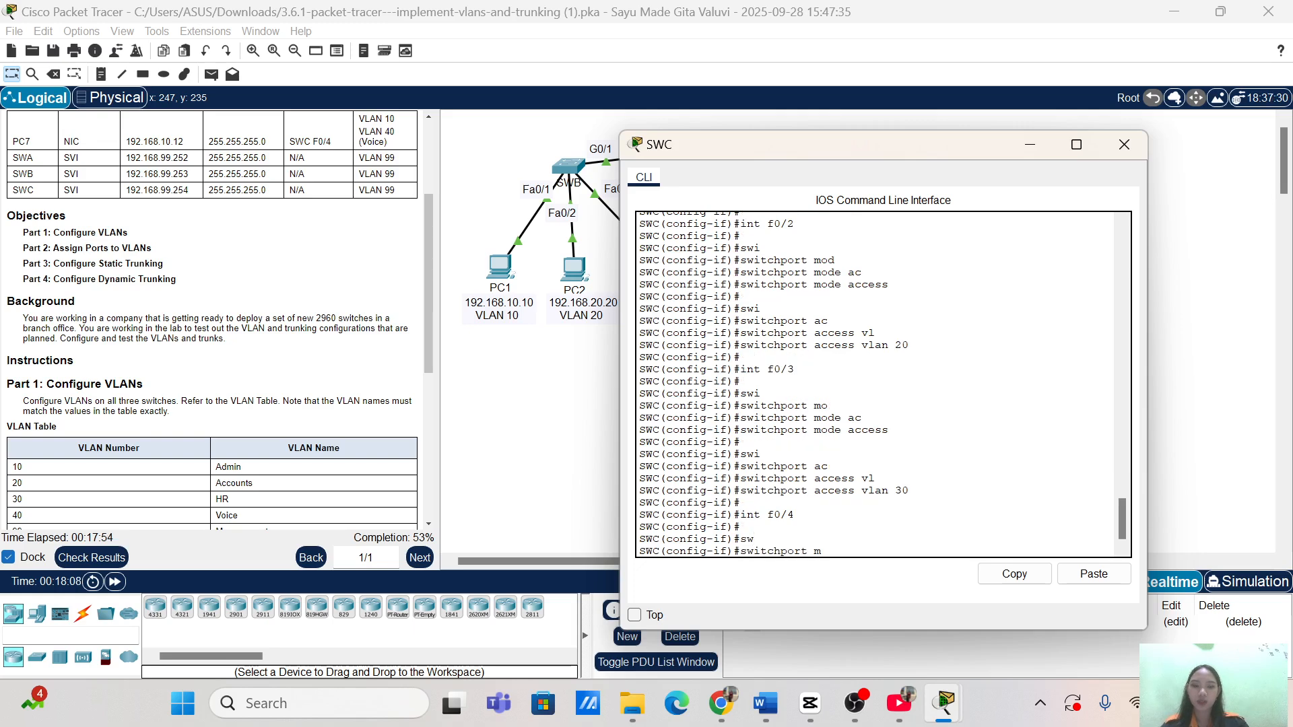
type("o")
key("Tab")
type("ac")
key("Tab")
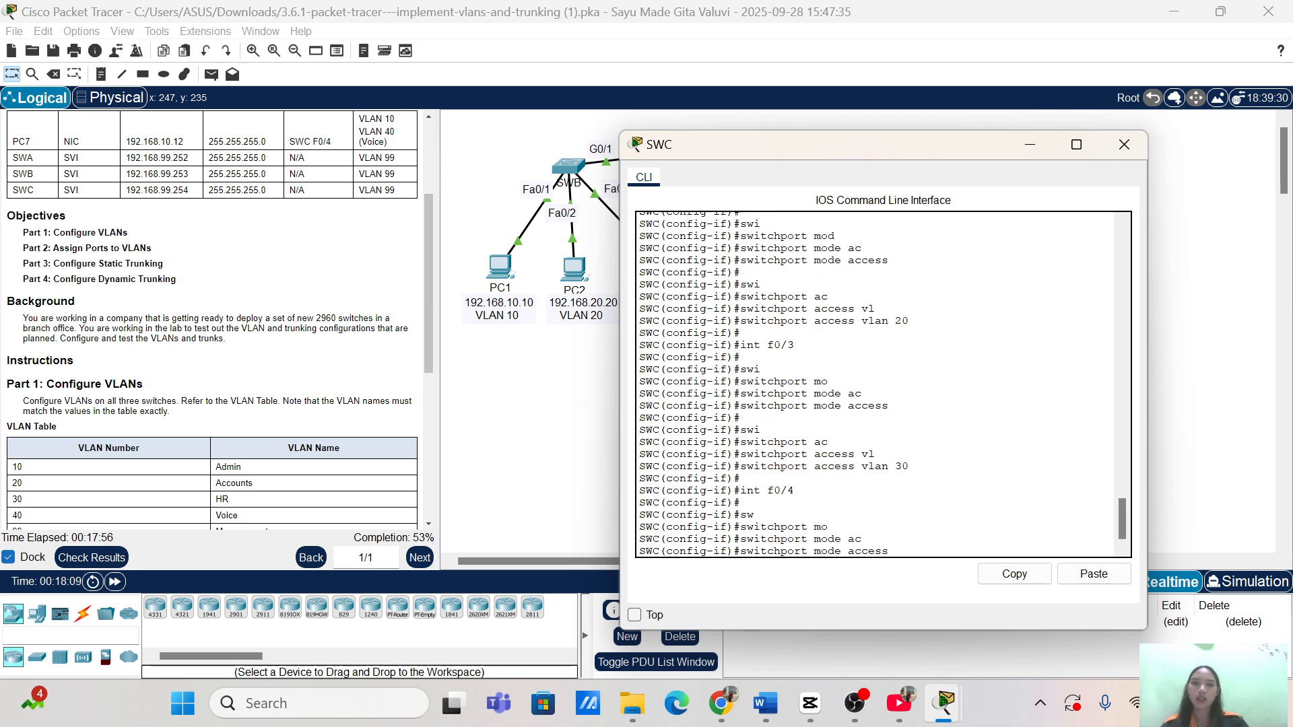
key("Return")
key("Return")
Assign SWC's f0/4 port to access VLAN 10 and close the switch's window.
type("swi")
key("Tab")
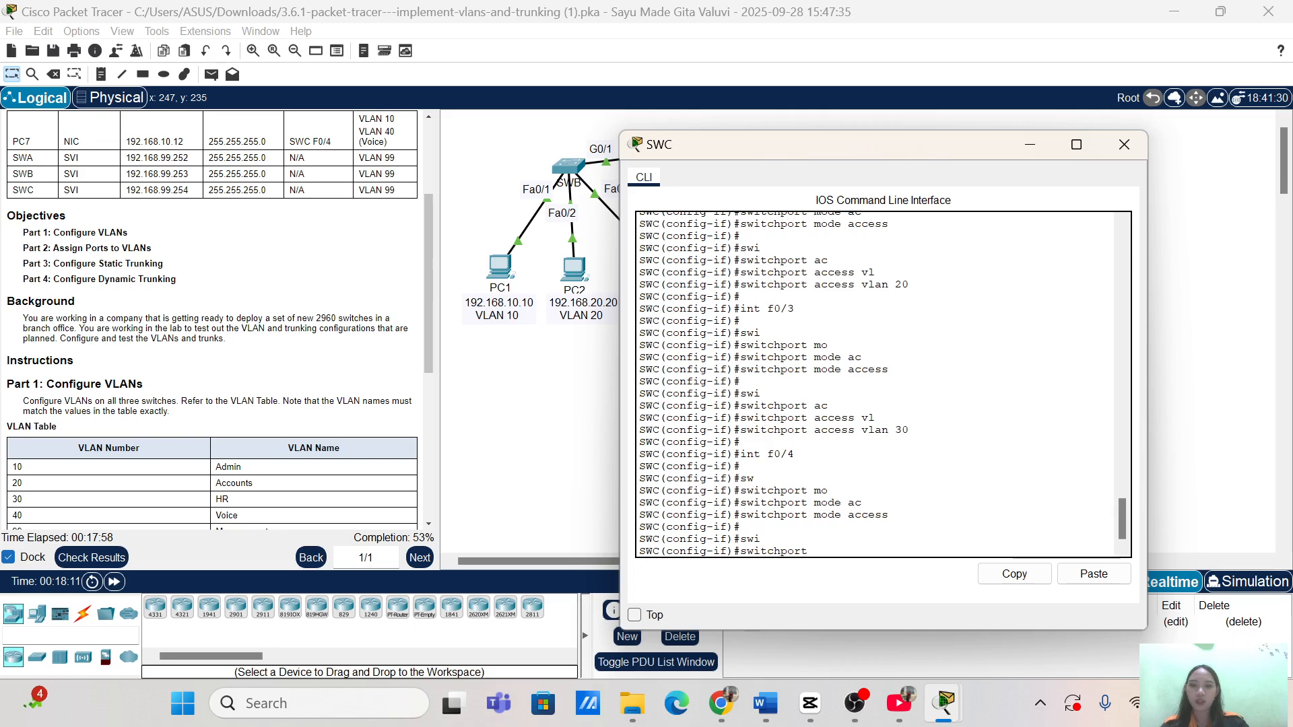
type("ac")
key("Tab")
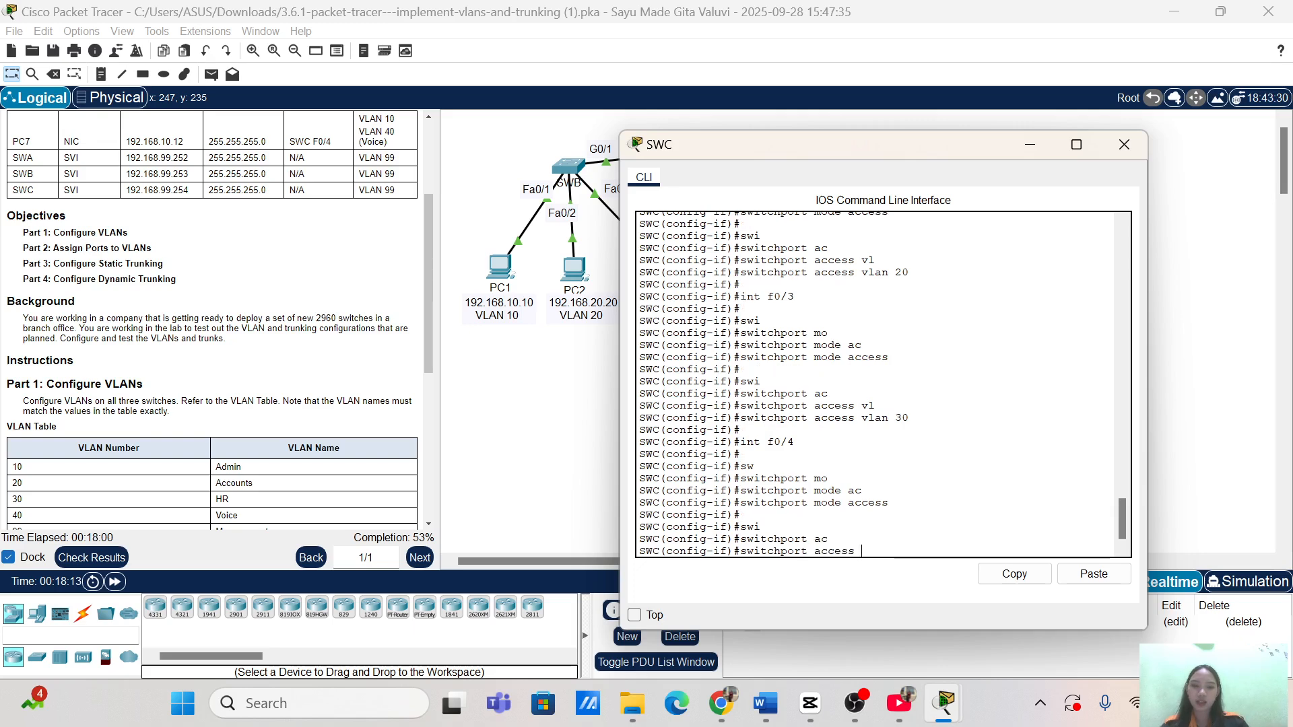
type("vla")
key("Tab")
type("10")
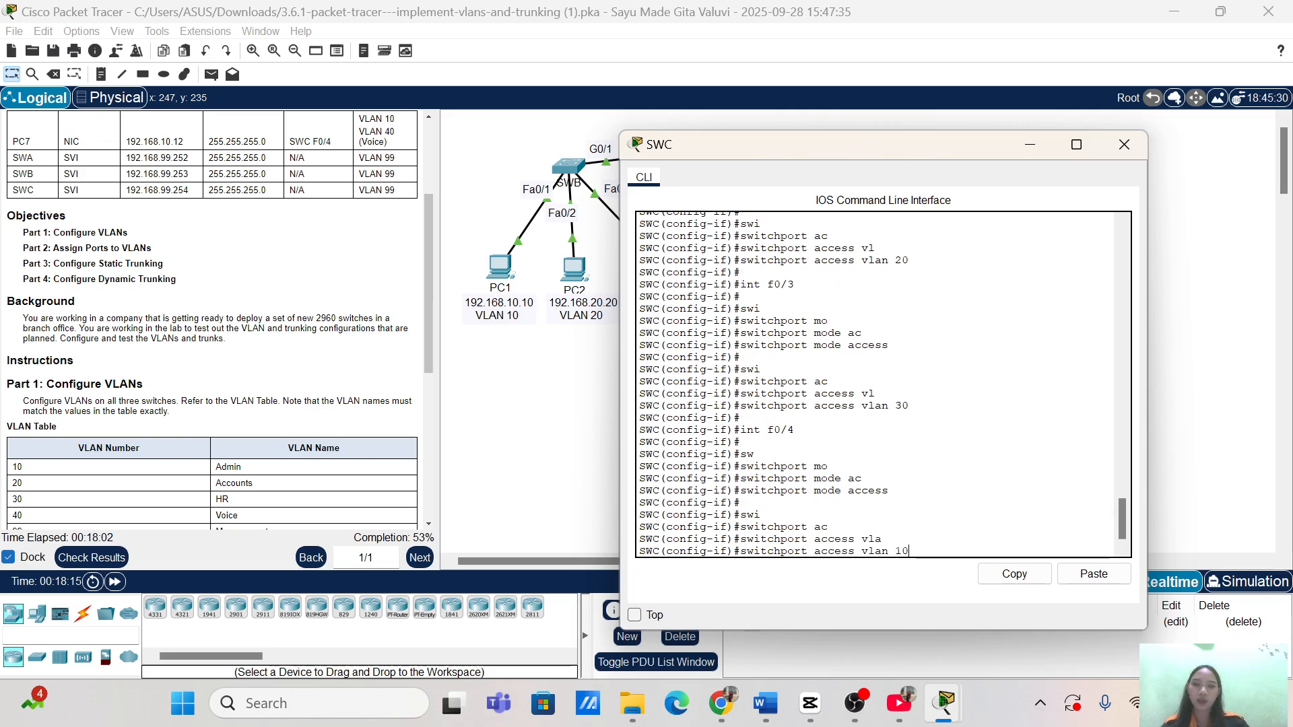
key("Return")
key("Return")
key("Return")
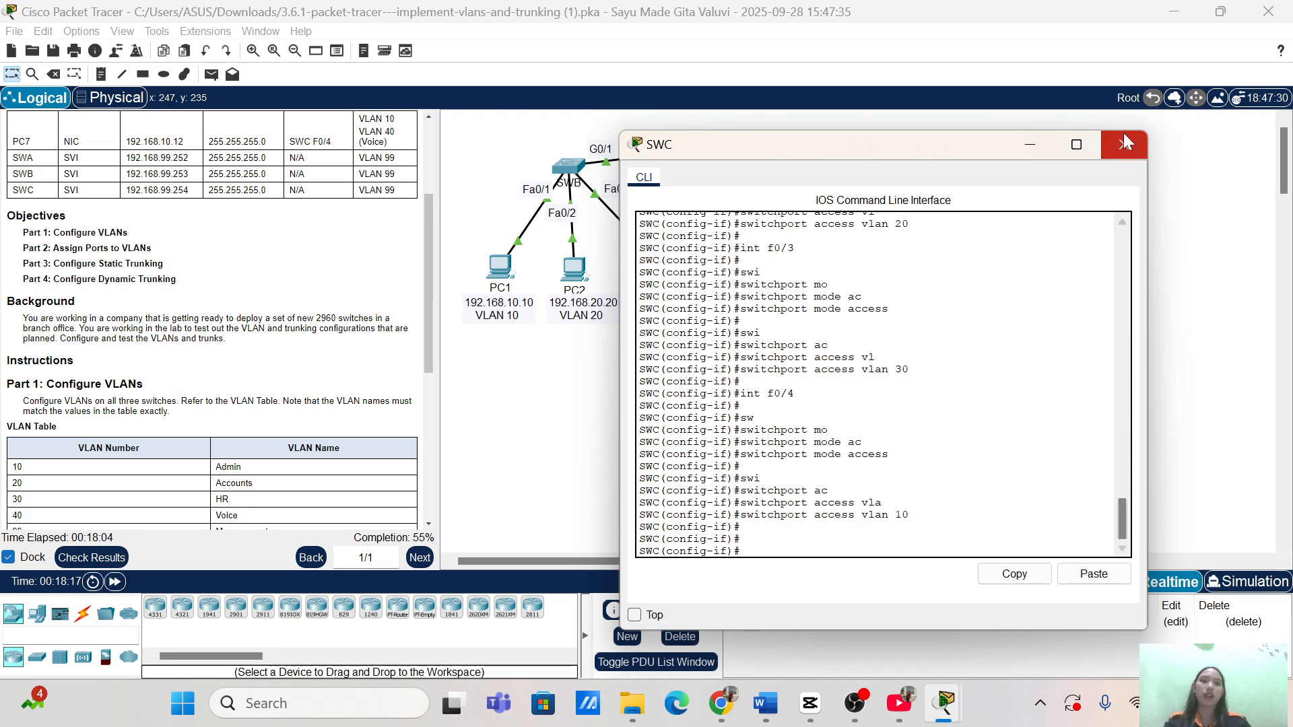
left_click(1123, 138)
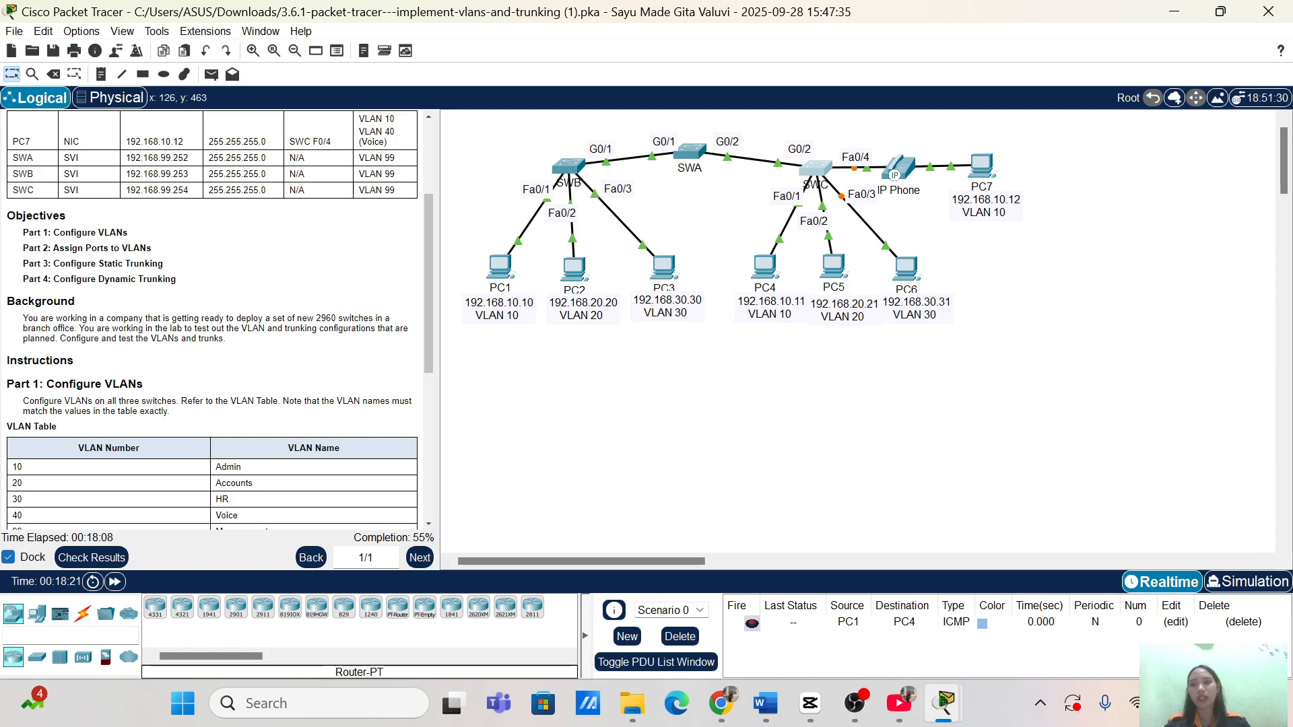
Reopen SWC's command line and leave interface configuration for global configuration mode.
scroll(215, 323, "down", 5)
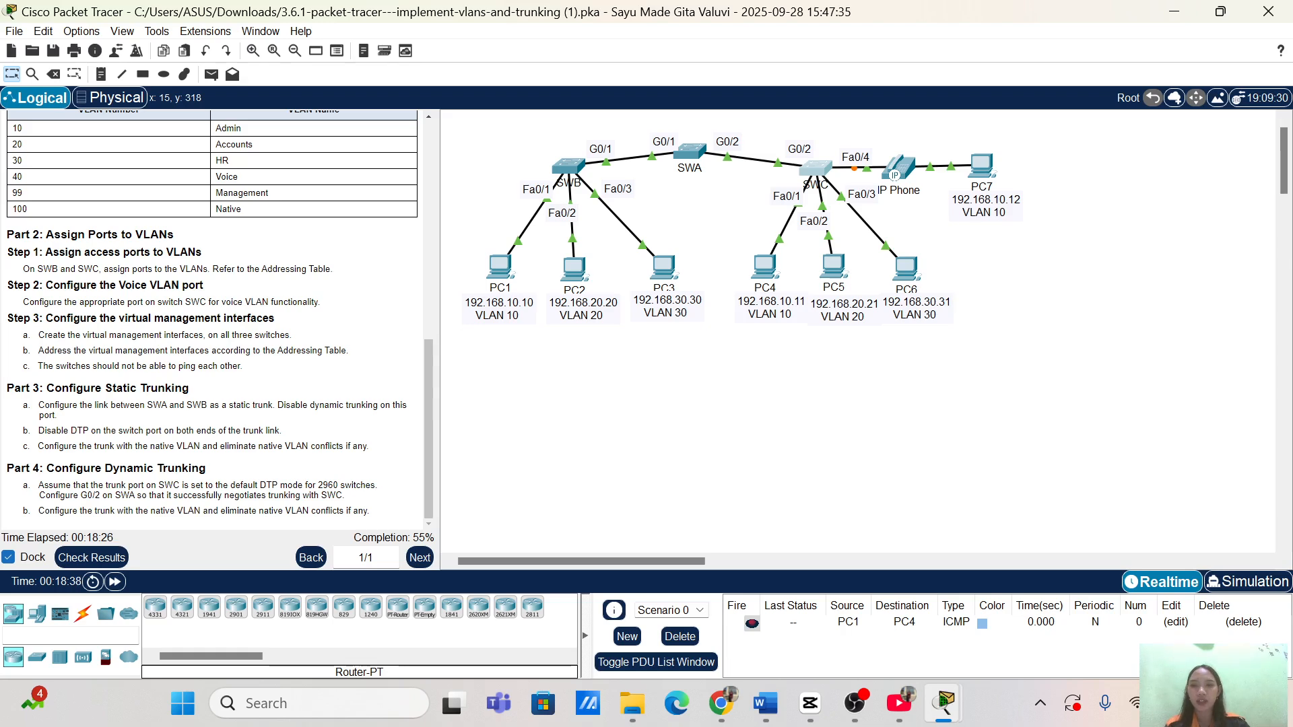
left_click(822, 171)
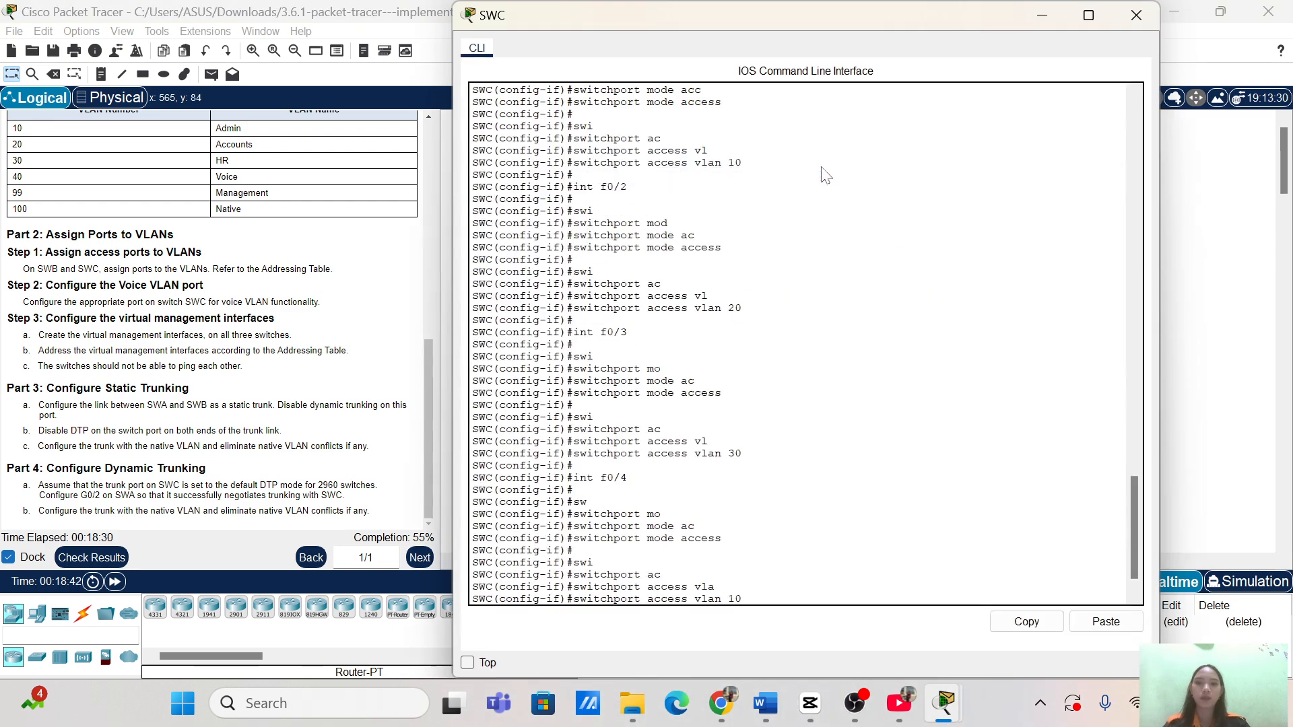
key("Return")
key("Return")
key("Return")
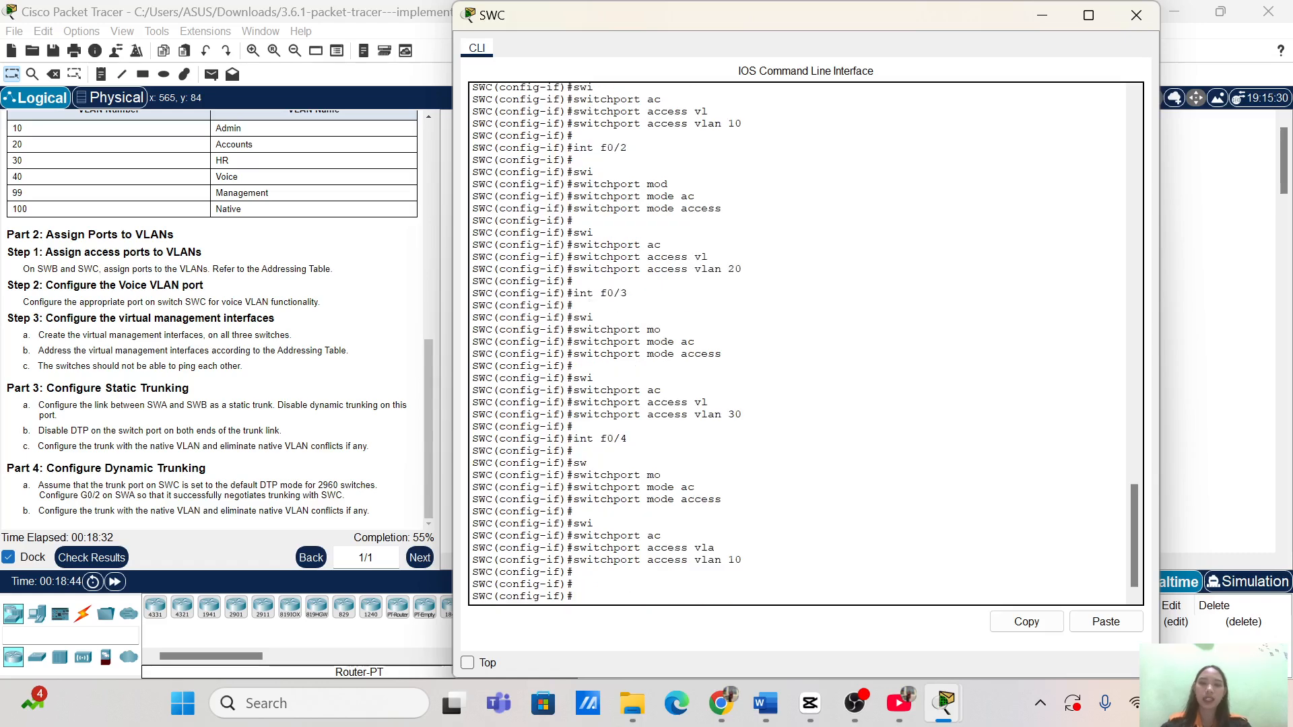
type("exit")
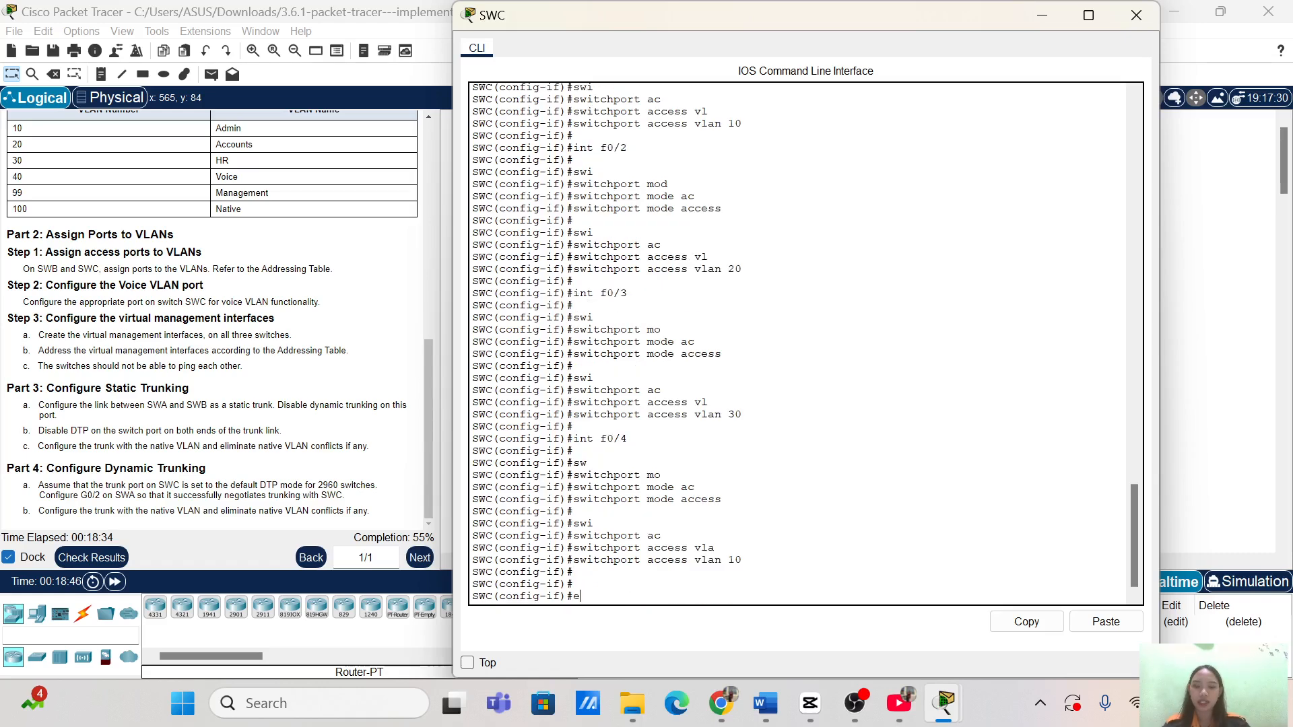
key("Return")
key("Return")
key("Return")
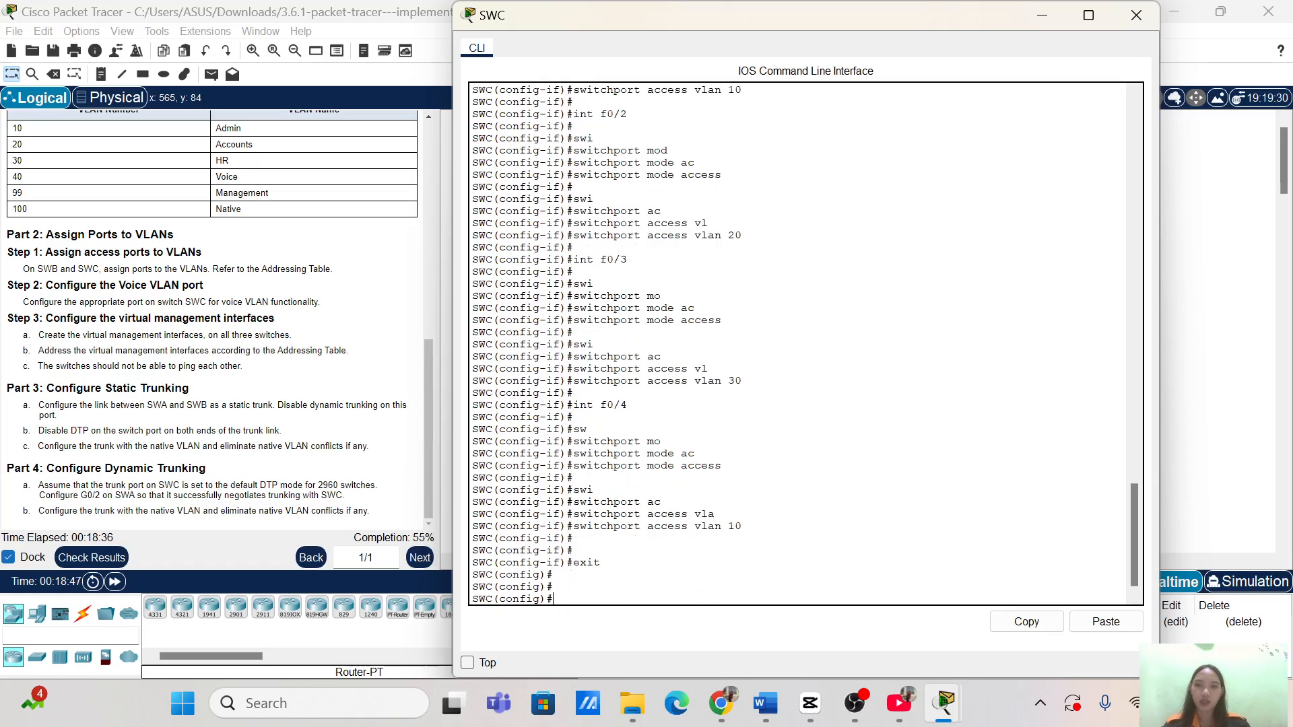
Enter interface f0/4 on SWC and apply mls qos trust cos to it.
type("int ")
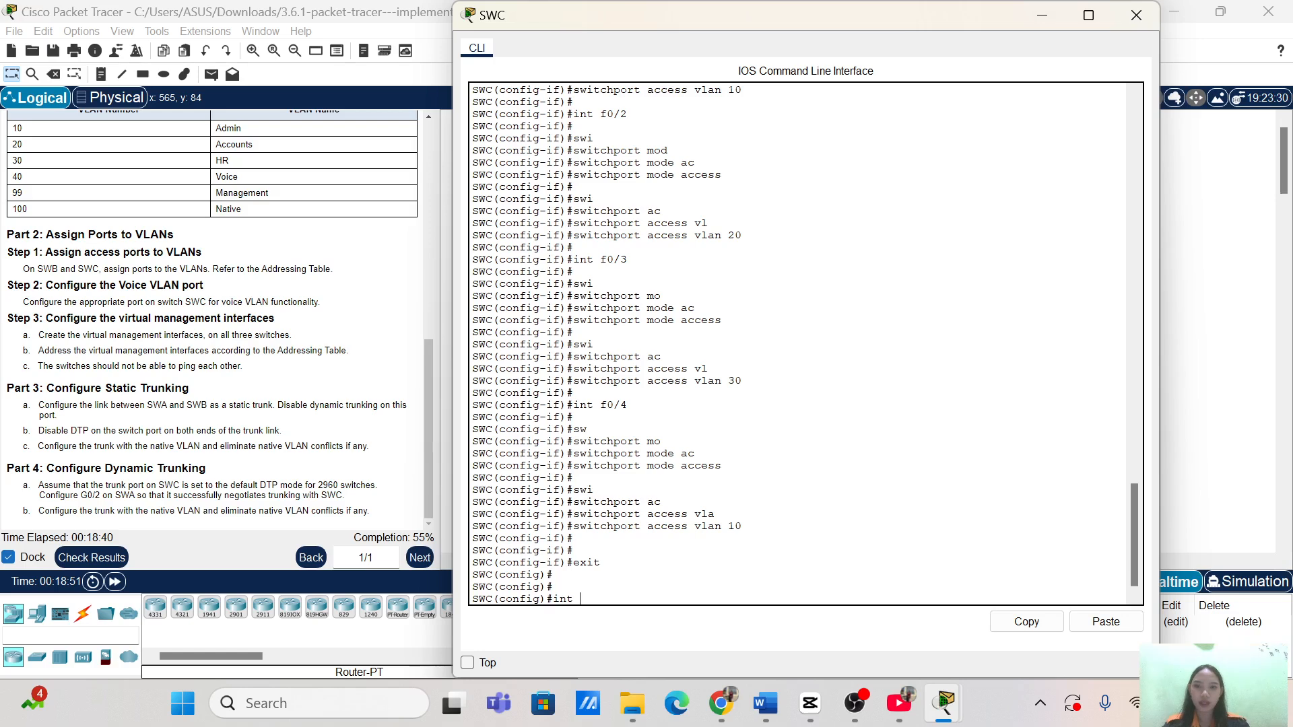
type("f0/4")
key("Return")
key("Return")
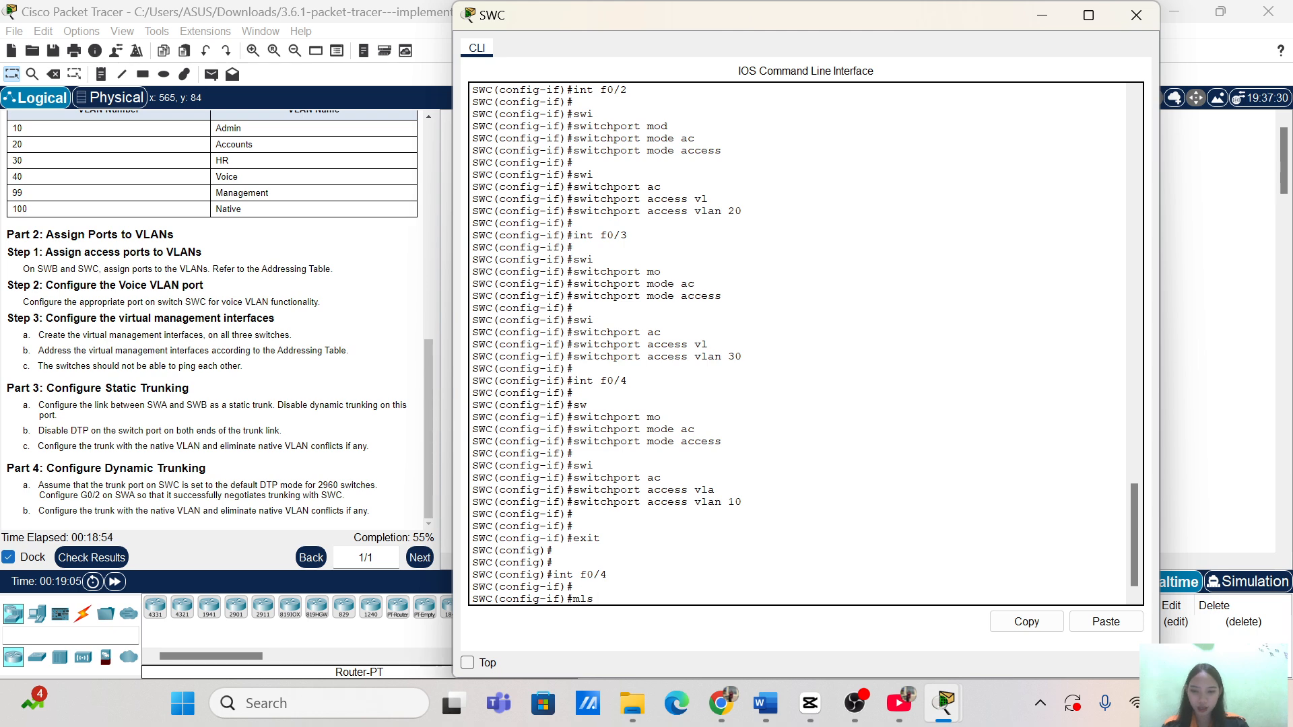
type("o")
type("s t")
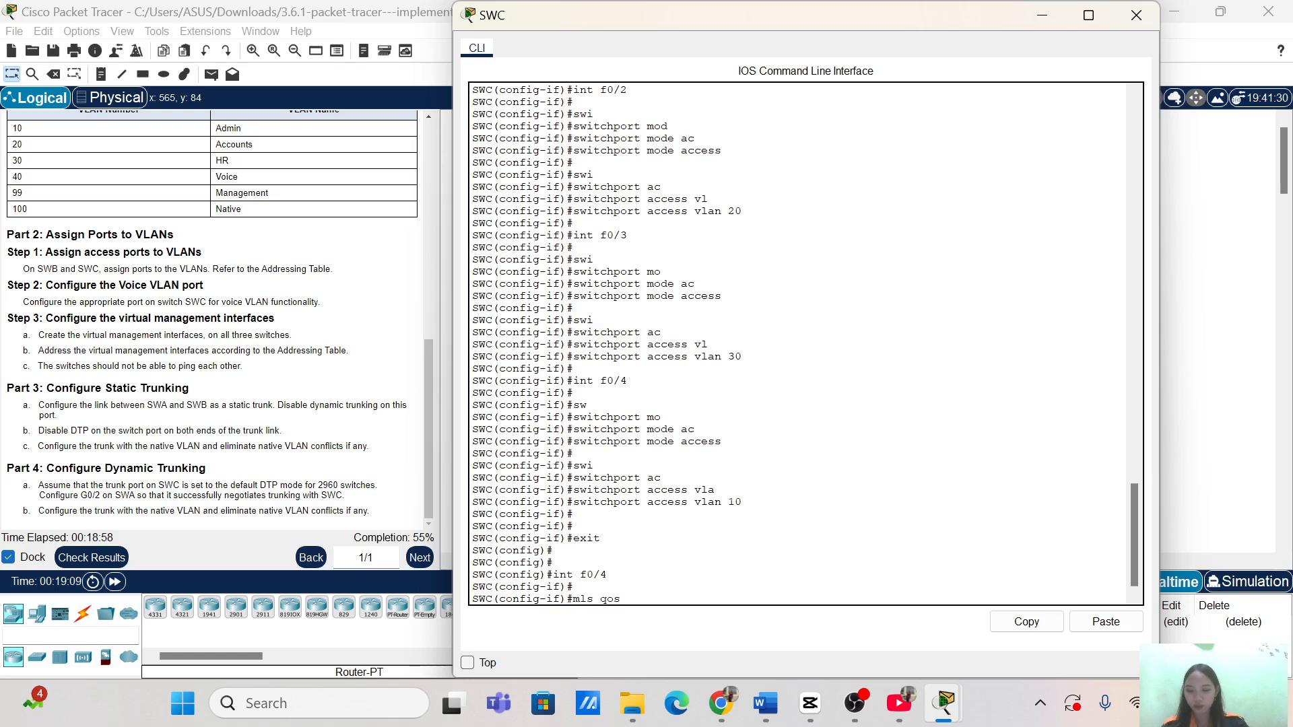
type("r")
key("Tab")
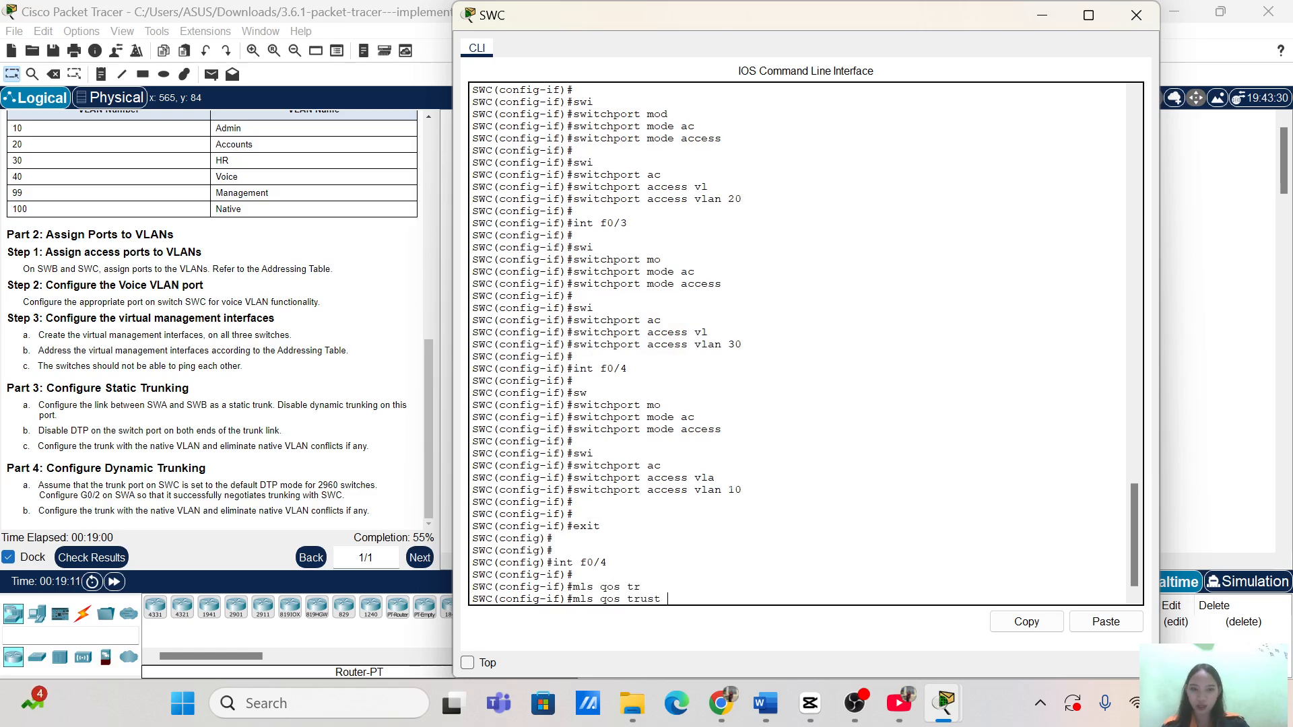
type("c")
key("Tab")
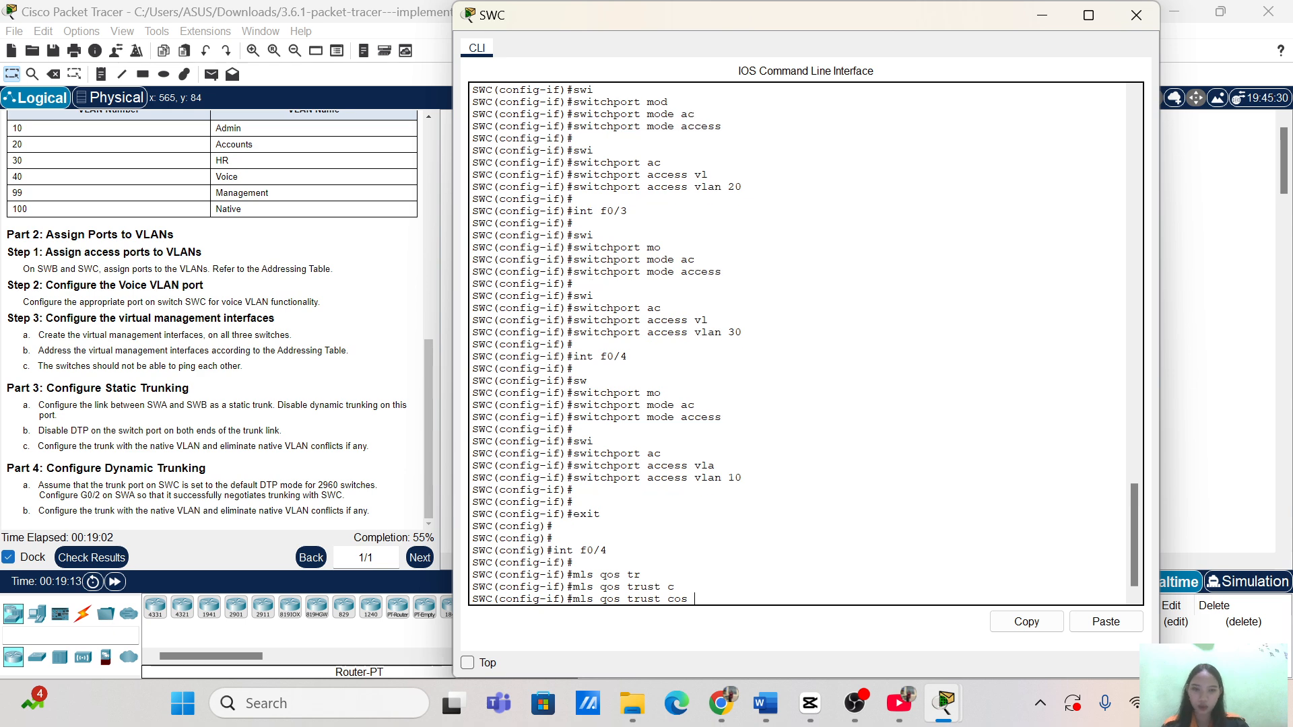
key("Return")
key("Return")
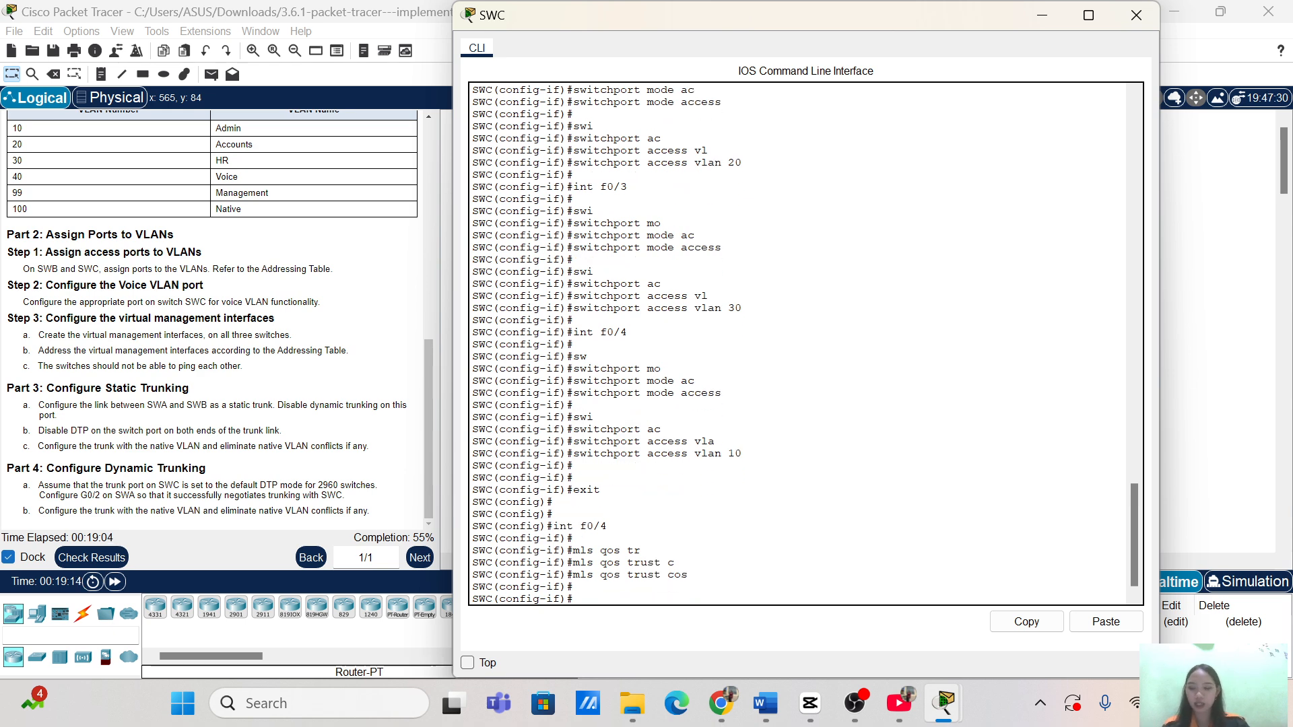
Assign voice VLAN 40 to SWC's f0/4 port and close the switch's window.
type("swi")
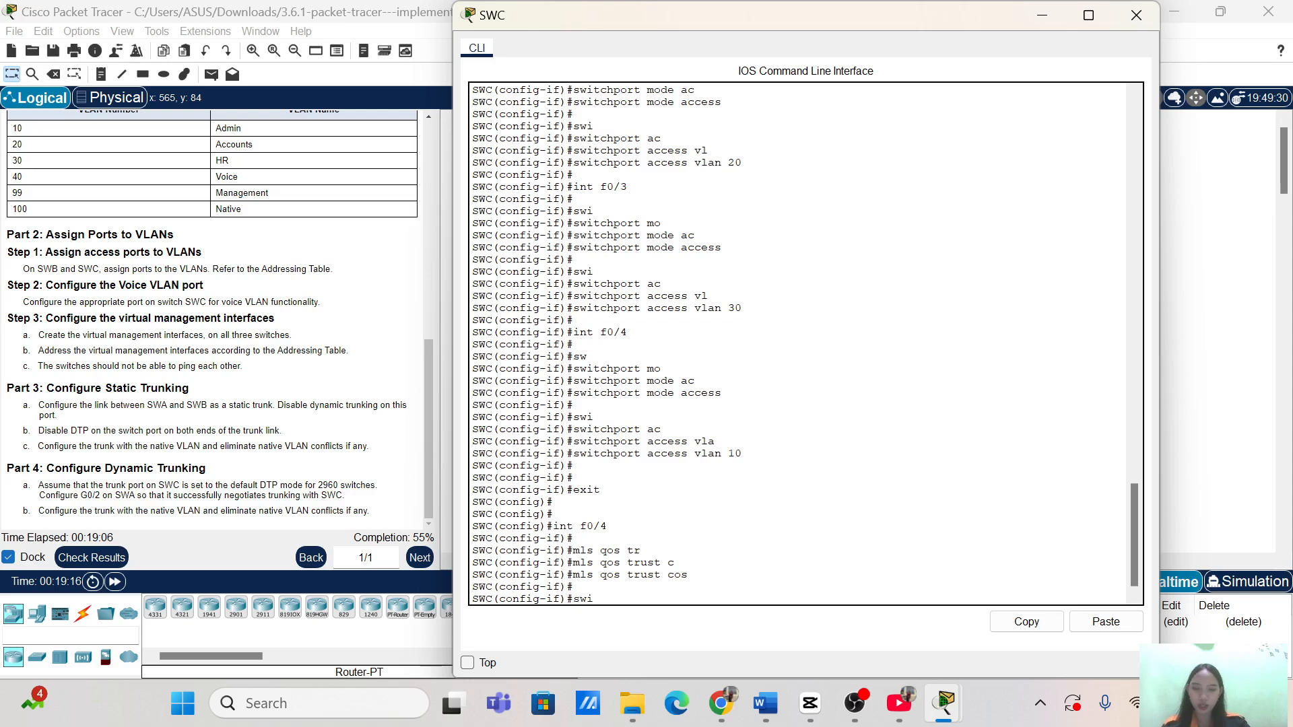
key("Tab")
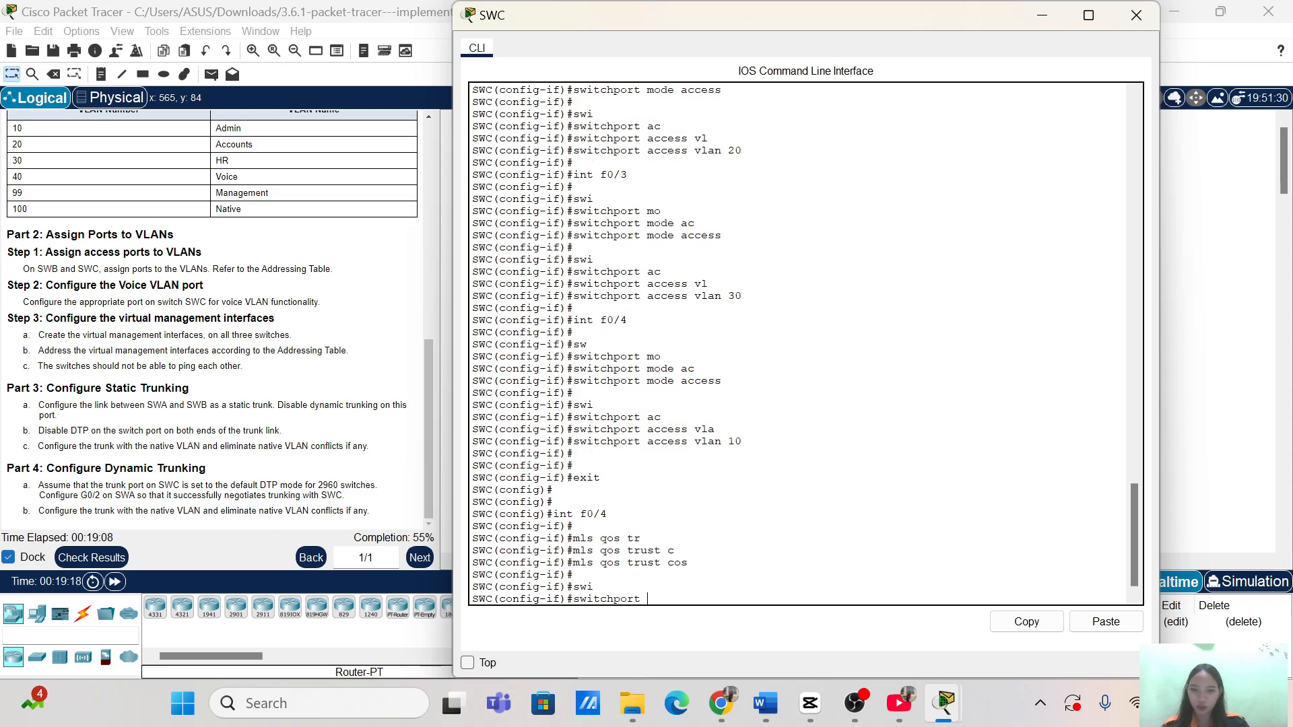
type("vo")
key("Tab")
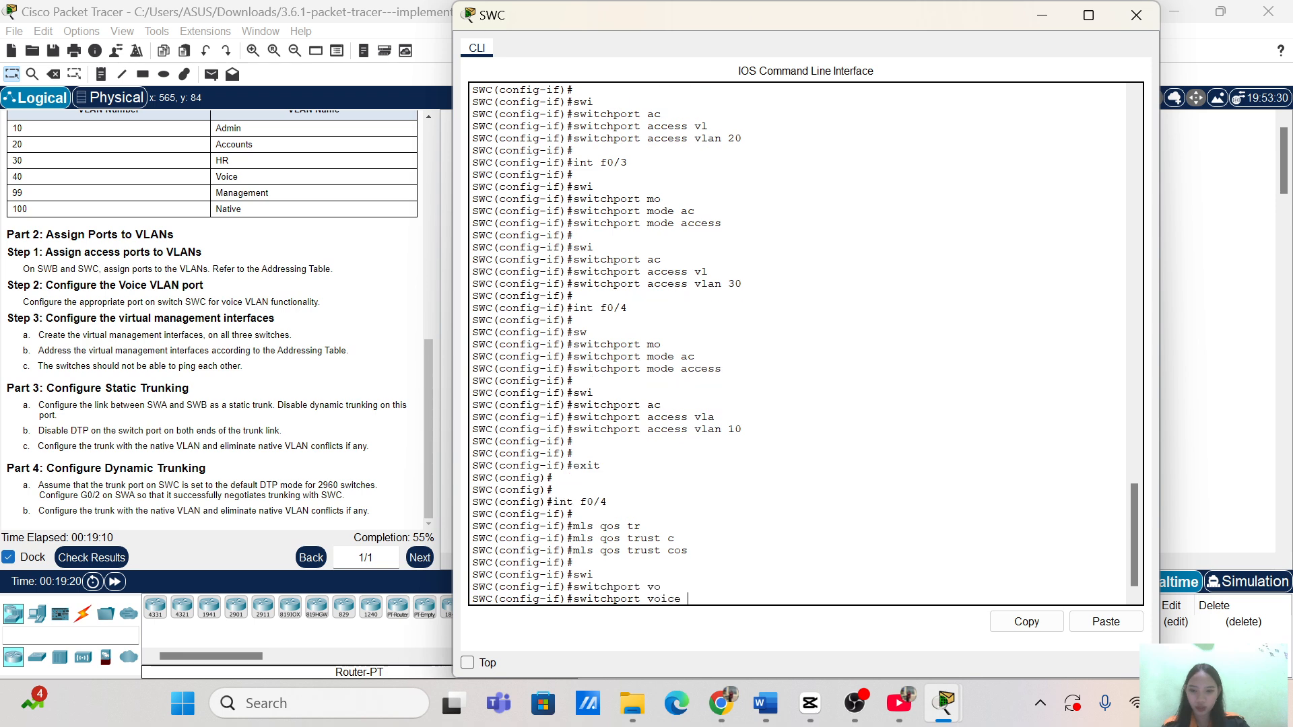
type("vl")
key("Tab")
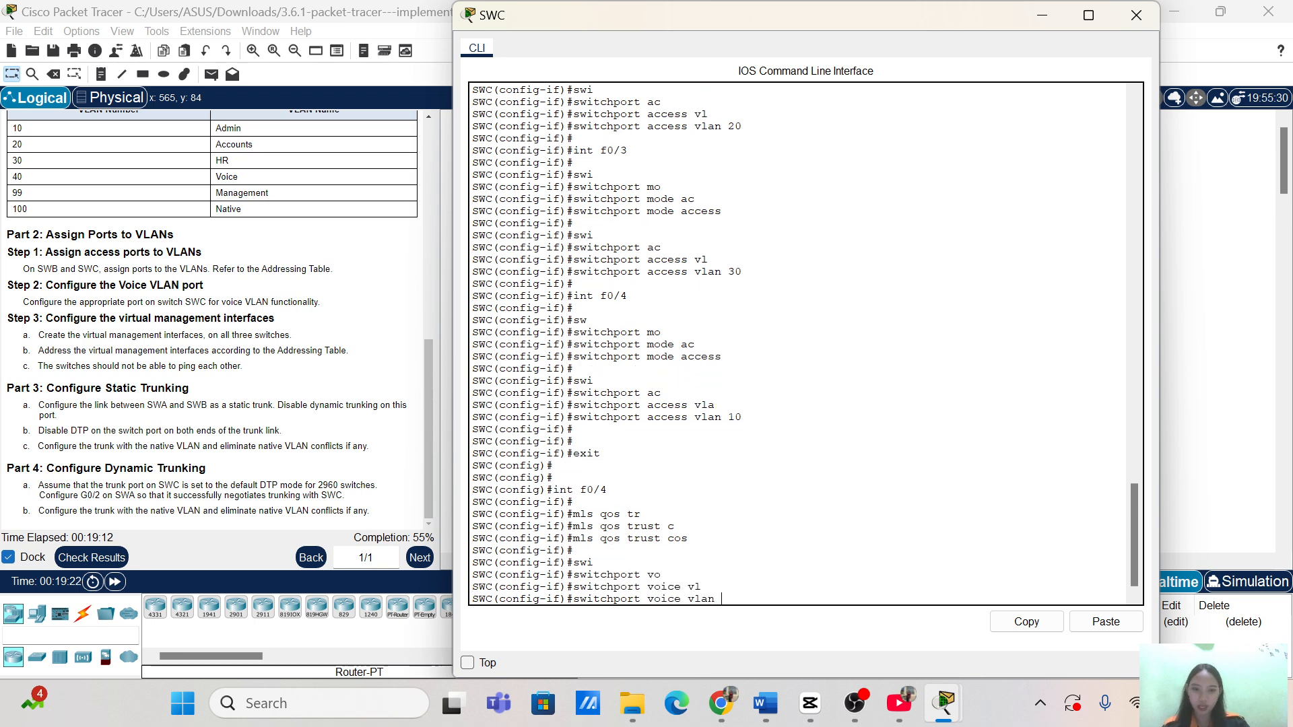
type("40")
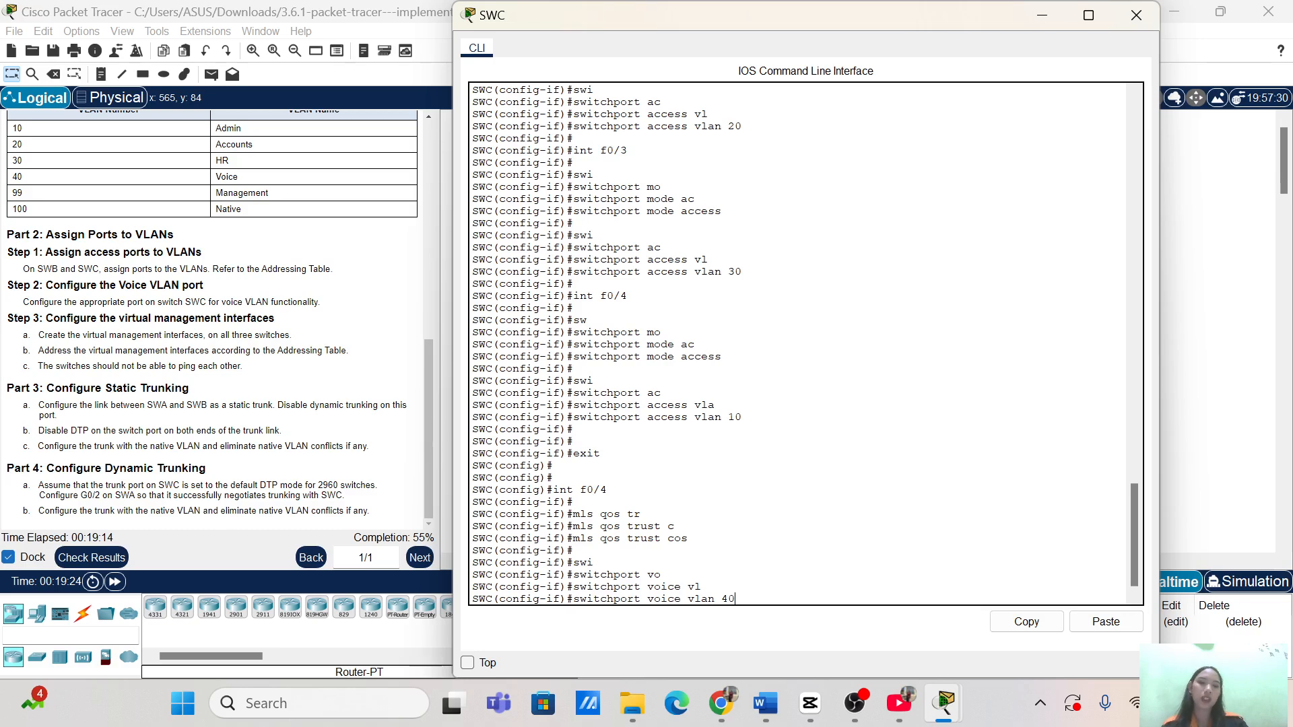
key("Return")
key("Return")
key("Return")
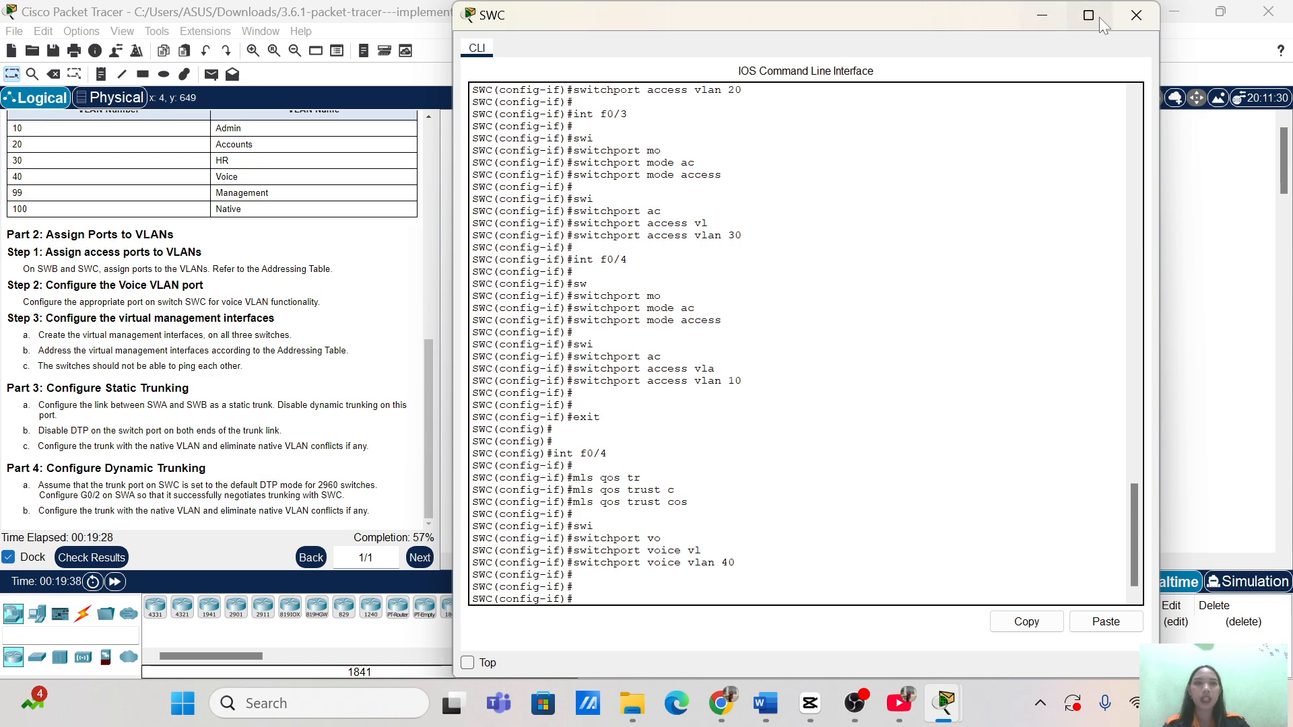
left_click(1136, 15)
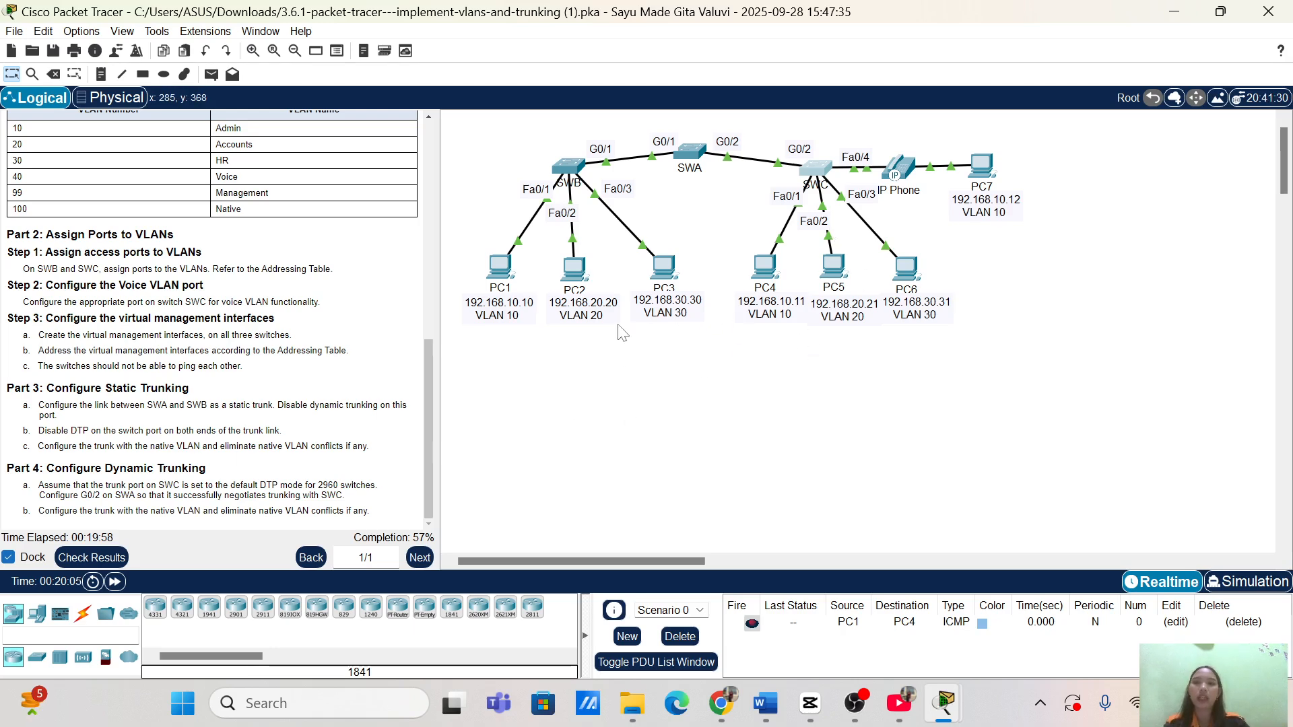
Open SWA's command line and shrink and reposition its window beside the activity instructions.
left_click(696, 154)
key("Return")
key("Return")
key("Return")
key("Return")
key("Return")
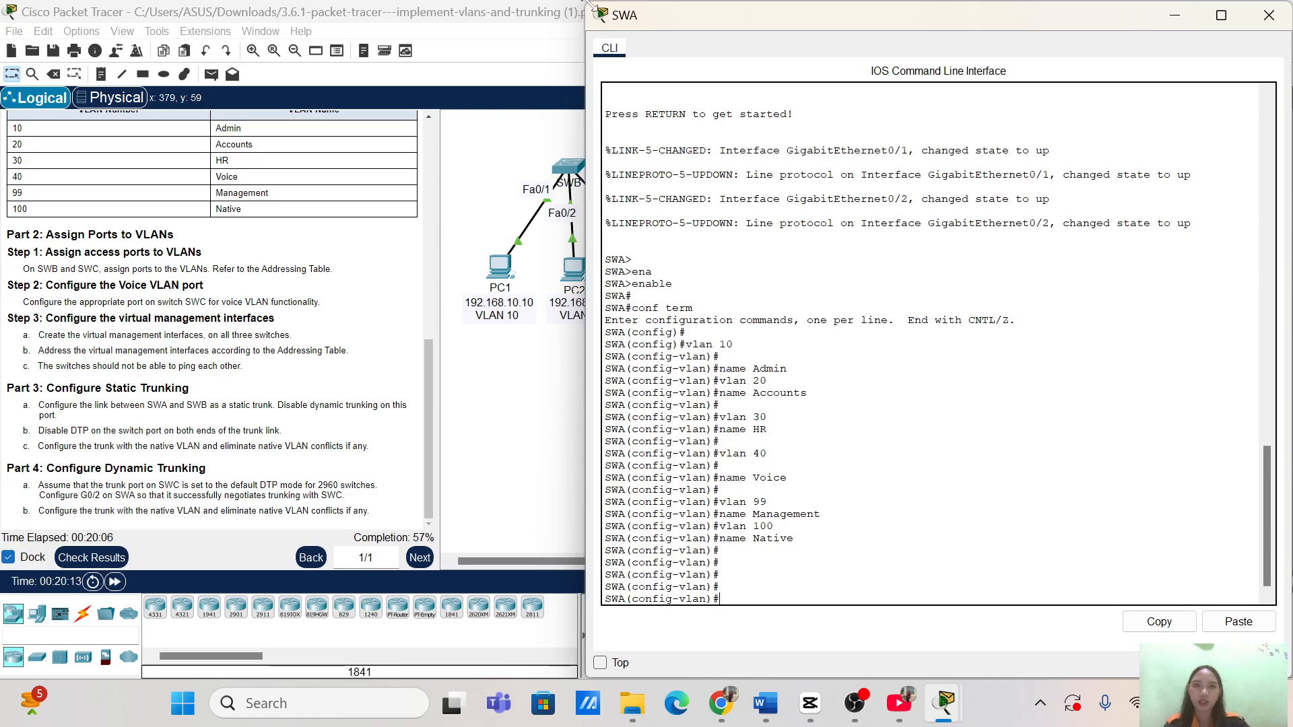
left_click_drag(587, 2, 745, 254)
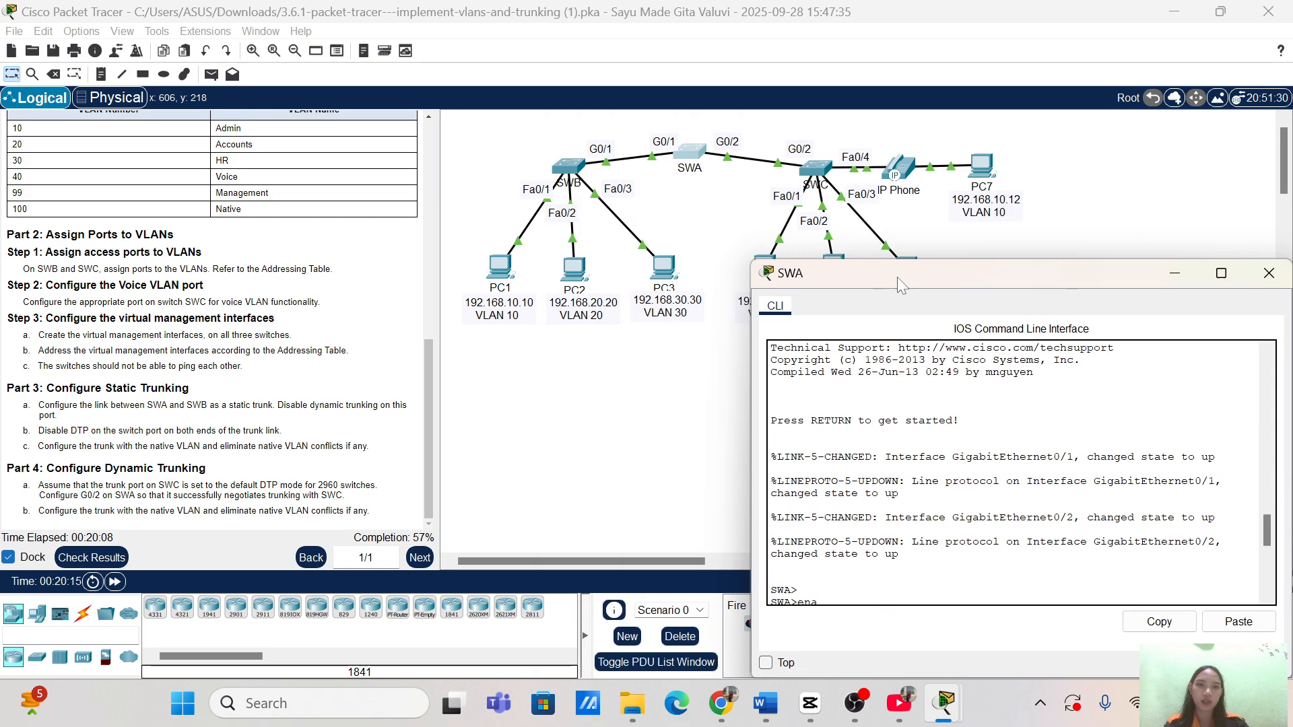
left_click_drag(897, 277, 775, 161)
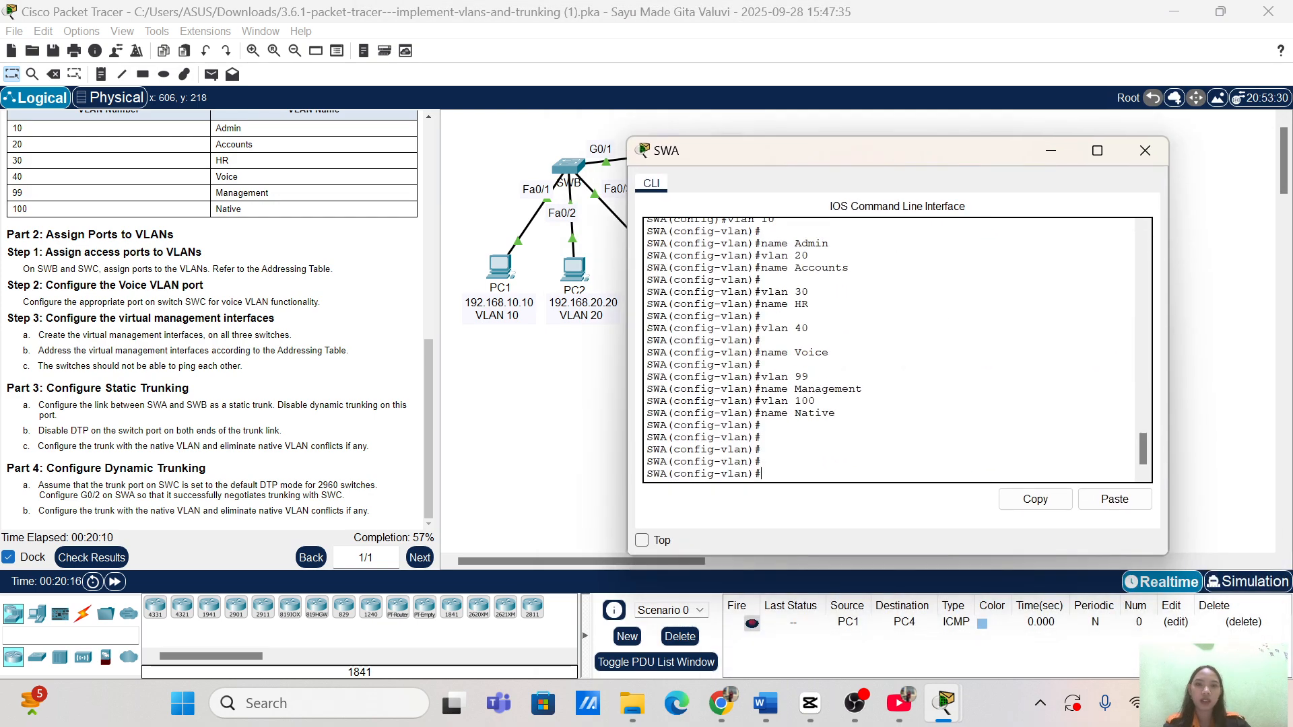
End VLAN configuration on SWA and re-enter global configuration mode from the privileged prompt.
type("e")
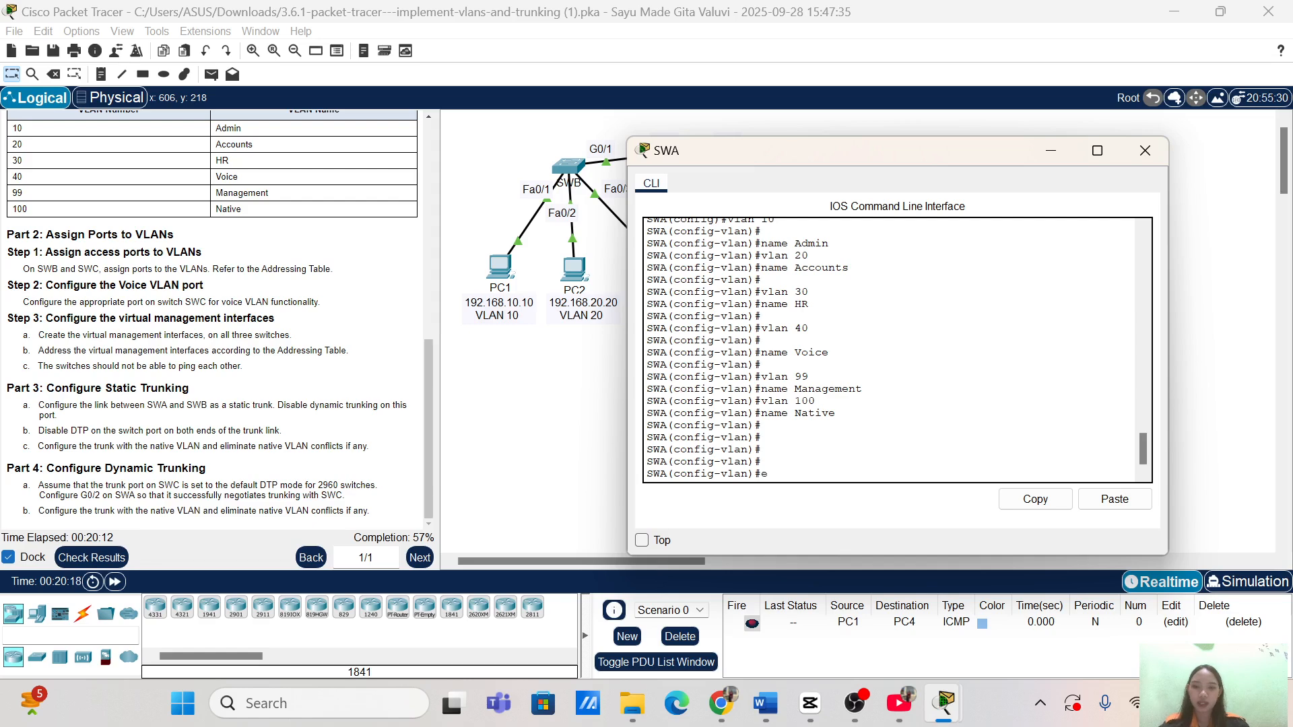
type("nd")
key("Return")
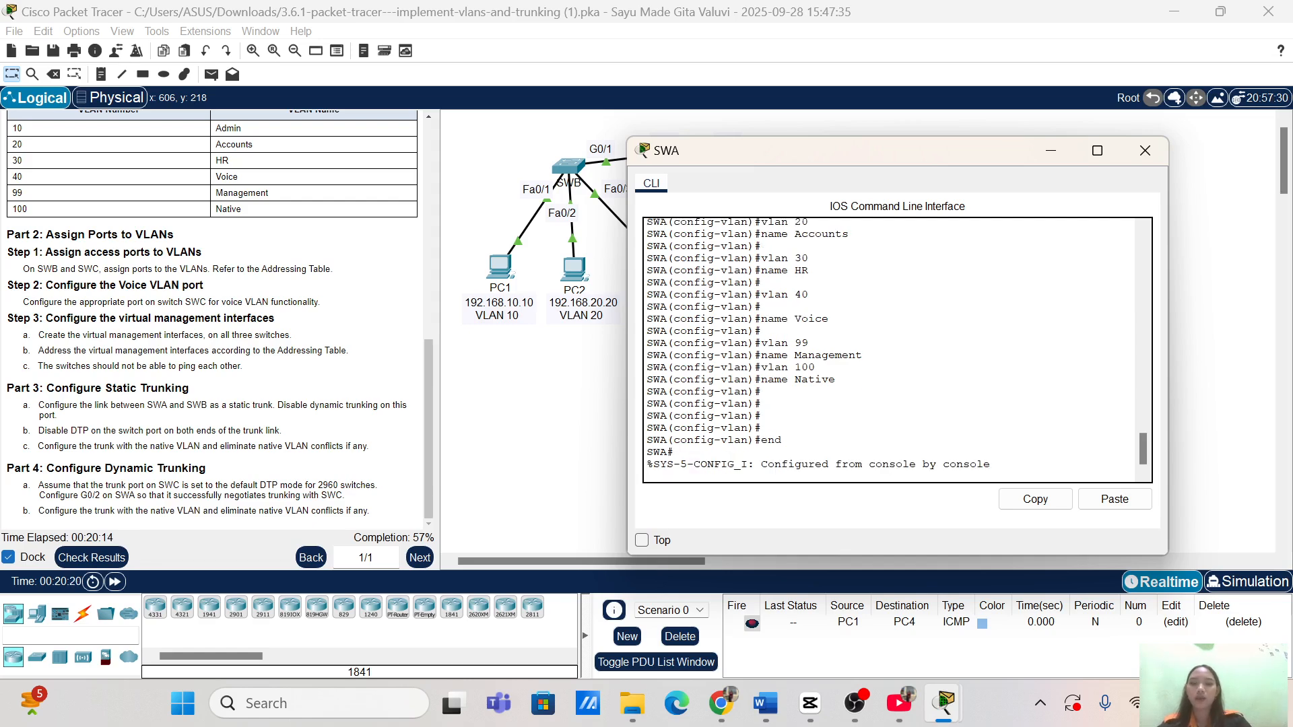
key("Return")
key("Return")
key("Return")
key("Return")
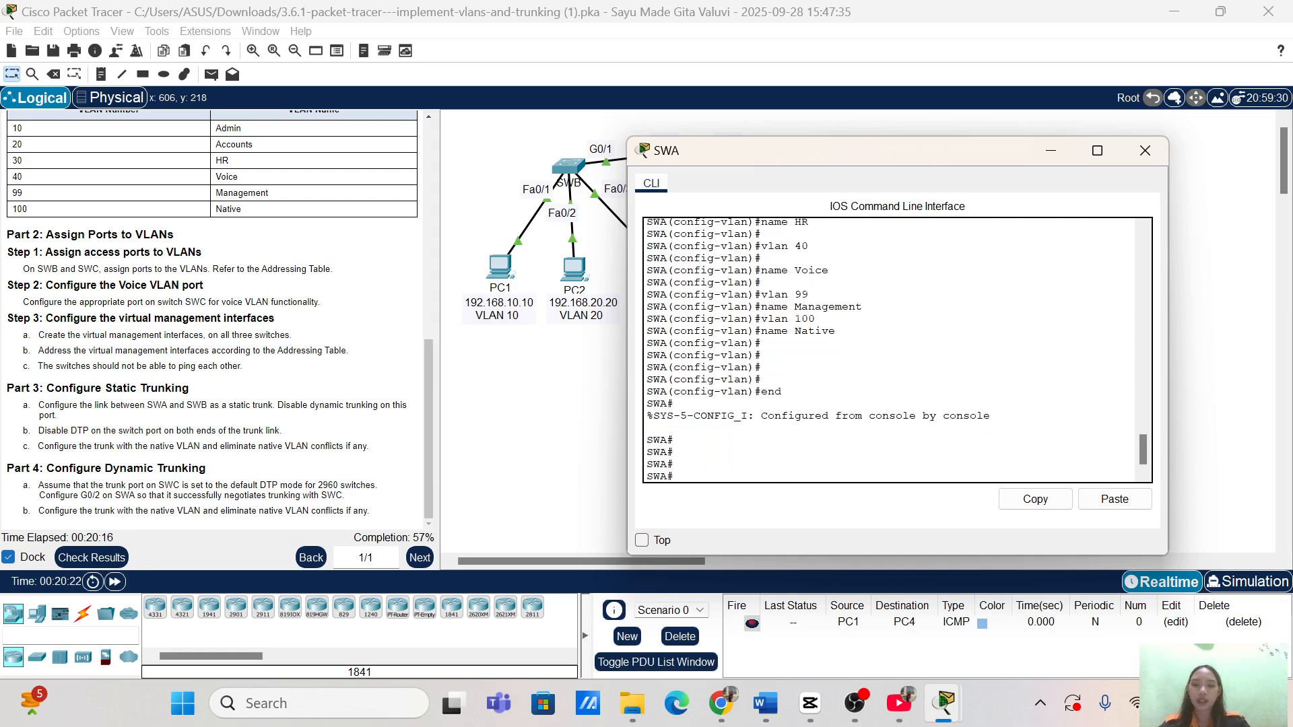
type("conf term")
key("Return")
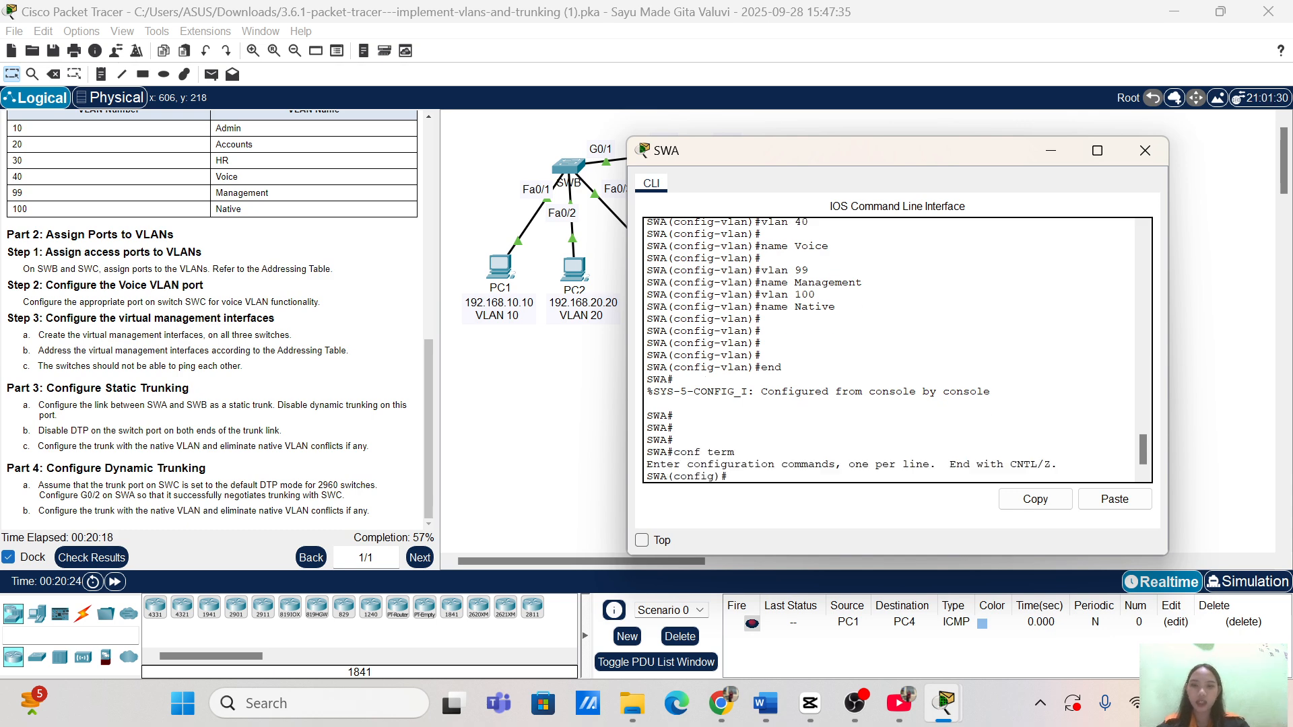
key("Return")
Create the VLAN 99 management interface on SWA and enter its configuration mode.
type("int v")
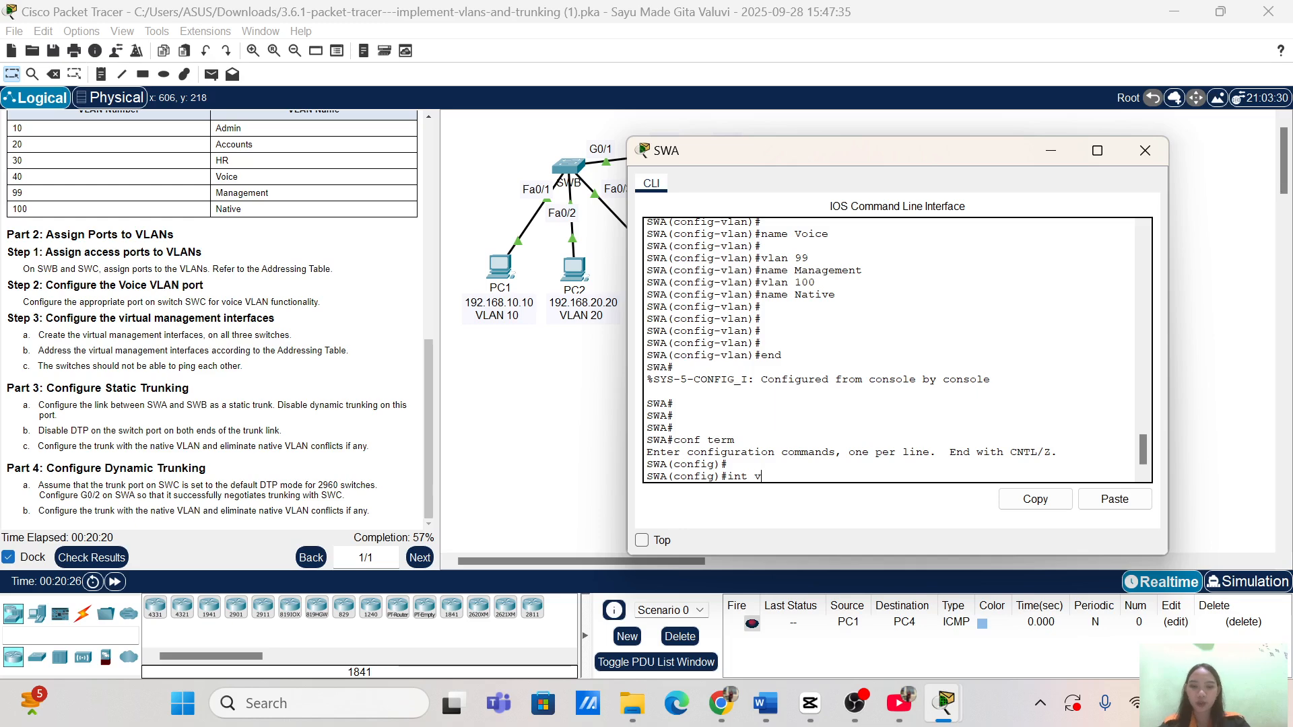
type("lan 99")
key("Return")
key("Return")
key("Return")
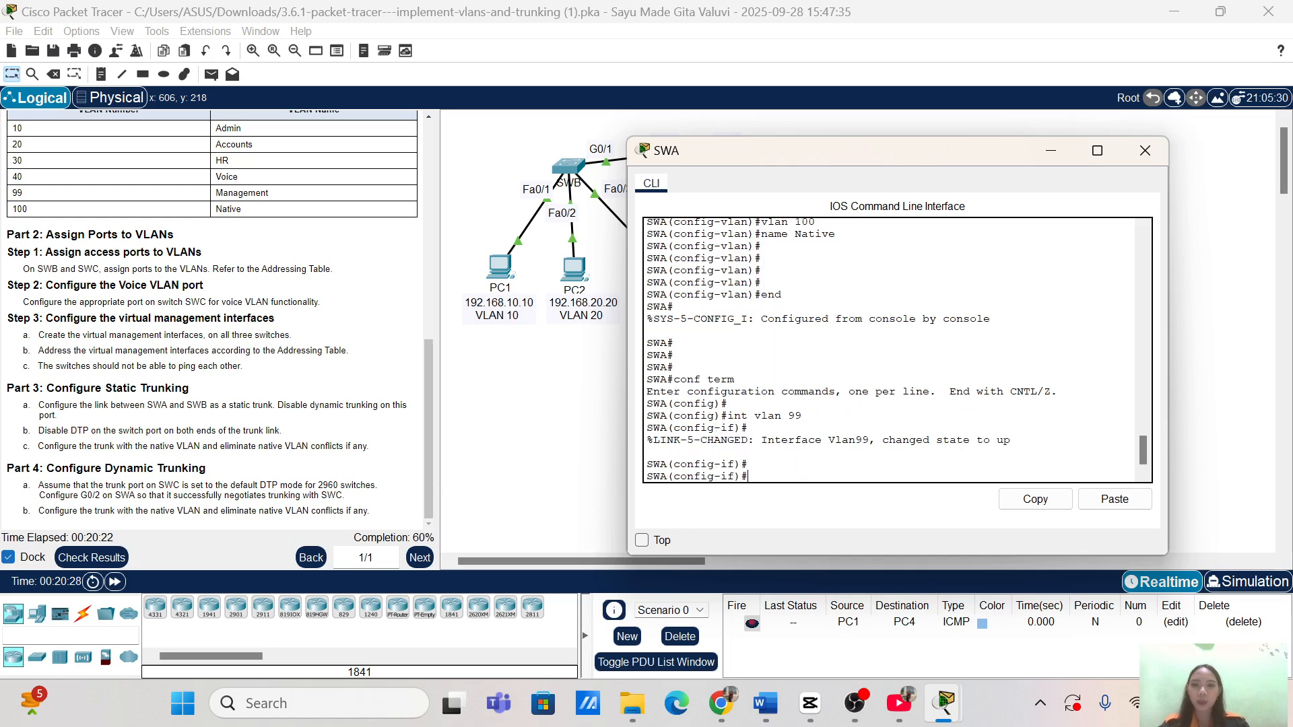
Look up SWA in the Addressing Table and assign 192.168.99.252 255.255.255.0 to its VLAN 99 interface.
type("ip ad")
key("Tab")
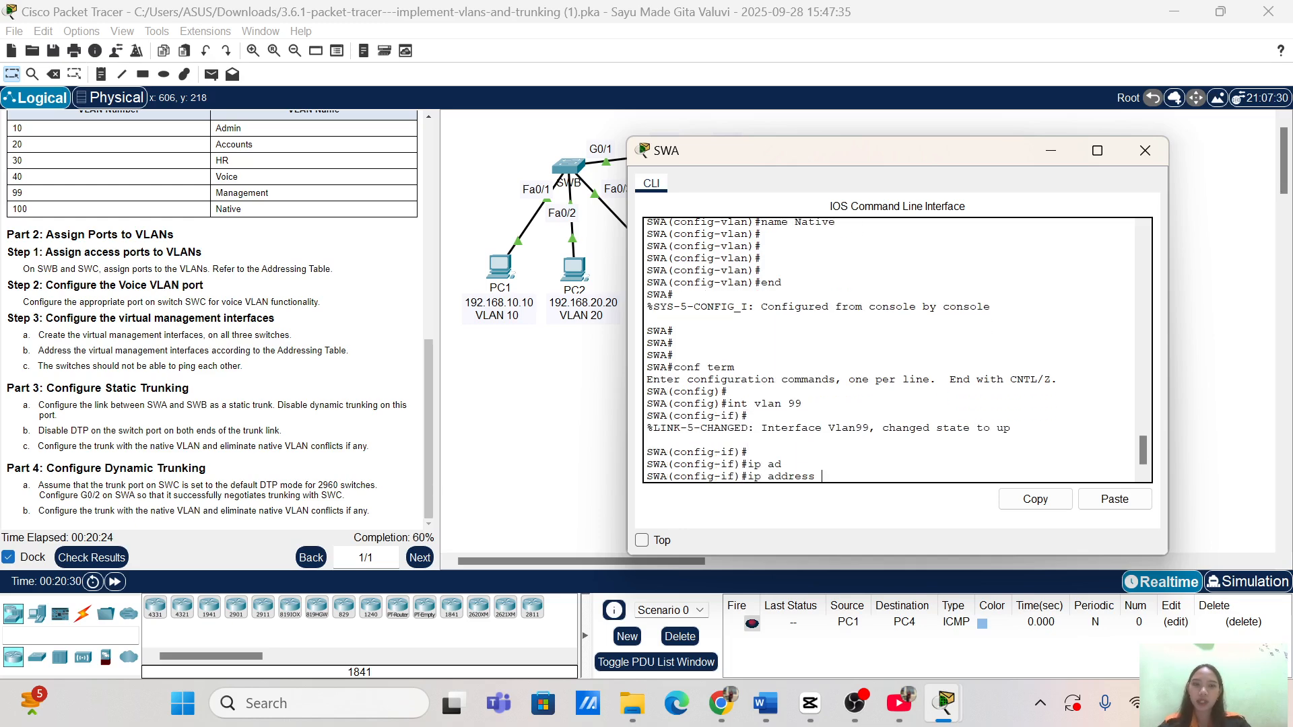
scroll(334, 345, "up", 3)
scroll(334, 345, "up", 3)
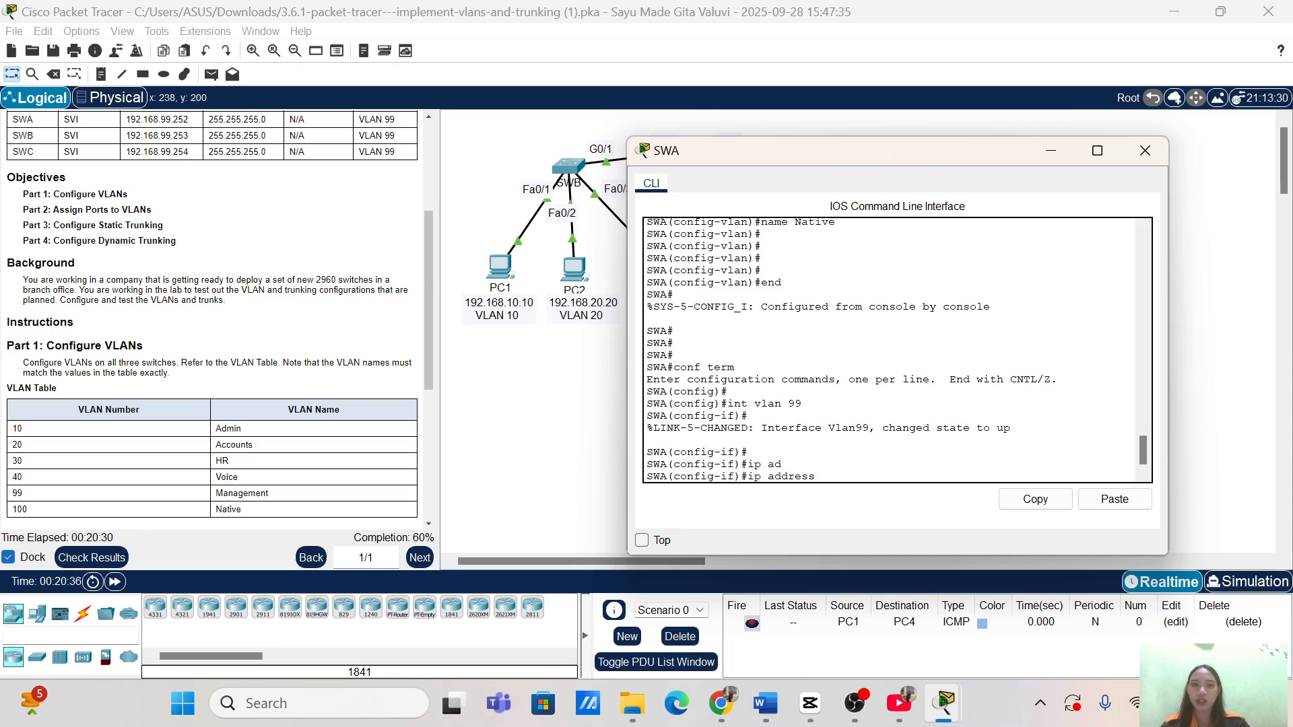
type("192.168")
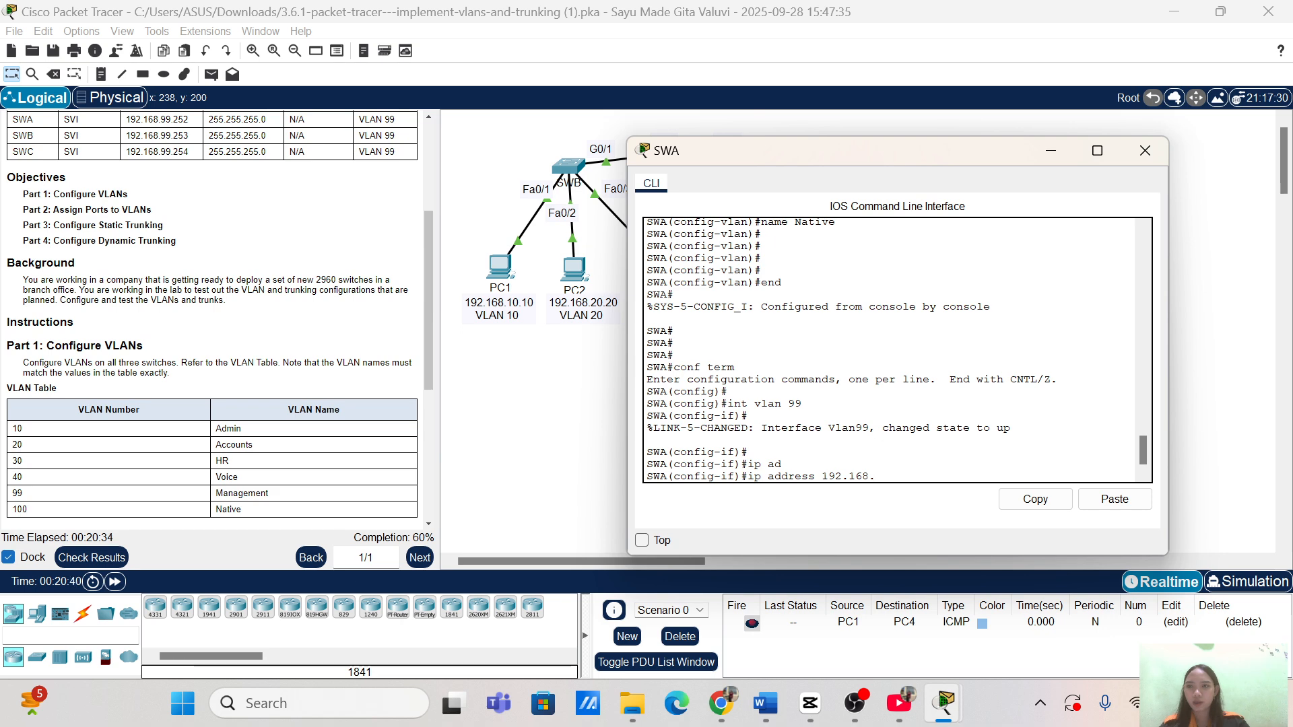
type(".99.252 ")
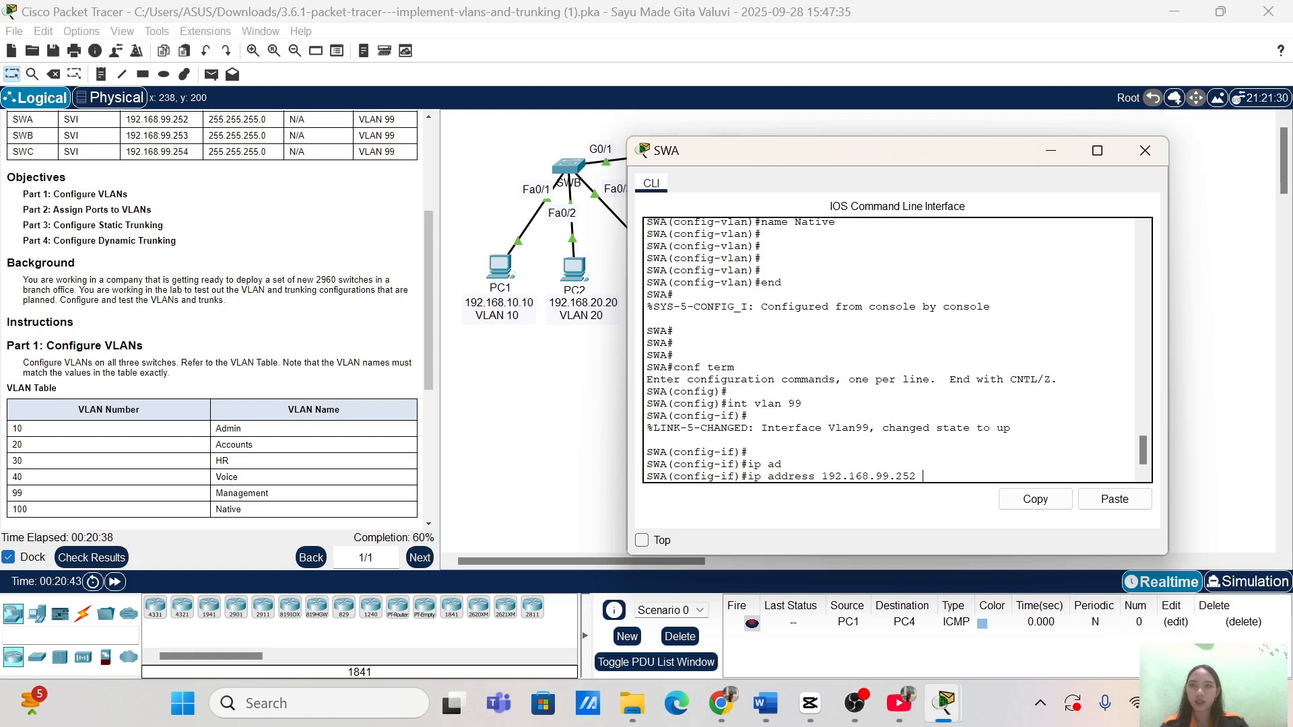
type("255.255.255.")
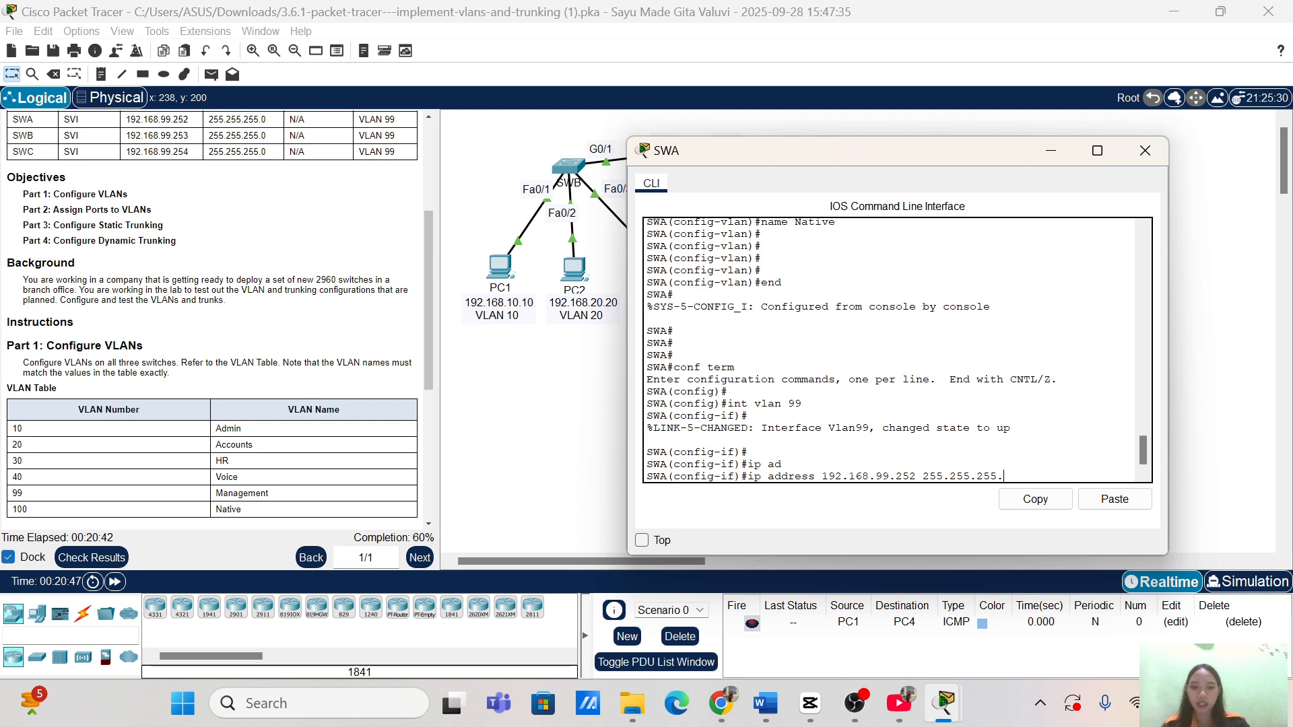
type("2")
type("0")
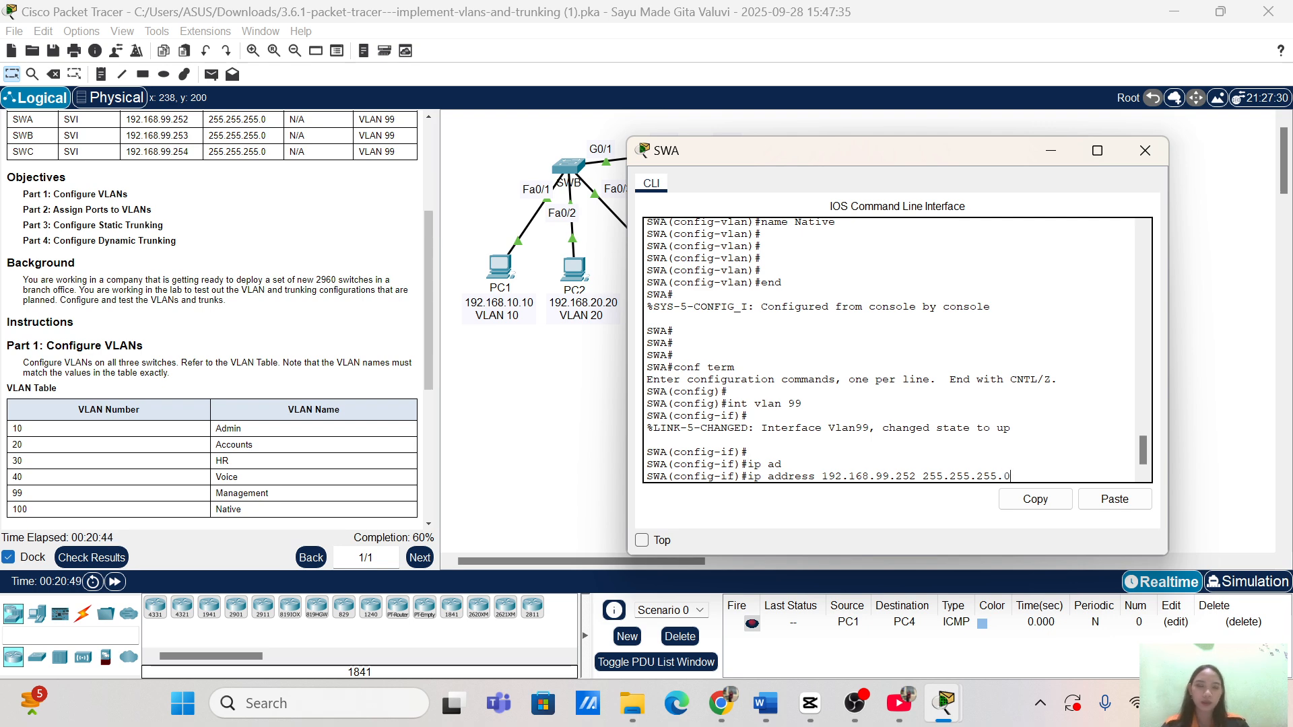
key("Return")
key("Return")
key("Return")
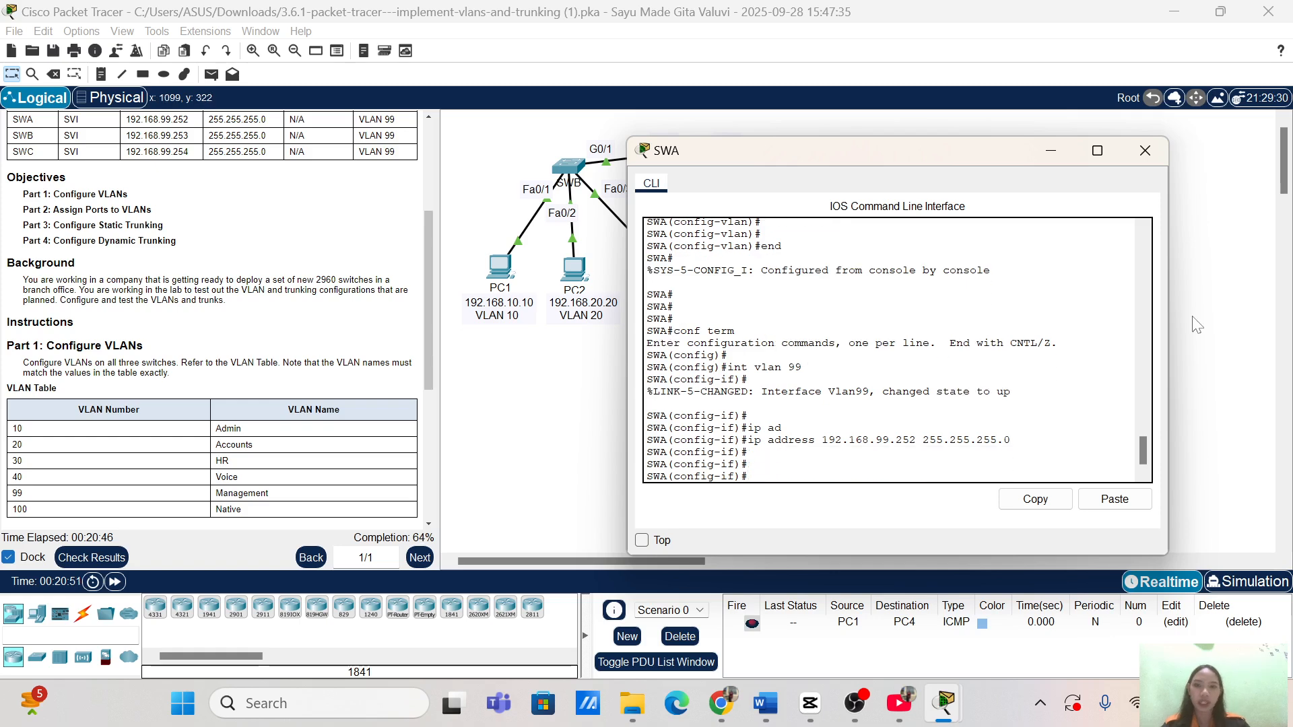
Enable SWA's VLAN 99 interface with no shutdown and close the switch's window.
type("no sh")
key("Tab")
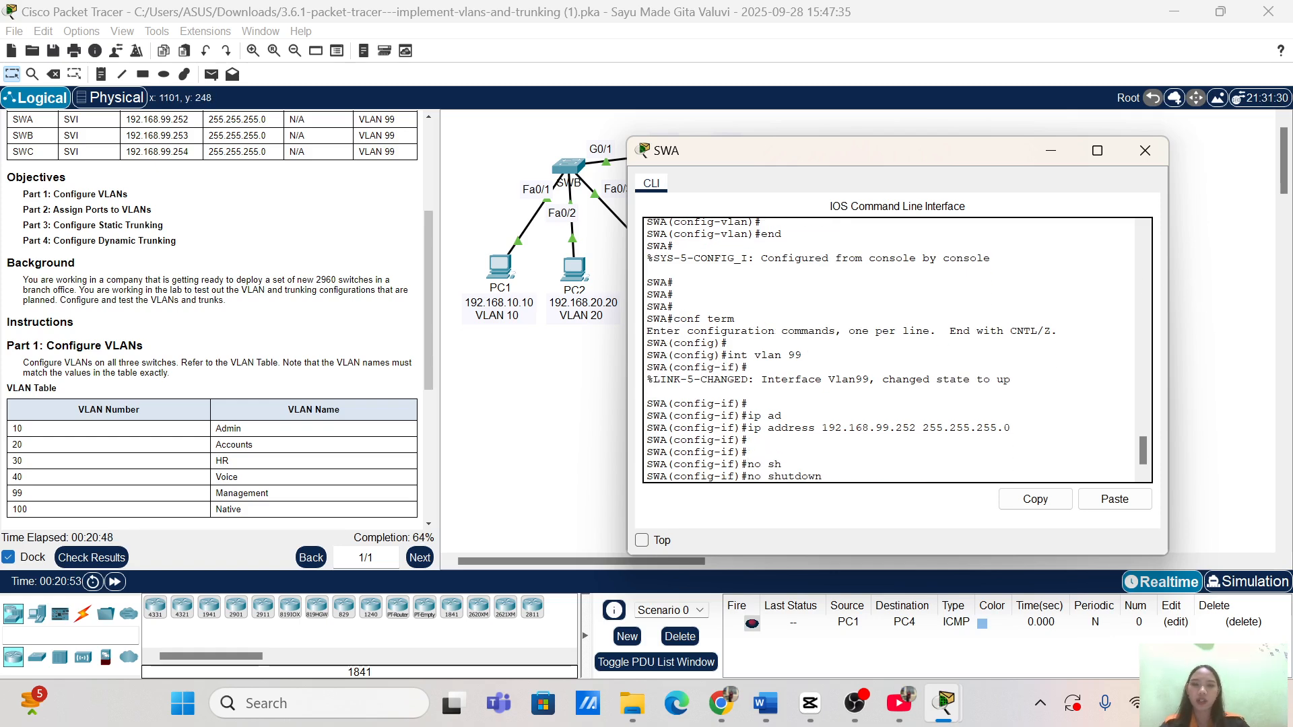
key("Return")
key("Return")
key("Return")
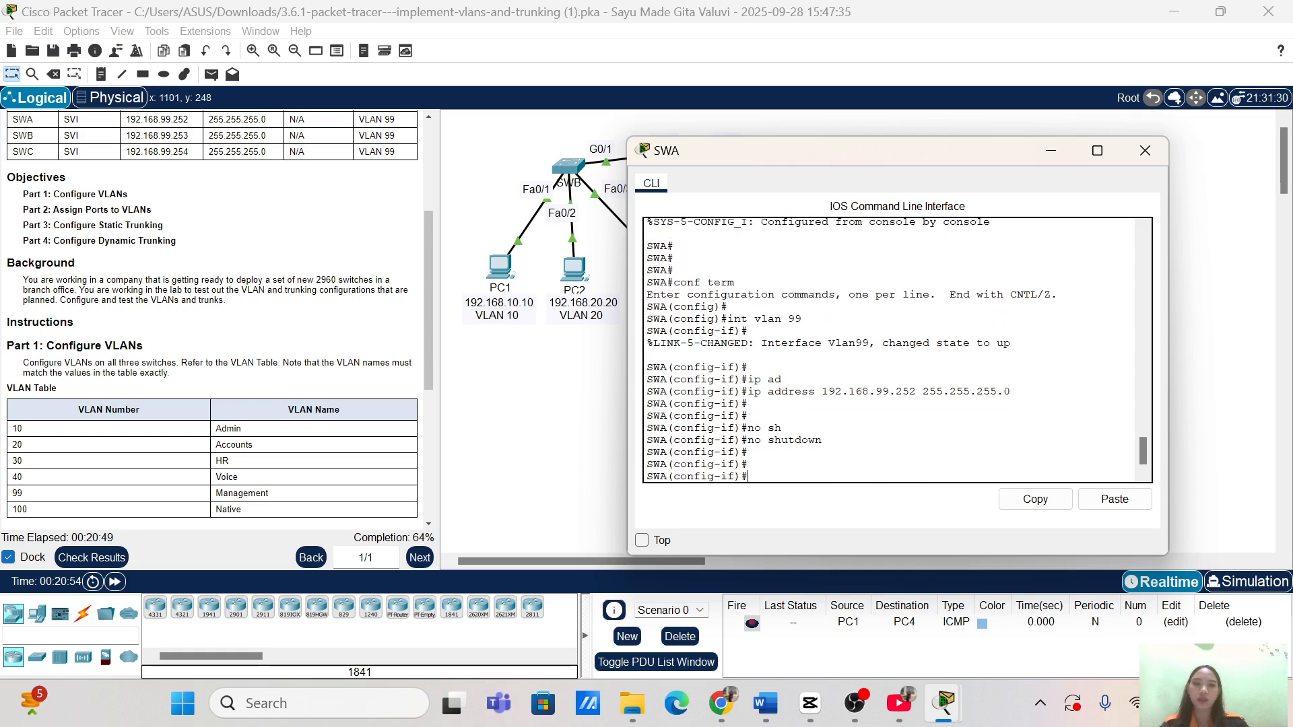
left_click(1149, 151)
Open SWB's command line, shrink its window to uncover the topology, and go to the current prompt.
left_click(569, 174)
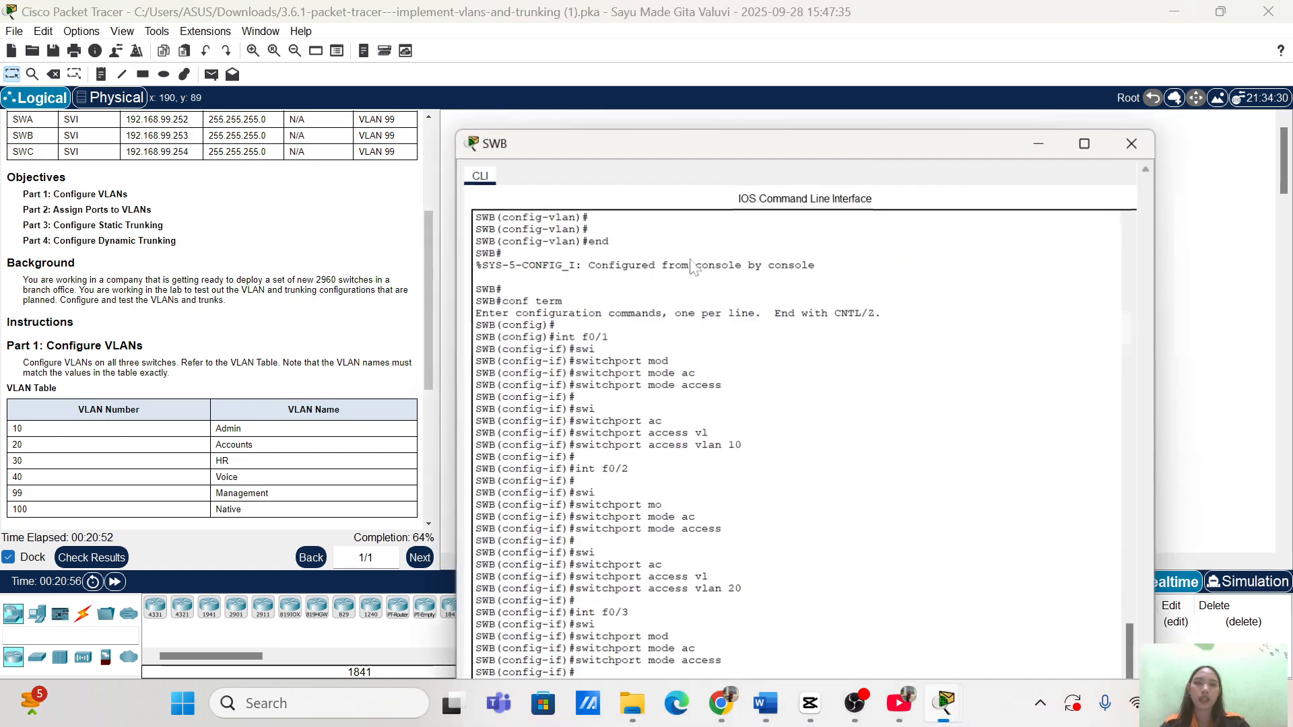
left_click_drag(454, 143, 458, 7)
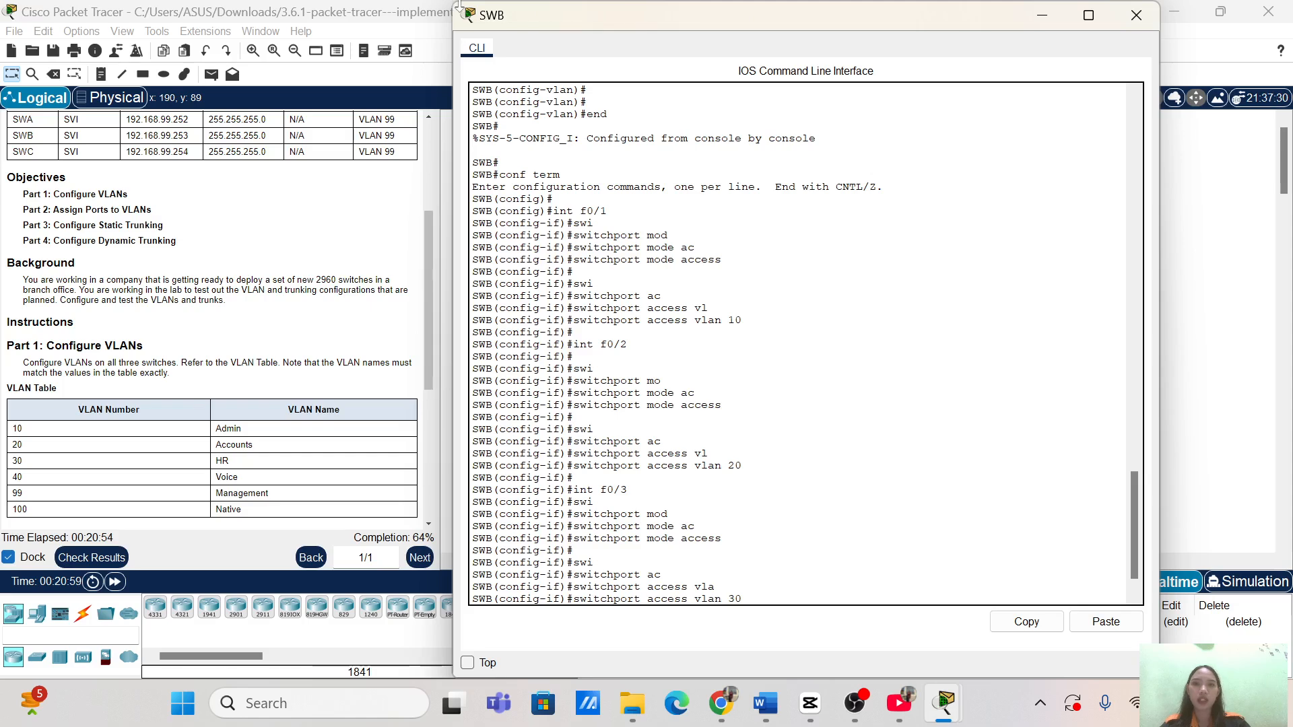
left_click_drag(456, 3, 647, 214)
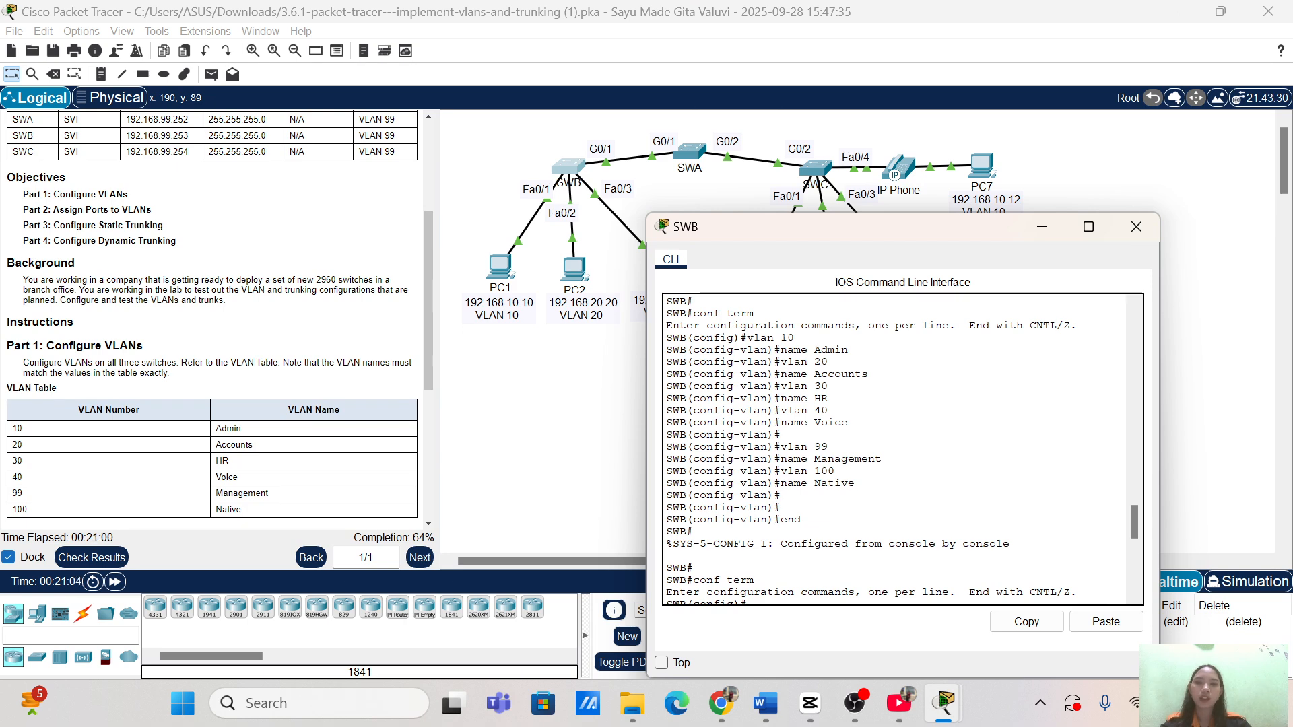
type("int f0/1 swi switchport mod switchport mode ac switchport mode access  swi switchport ac switchport access vl switchport access vlan 10  int f0/2  swi switchport mo switchport mode ac switchport mode access  swi switchport ac")
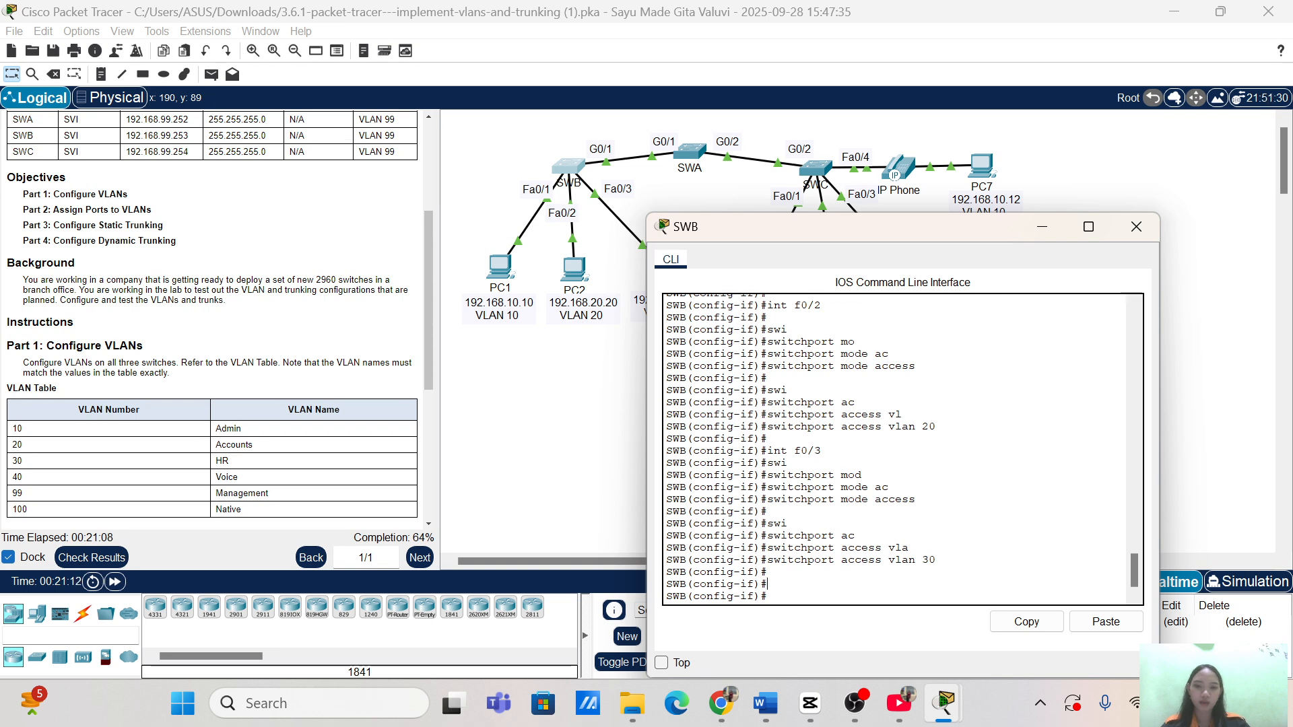
End interface configuration on SWB and re-enter global configuration mode.
type("end")
key("Return")
key("Return")
key("Return")
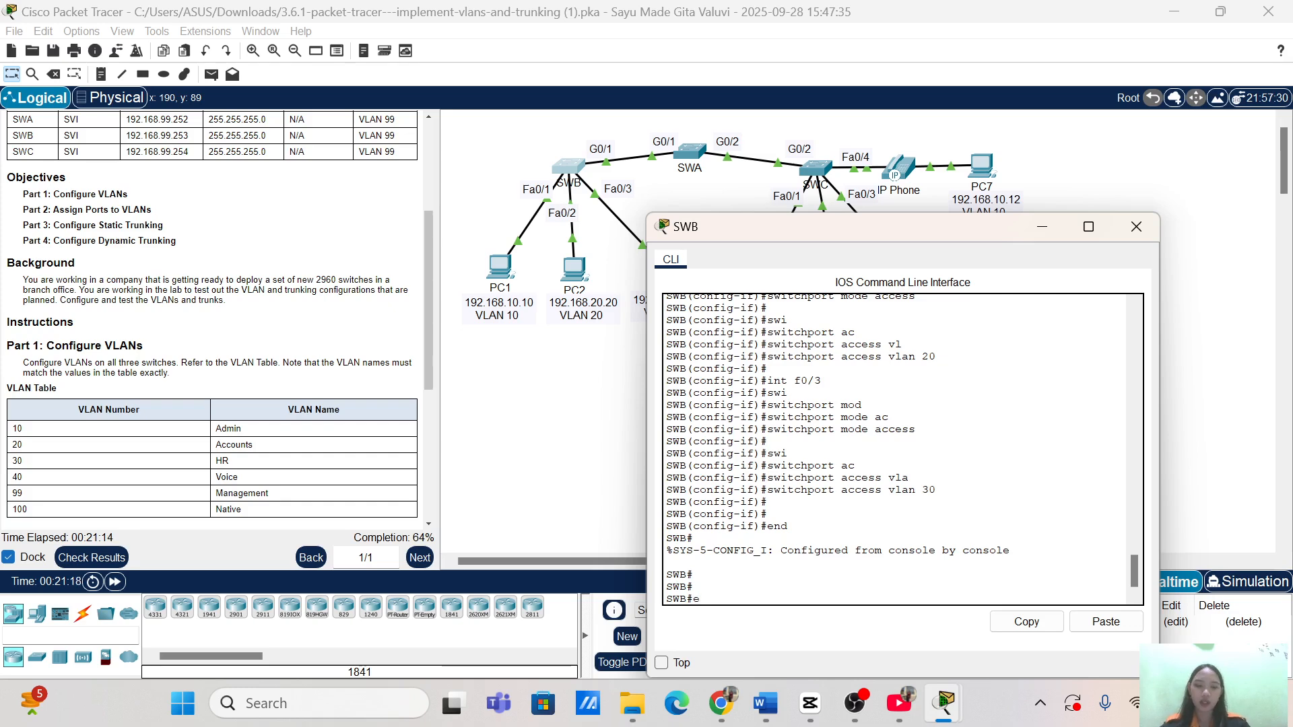
type("conf term")
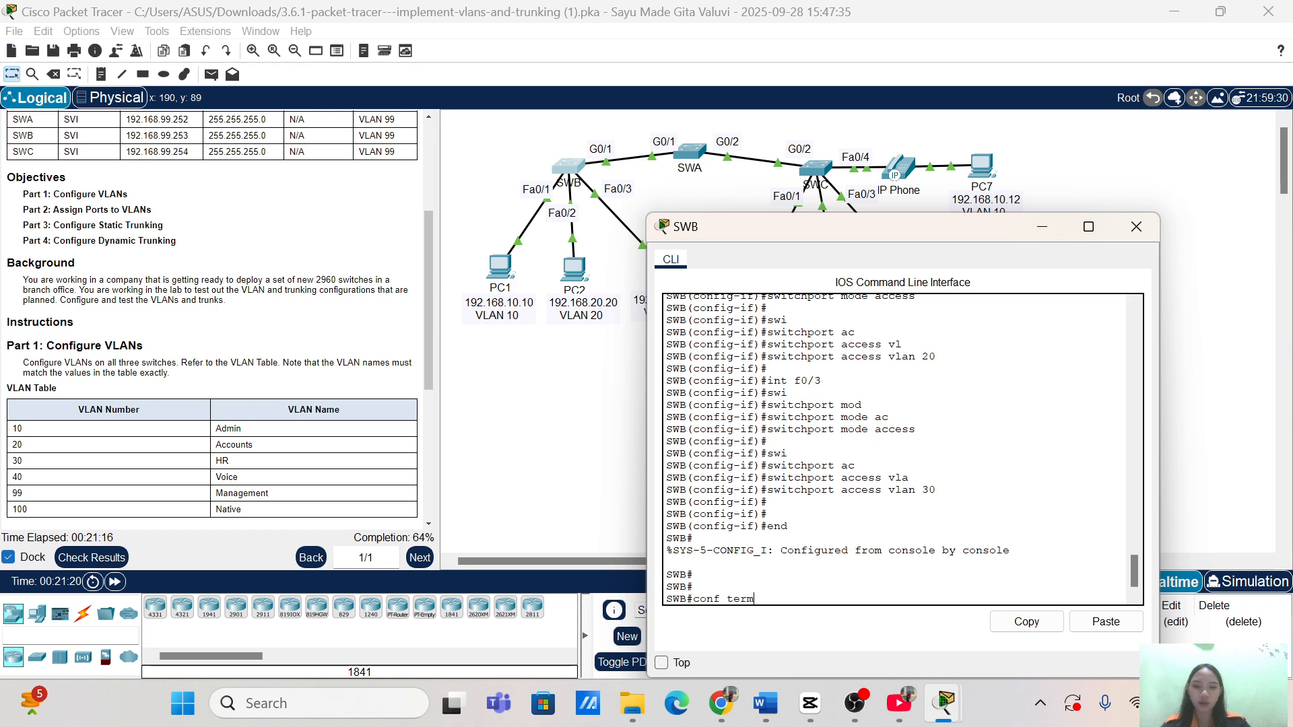
key("Return")
key("Return")
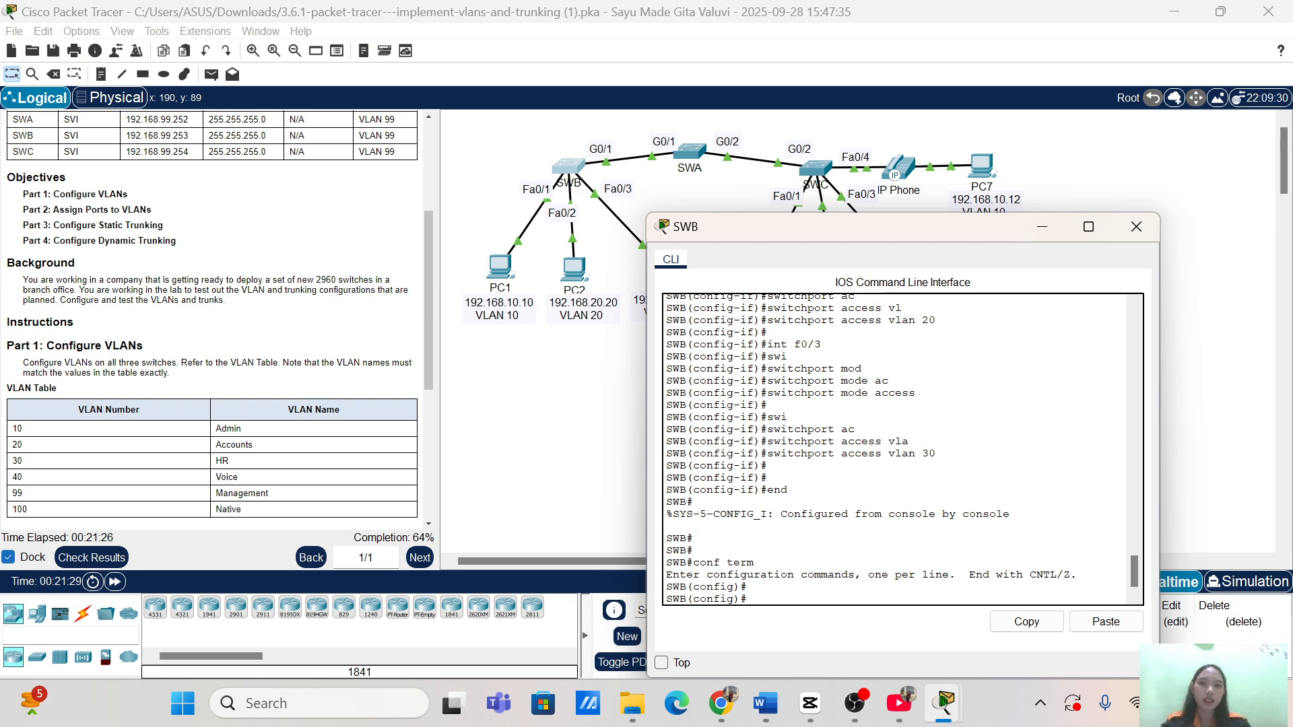
Create the VLAN 99 management interface on SWB and enter its configuration mode.
type("int ")
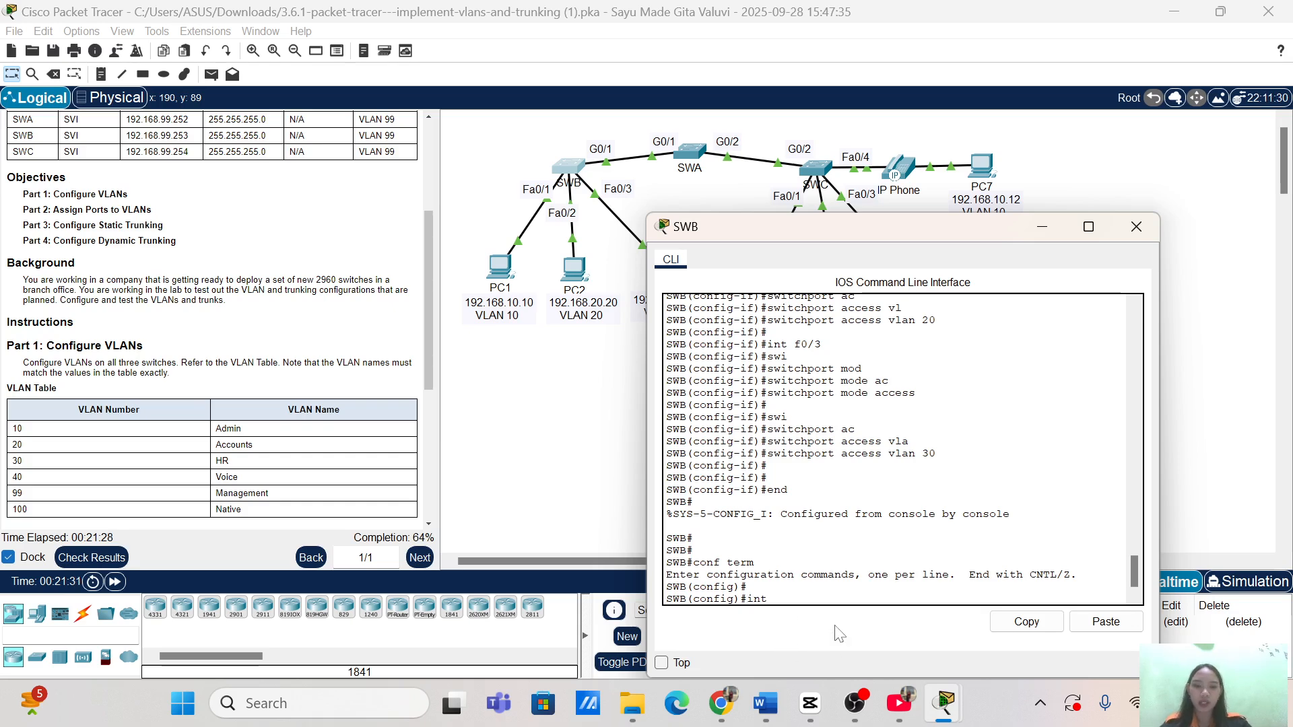
type("vl")
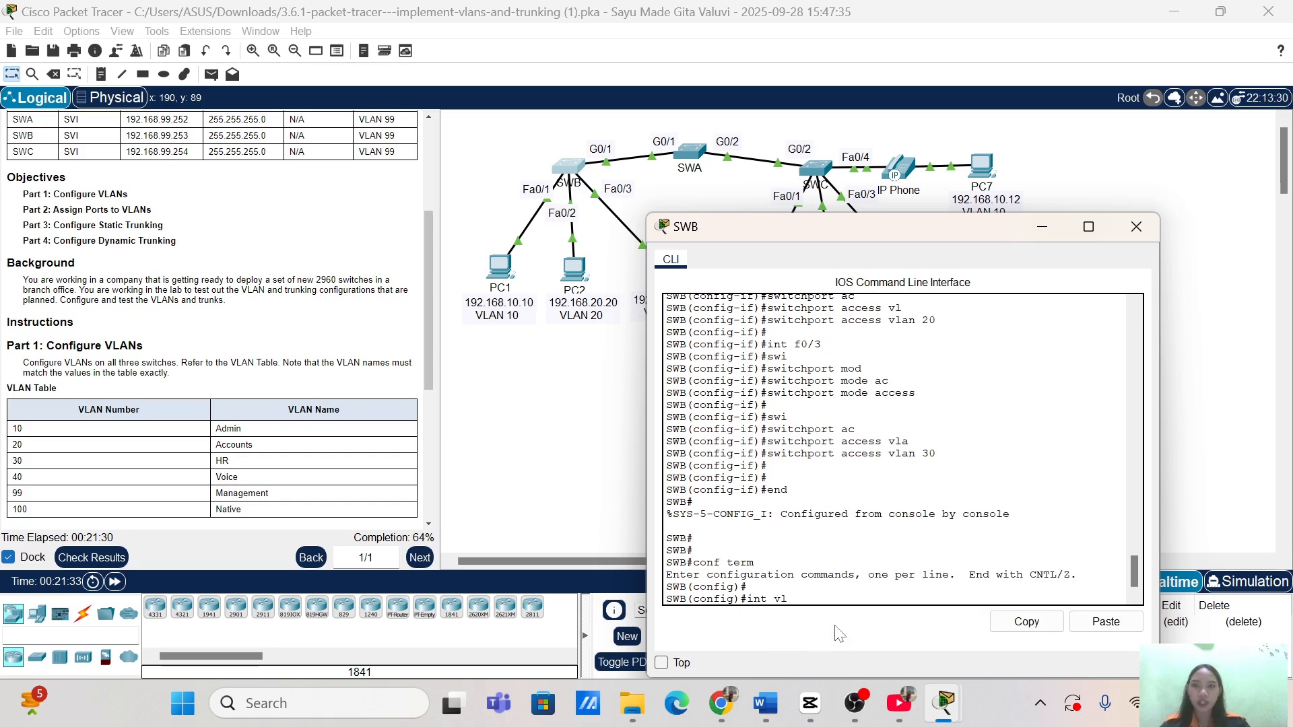
type("an 99")
key("Return")
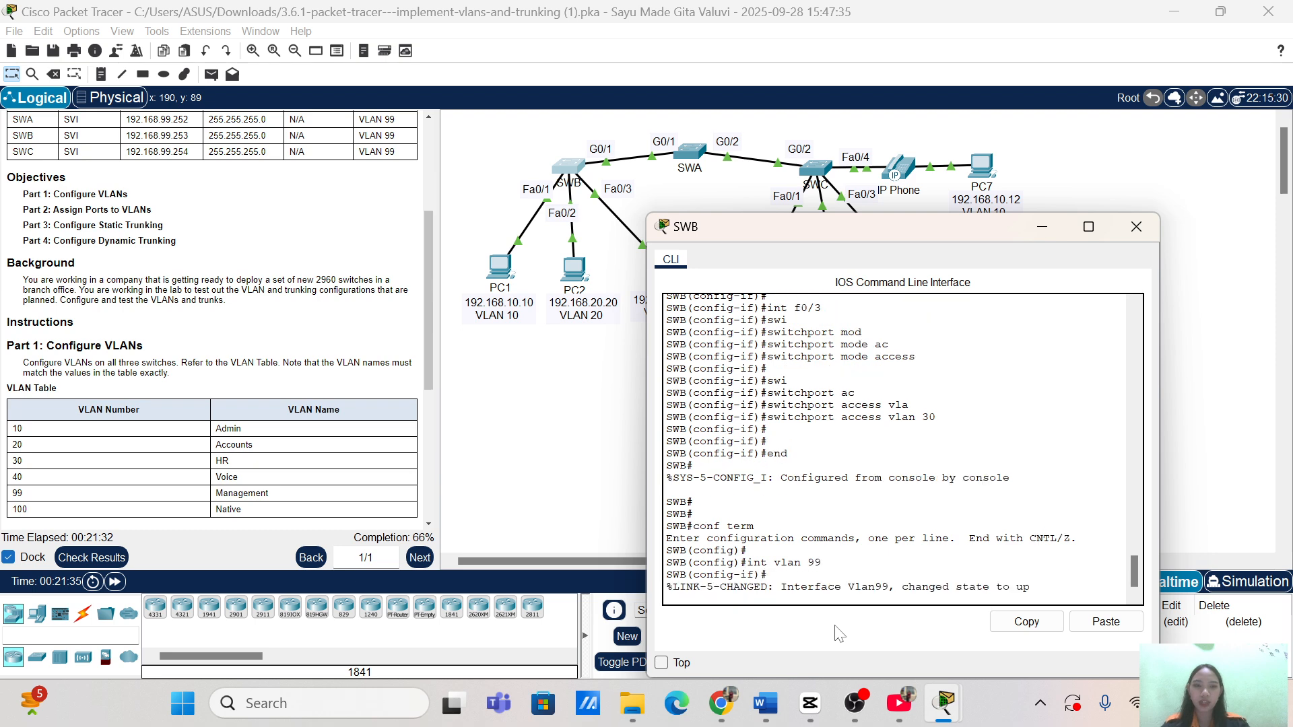
key("Return")
Assign IP address 192.168.99.253 with mask 255.255.255.0 to SWB's VLAN 99 interface.
type("ip add")
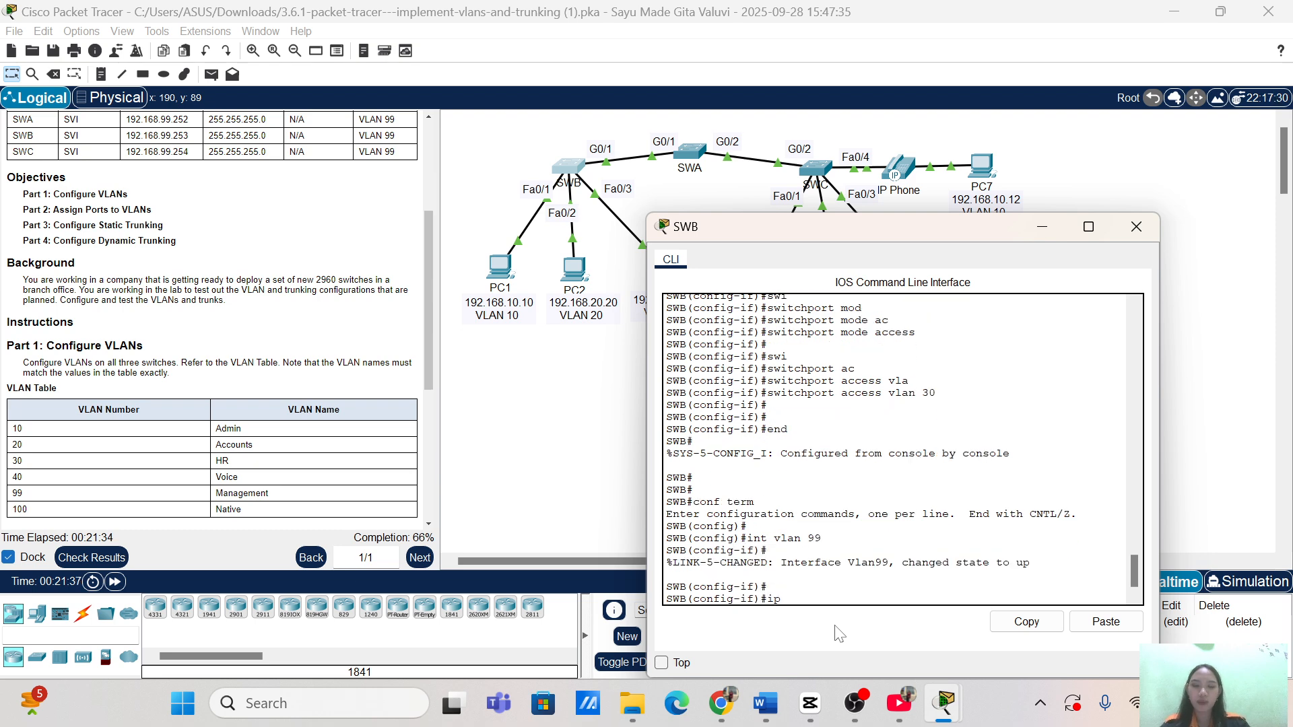
key("Tab")
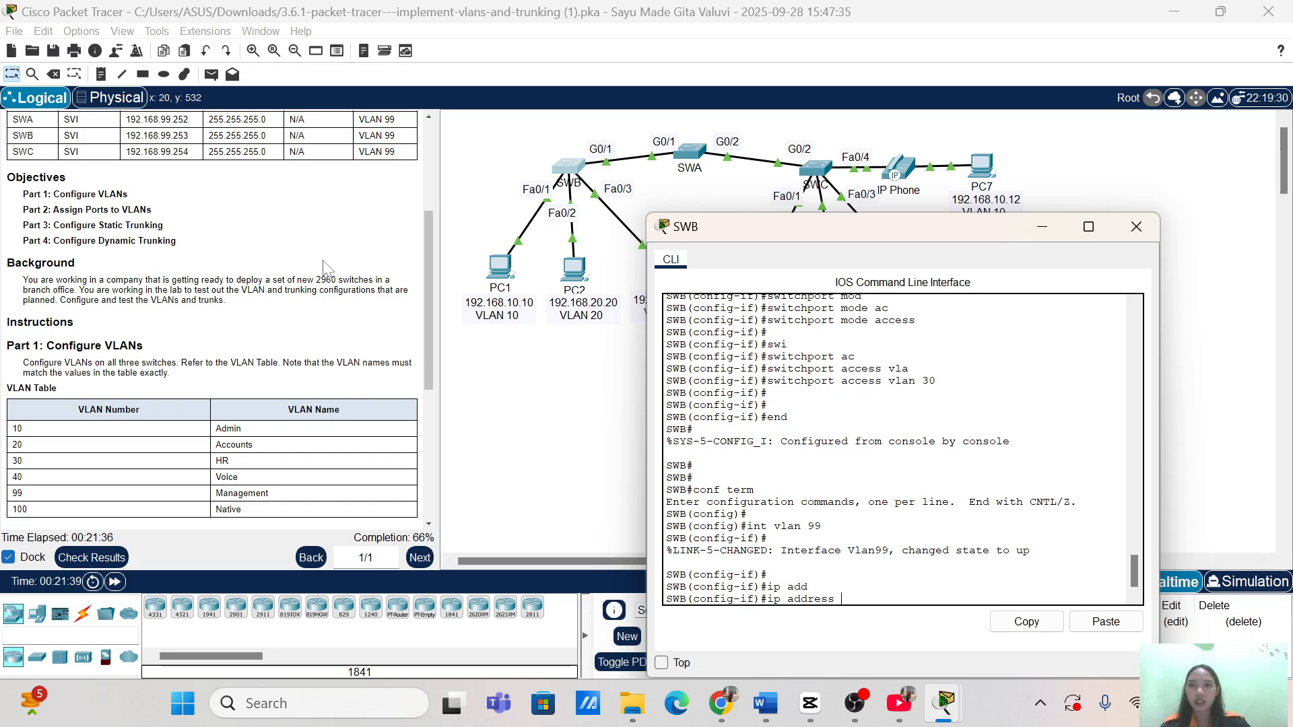
type("192.")
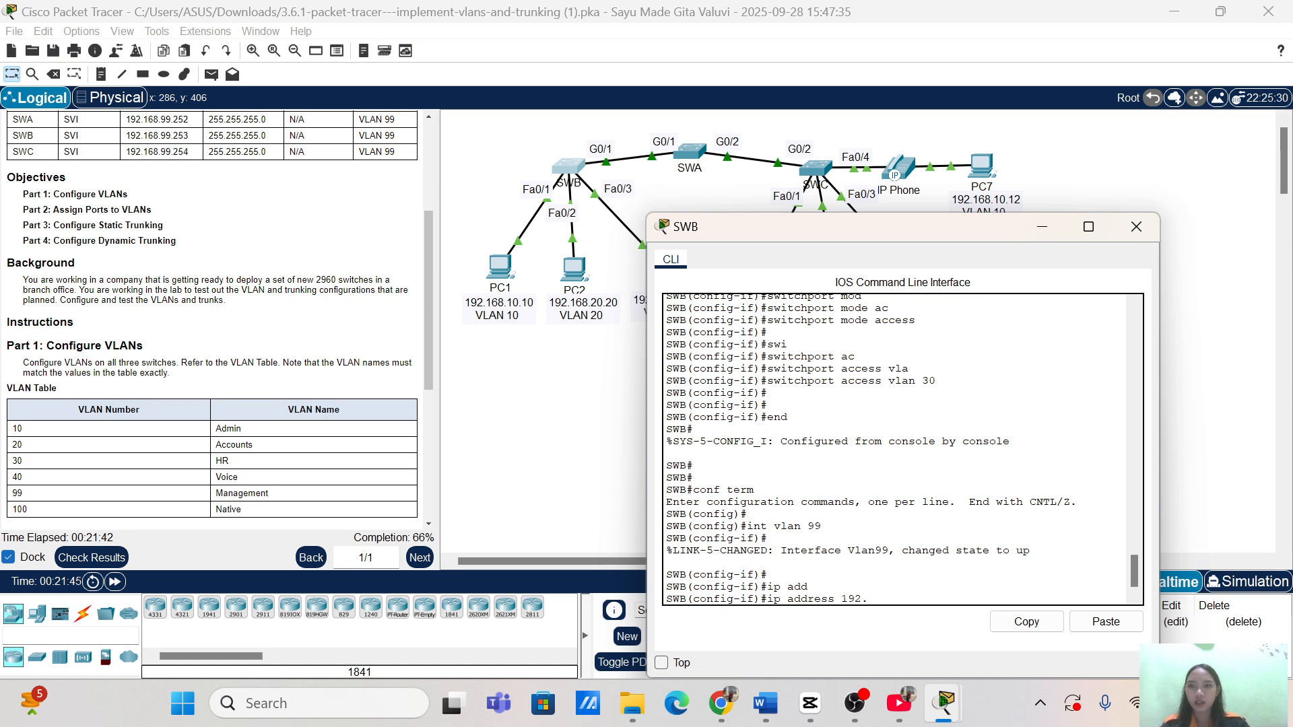
type("8")
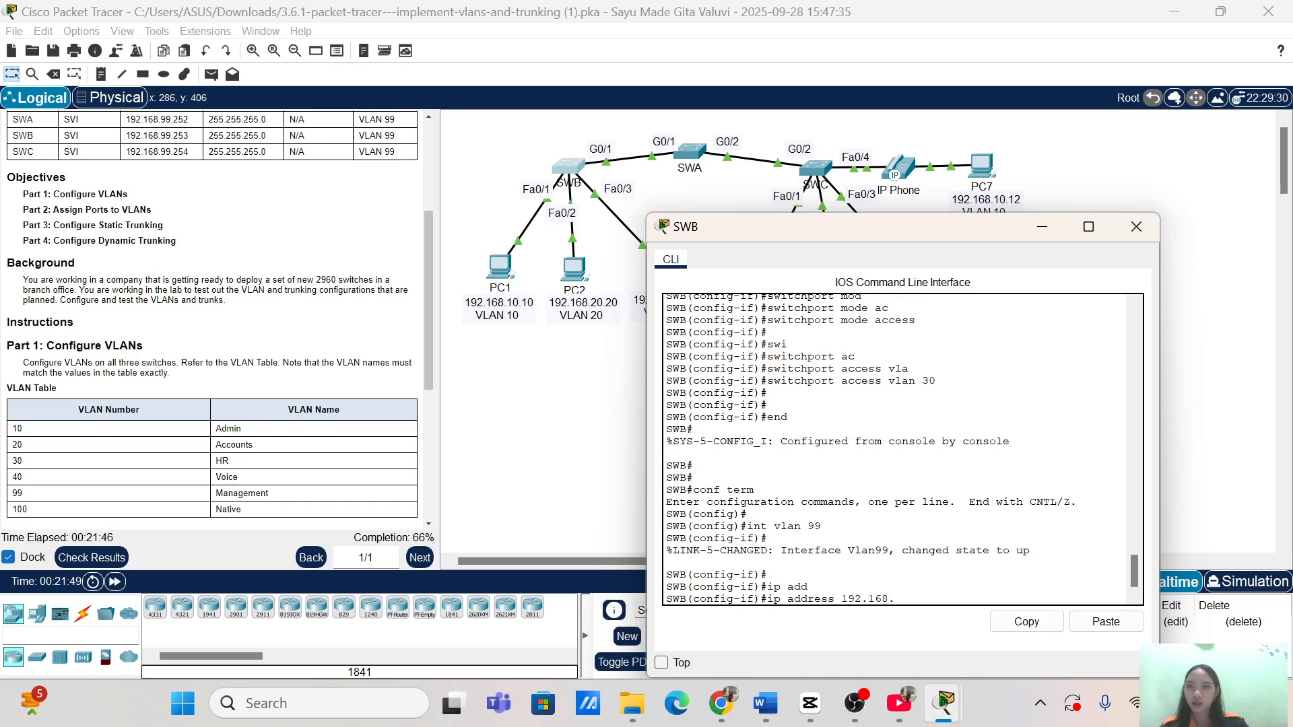
type(".99.")
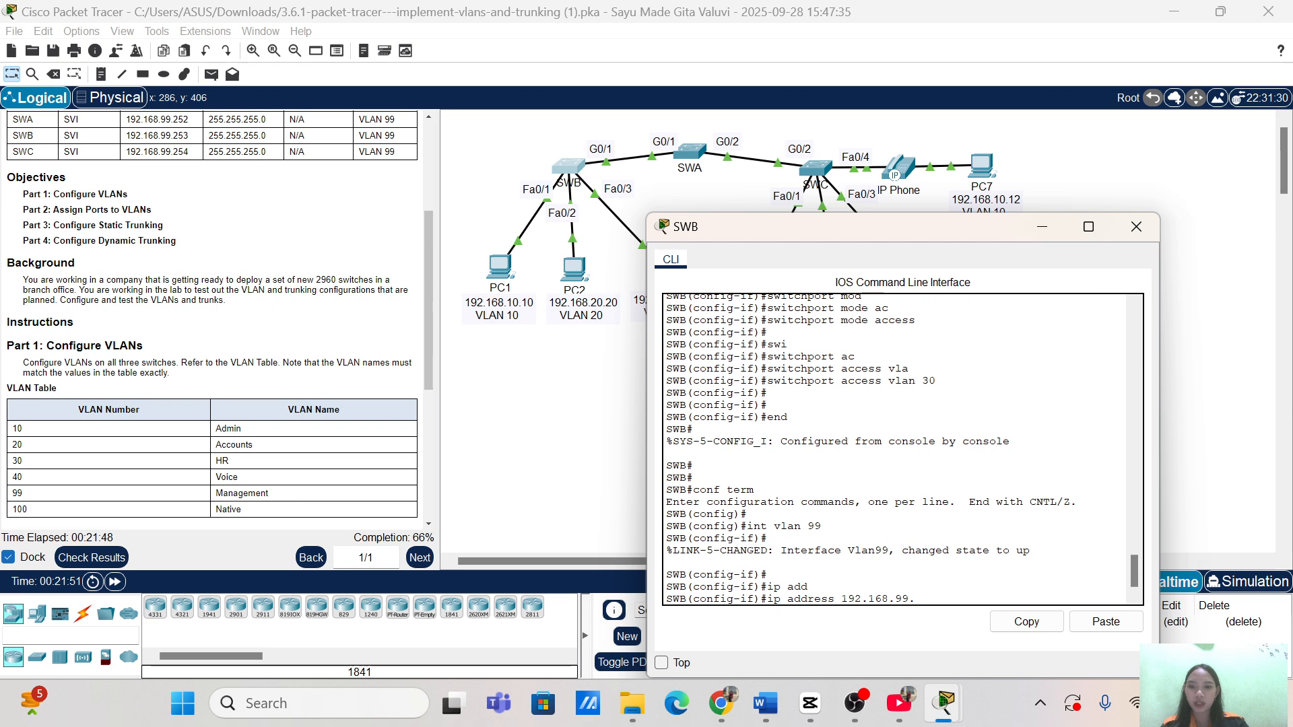
type("253 255.255.255")
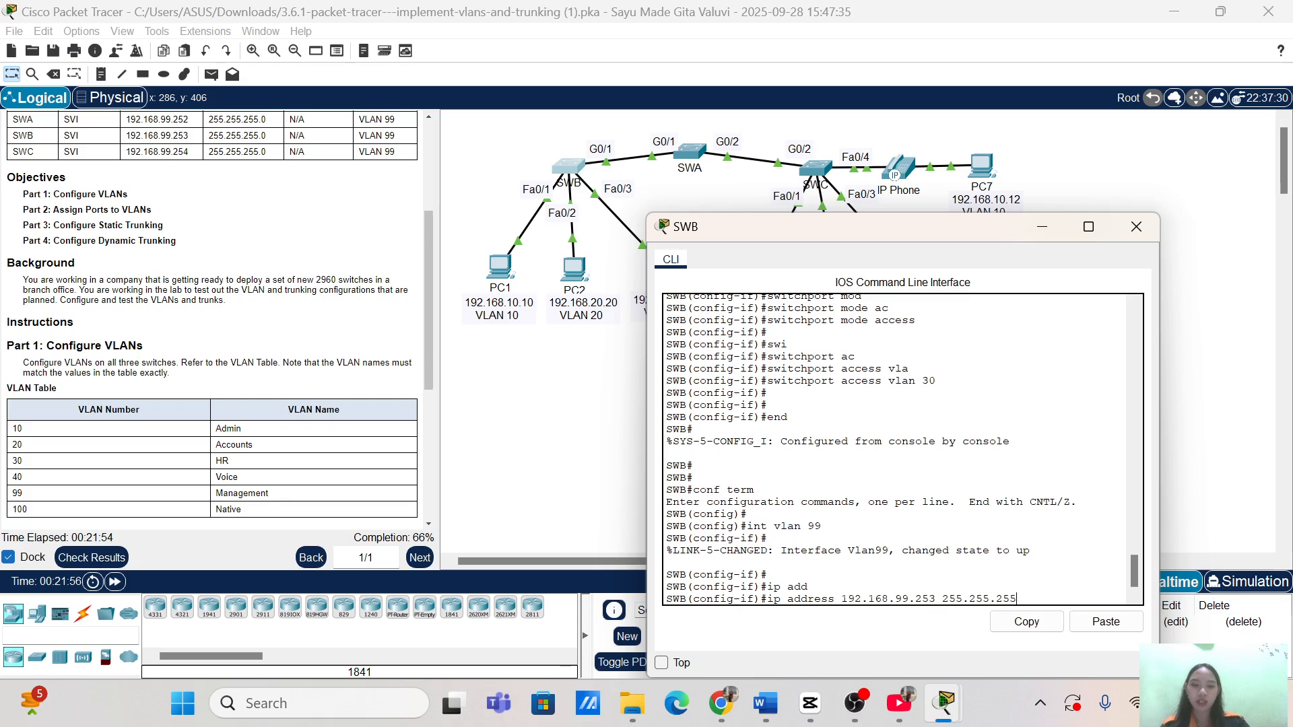
type(".0")
key("Return")
key("Return")
key("Return")
Enable SWB's VLAN 99 interface with no shutdown and close the SWB window.
type("no")
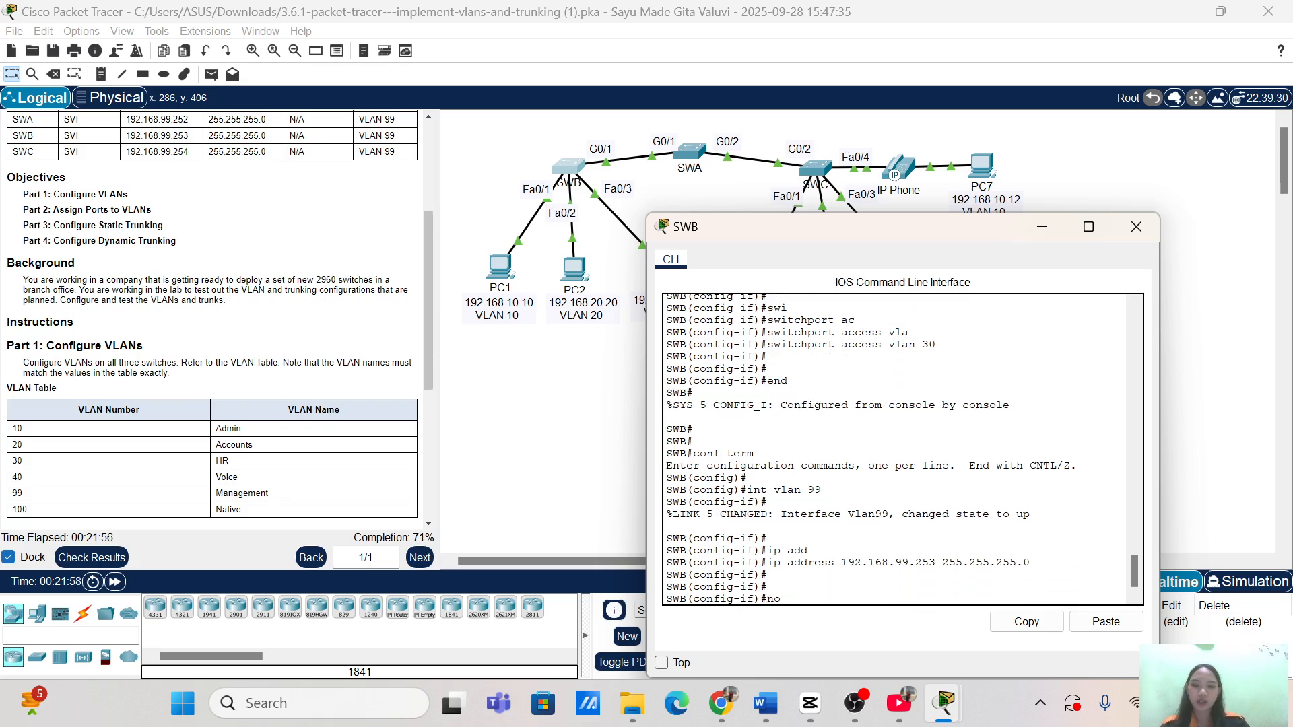
type(" sh")
key("Tab")
key("Return")
key("Return")
key("Return")
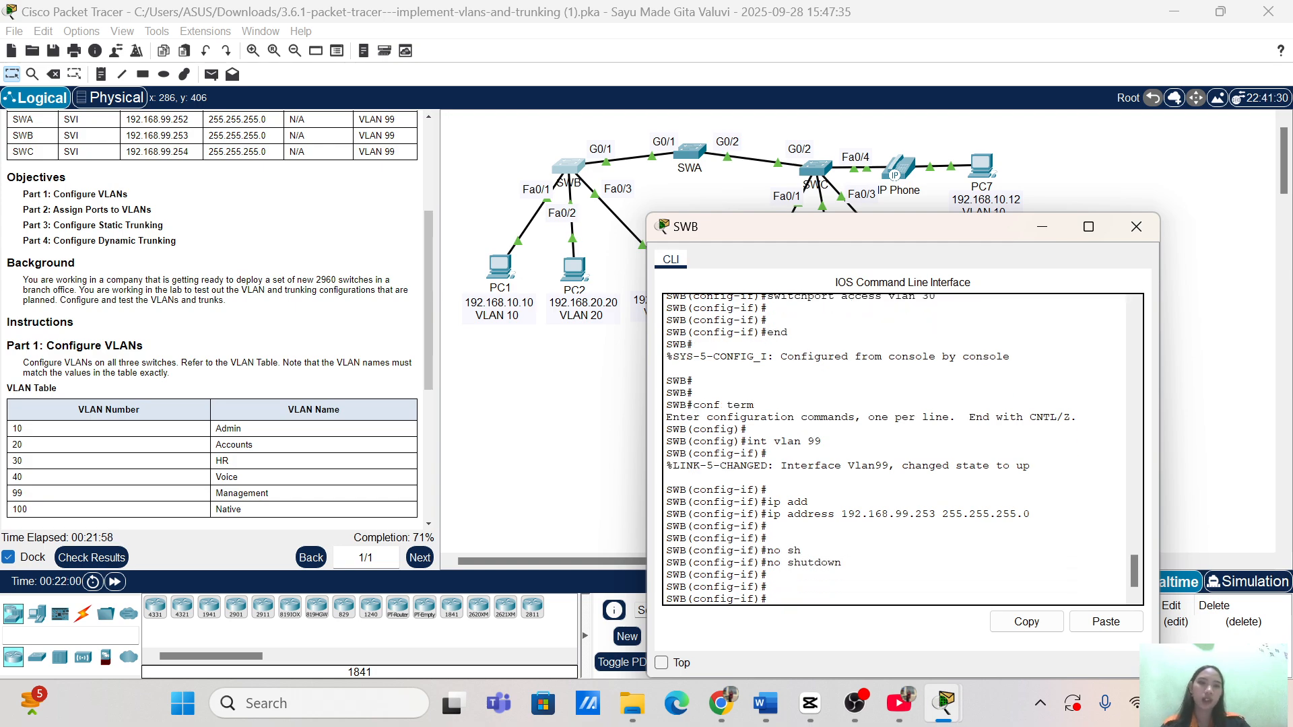
left_click(1154, 237)
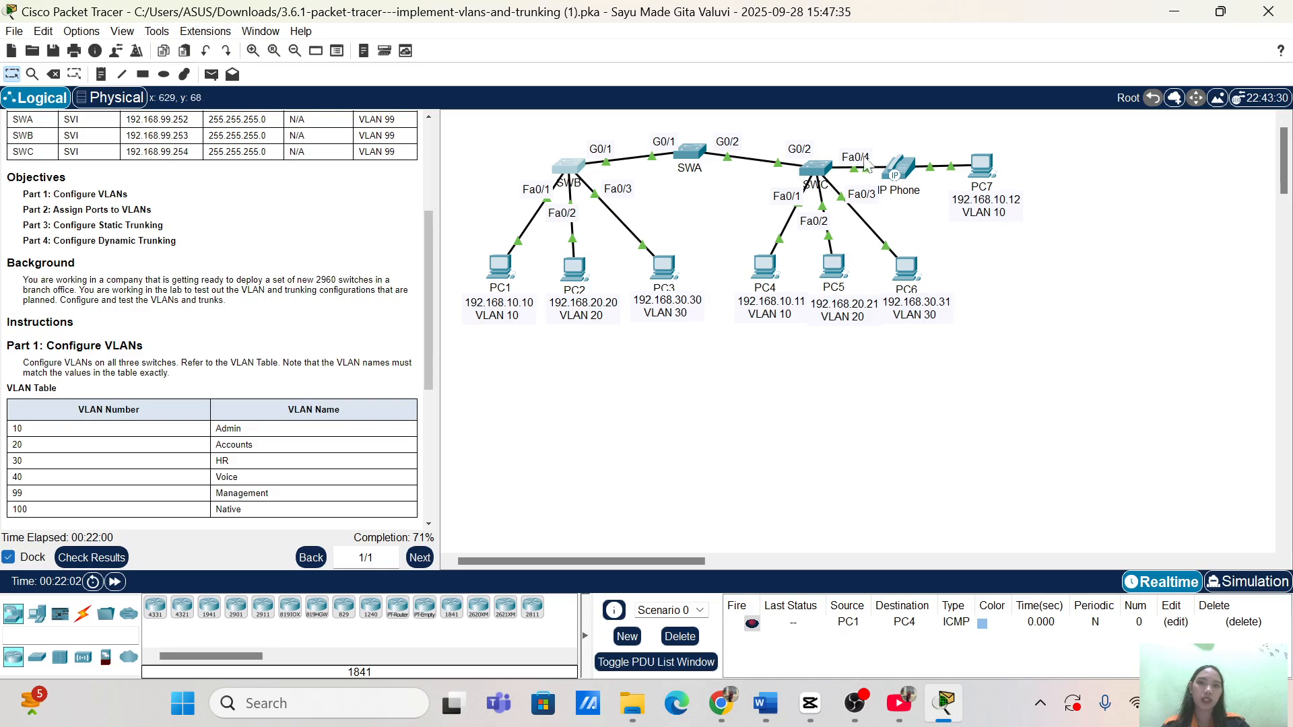
Open SWC's command line, shrink and reposition its window, and go to the current prompt.
left_click(817, 169)
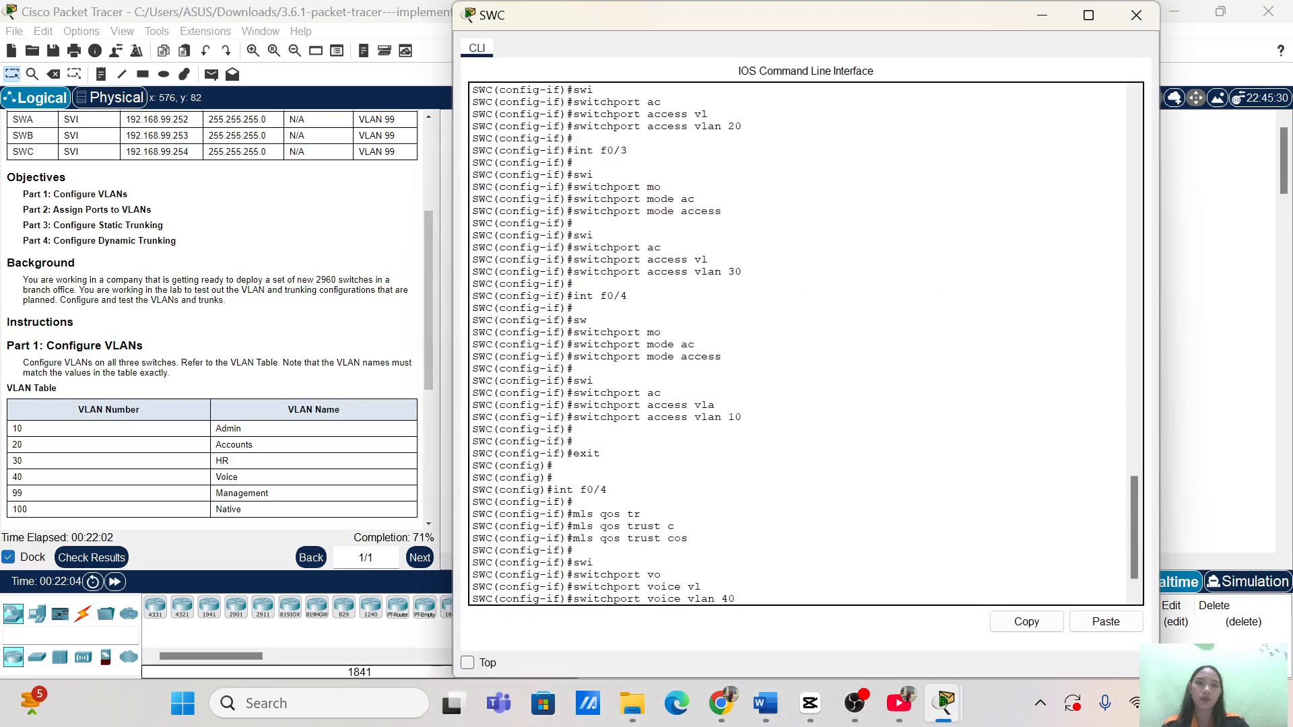
left_click_drag(455, 4, 685, 210)
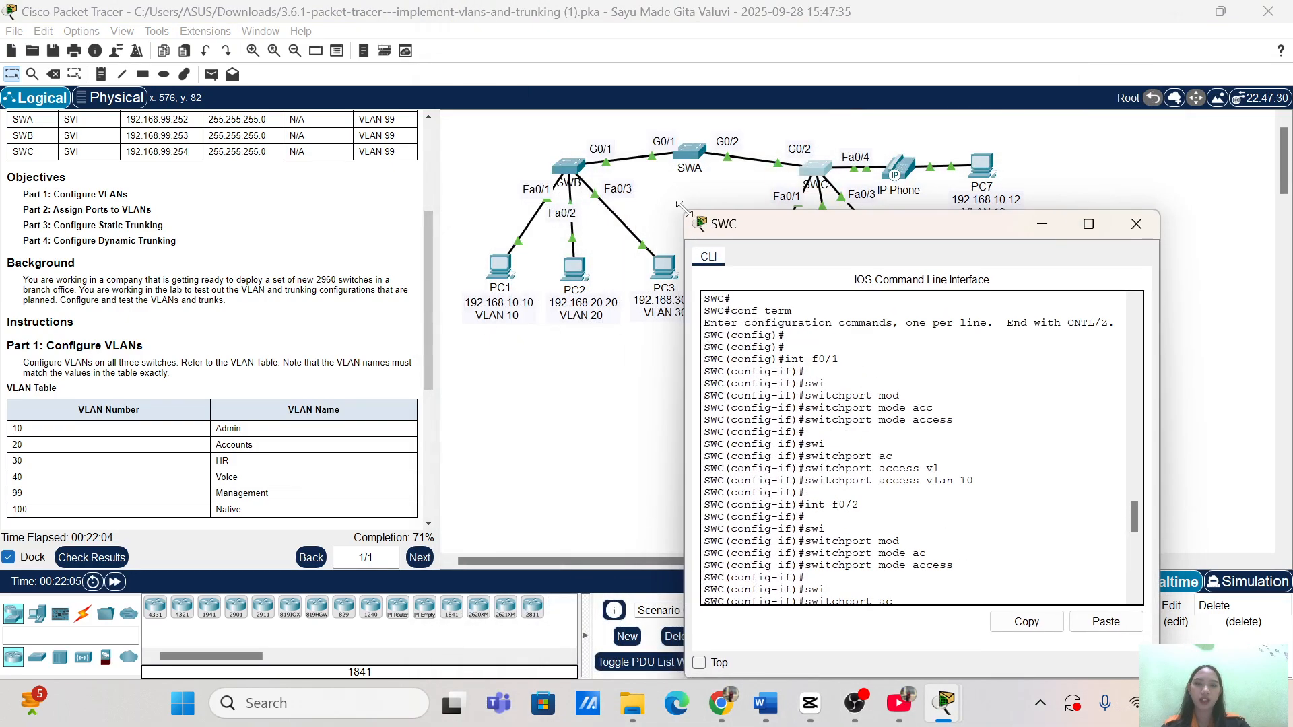
left_click_drag(833, 234, 785, 105)
scroll(874, 316, "down", 5)
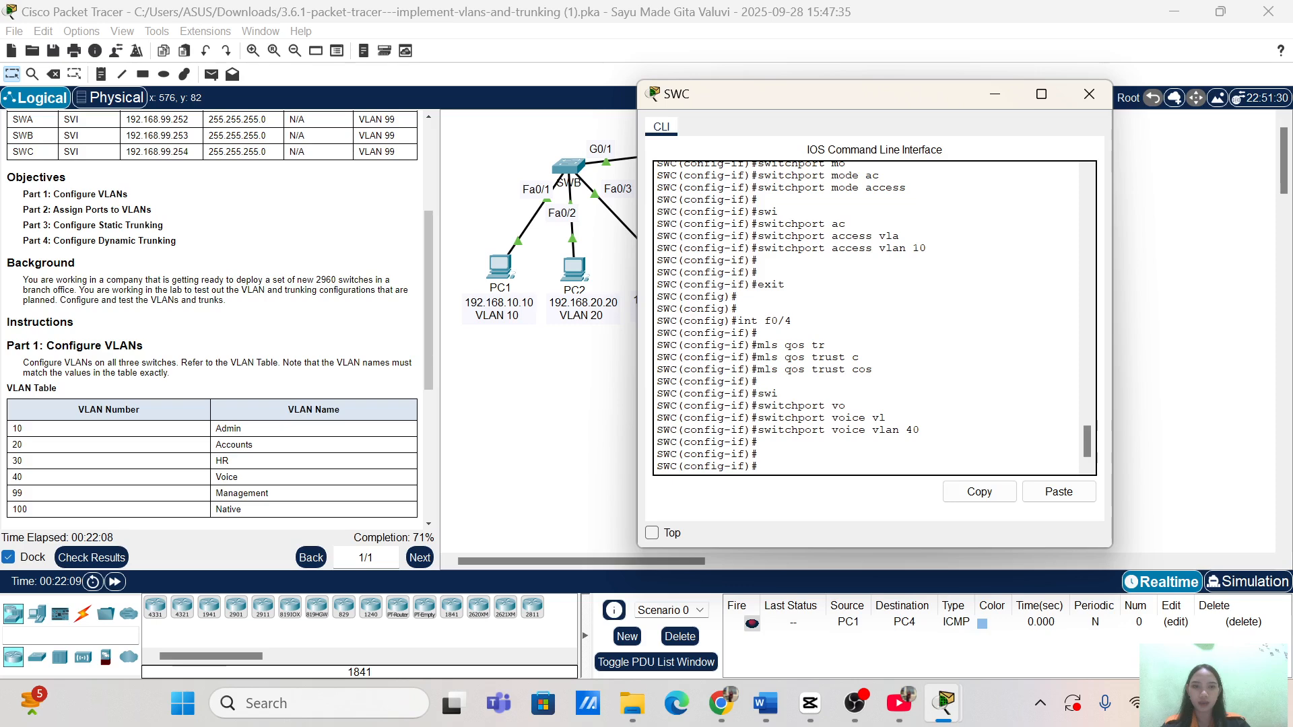
End interface configuration on SWC and re-enter global configuration mode.
key("Return")
key("Return")
type("end")
key("Return")
type("co")
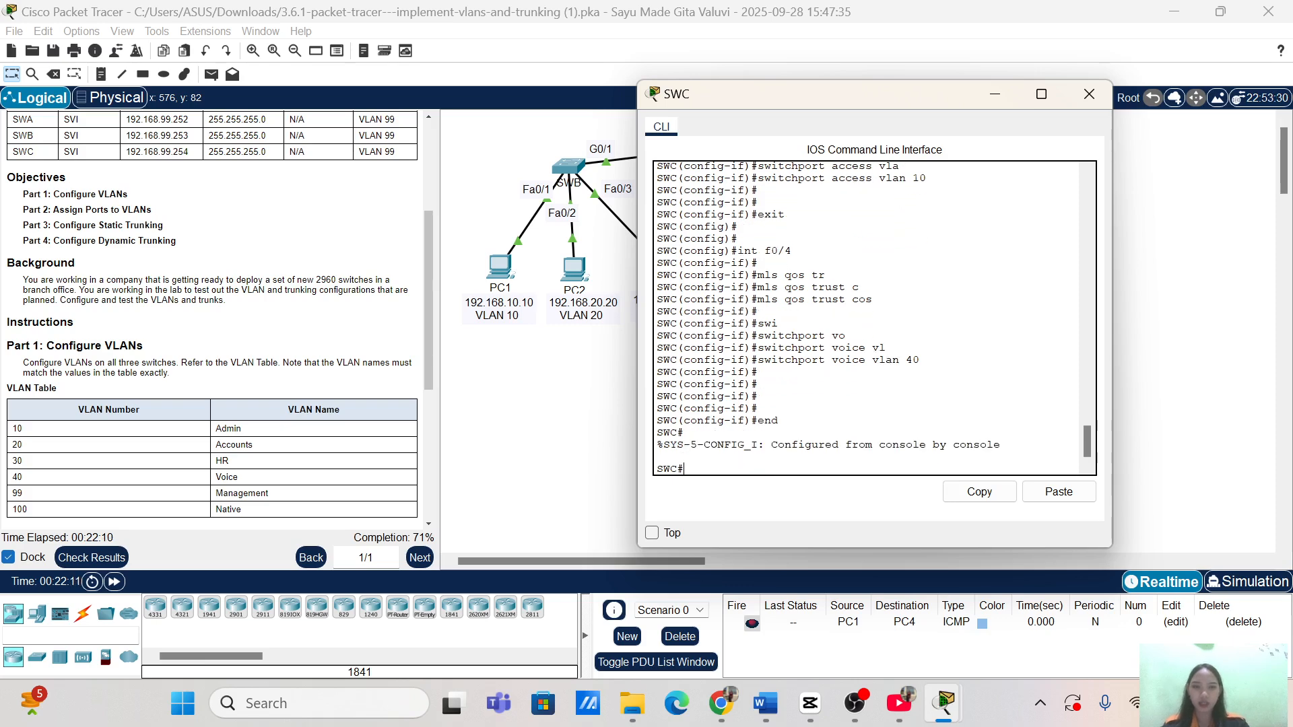
type("nf term")
key("Return")
key("Return")
key("Return")
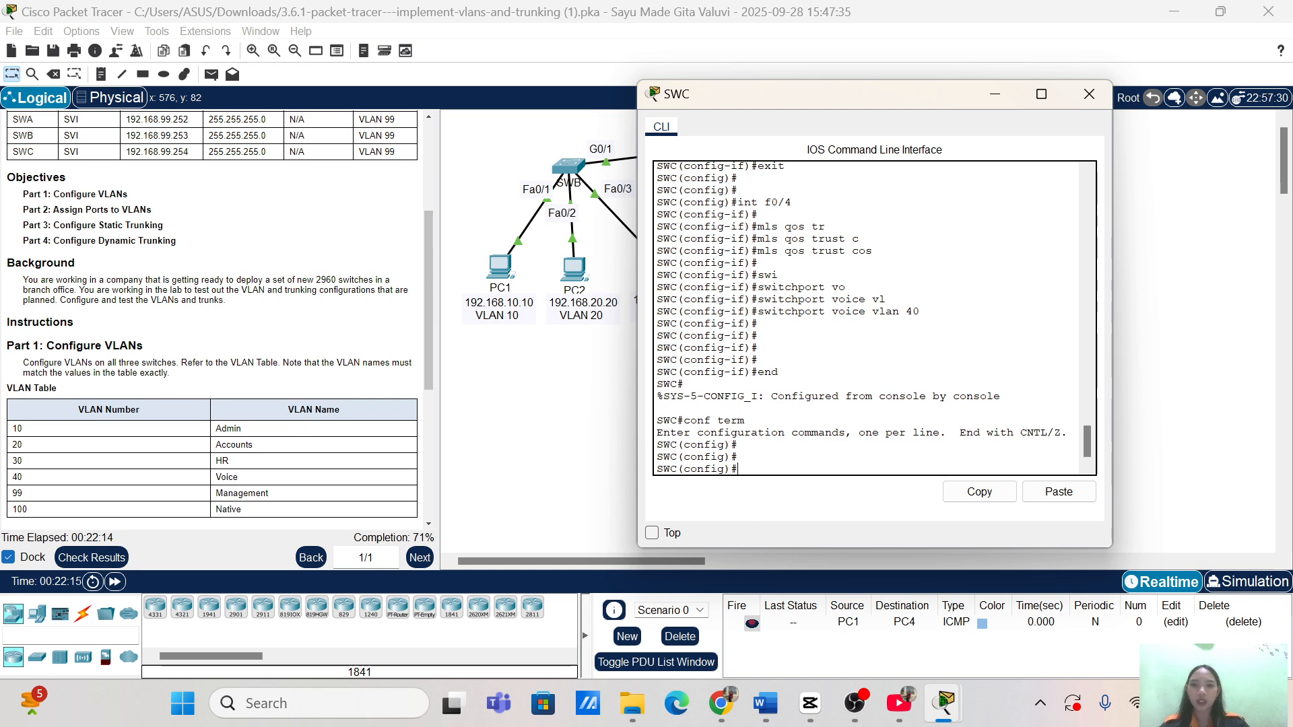
Create the VLAN 99 management interface on SWC and enter its configuration mode.
type("int")
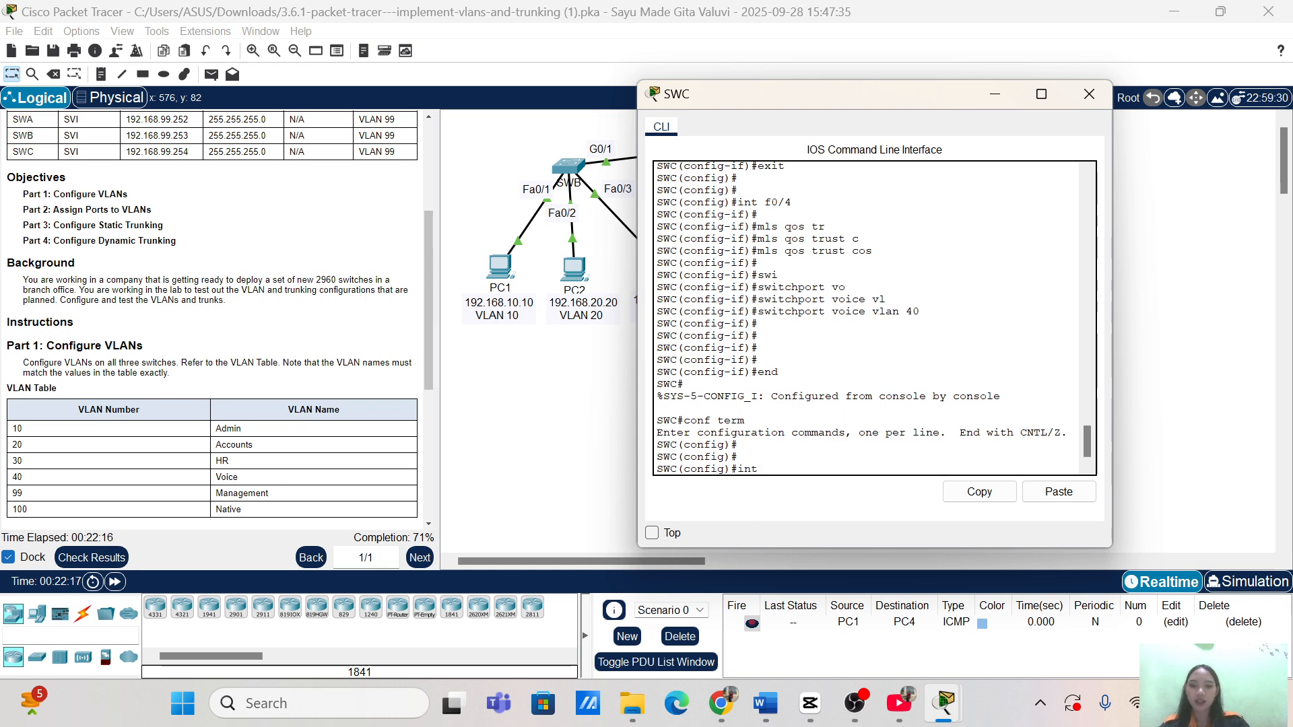
type(" vlan 99")
key("Return")
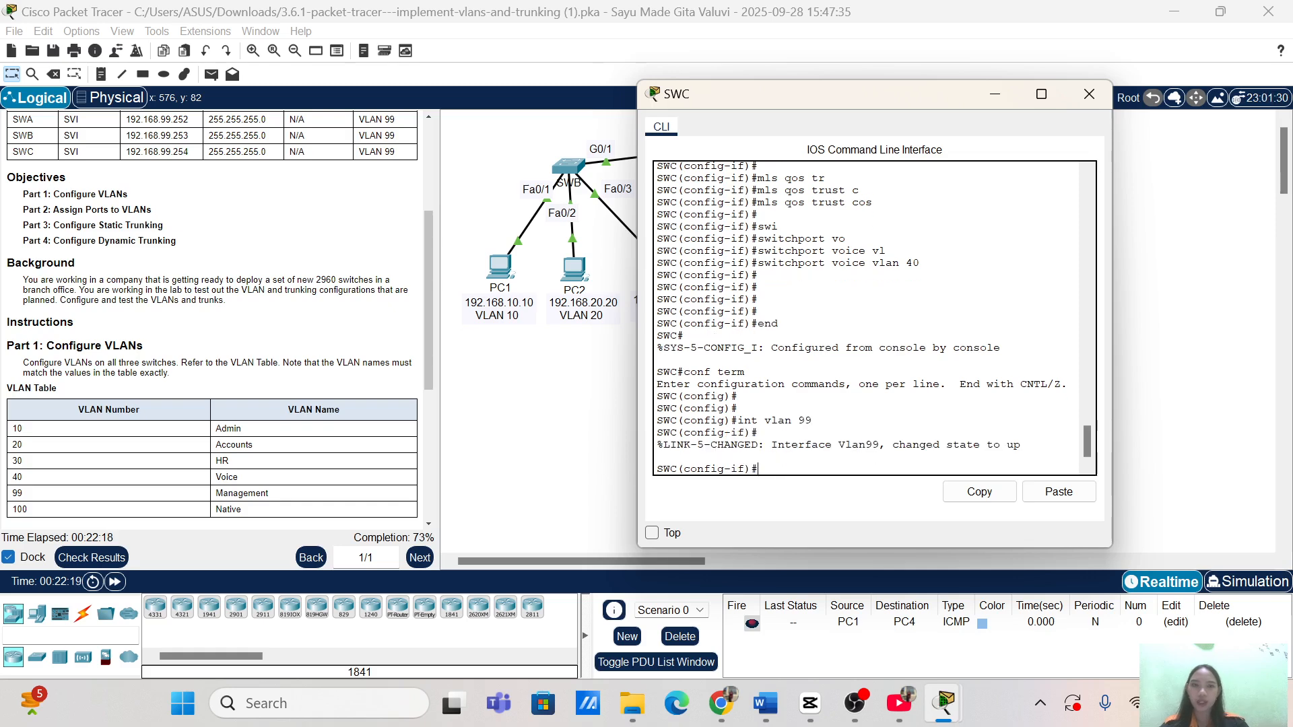
key("Return")
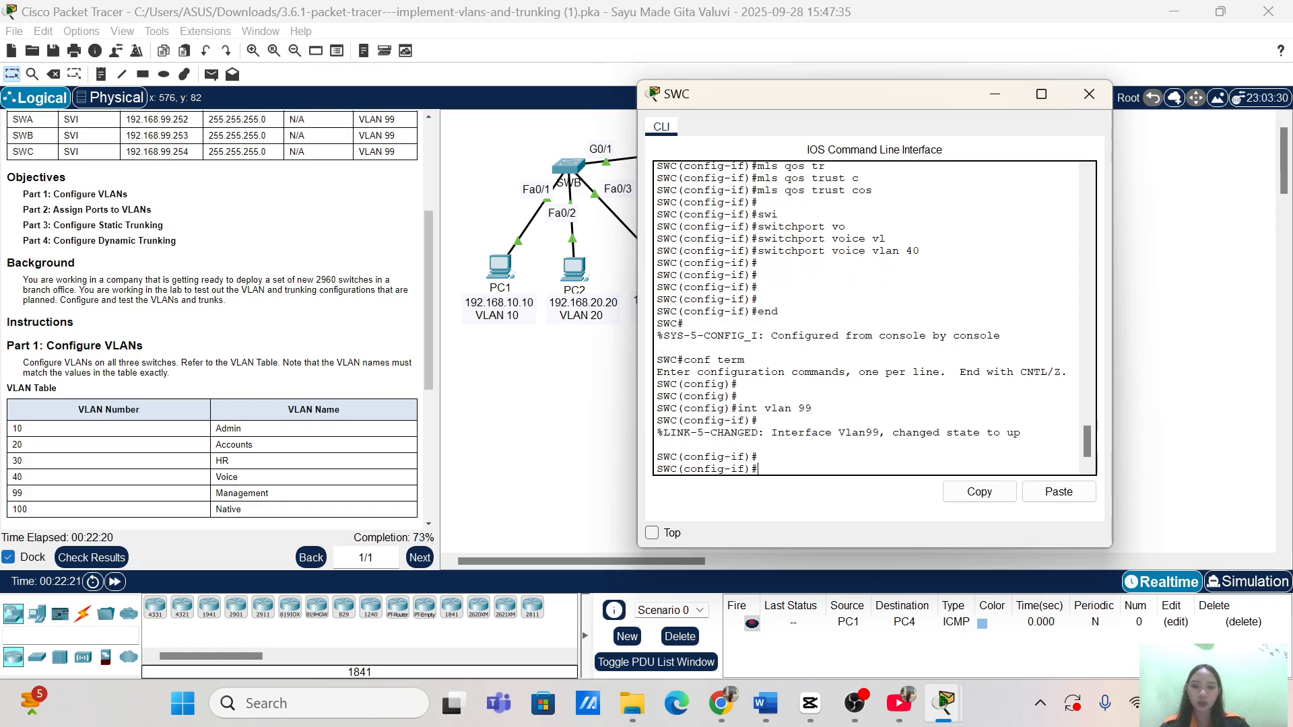
Assign IP address 192.168.99.254 with mask 255.255.255.0 to SWC's VLAN 99 interface.
type("ip ad")
key("Tab")
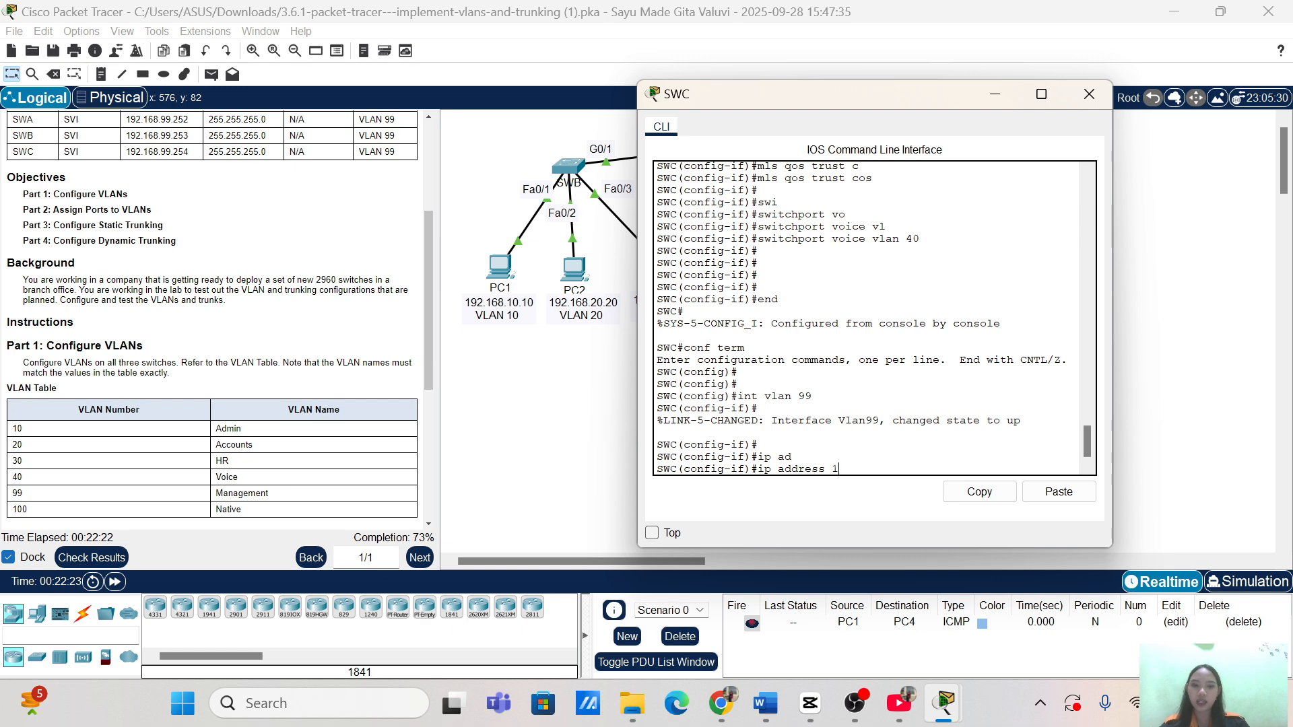
type("192.168.")
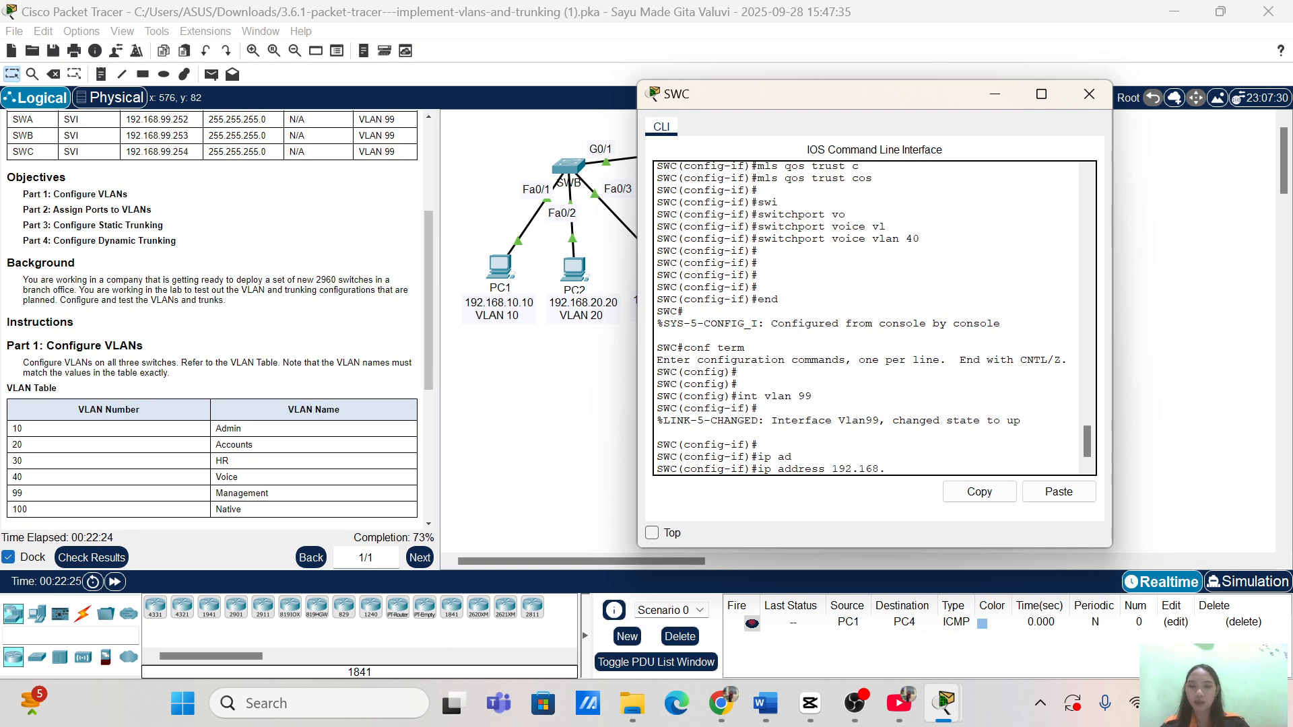
type("99.254 255.2")
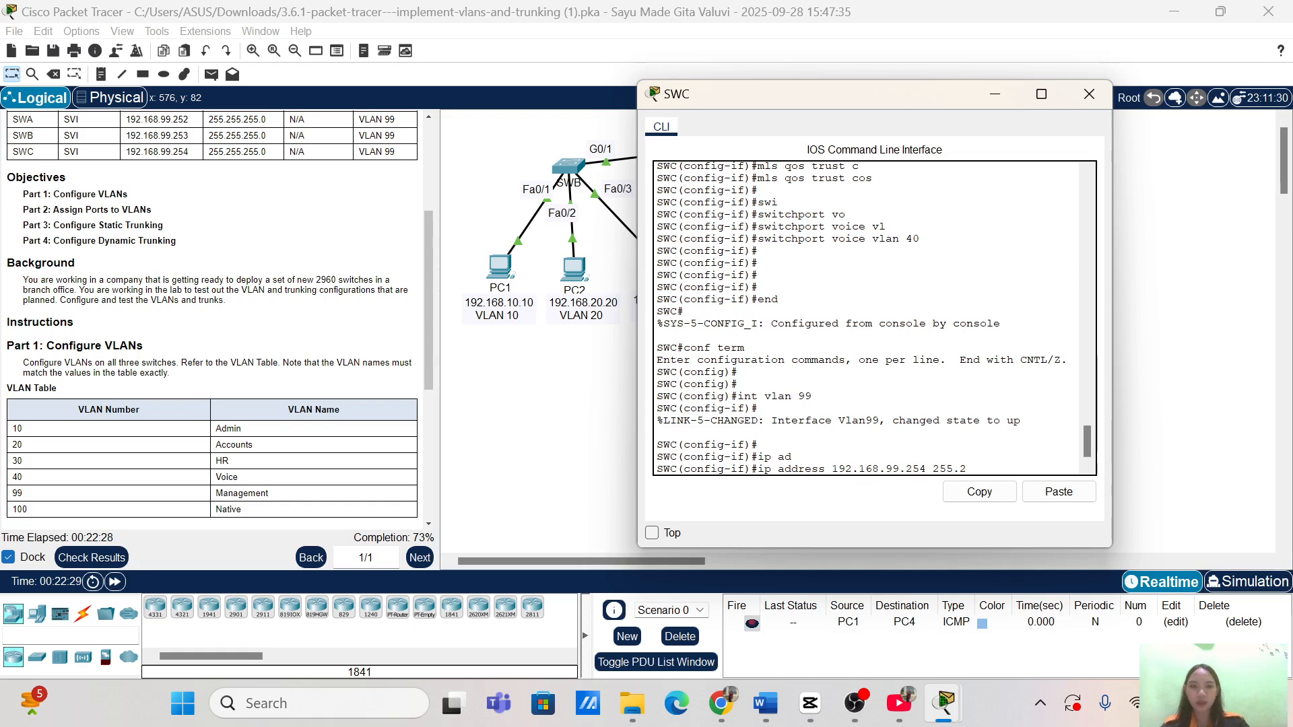
type("55.255.")
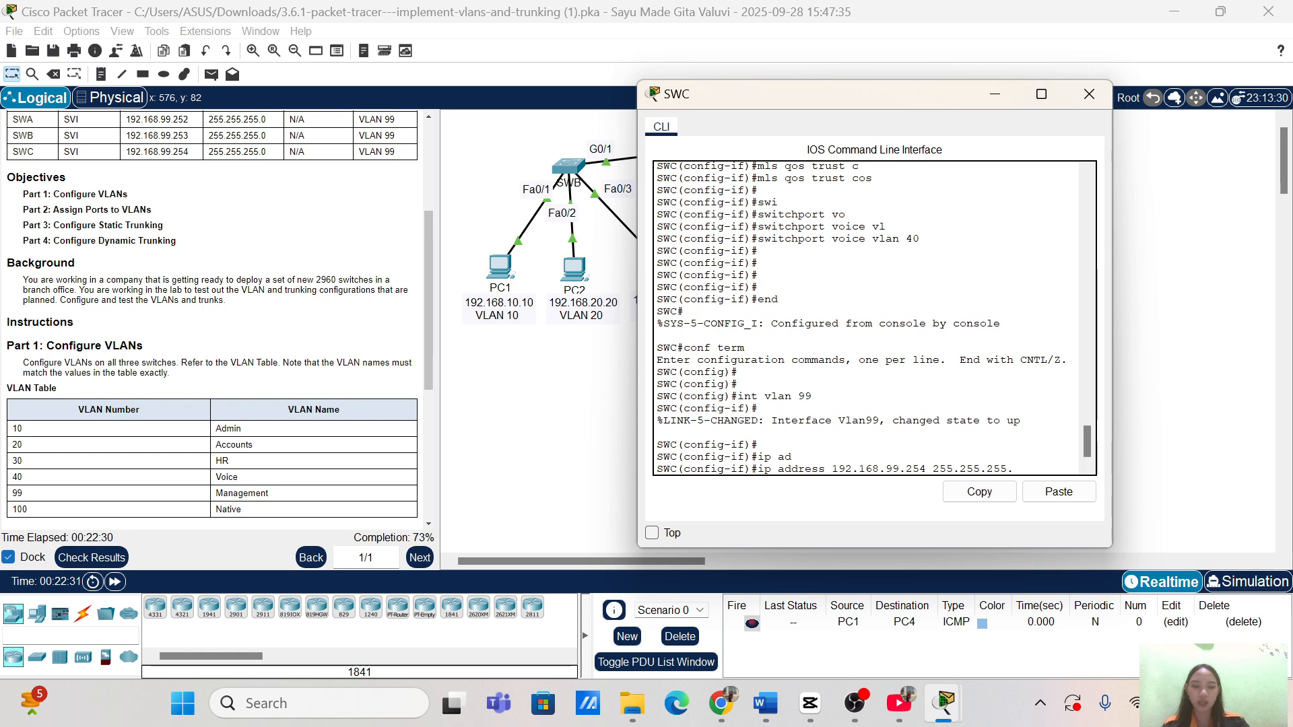
key("Return")
key("Return")
key("Return")
Enable SWC's VLAN 99 interface with no shutdown and close the SWC window.
type("no shu")
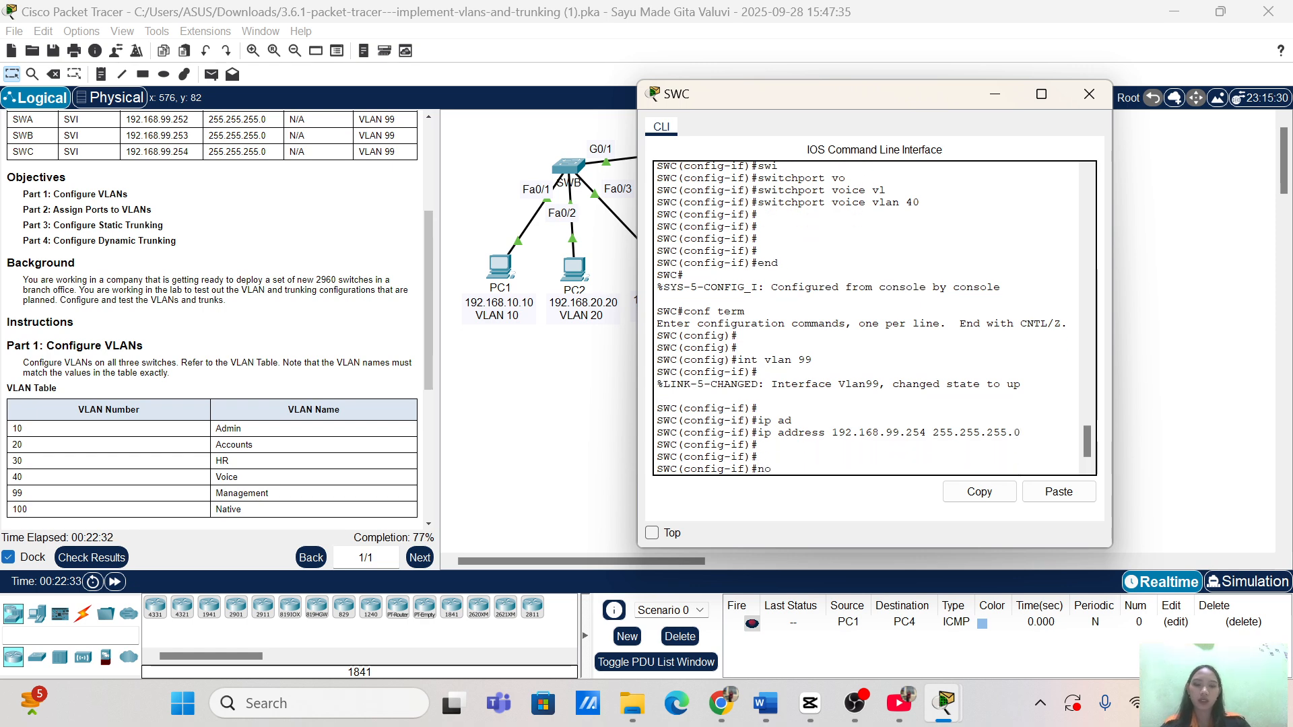
key("Tab")
key("Return")
key("Return")
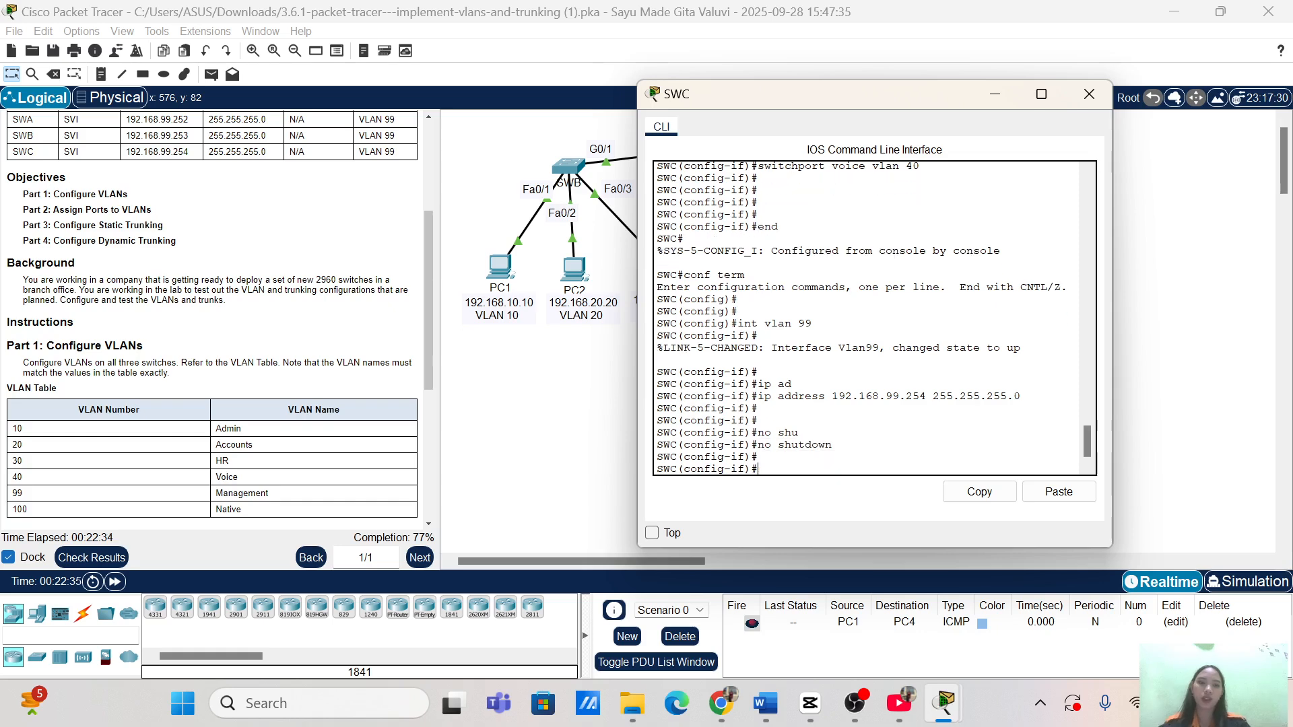
left_click(1089, 94)
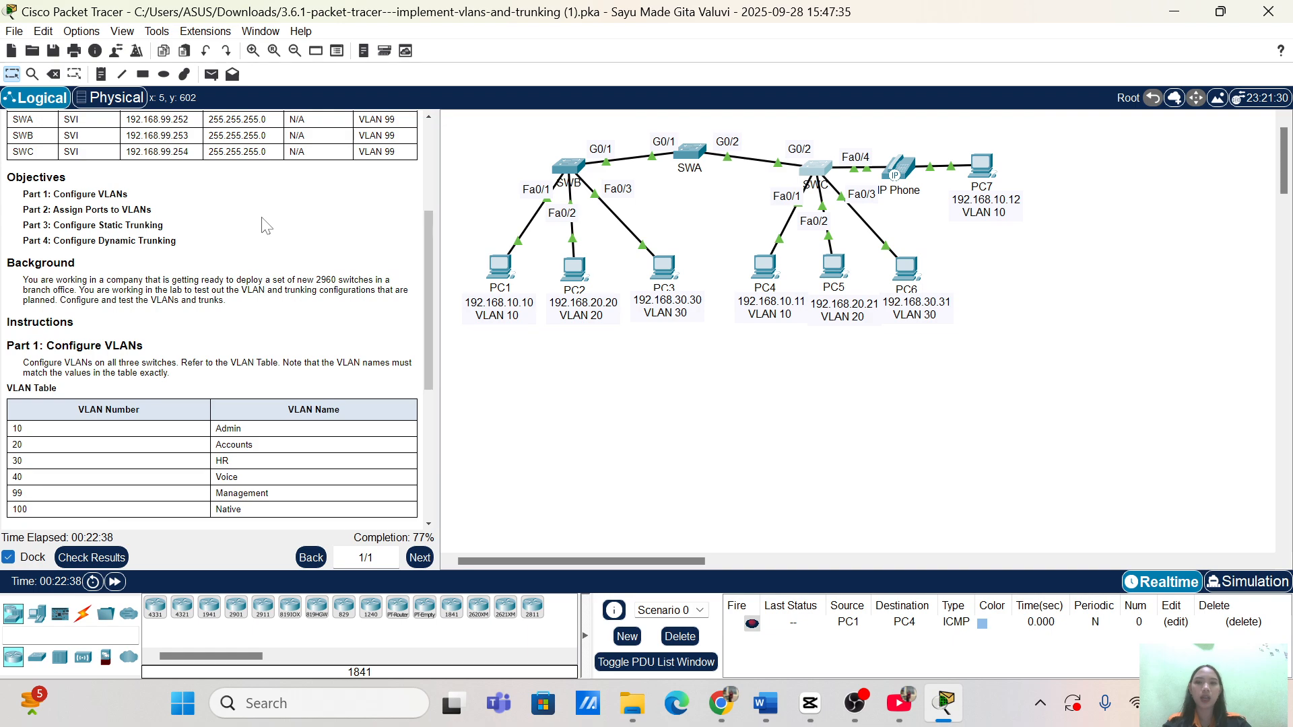
Read the static trunking instructions in Part 3, then open SWA's command line in a smaller, repositioned window.
scroll(267, 226, "down", 5)
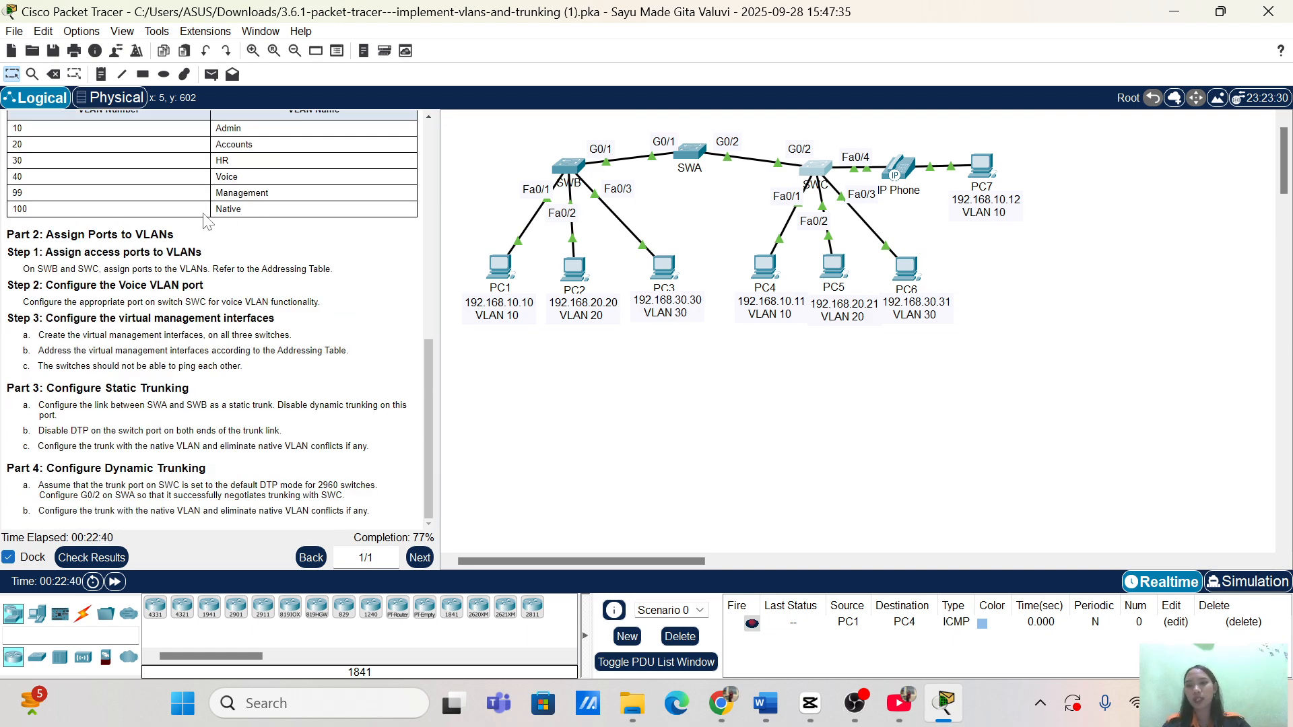
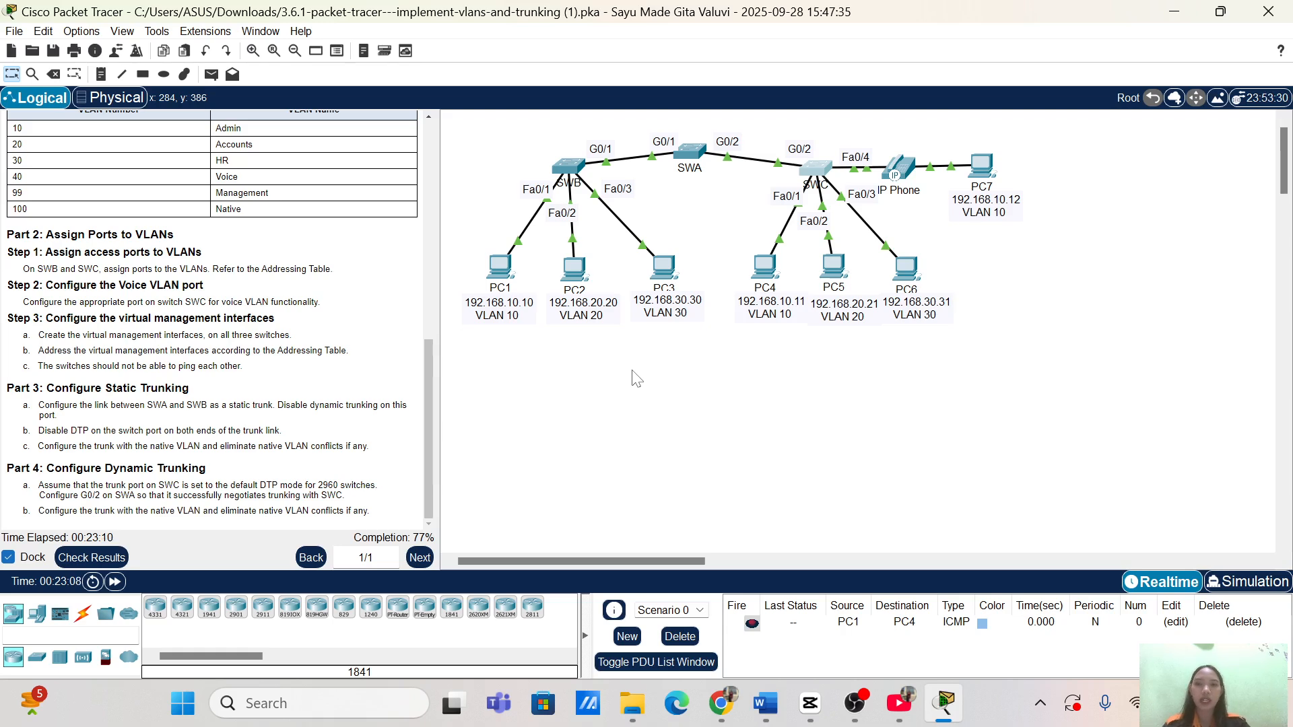
left_click(692, 152)
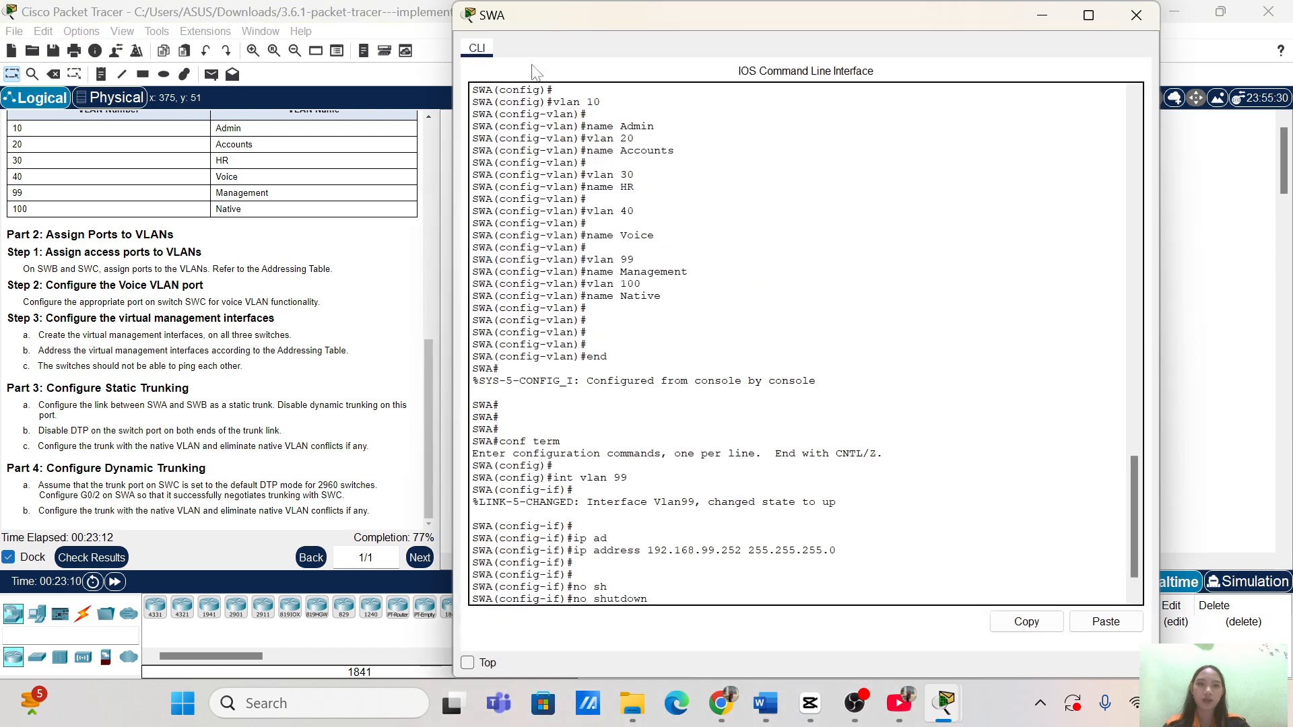
left_click_drag(458, 6, 666, 202)
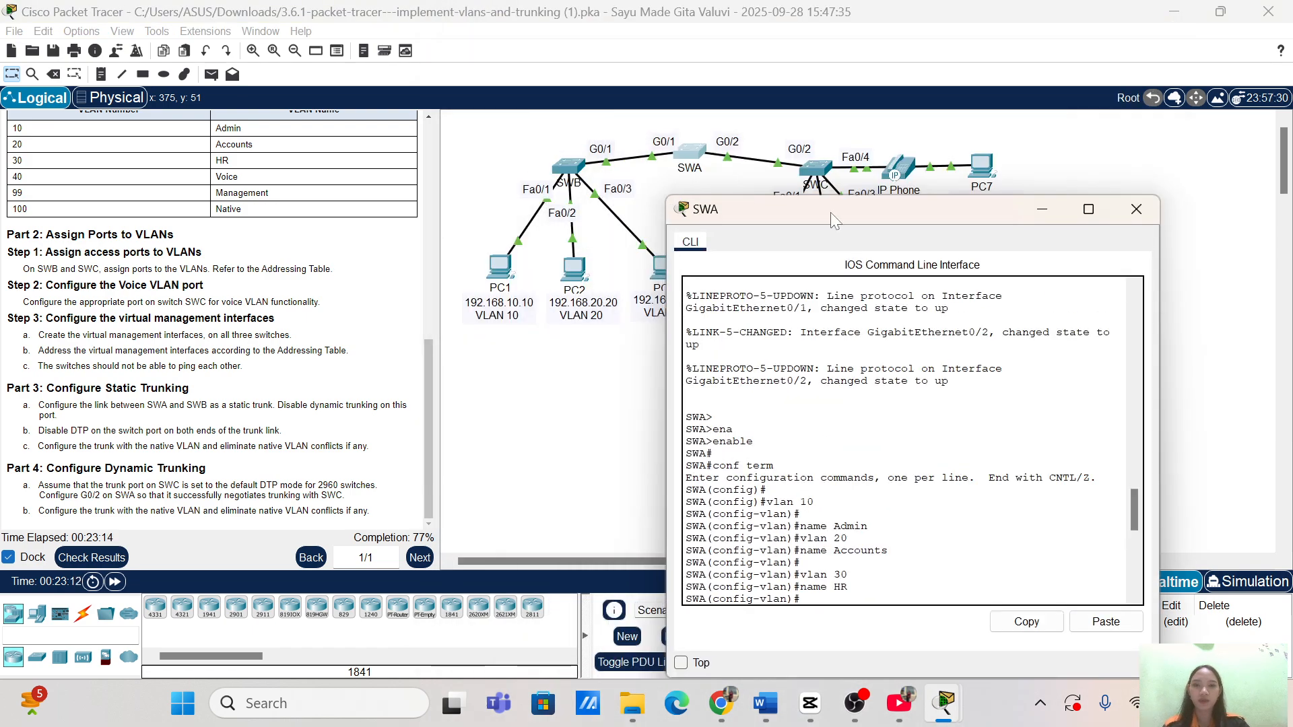
left_click_drag(842, 208, 814, 107)
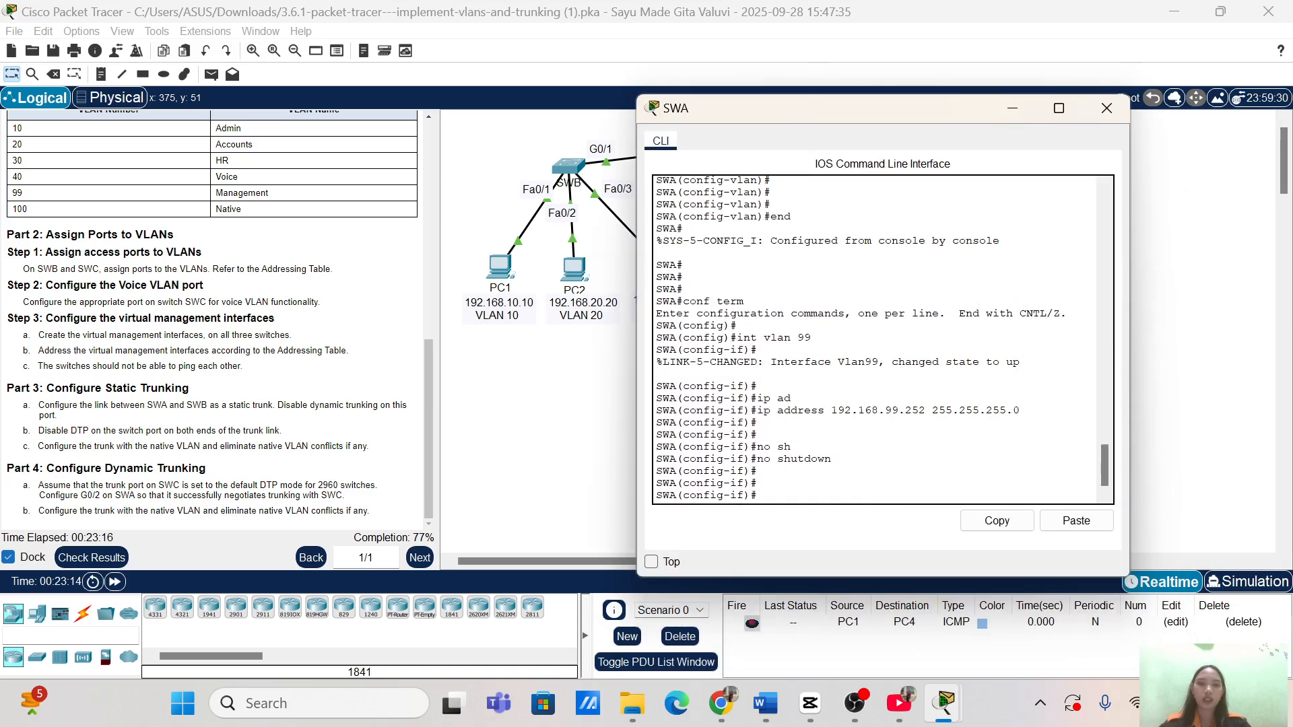
End interface configuration on SWA and re-enter global configuration mode.
type("end")
key("Return")
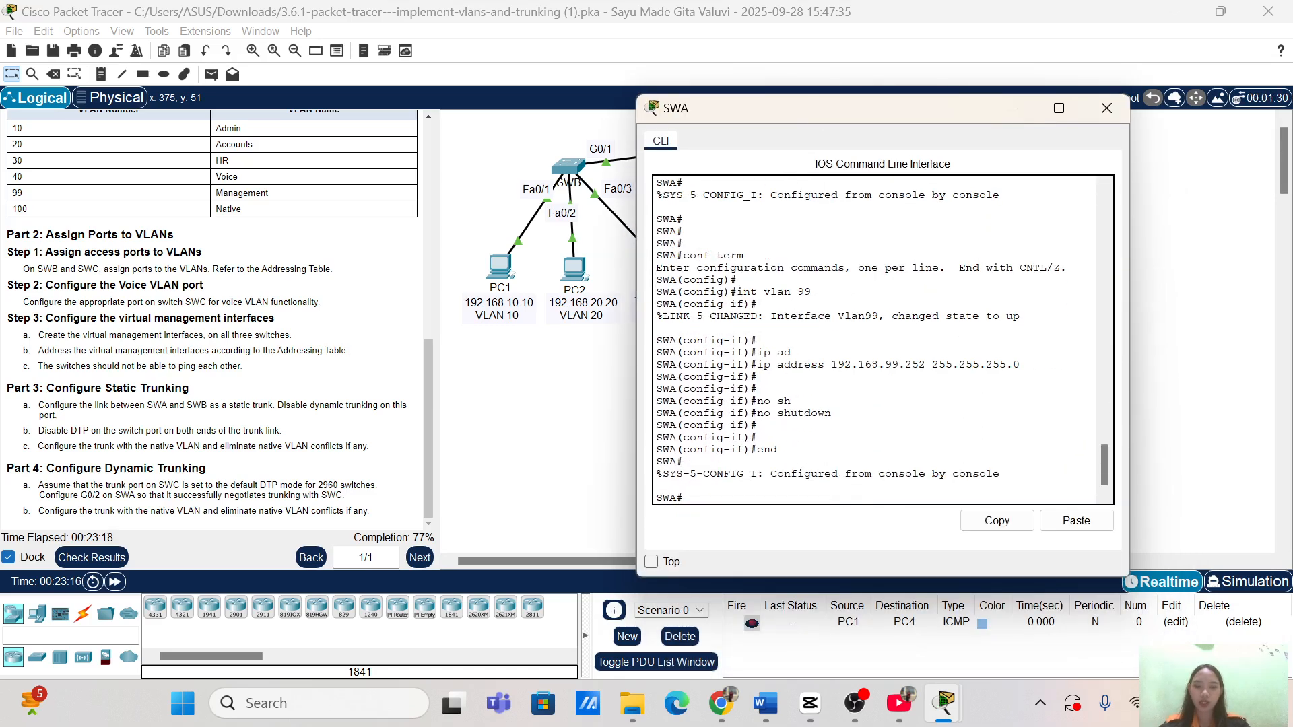
type("conf term")
key("Return")
key("Return")
key("Return")
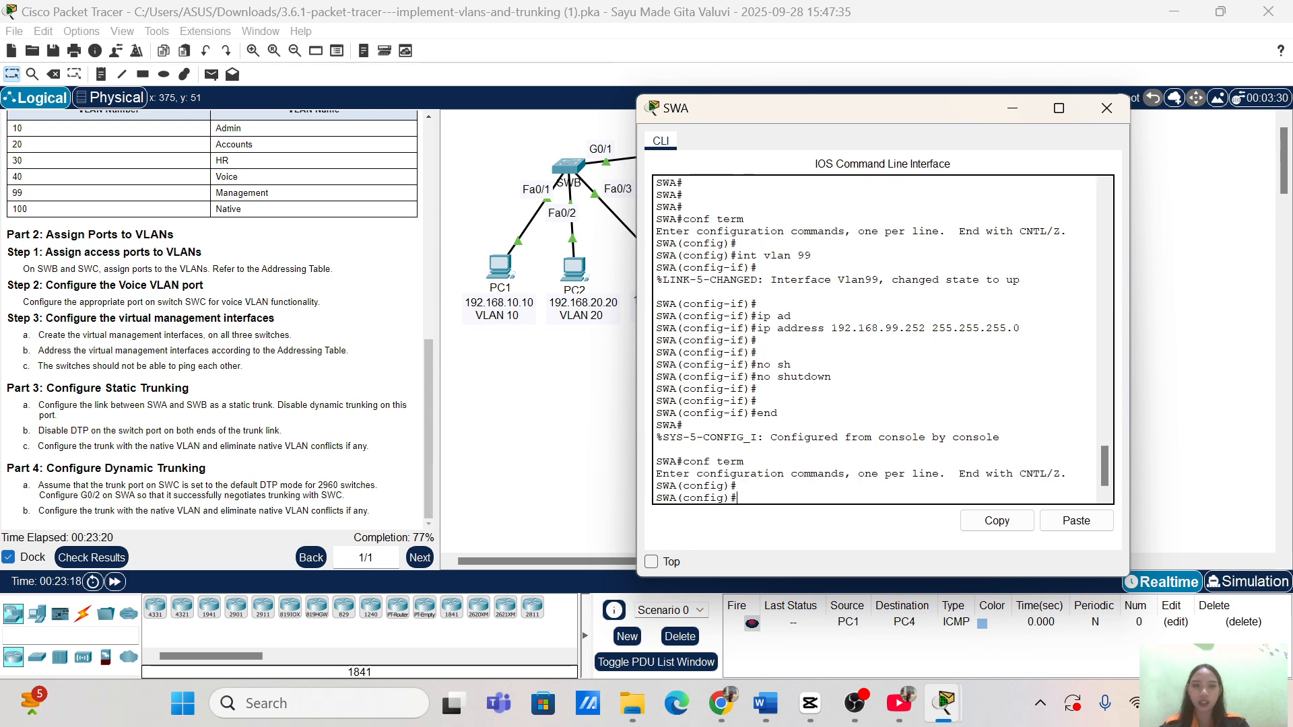
Set SWA's G0/1 interface to static trunk mode with switchport mode trunk.
type("int g")
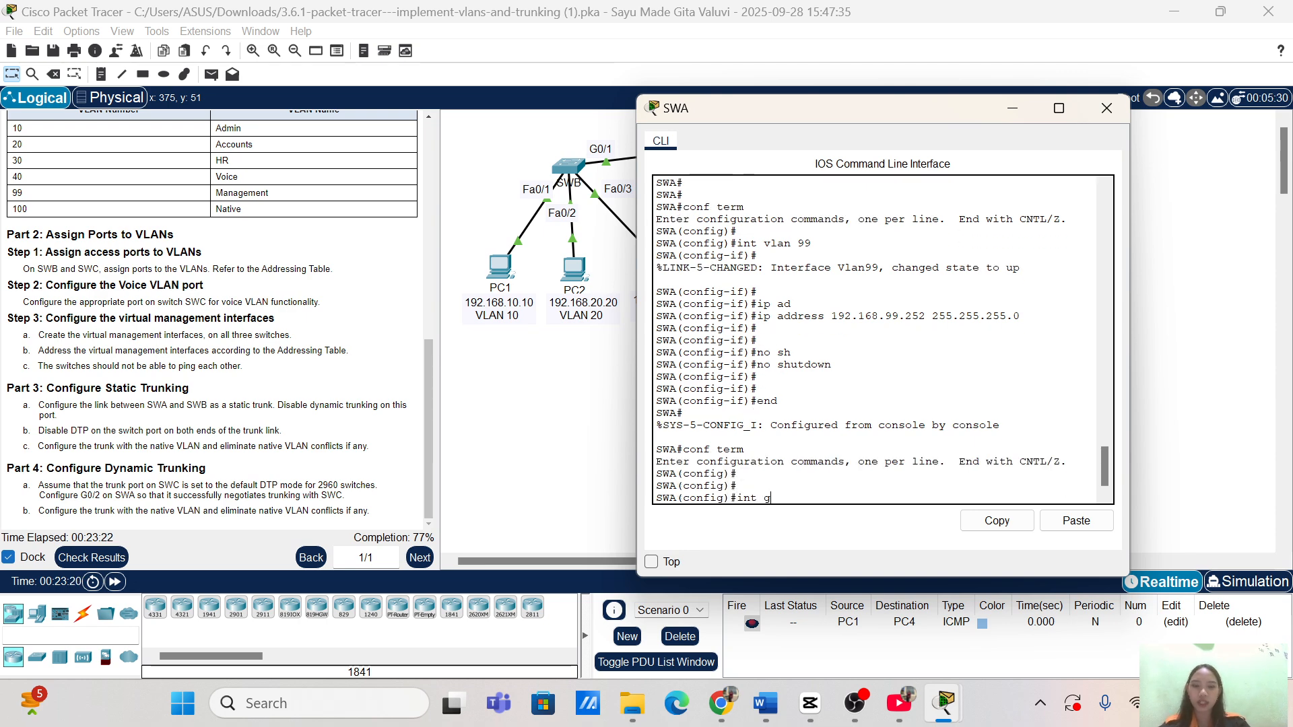
type("0/1")
key("Return")
key("Return")
key("Return")
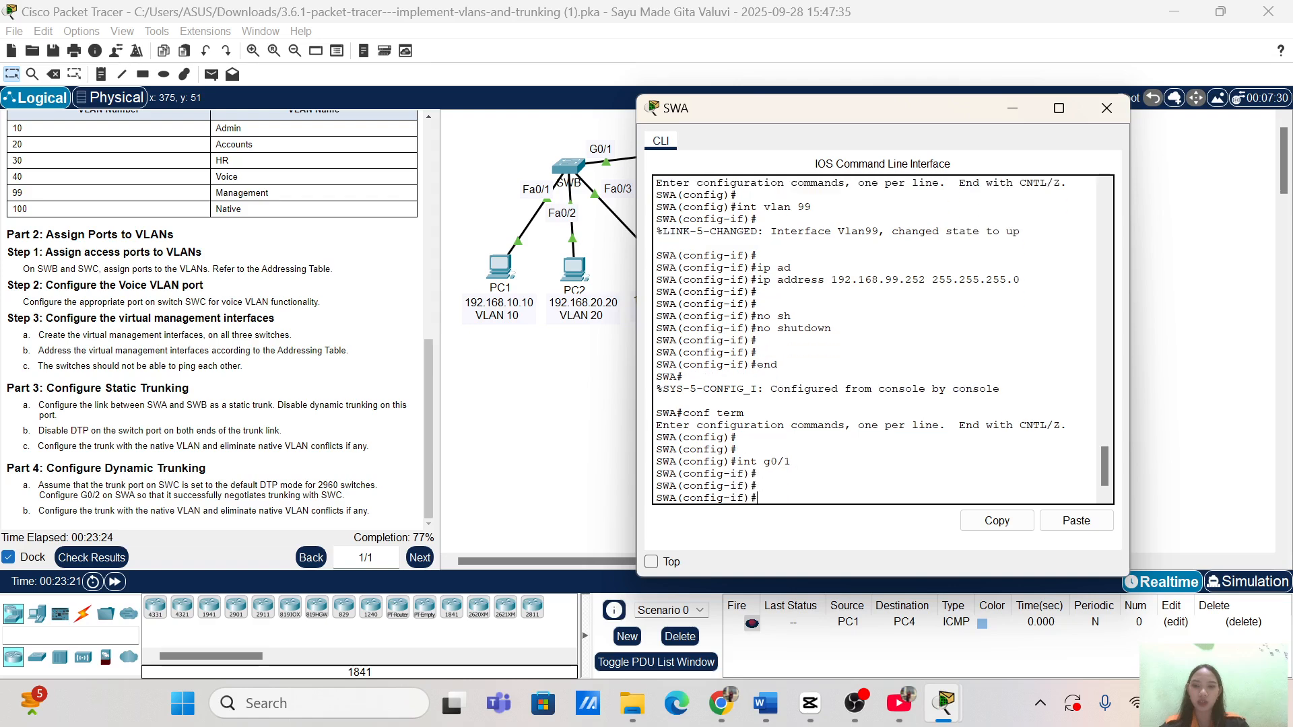
type("swi")
key("Tab")
type("mo")
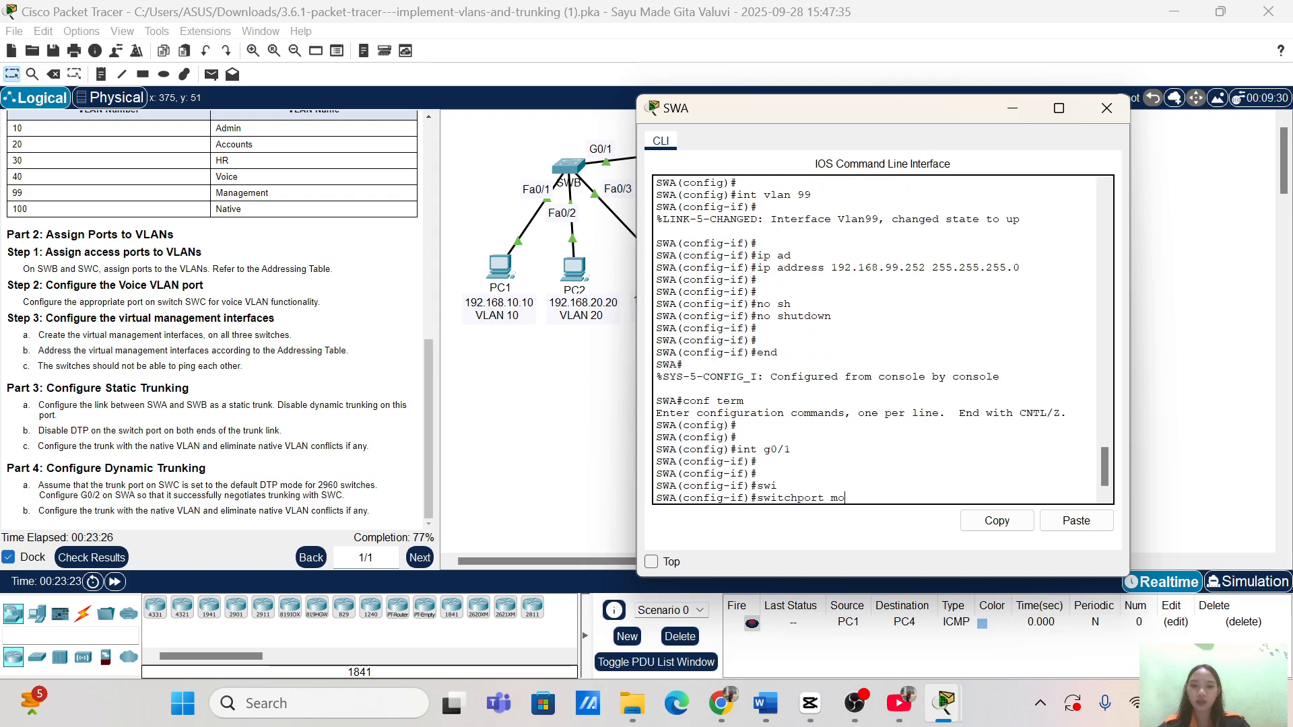
type("d")
key("Tab")
type("tr")
key("Tab")
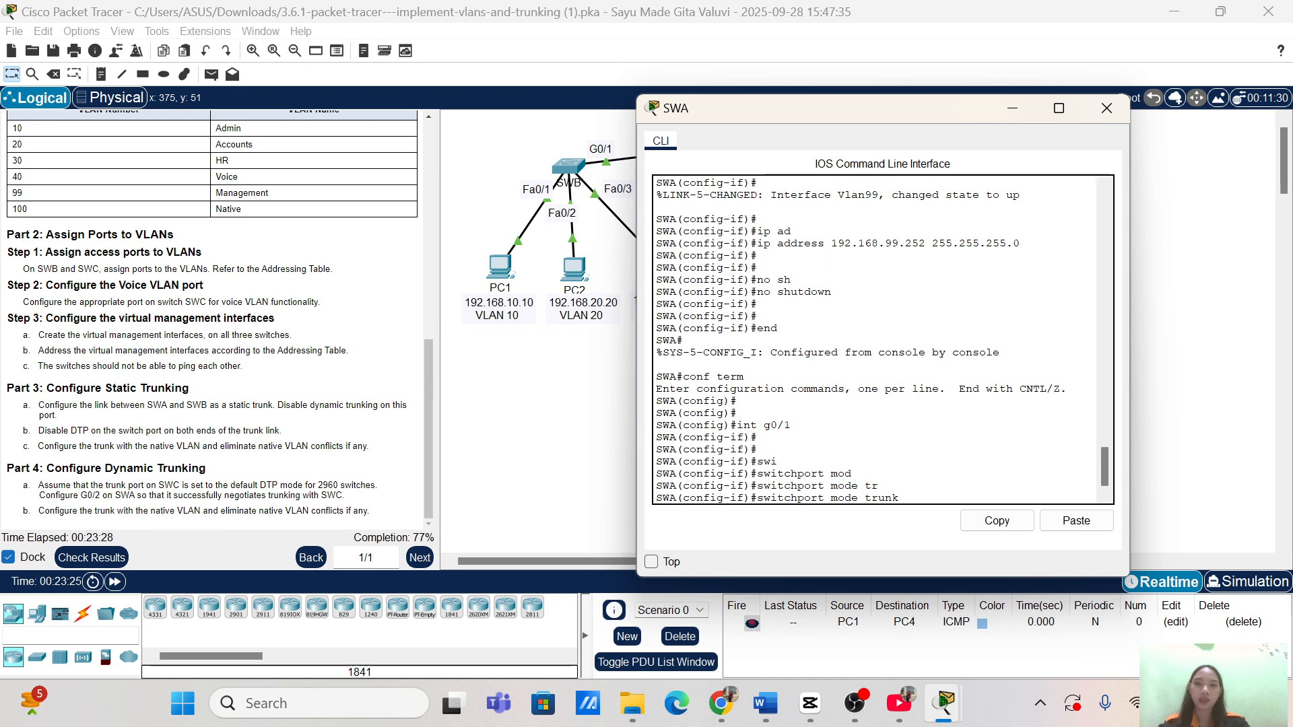
key("Return")
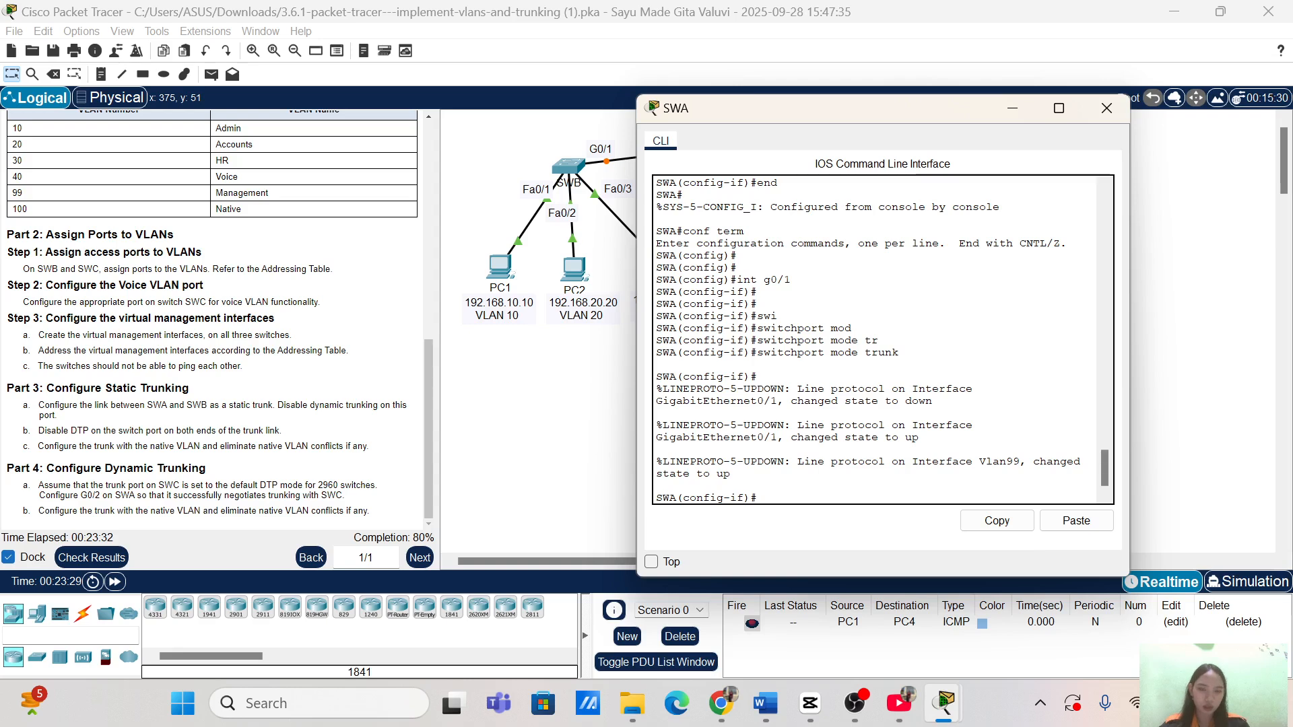
Disable DTP negotiation on SWA's G0/1 interface with switchport nonegotiate.
type("swi")
key("Tab")
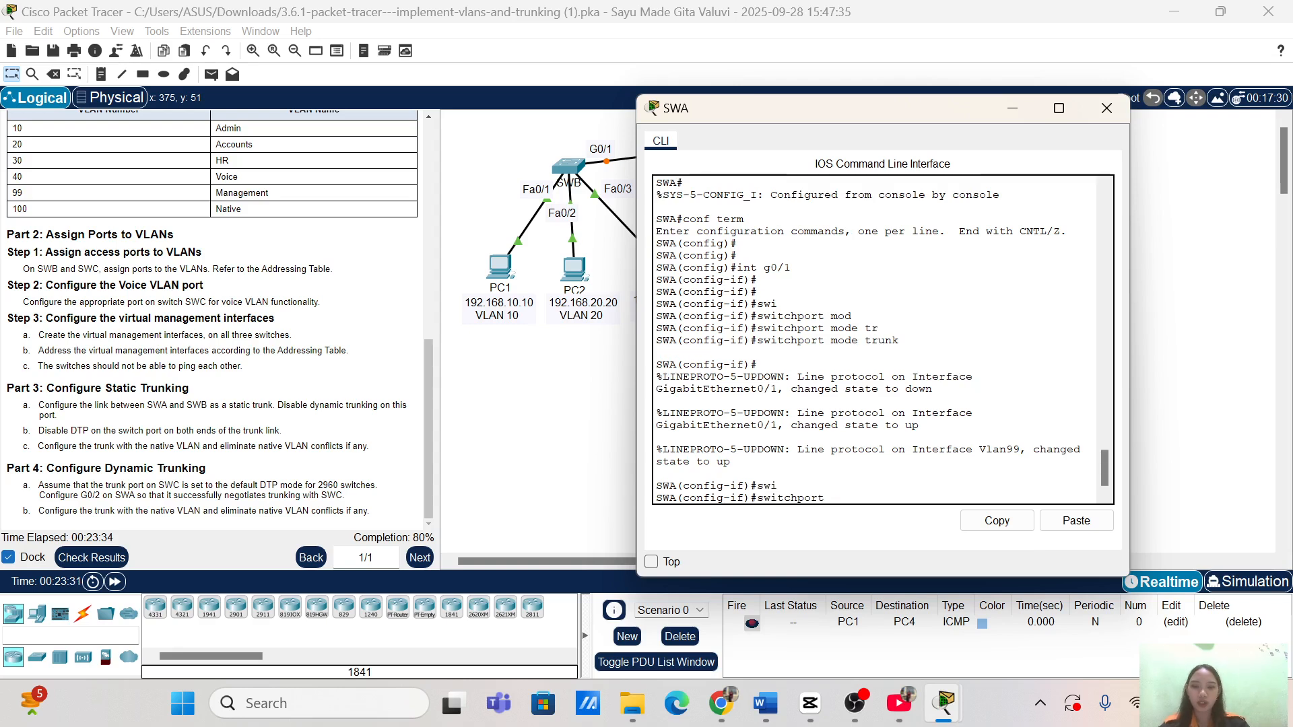
type("none")
key("Tab")
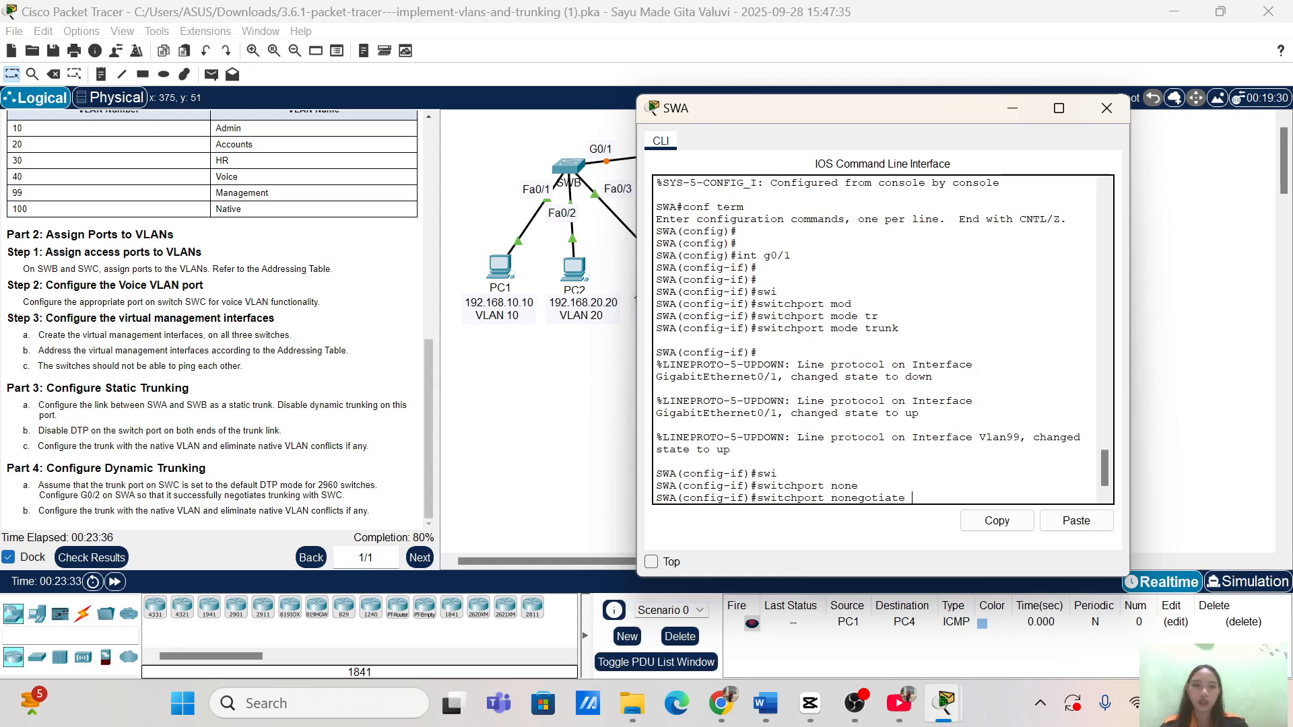
key("Return")
key("Return")
key("Return")
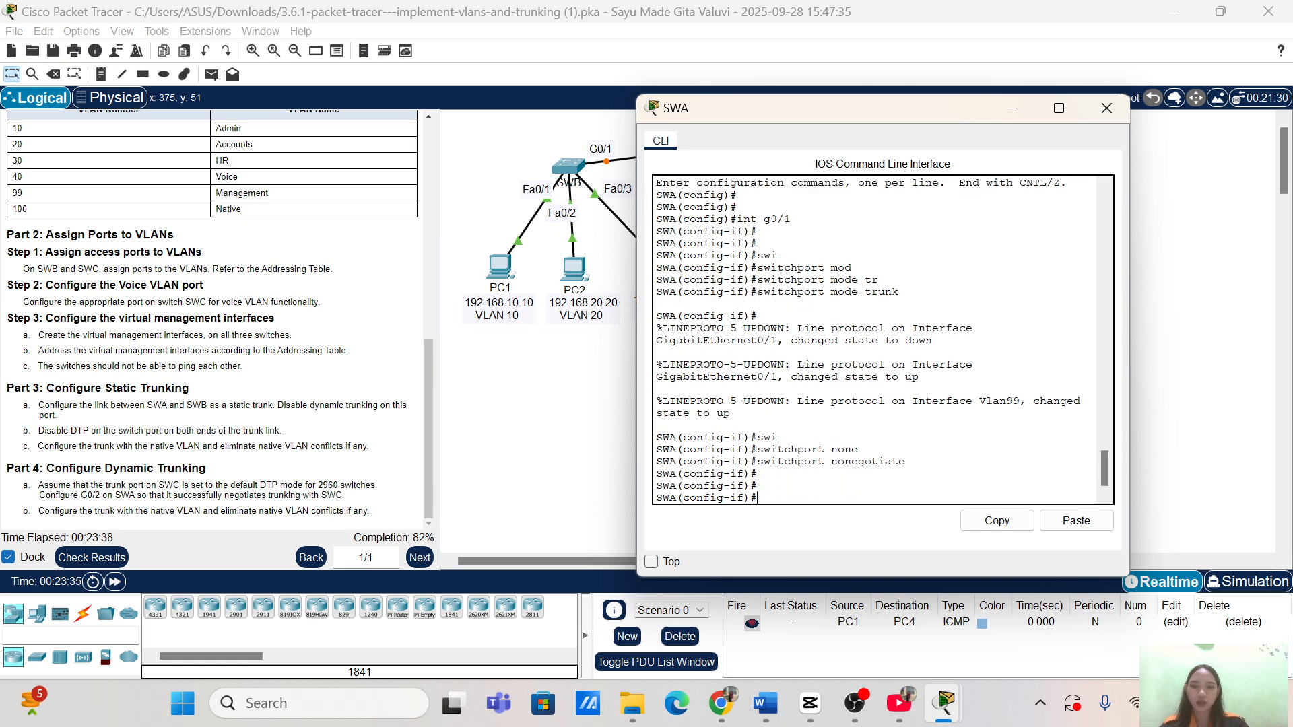
Set the native VLAN of SWA's G0/1 trunk to 100 with switchport trunk native vlan 100.
type("swi")
key("Tab")
type("tr")
key("Tab")
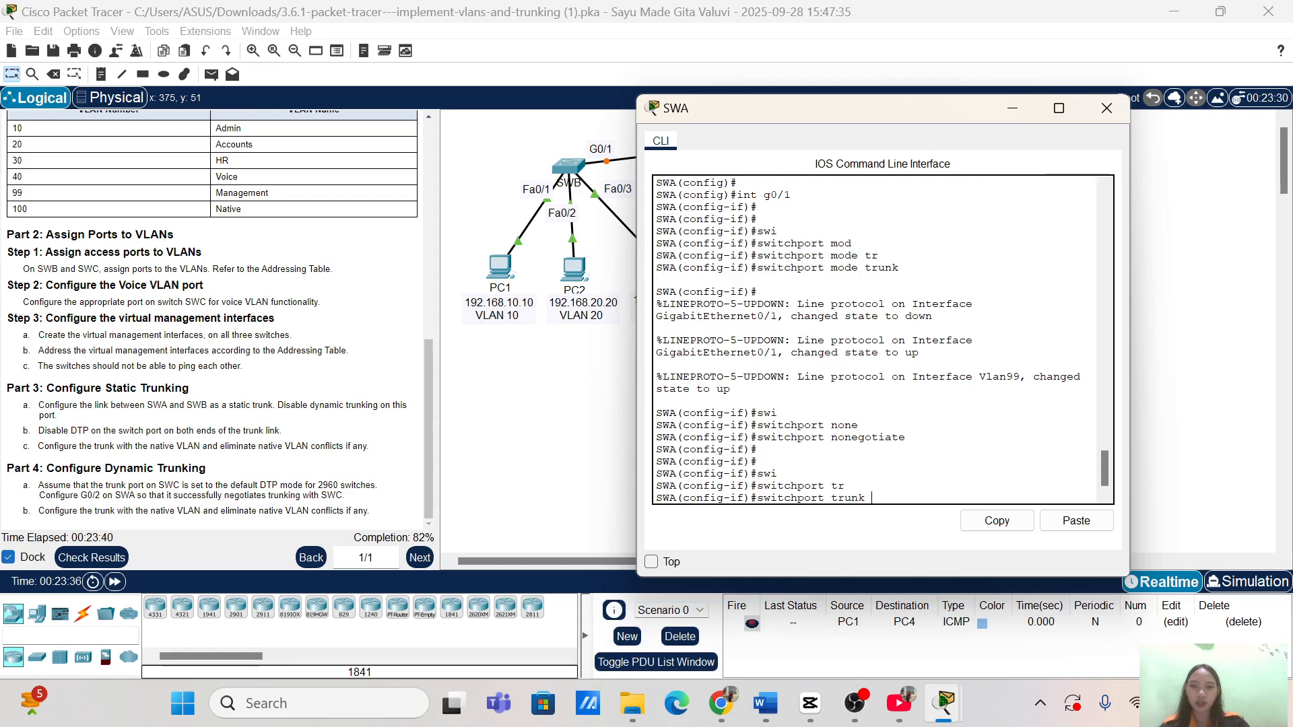
type("nat")
key("Tab")
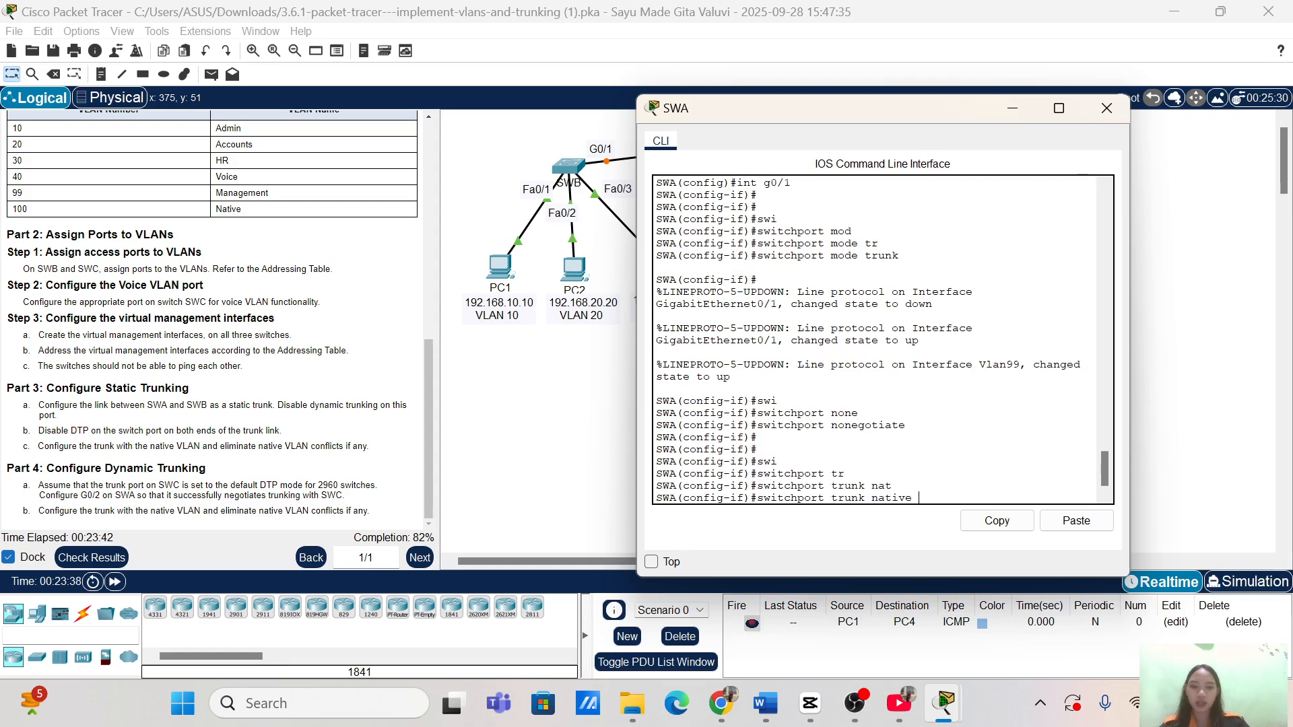
type("vla")
key("Tab")
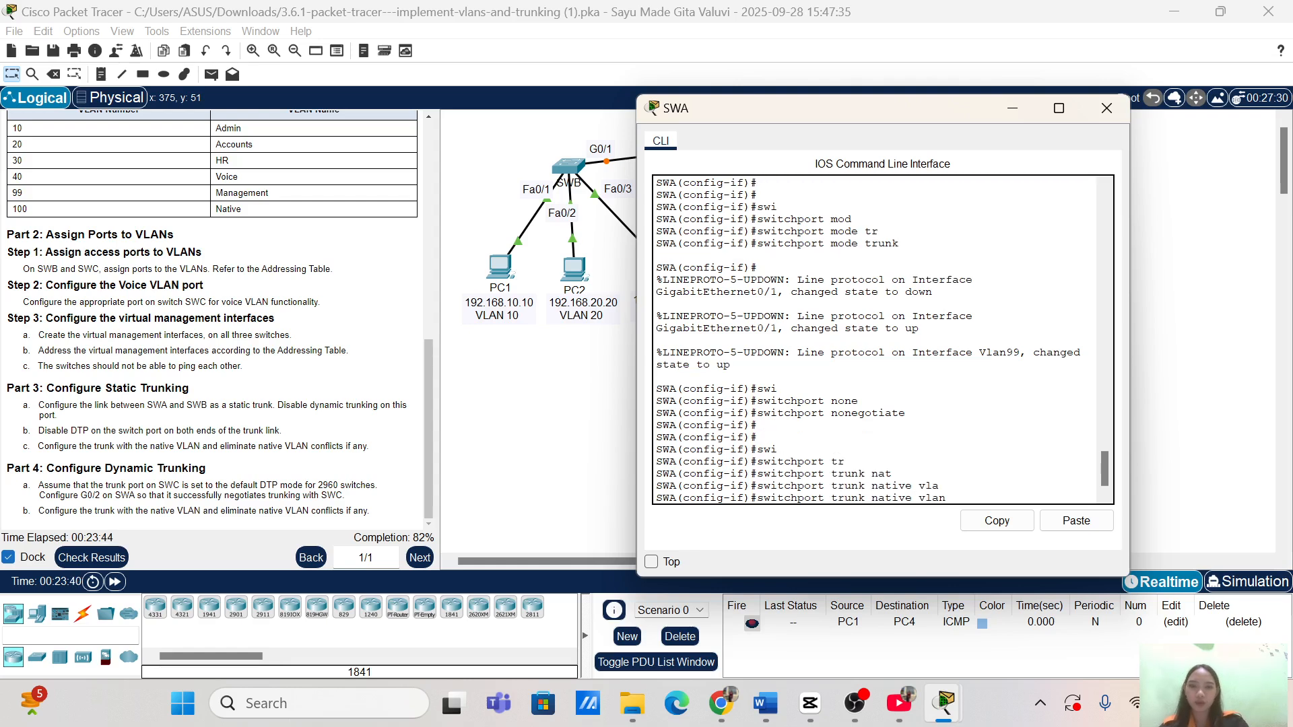
type("100")
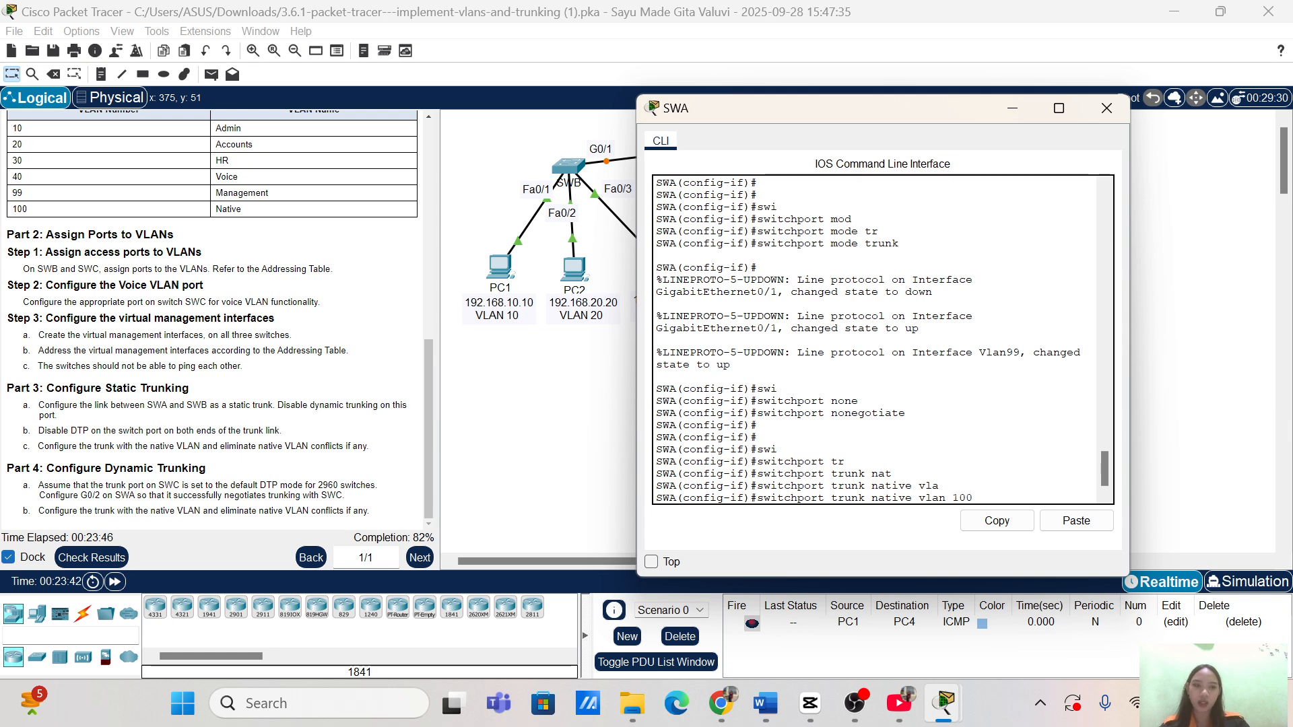
key("Return")
key("Return")
key("Return")
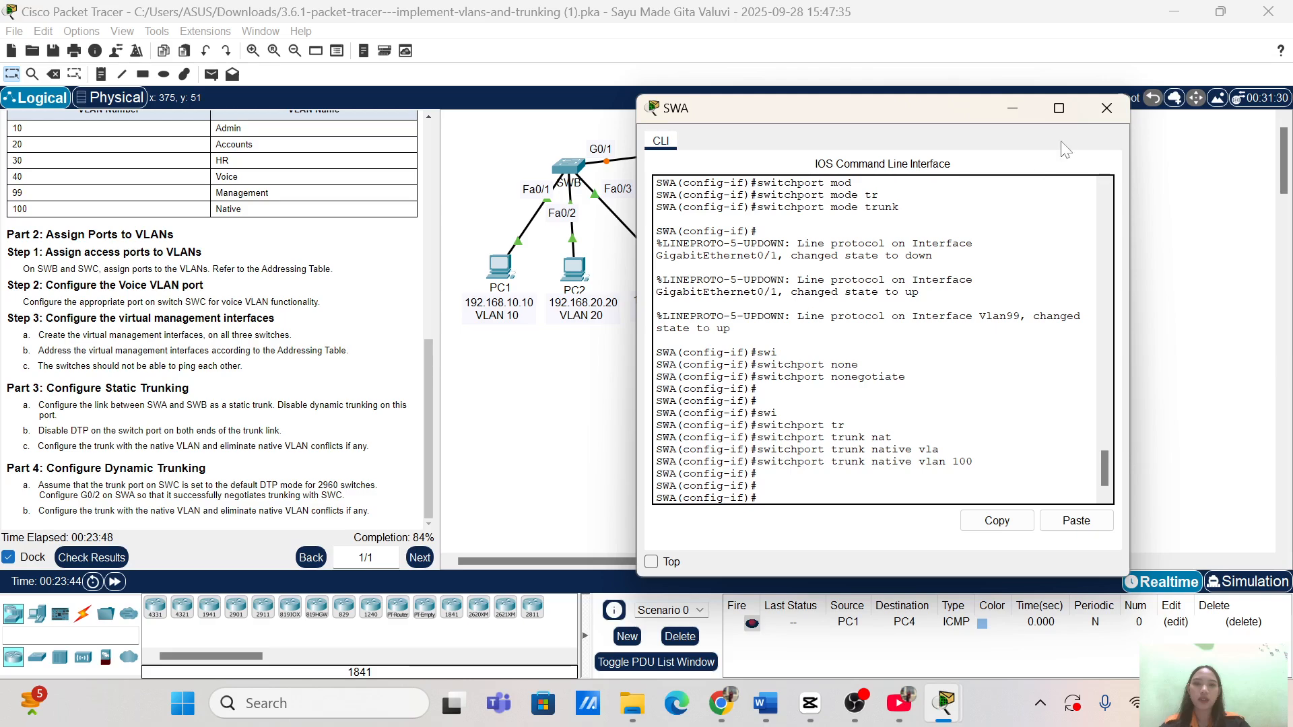
Close SWA's command line and open SWB's in a smaller window that keeps the instructions readable.
left_click(1107, 107)
left_click(569, 167)
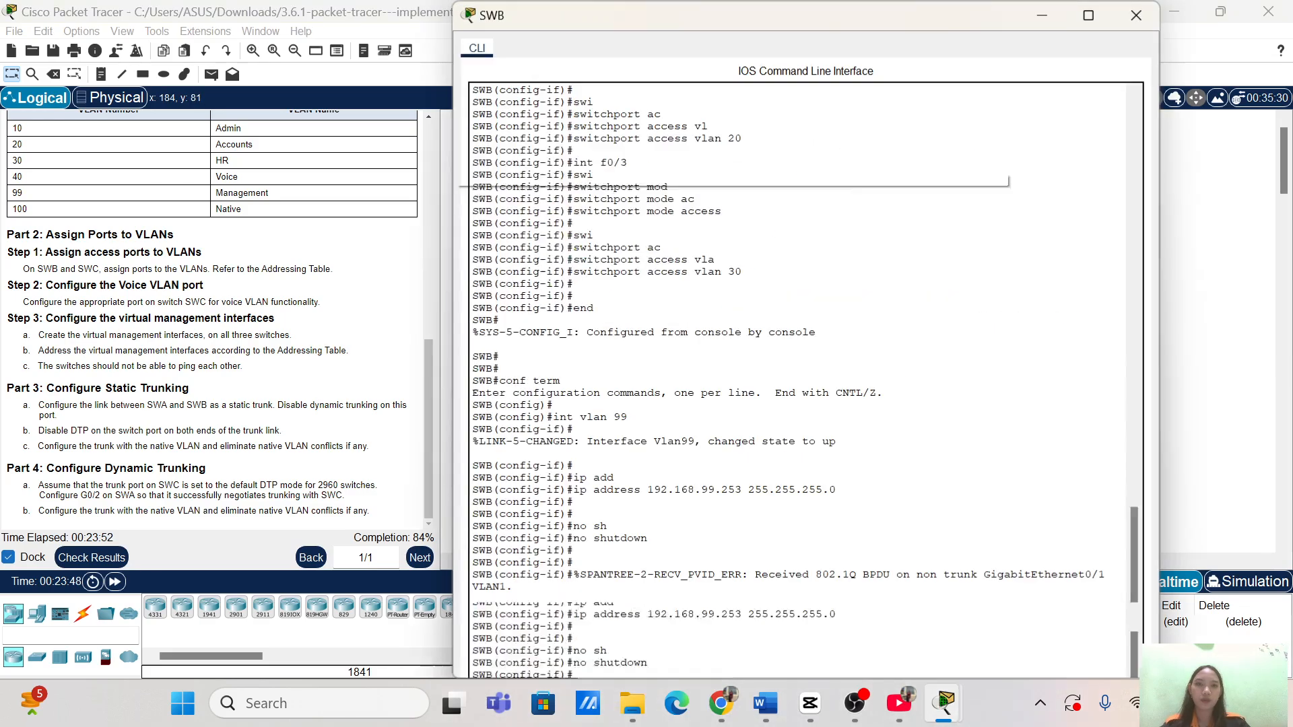
left_click_drag(454, 3, 595, 216)
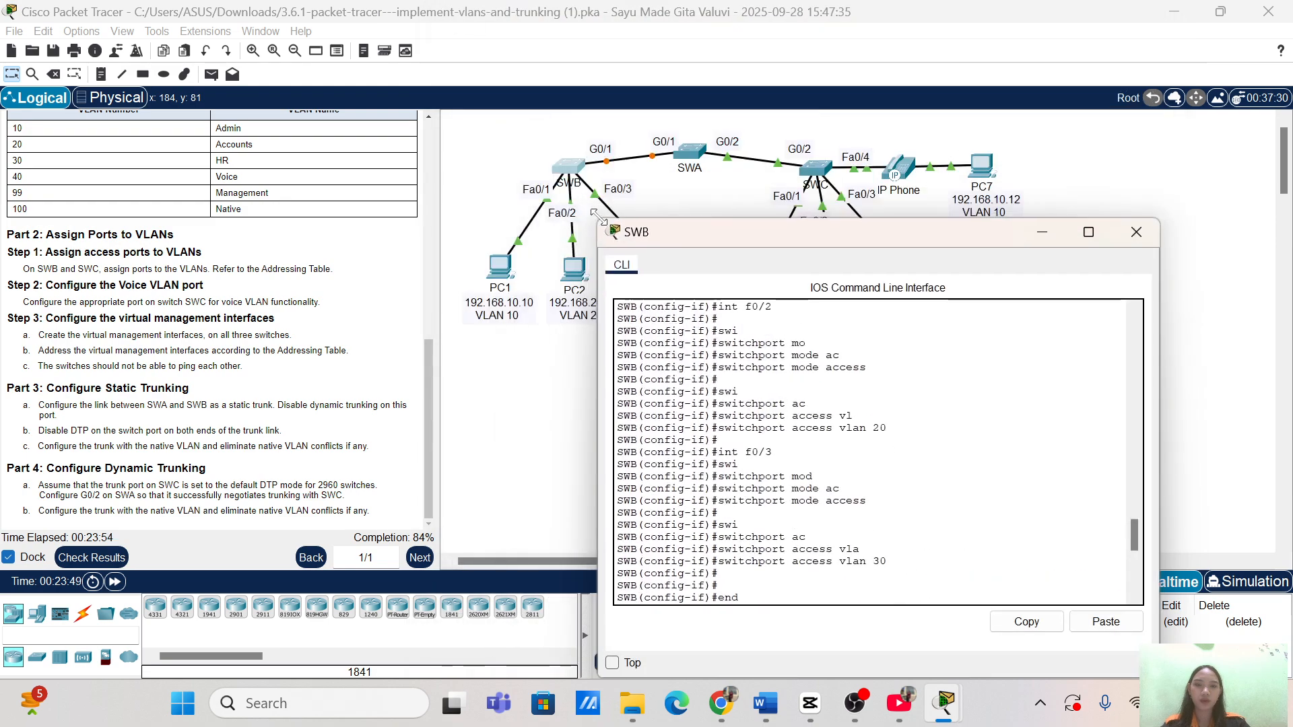
left_click_drag(713, 227, 708, 147)
scroll(869, 404, "down", 10)
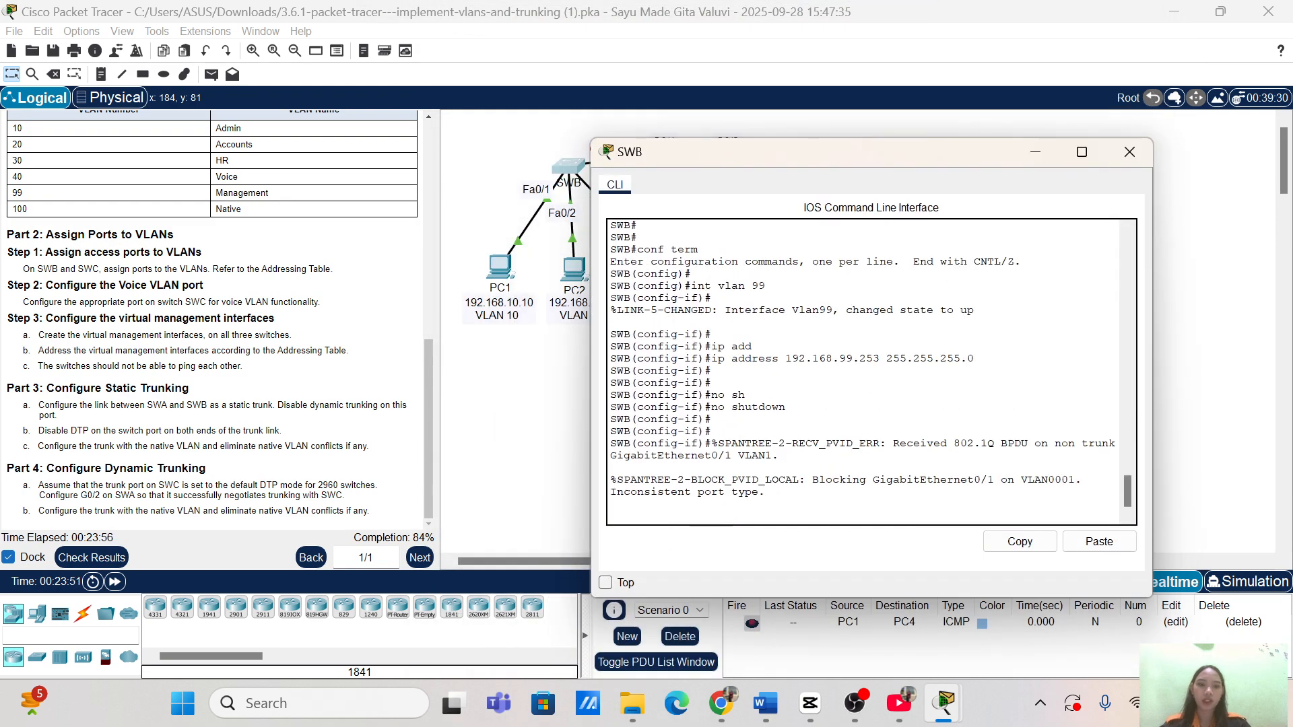
End interface configuration on SWB and re-enter global configuration mode.
key("Return")
type("end")
key("Return")
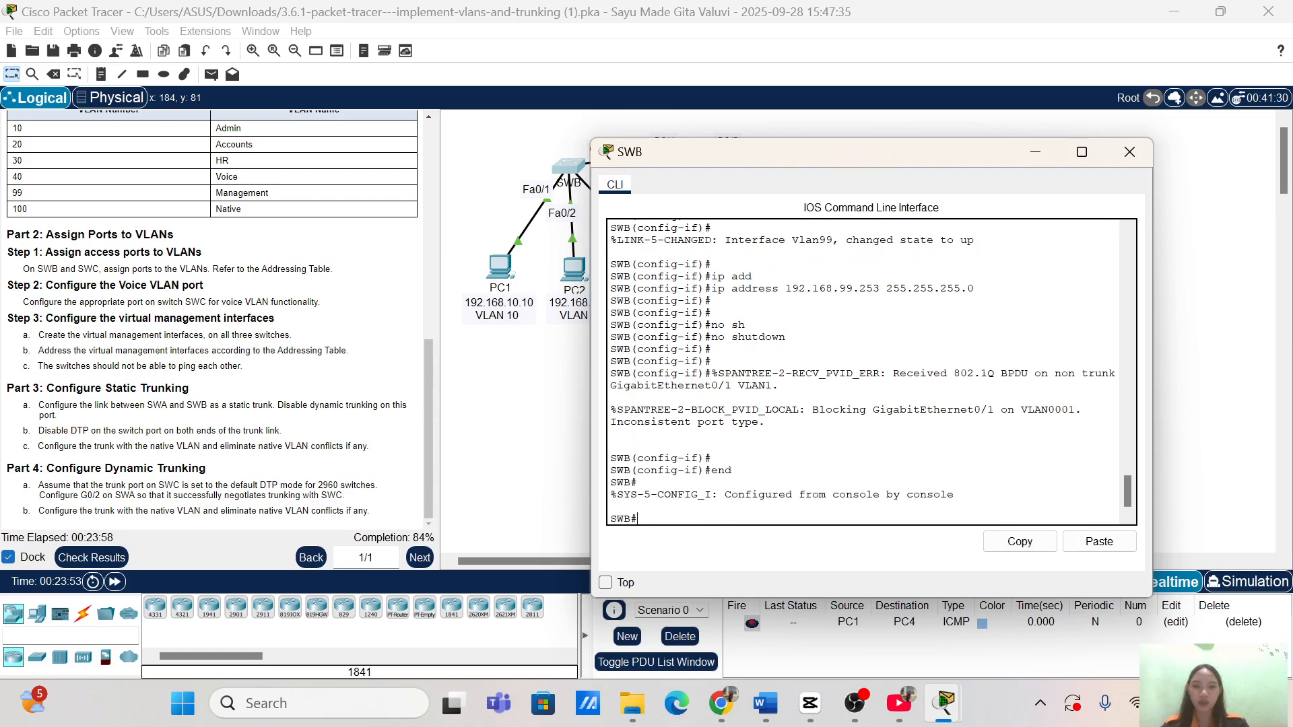
type("conf term")
key("Return")
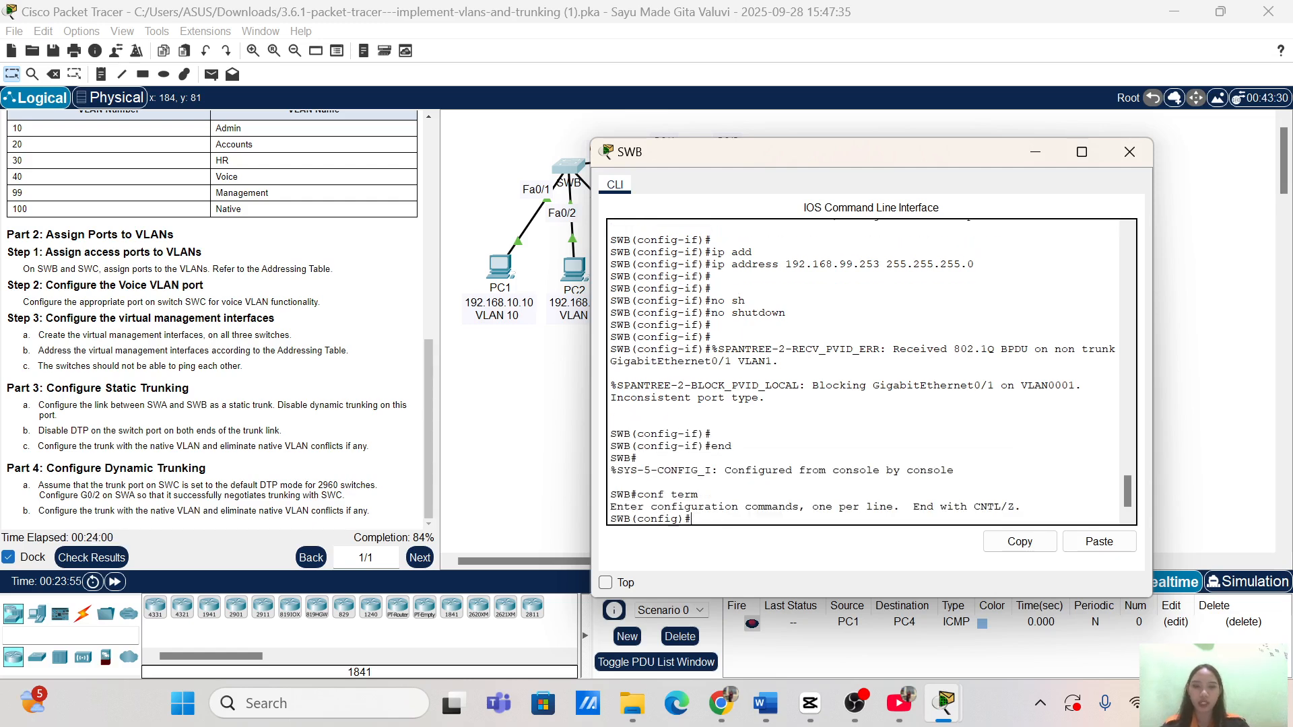
key("Return")
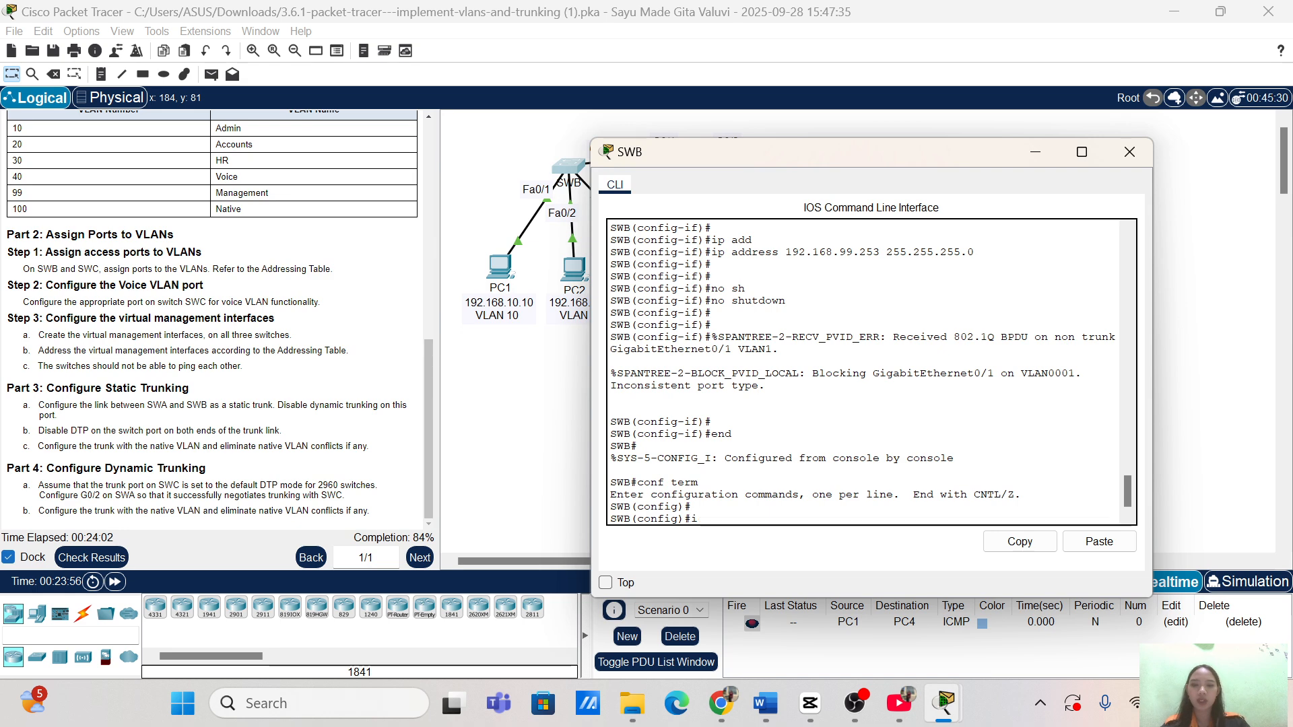
Set SWB's G0/1 interface to static trunk mode with switchport mode trunk.
type("int g0/1")
key("Return")
key("Return")
key("Return")
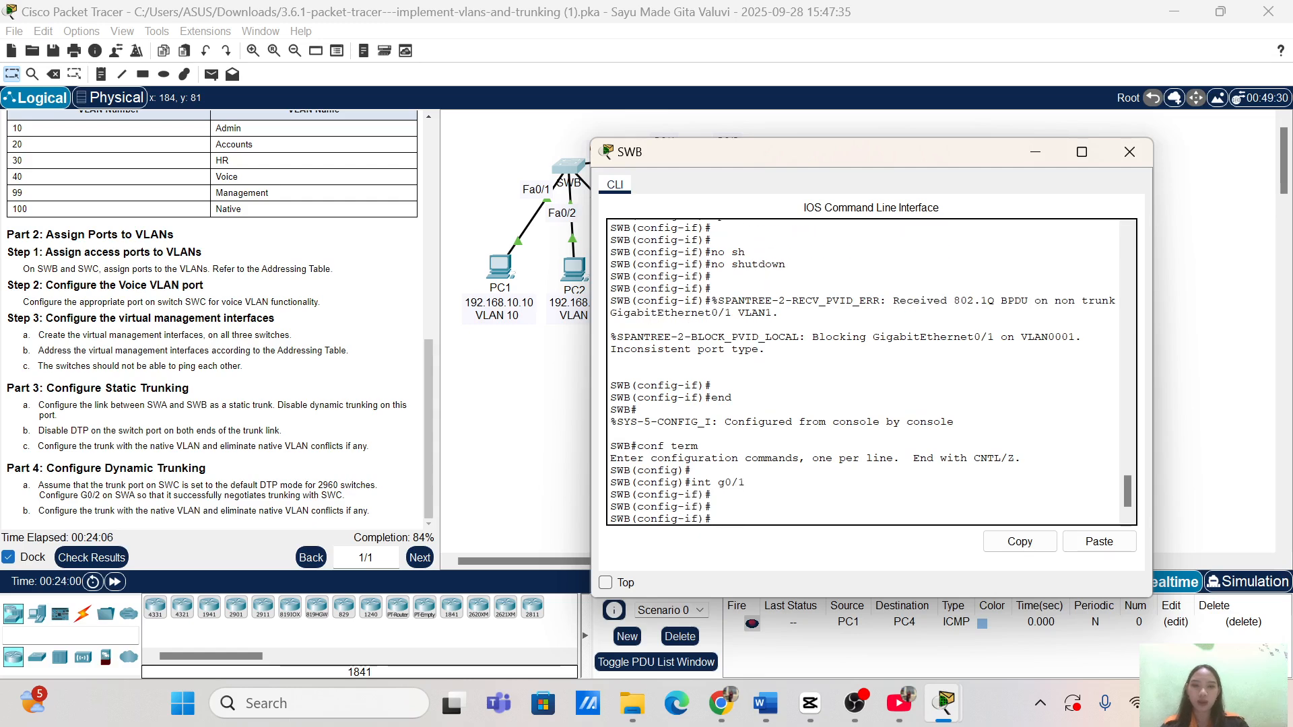
type("swi")
key("Tab")
type("mod")
key("Tab")
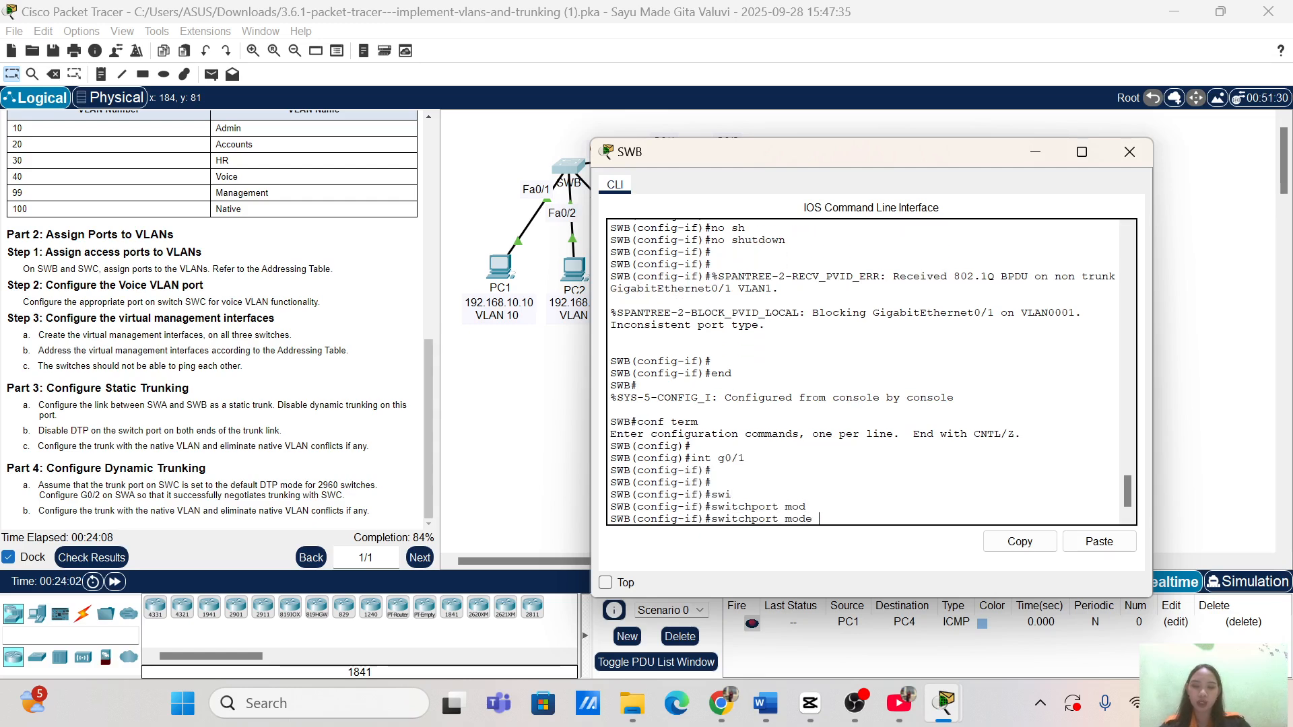
type("tr")
key("Tab")
key("Return")
Disable DTP negotiation on SWB's G0/1 interface with switchport nonegotiate.
type("swi")
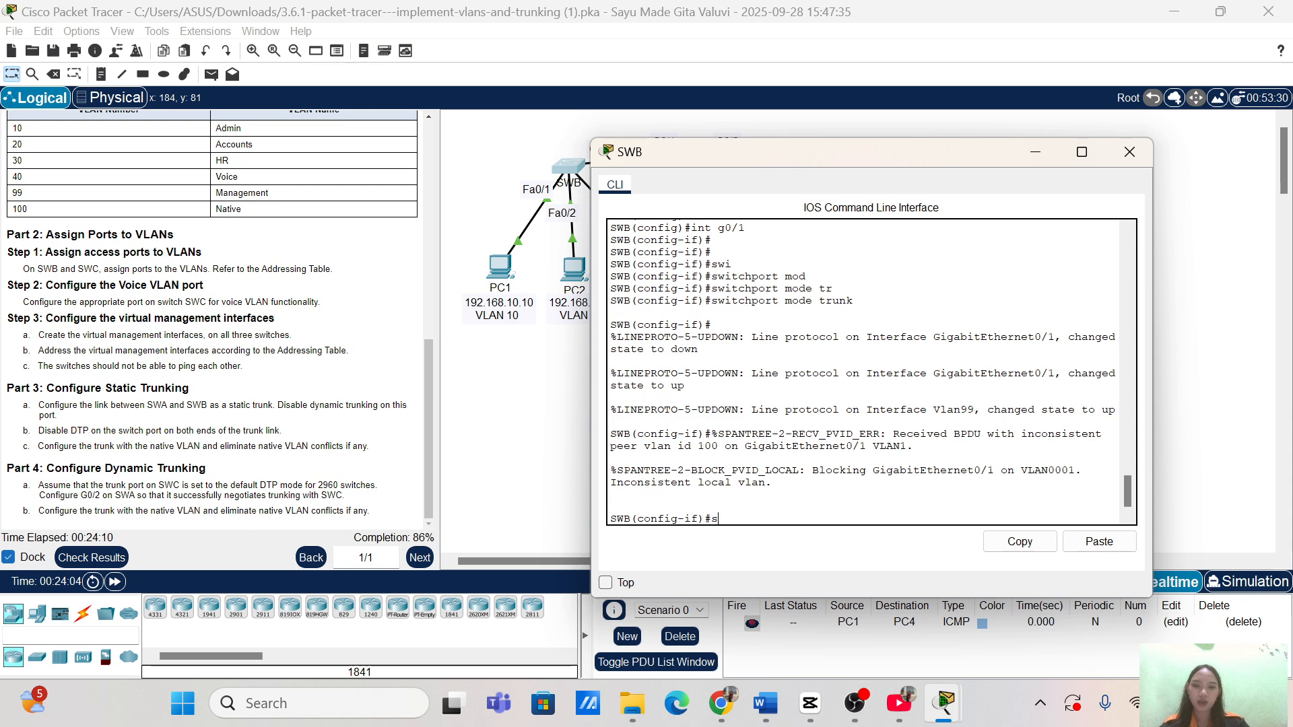
key("Tab")
type("non")
key("Tab")
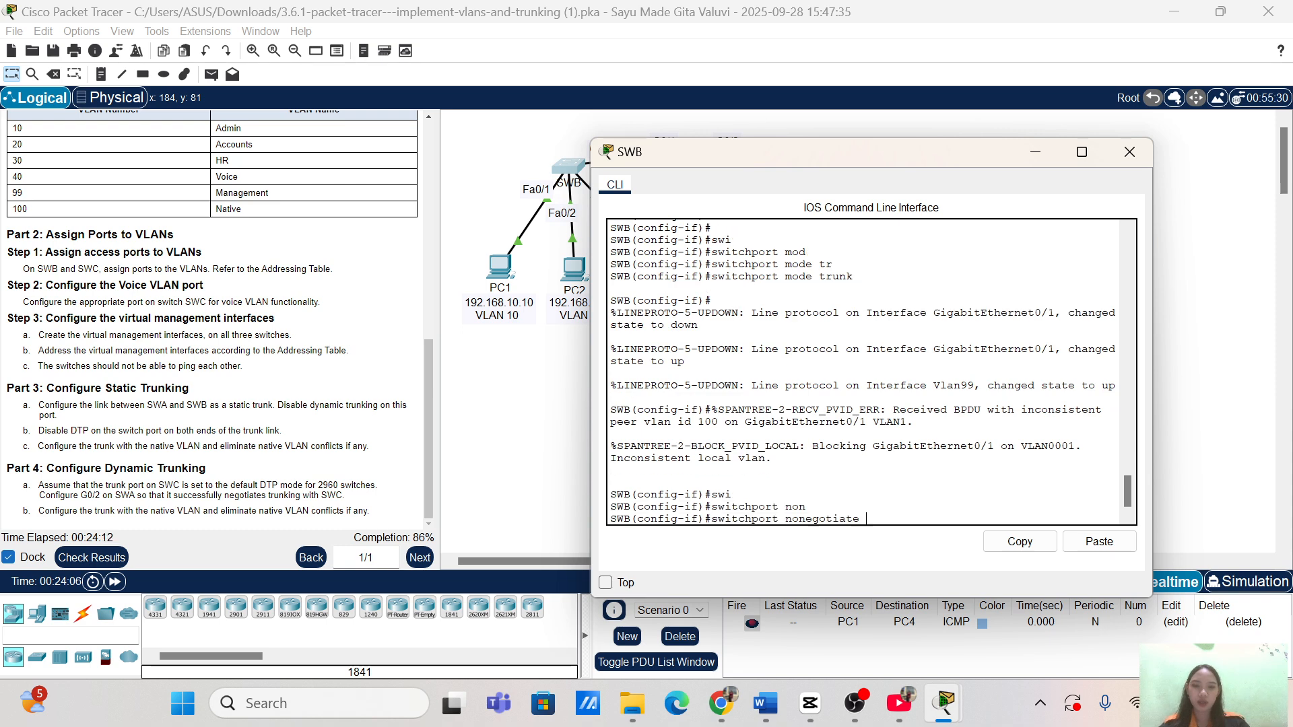
key("Return")
key("Return")
key("Return")
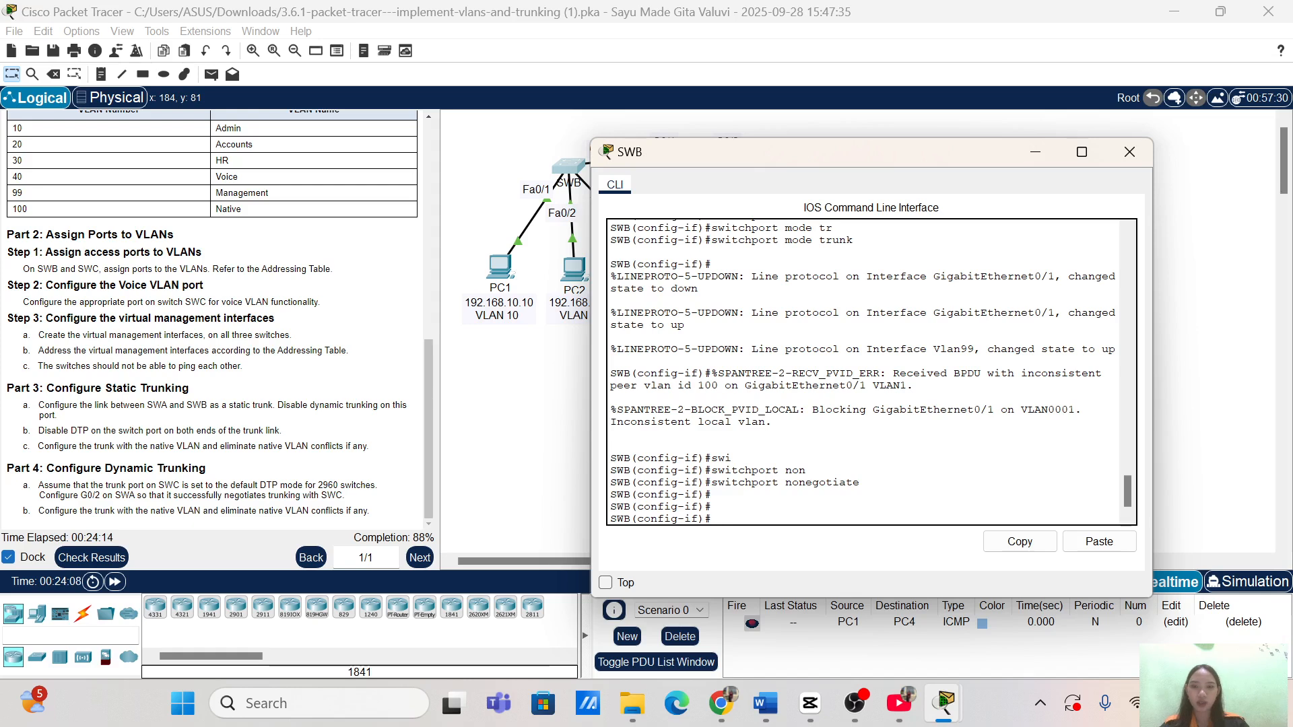
Set the native VLAN of SWB's G0/1 trunk to 100 with switchport trunk native vlan 100.
type("swi")
key("Tab")
type("tr")
key("Tab")
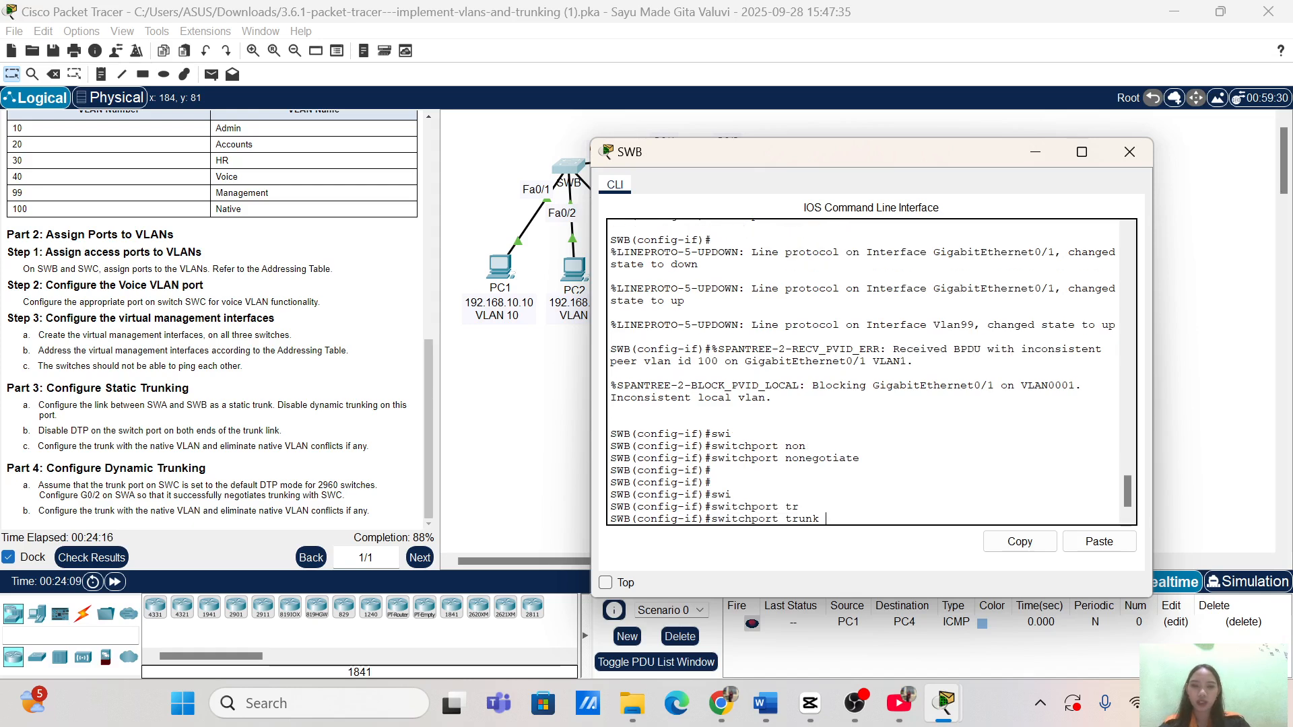
type("nat")
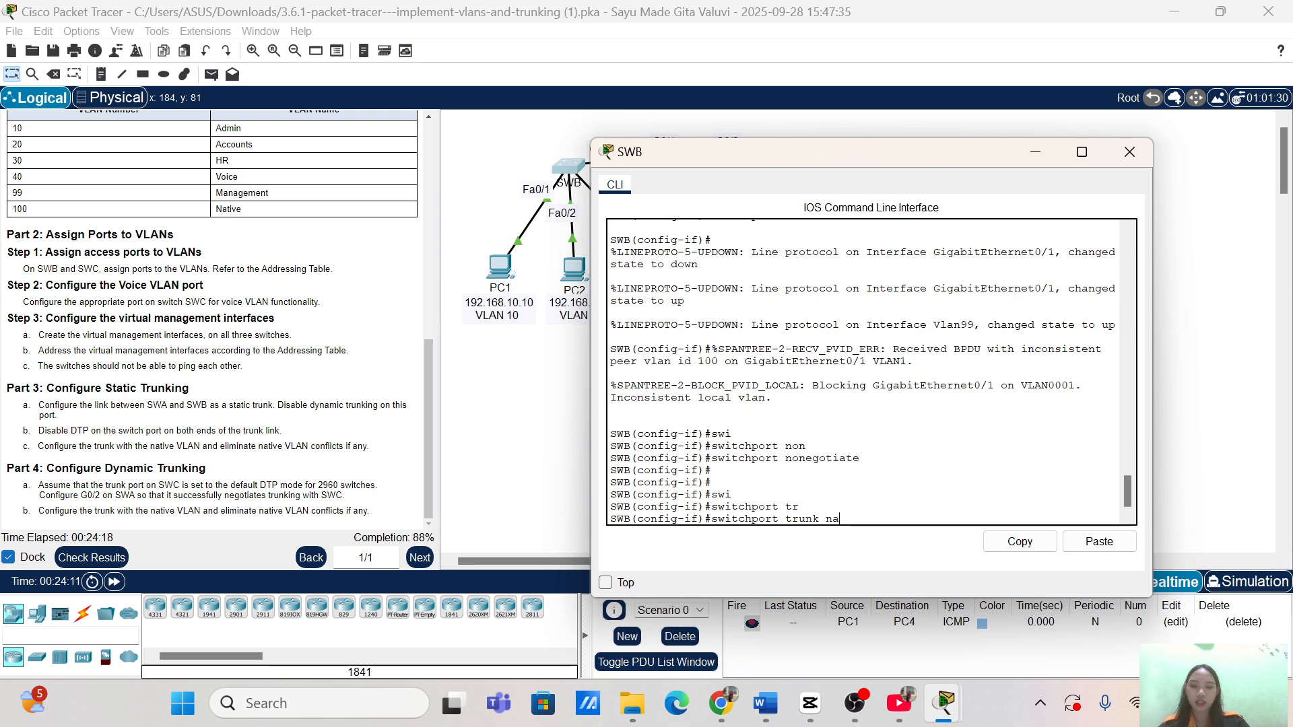
key("Tab")
type("vl")
key("Tab")
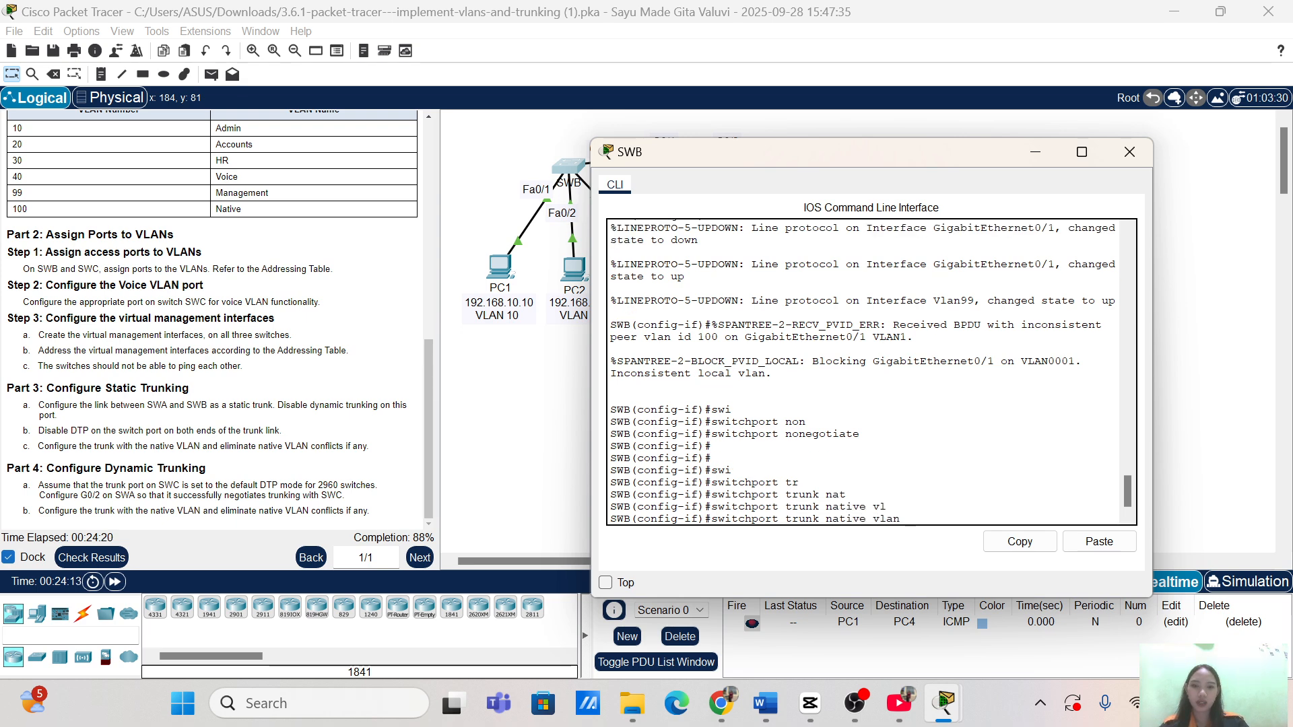
type("100")
key("Return")
key("Return")
key("Return")
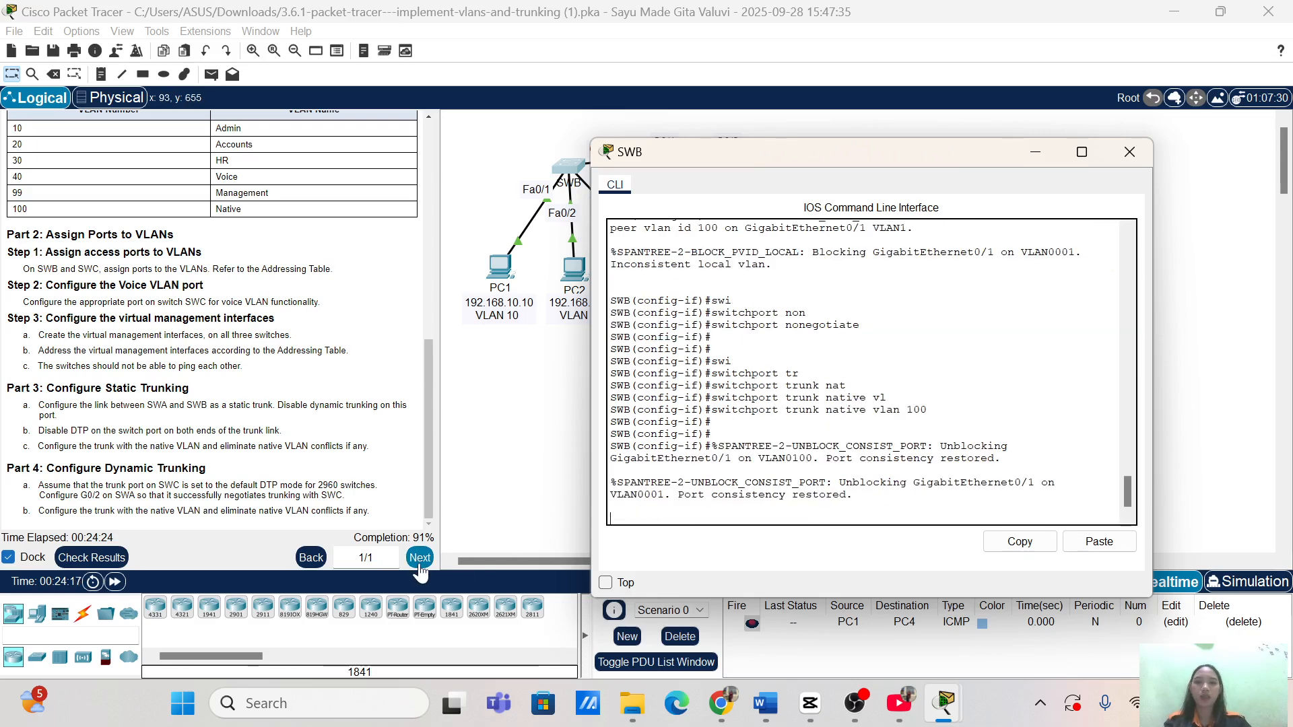
Close SWB's command line and reopen SWA's in a smaller, repositioned window.
left_click(1129, 151)
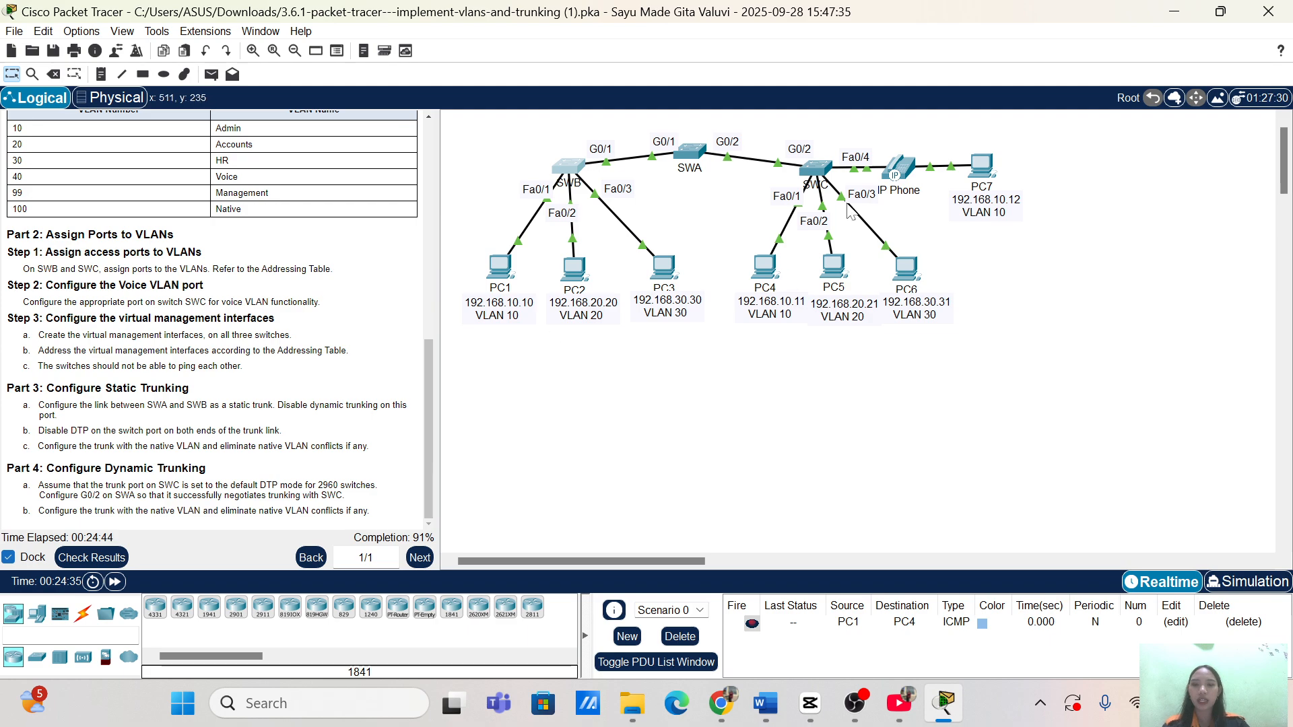
left_click(688, 162)
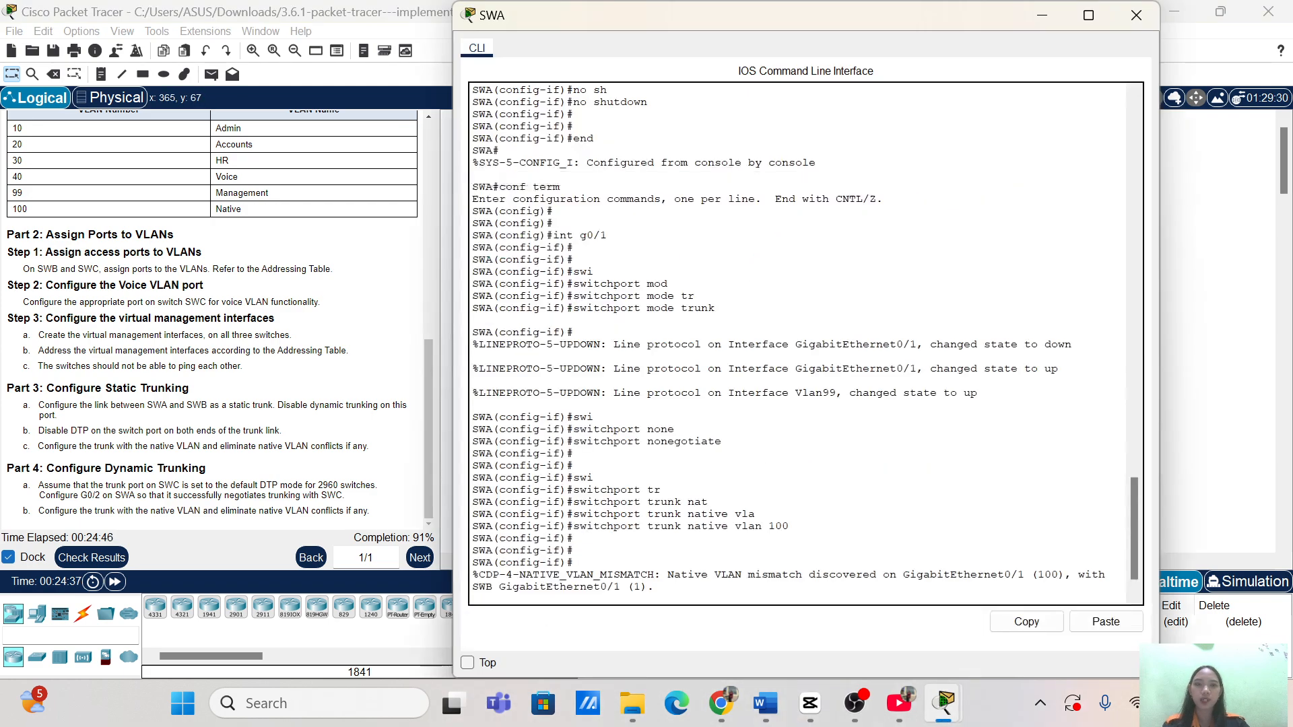
key("Return")
key("Return")
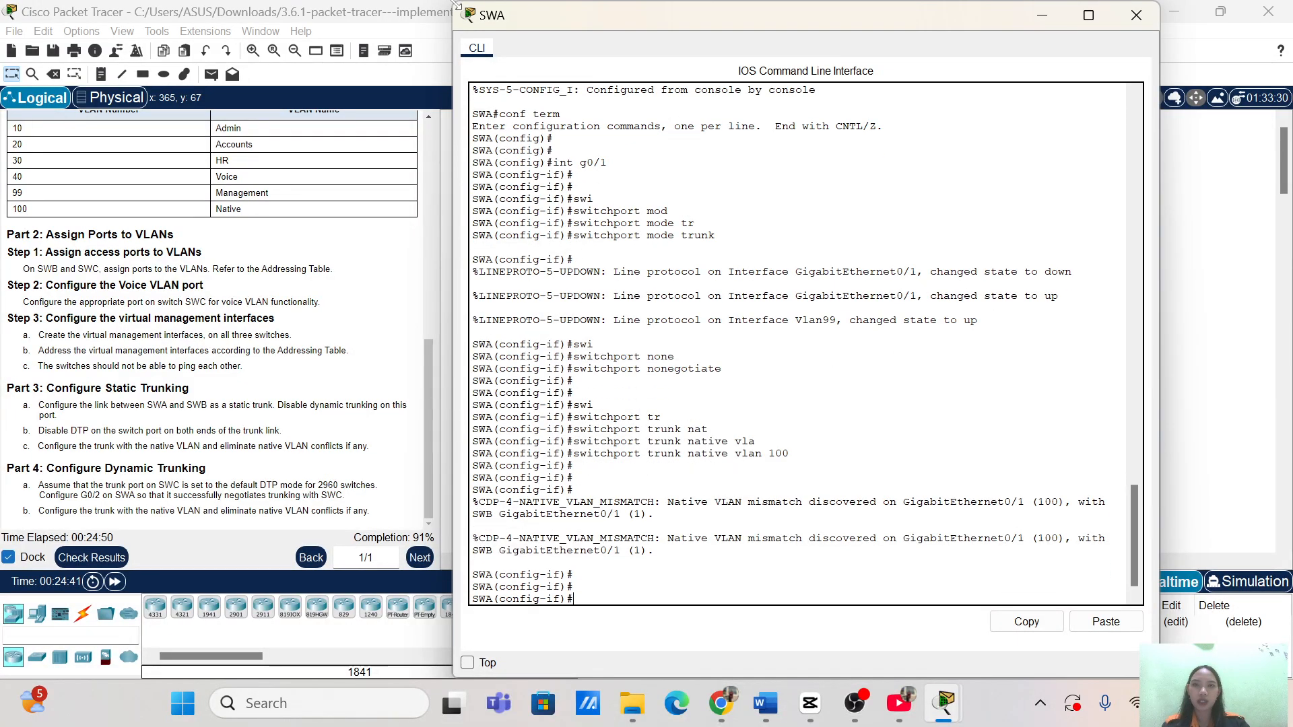
left_click_drag(453, 2, 609, 187)
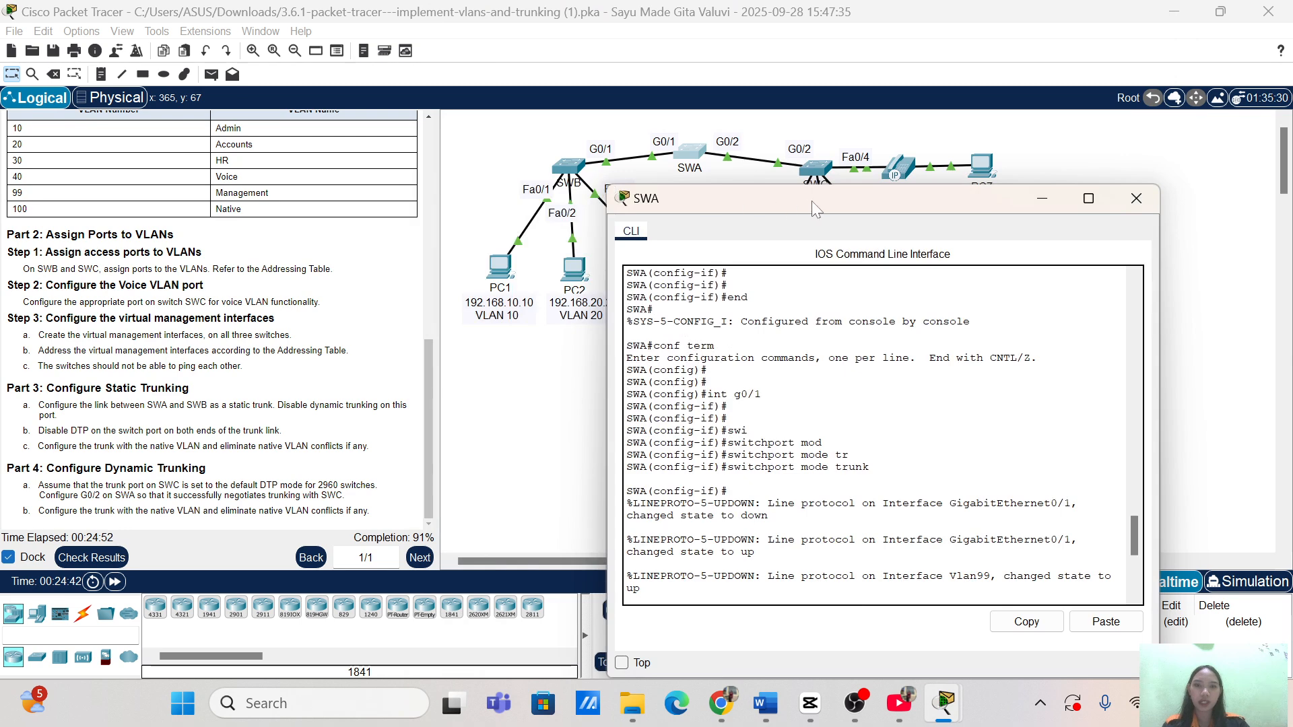
left_click_drag(811, 200, 797, 107)
Exit the G0/1 configuration on SWA and enter interface configuration for G0/2.
type("ex")
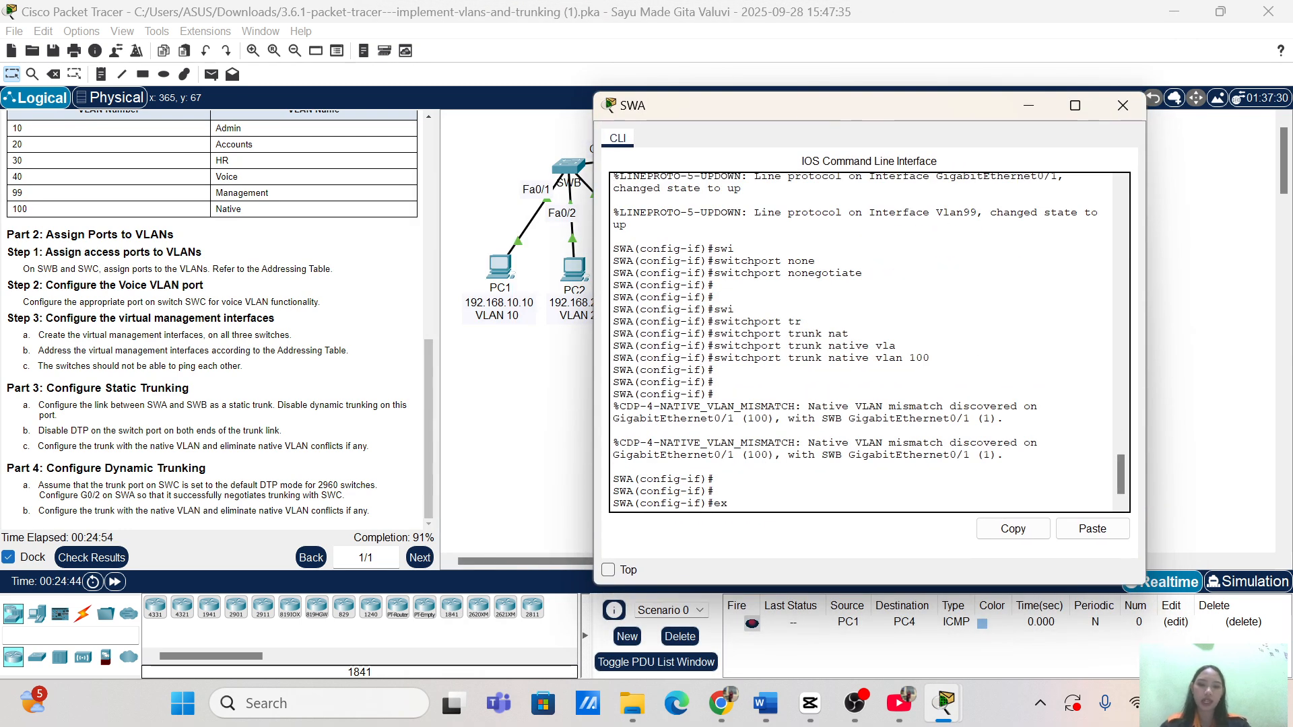
type("it")
key("Return")
key("Return")
key("Return")
type("int g0/2")
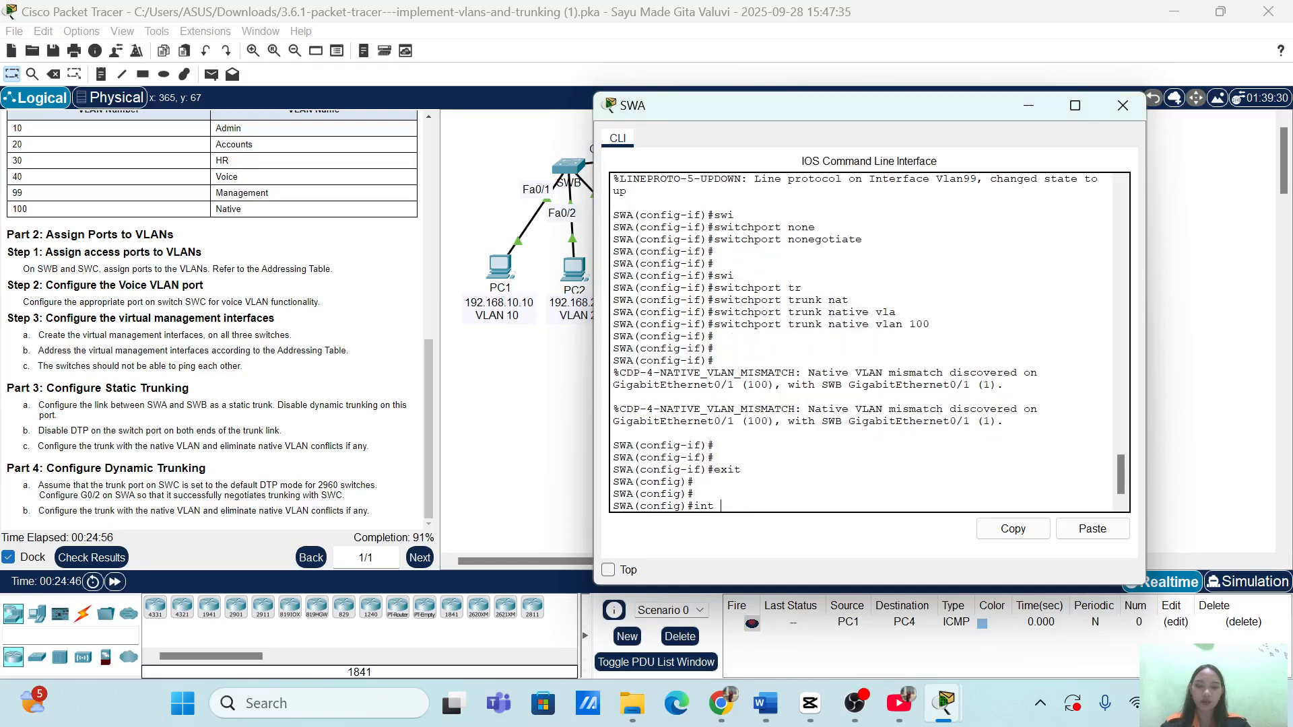
key("Return")
key("Return")
key("Return")
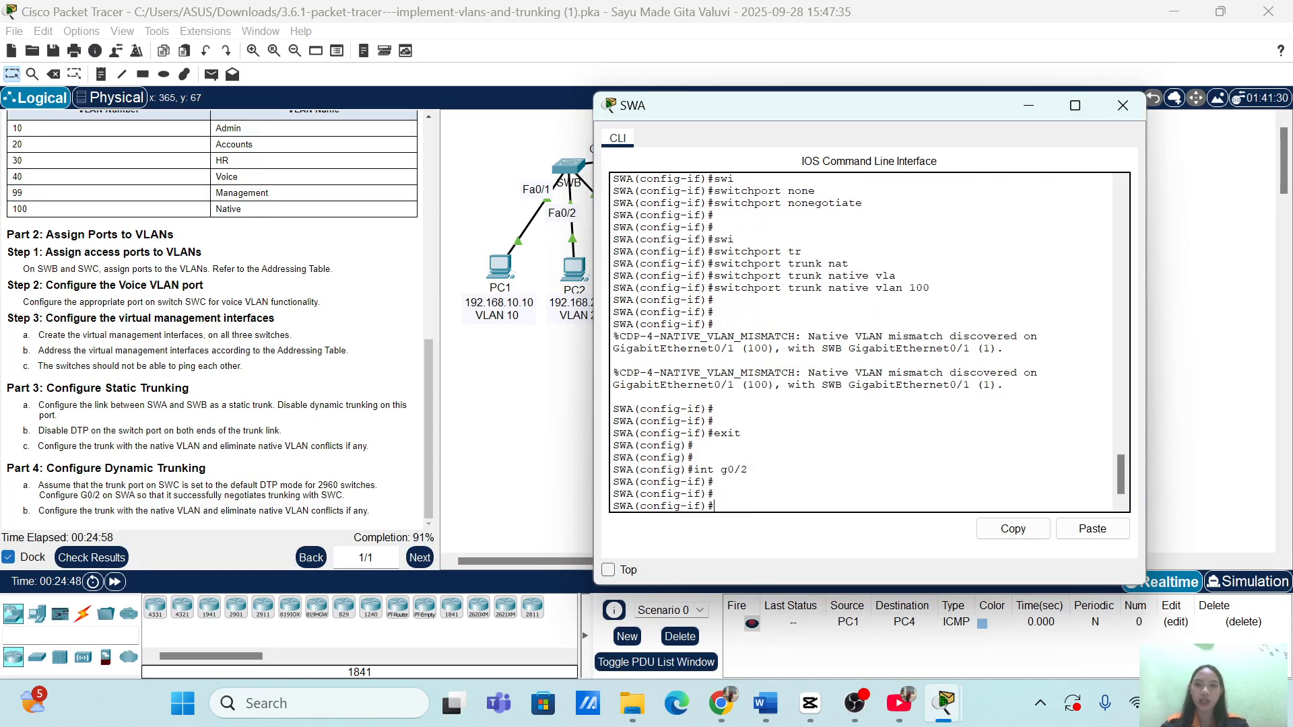
Set SWA's G0/2 interface to negotiate trunking with switchport mode dynamic desirable.
type("i")
key("Tab")
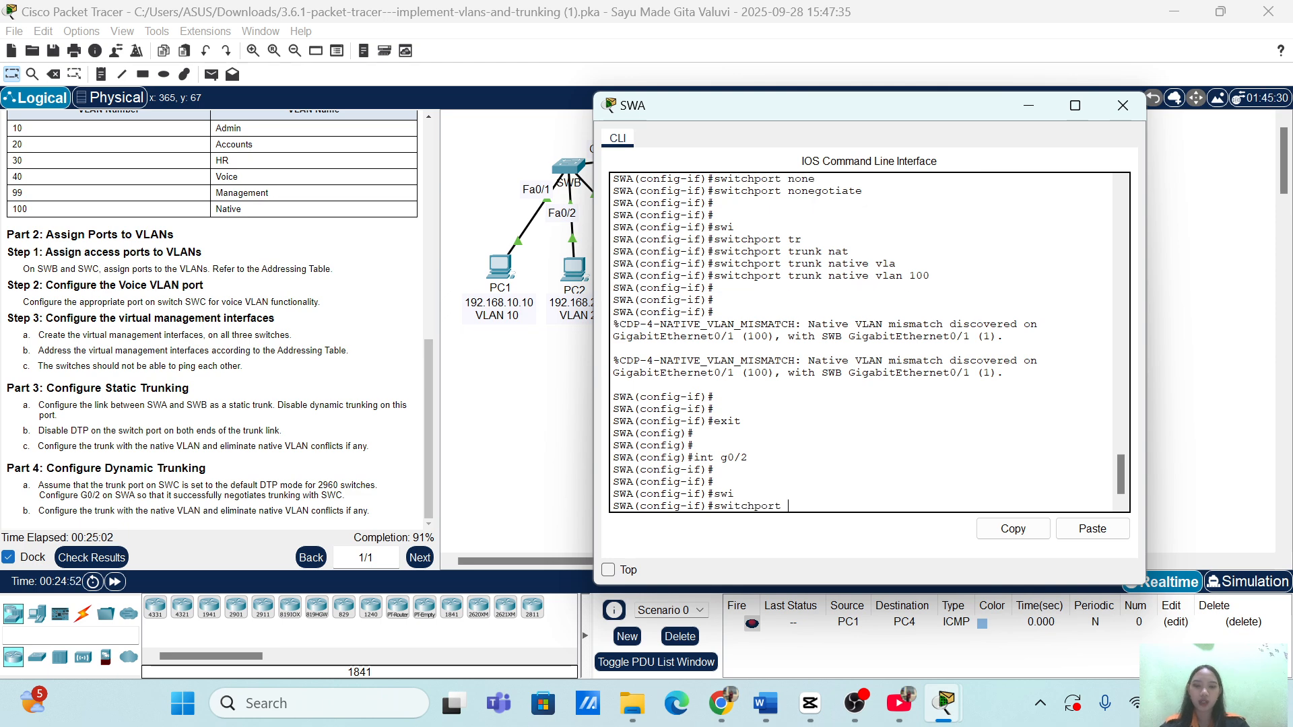
type("mod")
key("Tab")
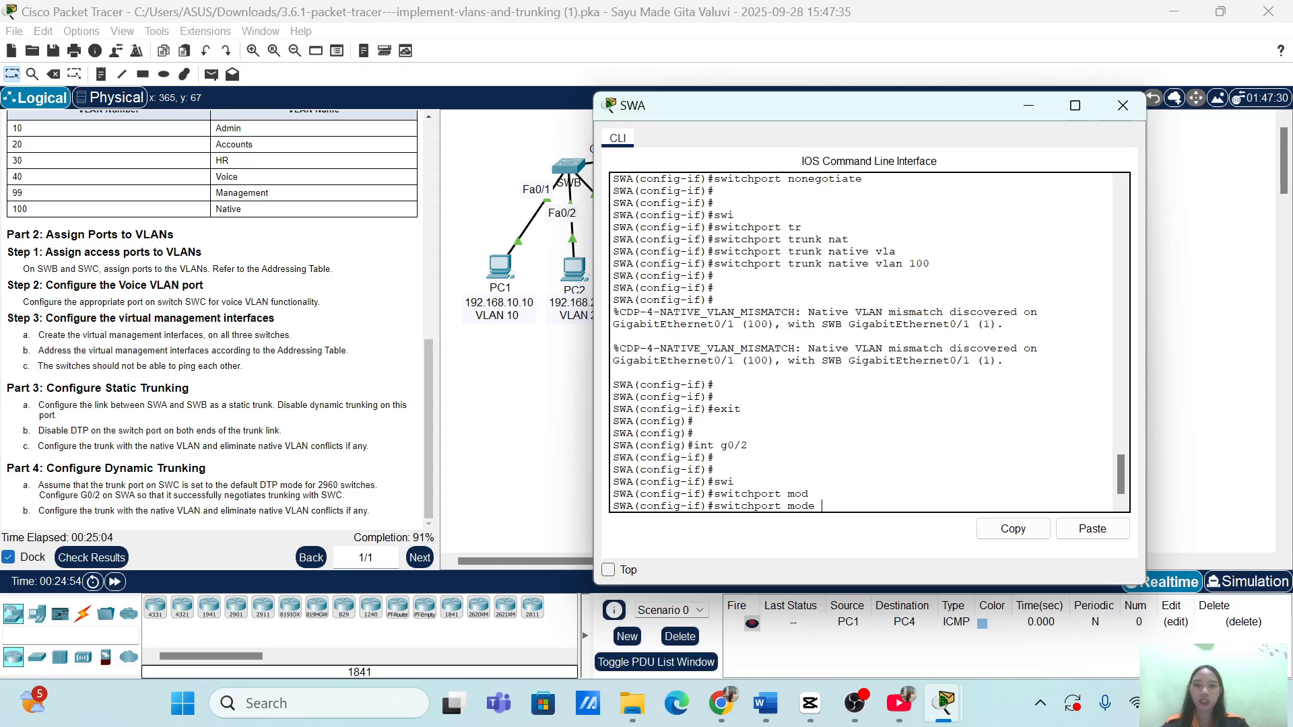
type("dy")
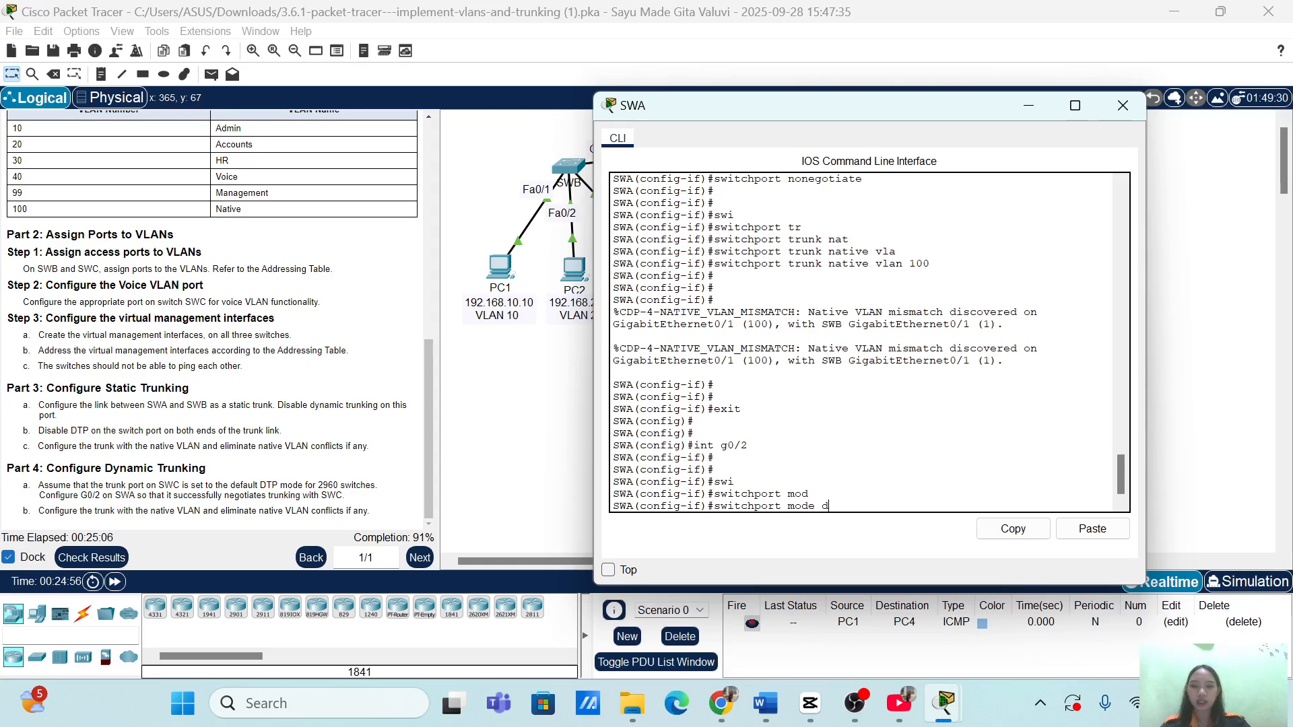
key("Tab")
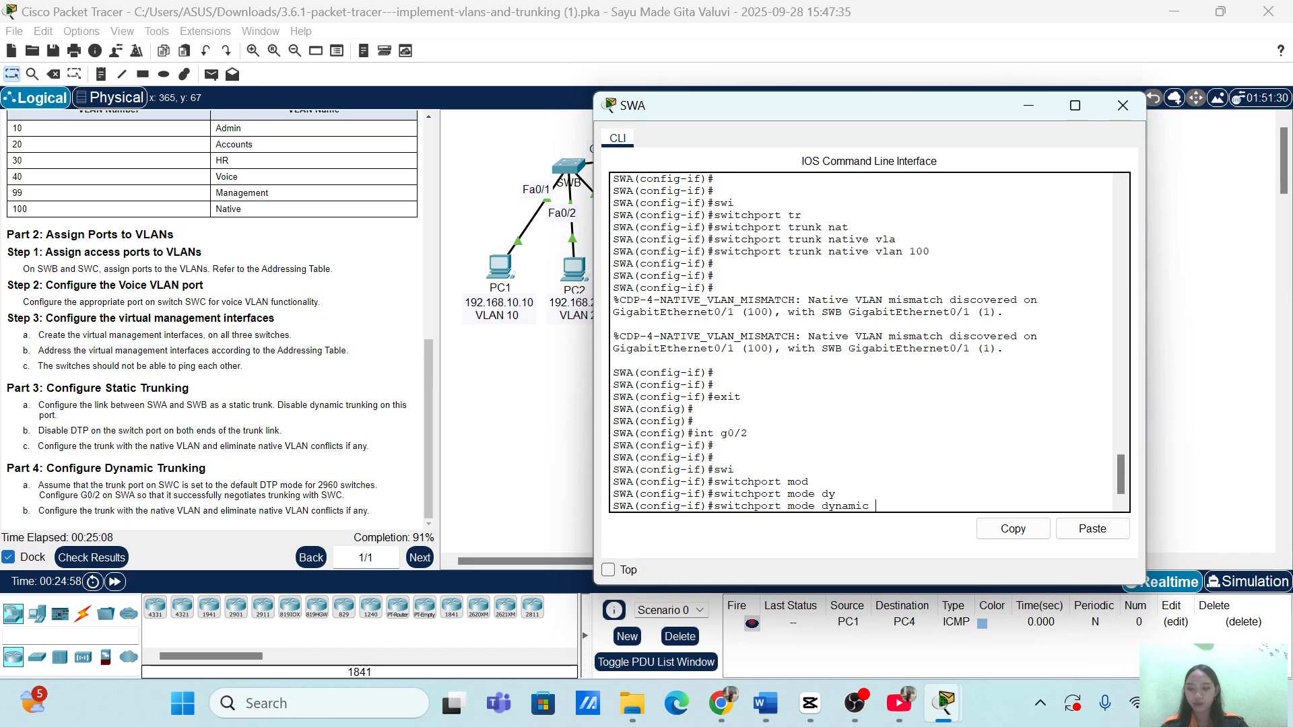
type("di")
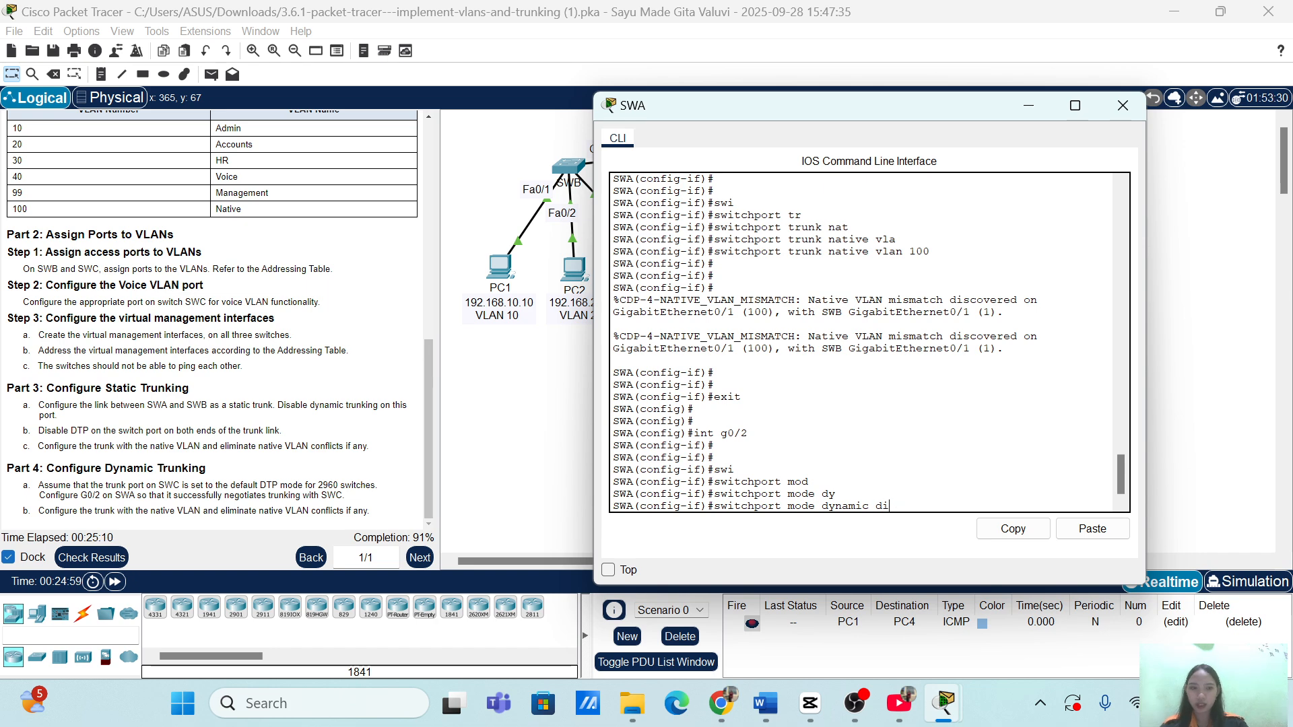
type("re")
key("Tab")
key("BackSpace")
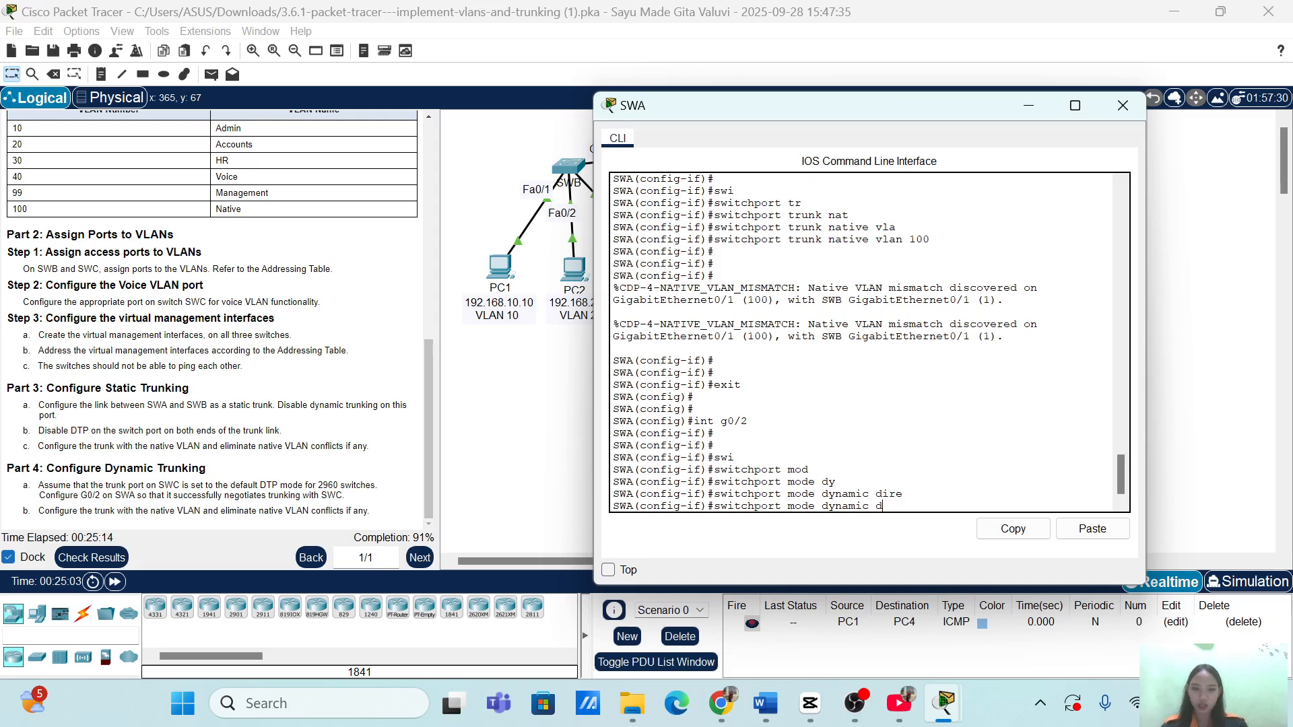
key("Tab")
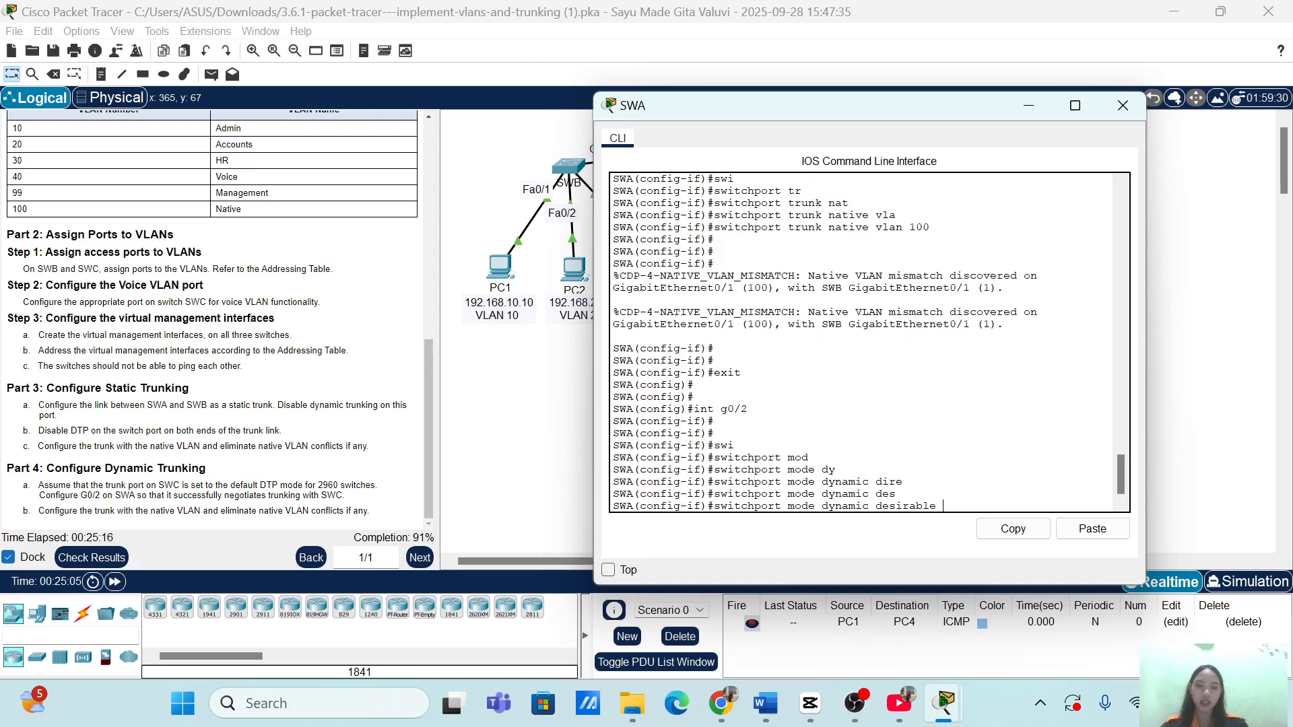
key("Return")
key("Return")
key("Return")
key("Return")
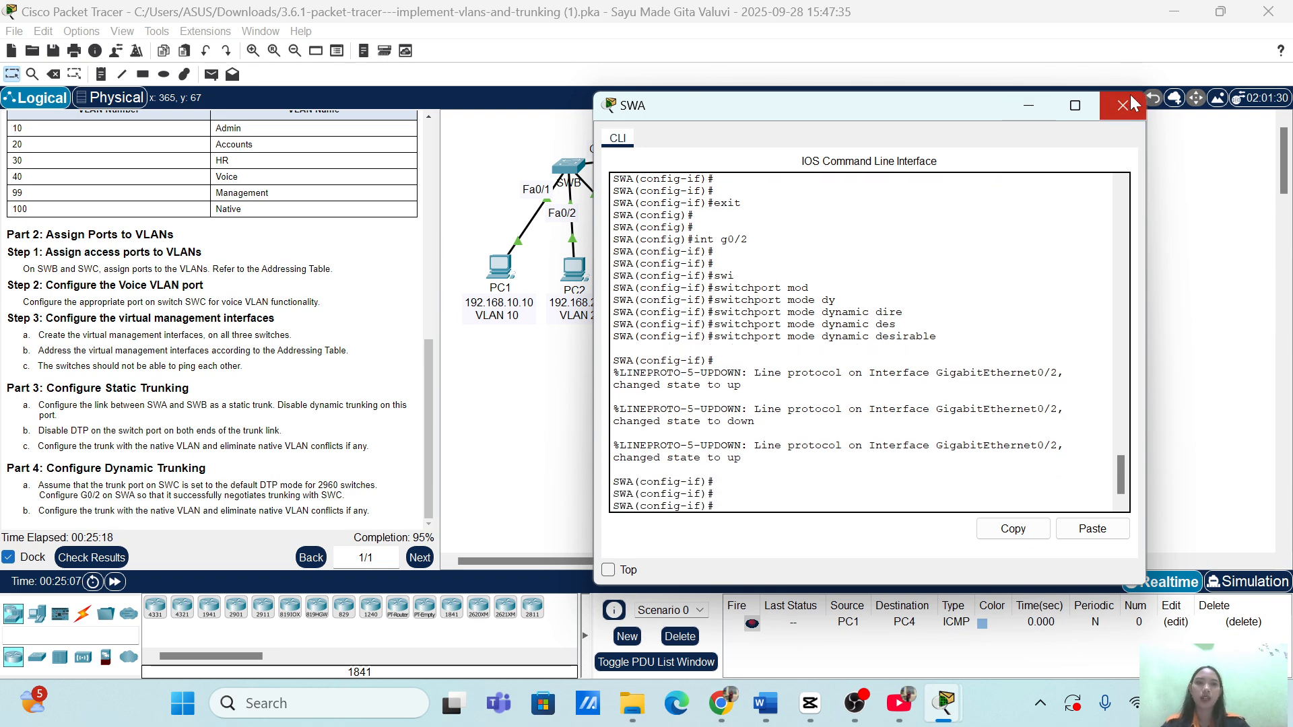
Close SWA's command line and open SWC's in a smaller, repositioned window showing its latest output.
left_click(1130, 96)
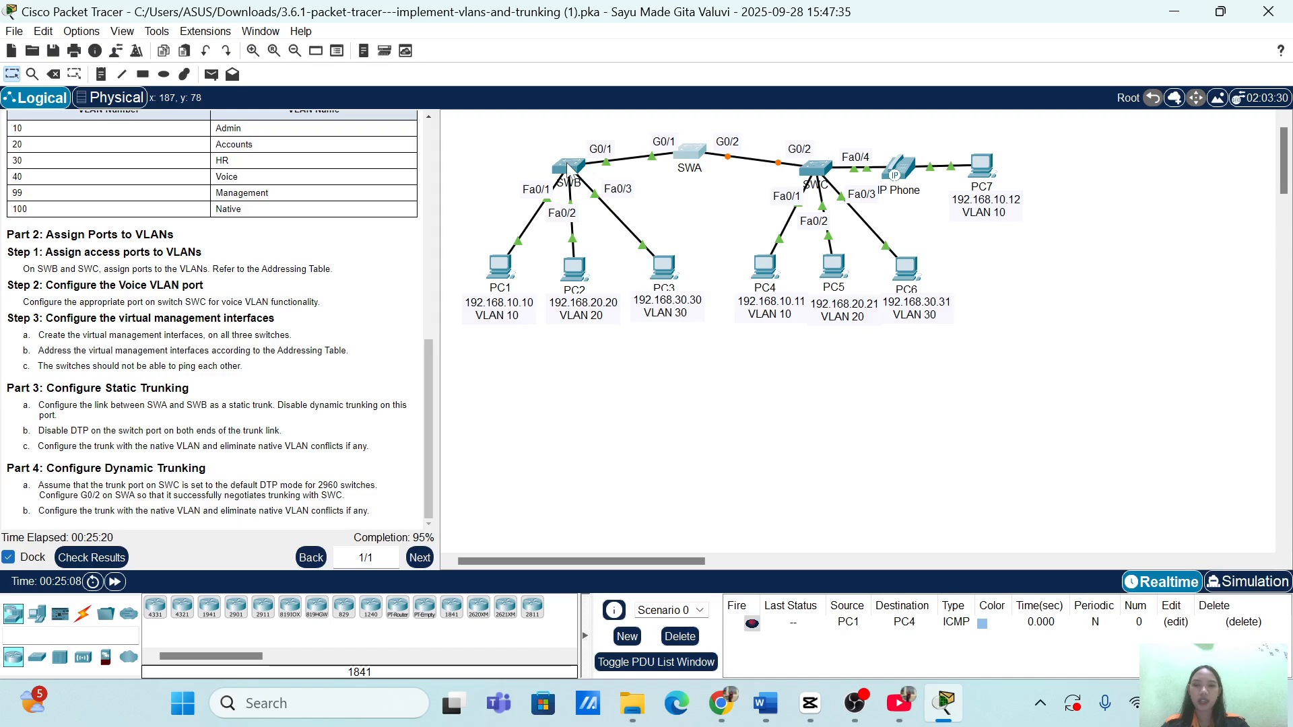
left_click(818, 174)
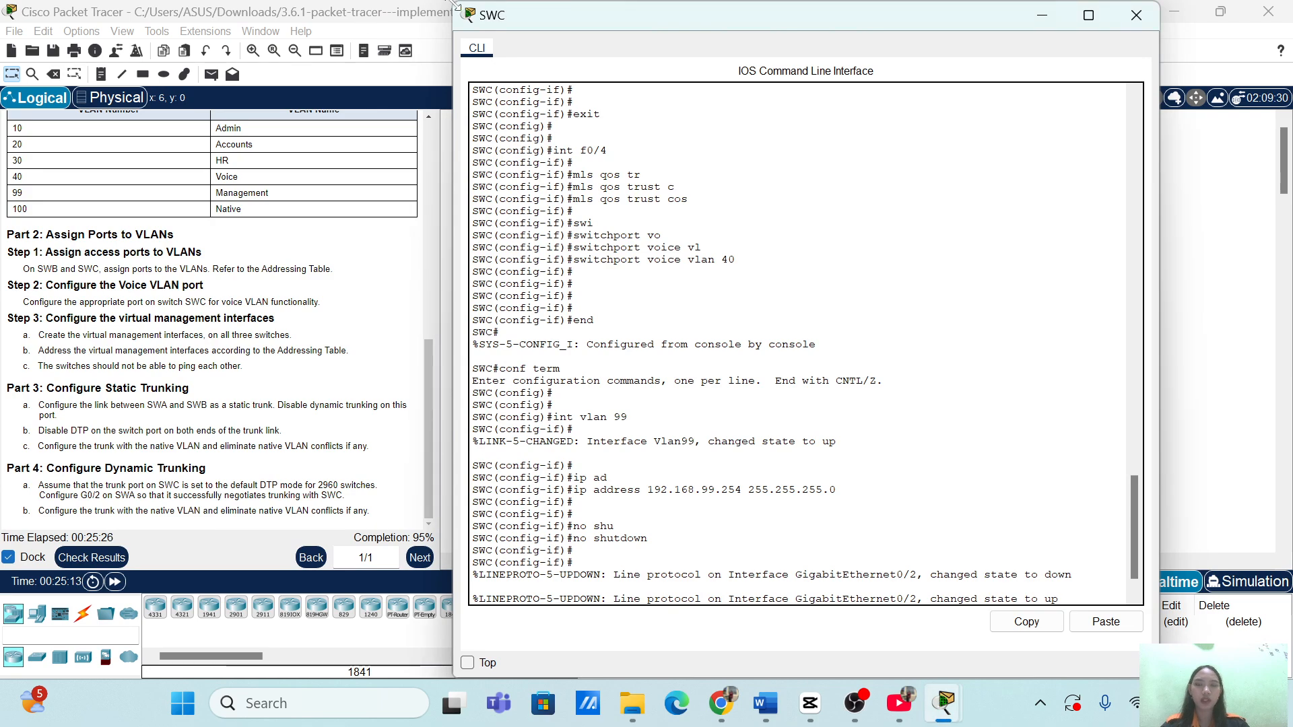
left_click_drag(455, 4, 641, 172)
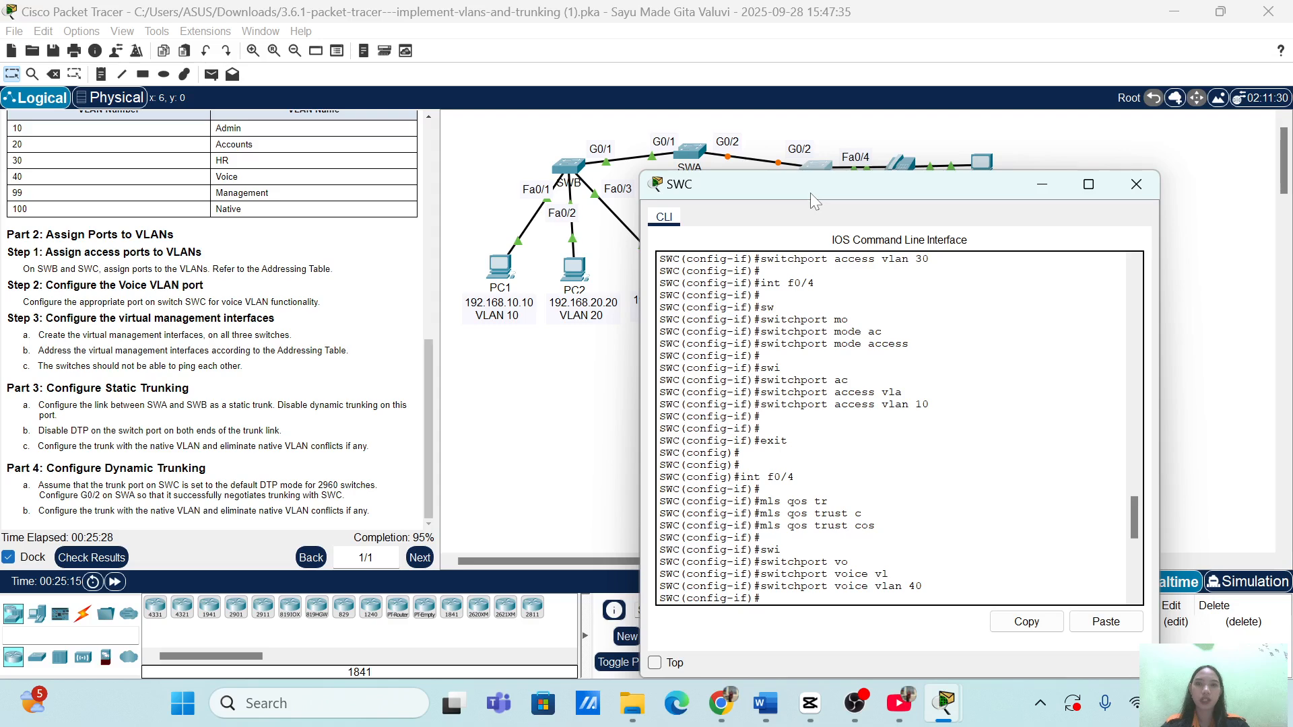
left_click_drag(810, 192, 727, 95)
scroll(814, 330, "down", 10)
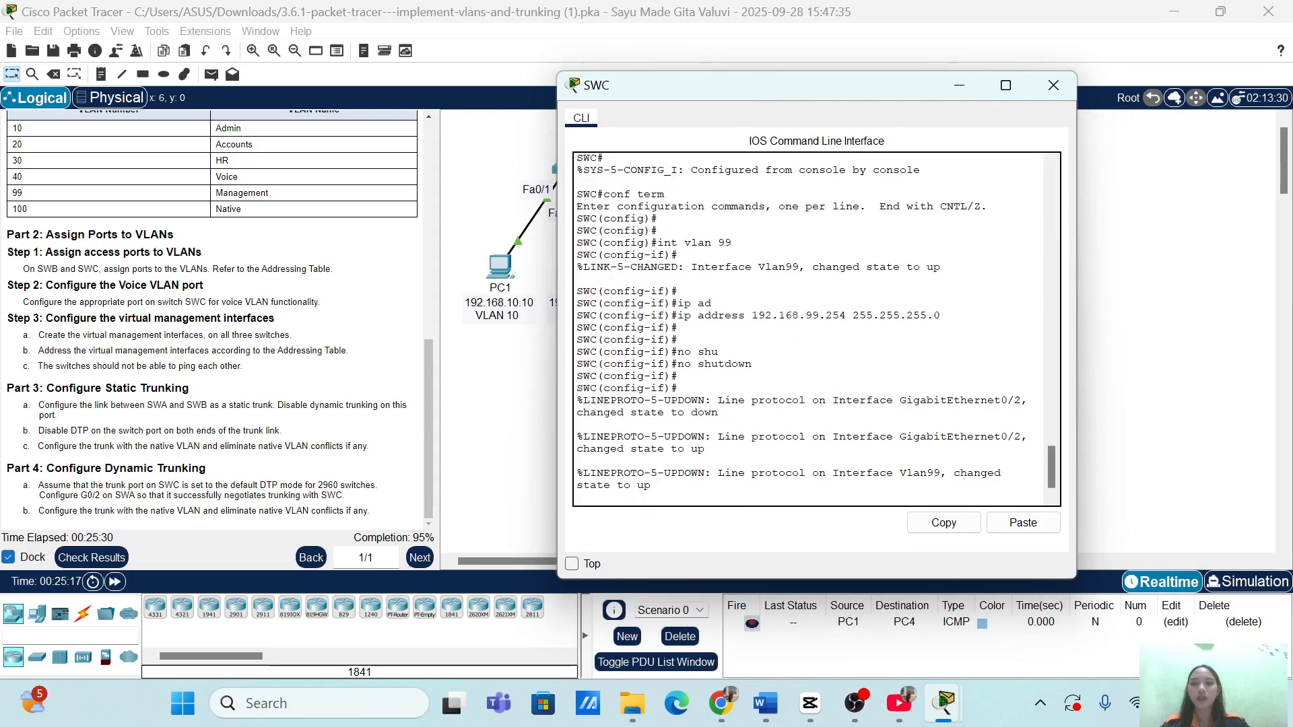
Exit the VLAN 99 interface configuration on SWC and enter interface configuration for G0/2.
key("Return")
key("Return")
key("Return")
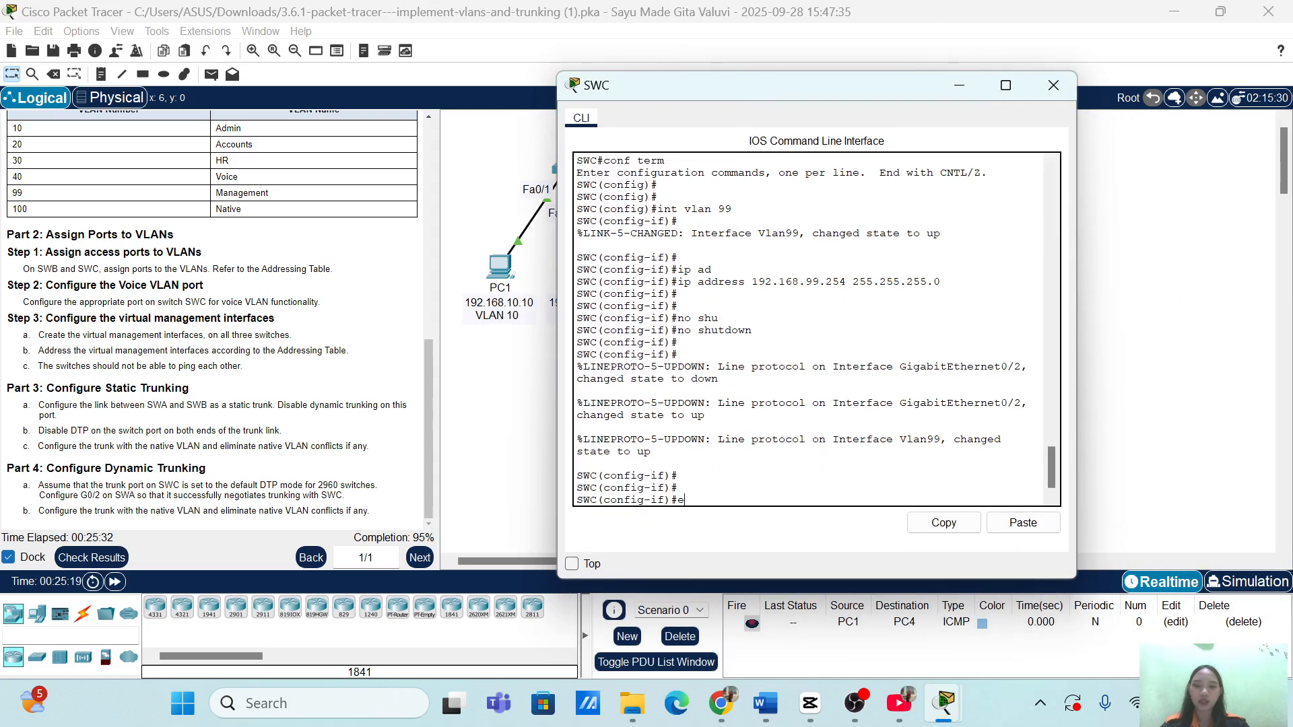
type("exit")
key("Return")
key("Return")
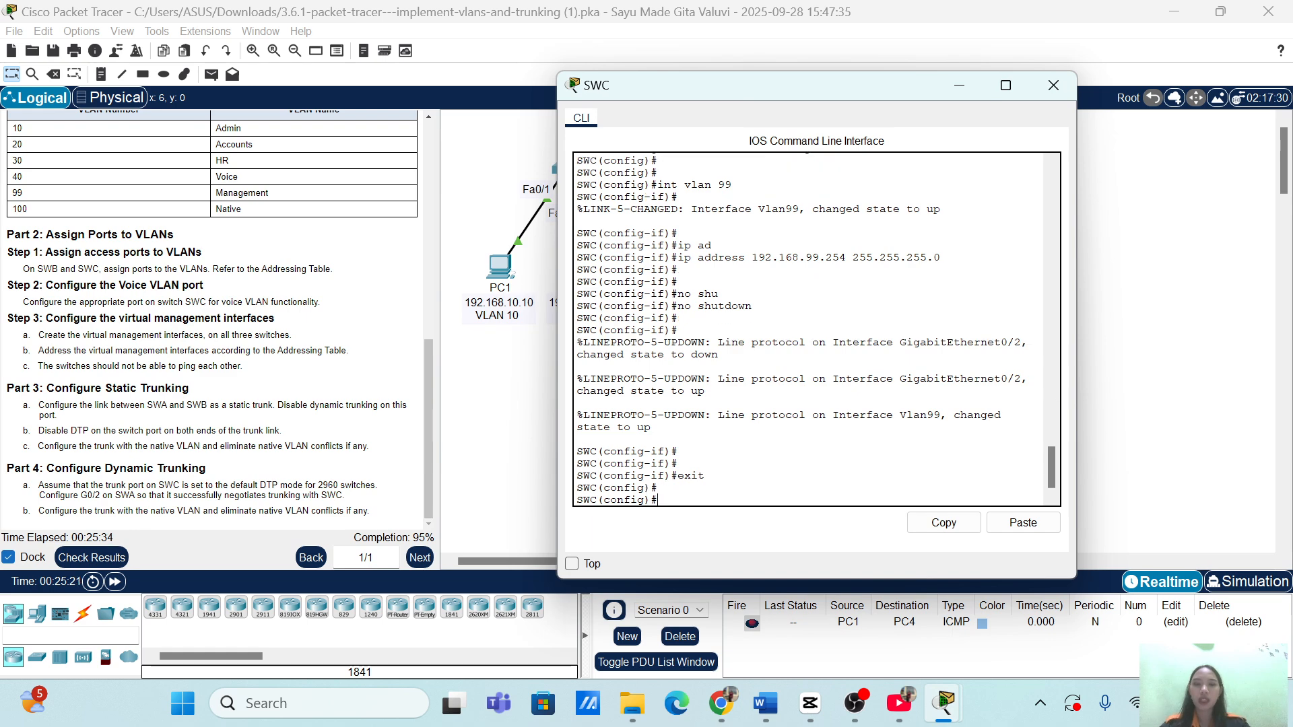
type("int g")
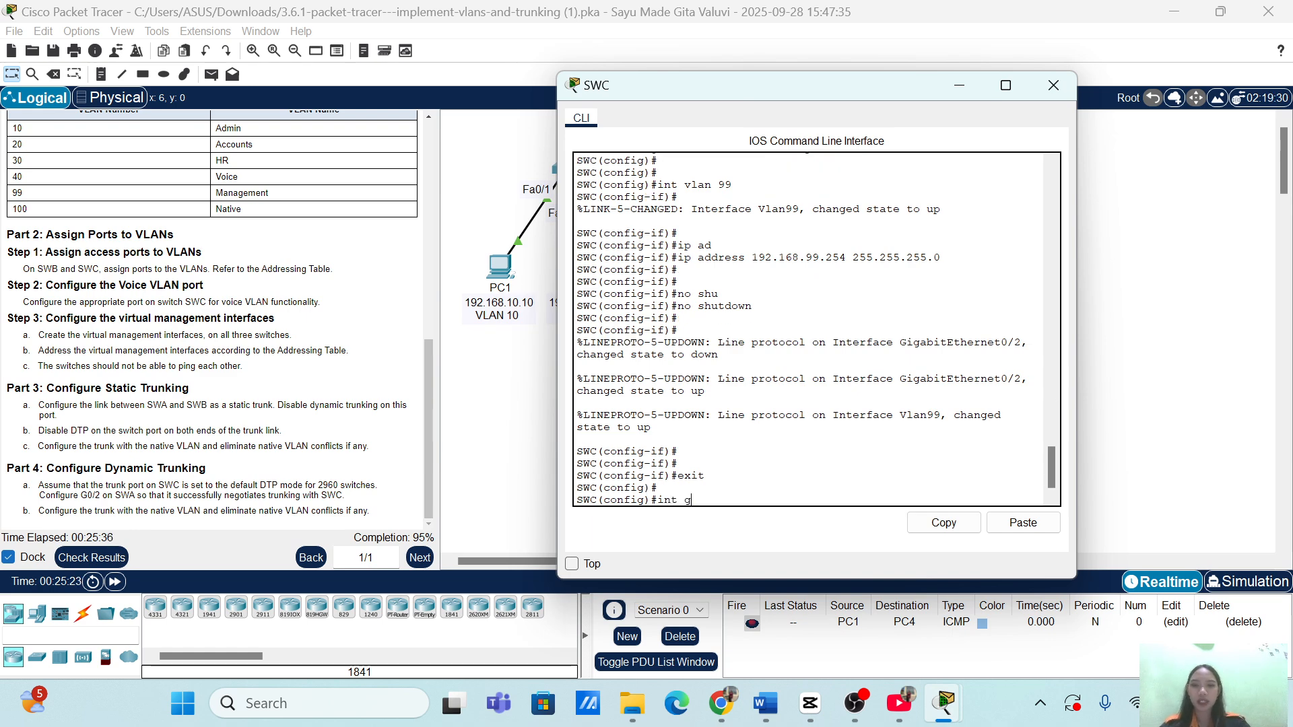
type("0/2")
key("Return")
key("Return")
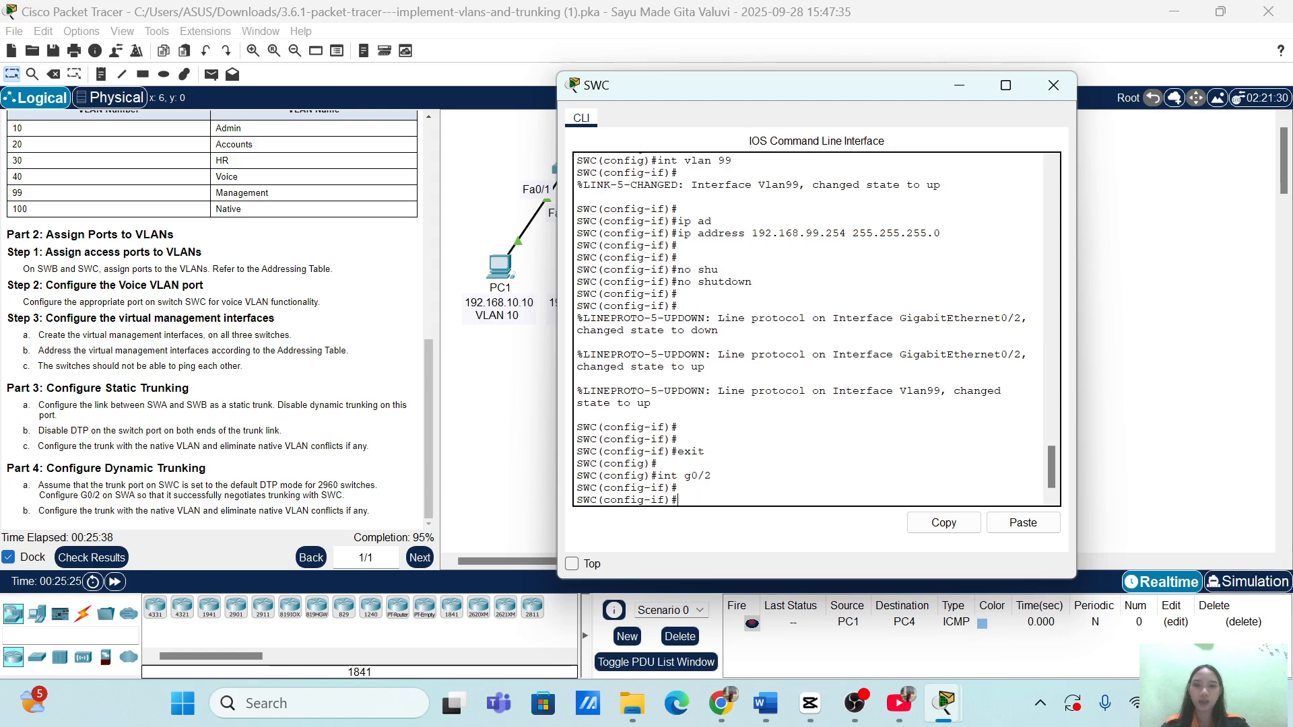
Set SWC's G0/2 interface to static trunking with switchport mode trunk.
type("swi")
key("Tab")
type("m")
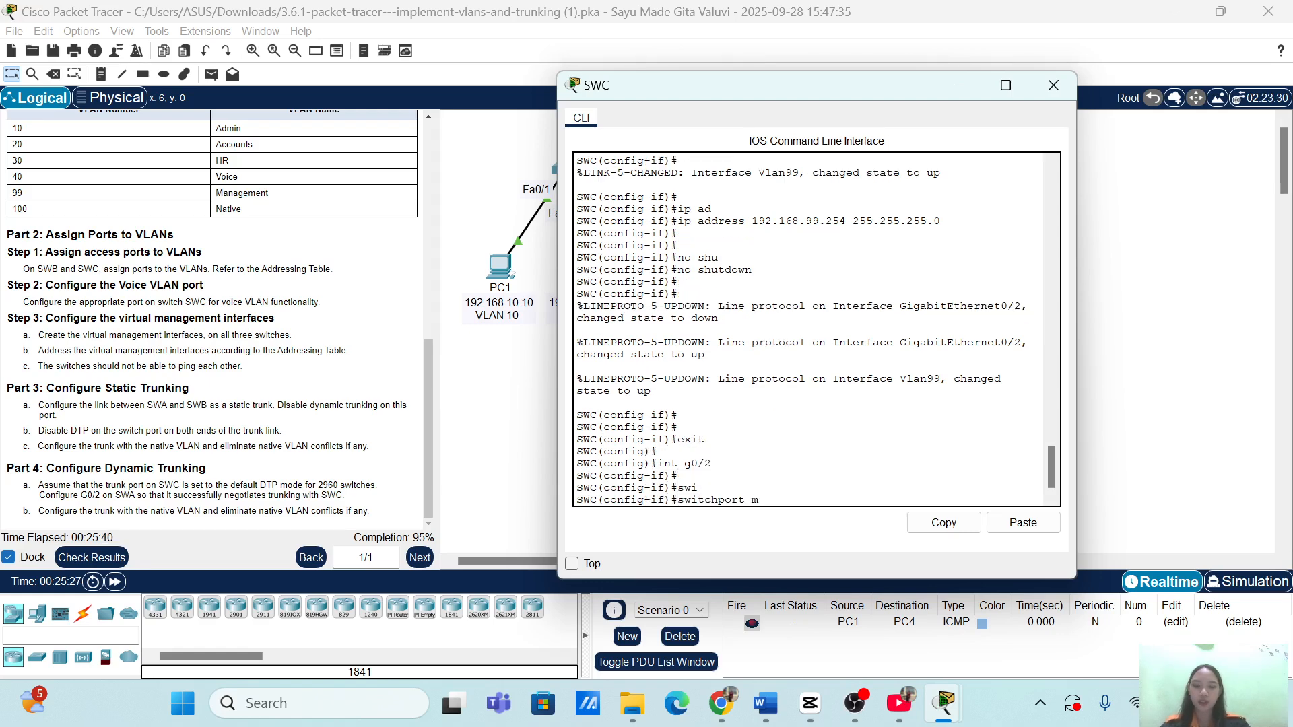
type("o")
key("Tab")
type("t")
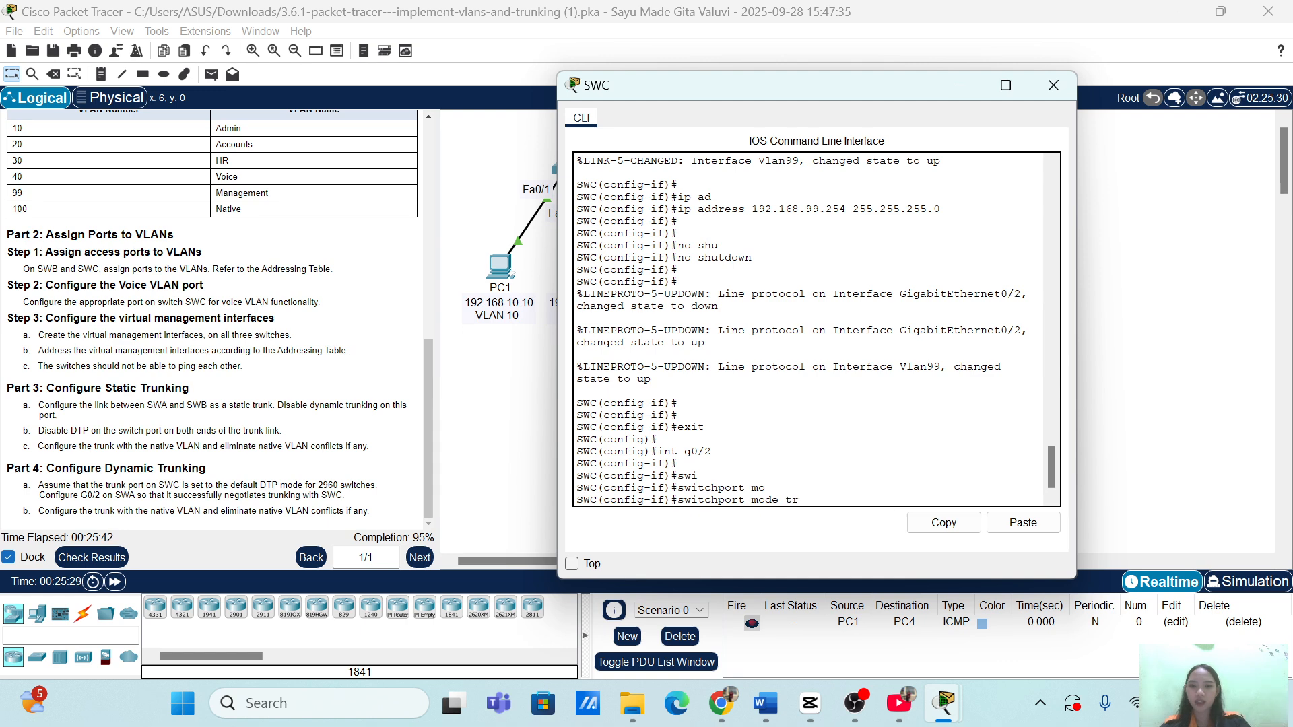
type("r")
key("Tab")
key("Return")
key("Return")
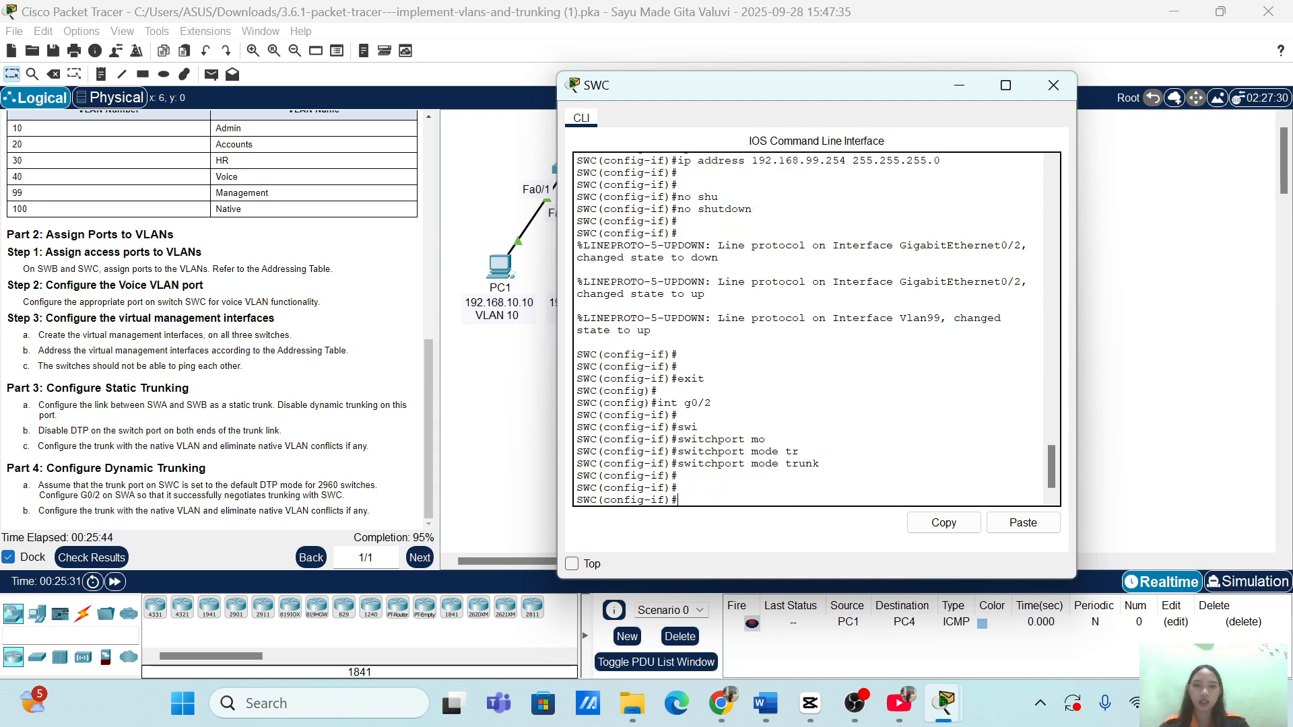
Set the native VLAN of SWC's G0/2 trunk to 100 with switchport trunk native vlan 100.
type("swi")
key("Tab")
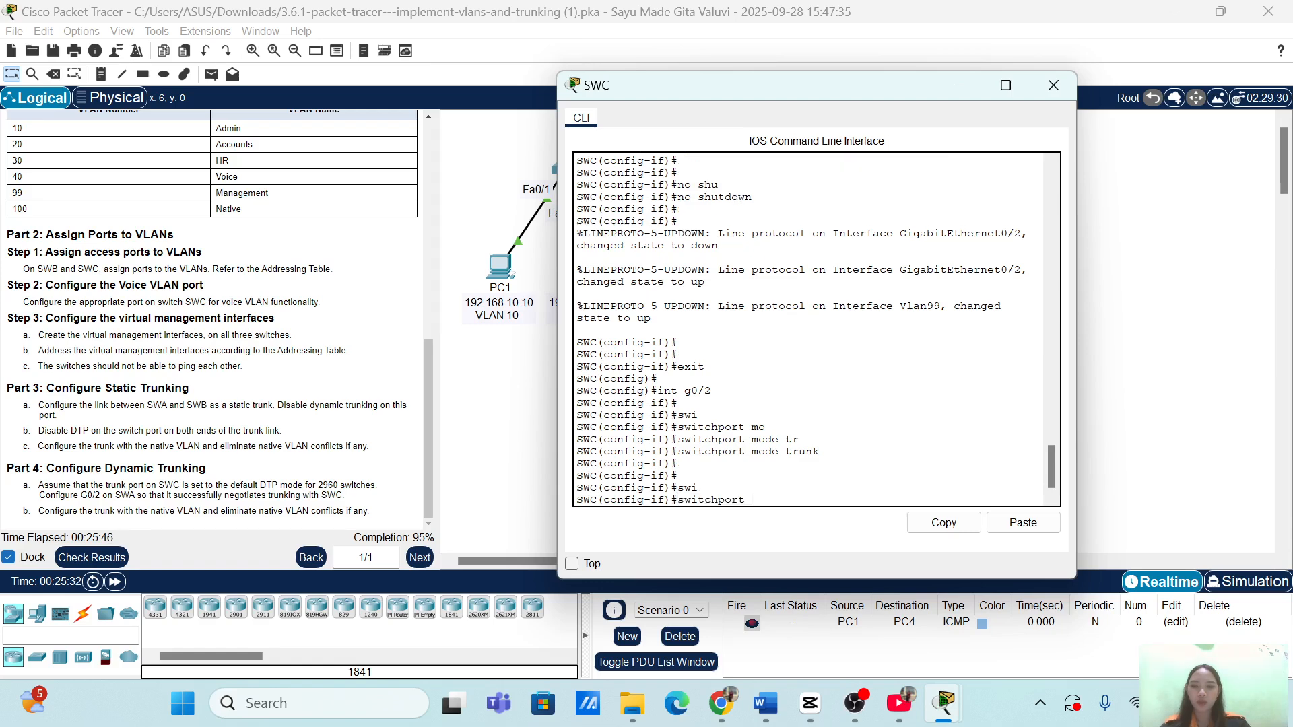
type("tr")
key("Tab")
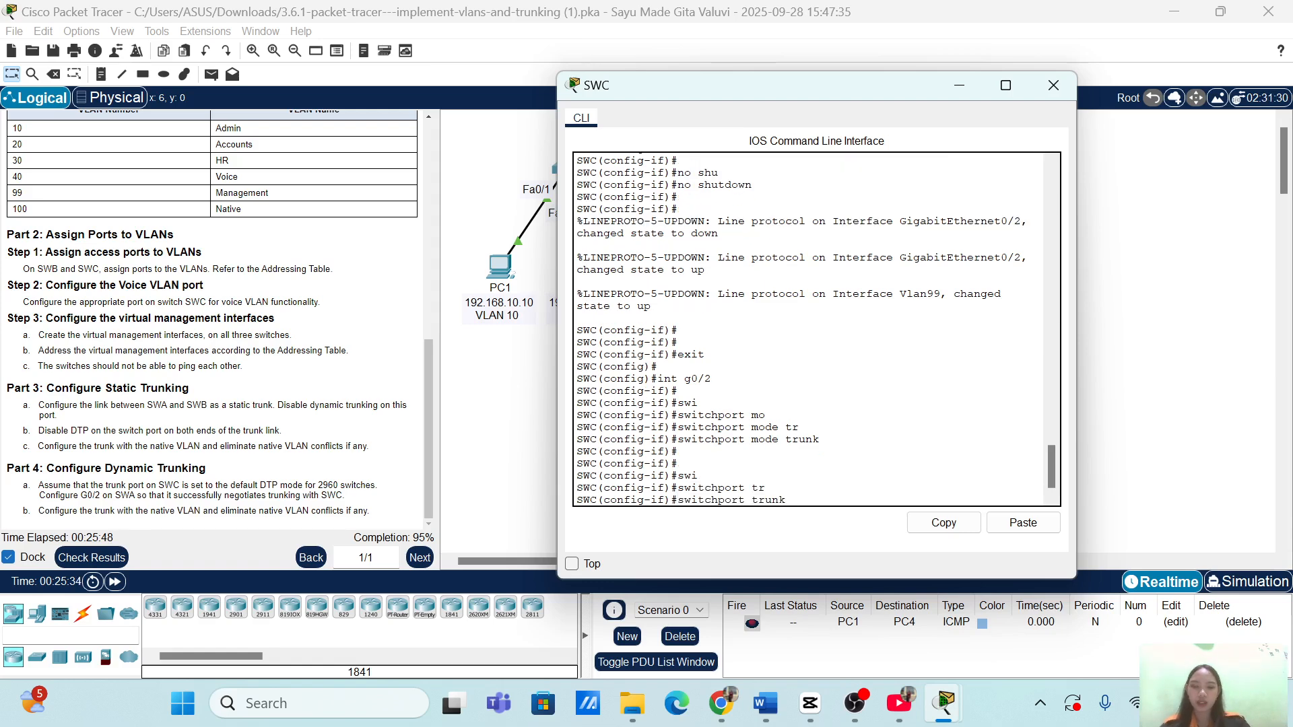
type("nat")
key("Tab")
type("v")
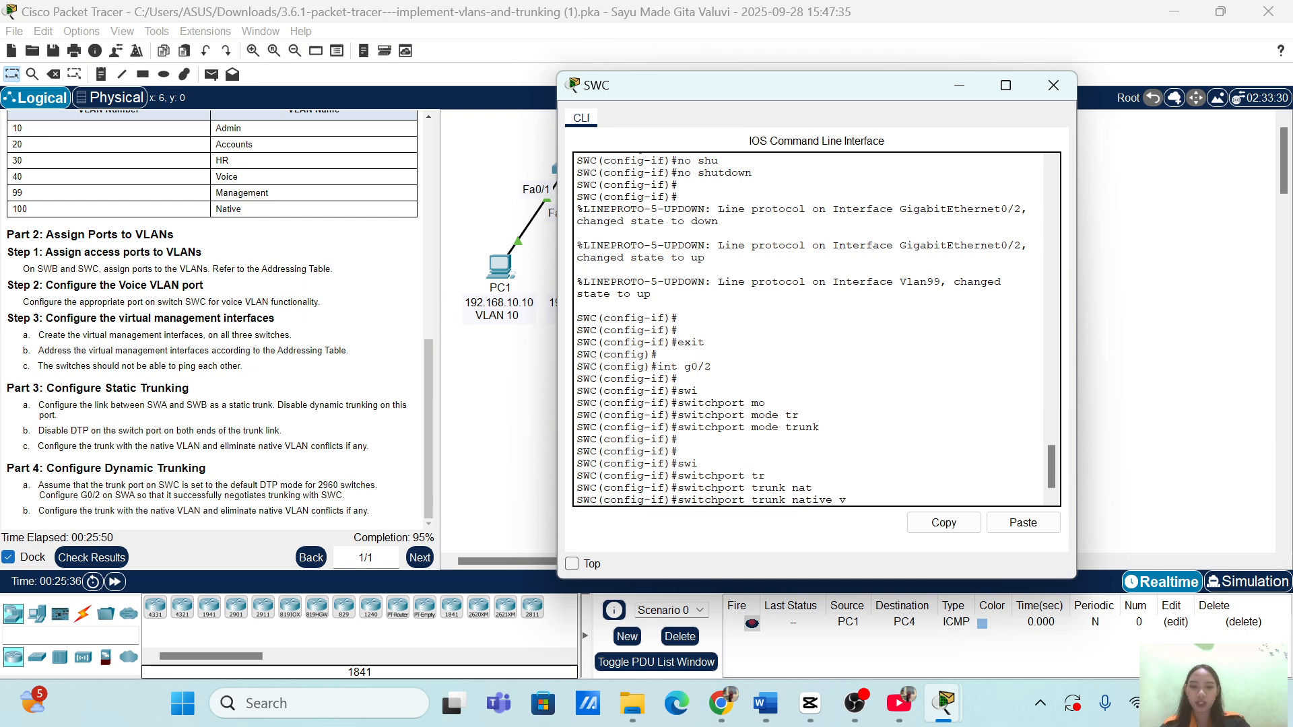
type("la")
key("Tab")
type("100")
key("Return")
key("Return")
key("Return")
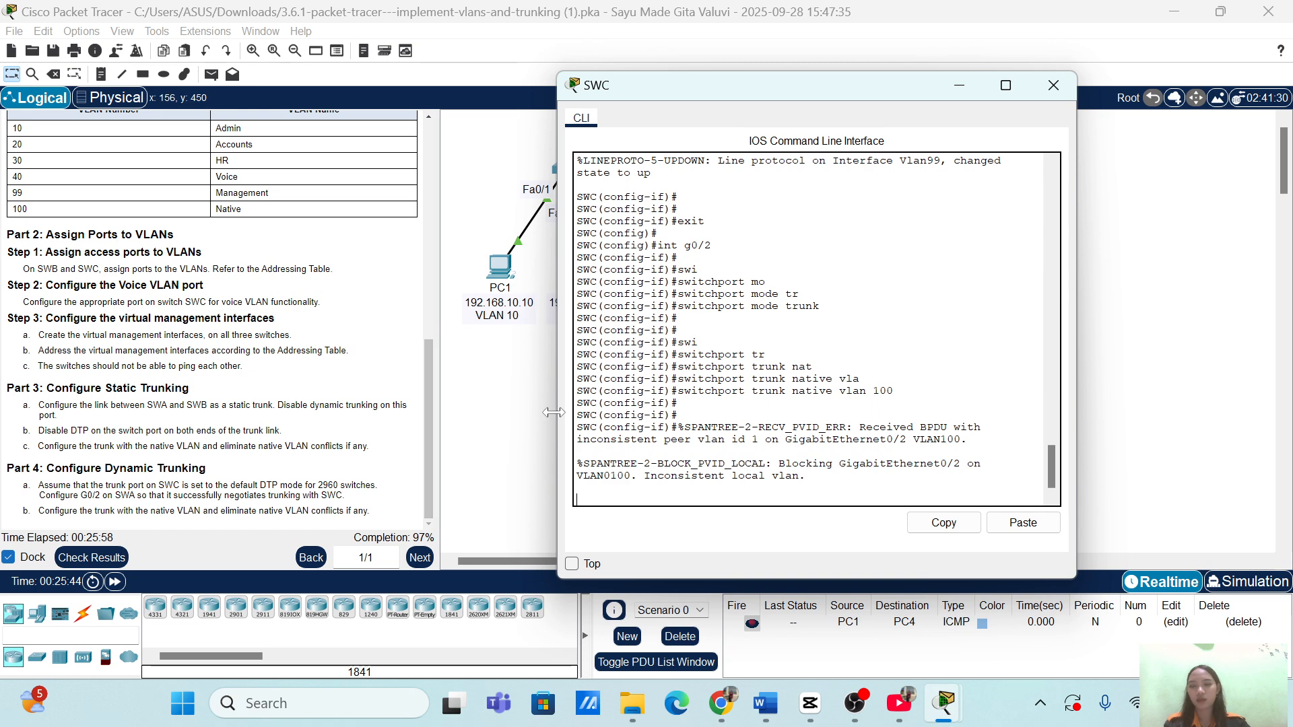
Check the activity results and review the assessment items for SWA's trunk ports.
left_click(113, 557)
left_click(141, 113)
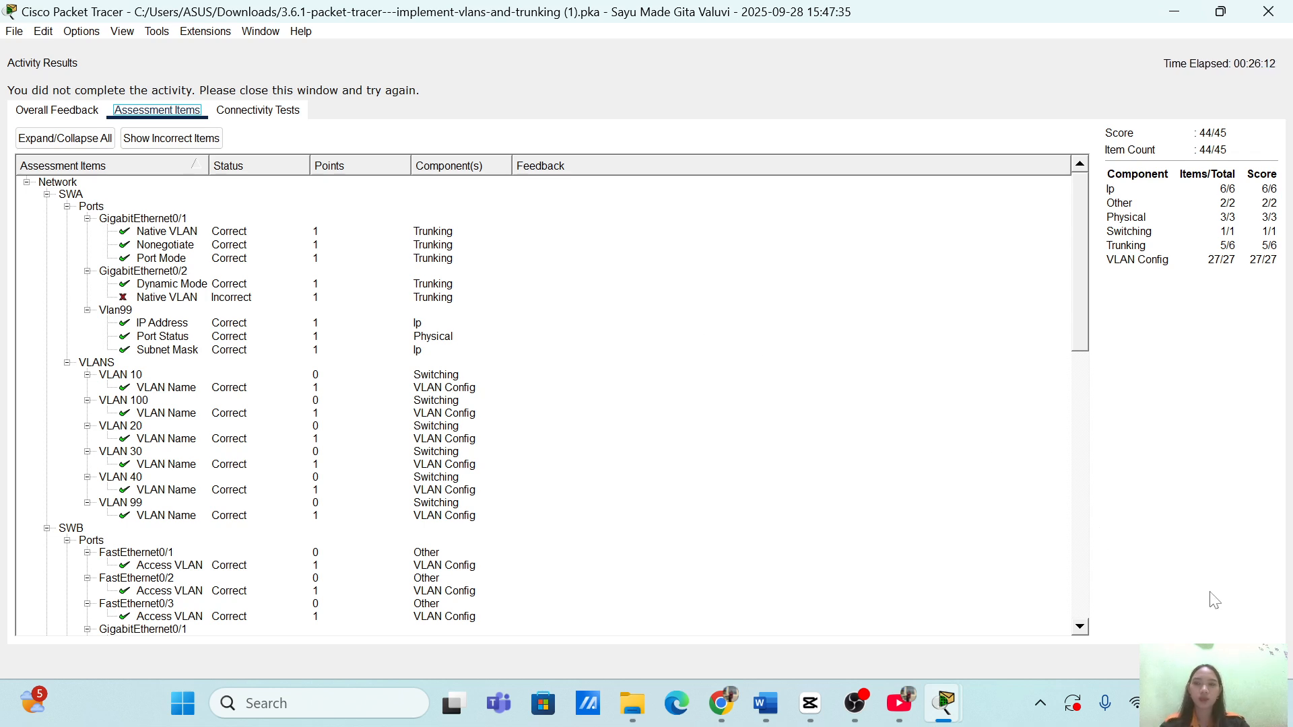
key("Escape")
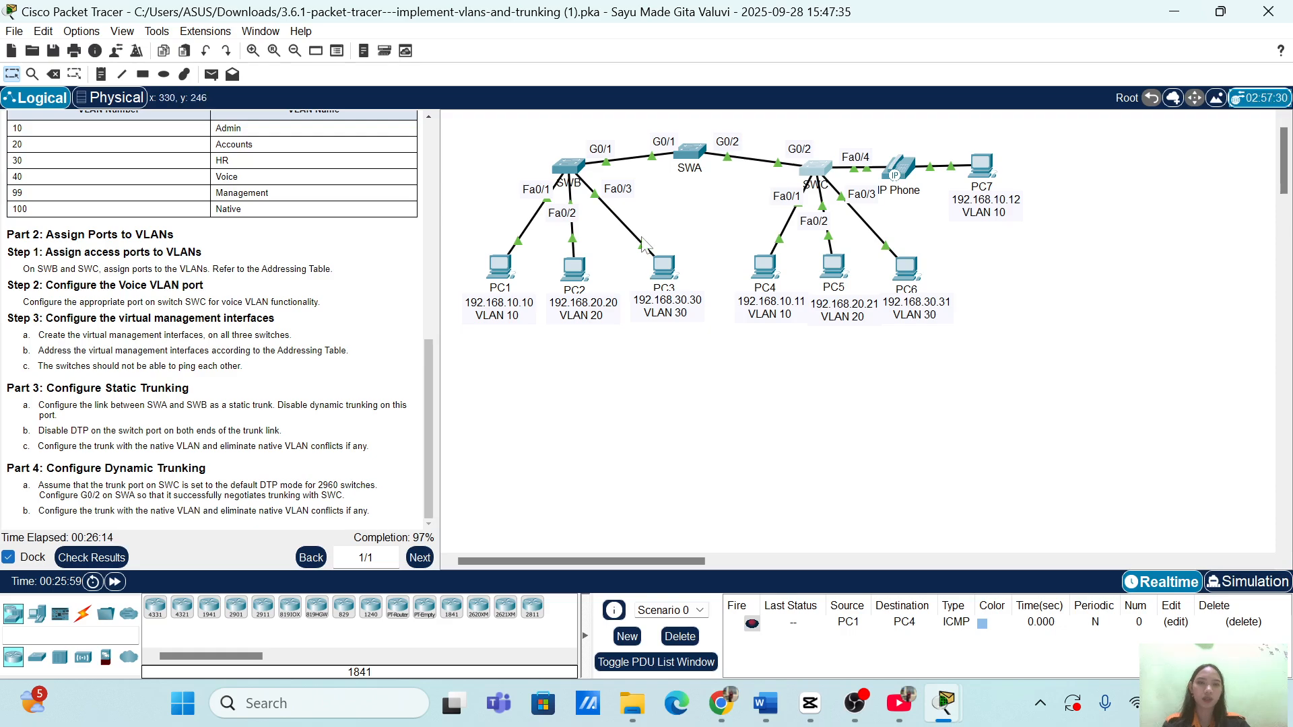
Reopen SWA's command line and exit the current interface configuration to global configuration mode.
left_click(695, 159)
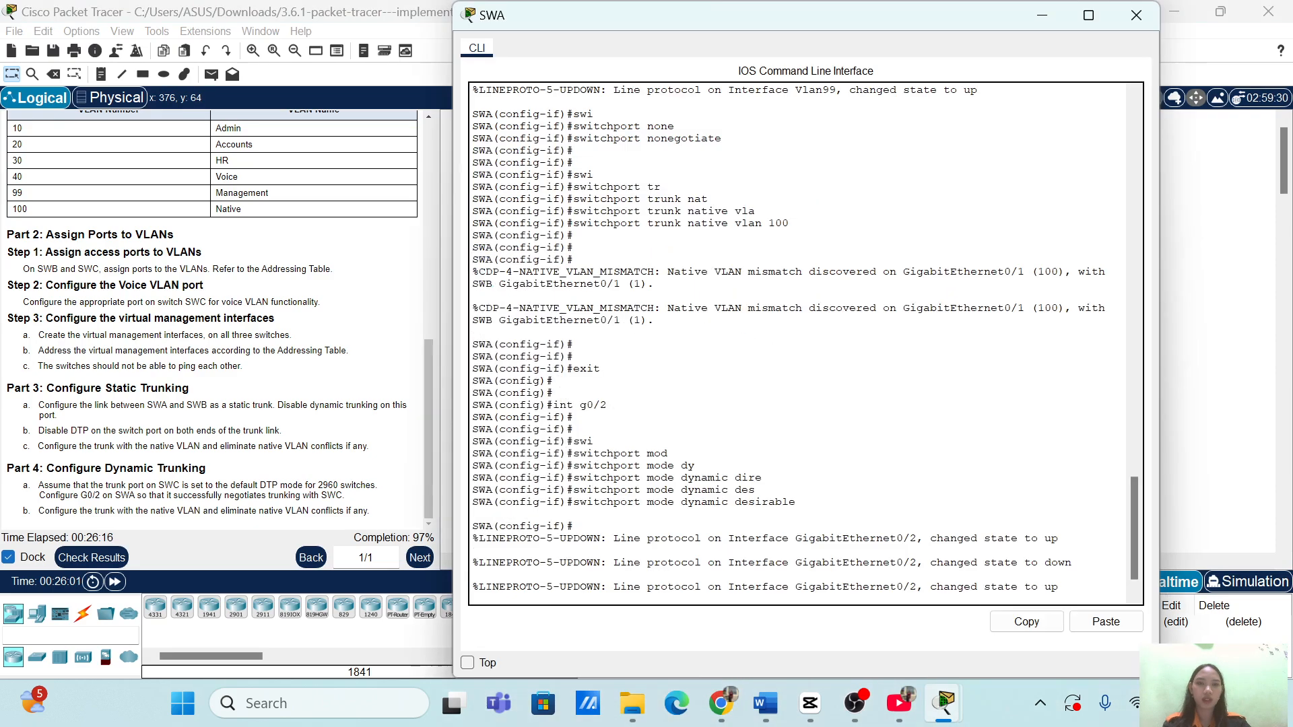
key("Return")
key("Return")
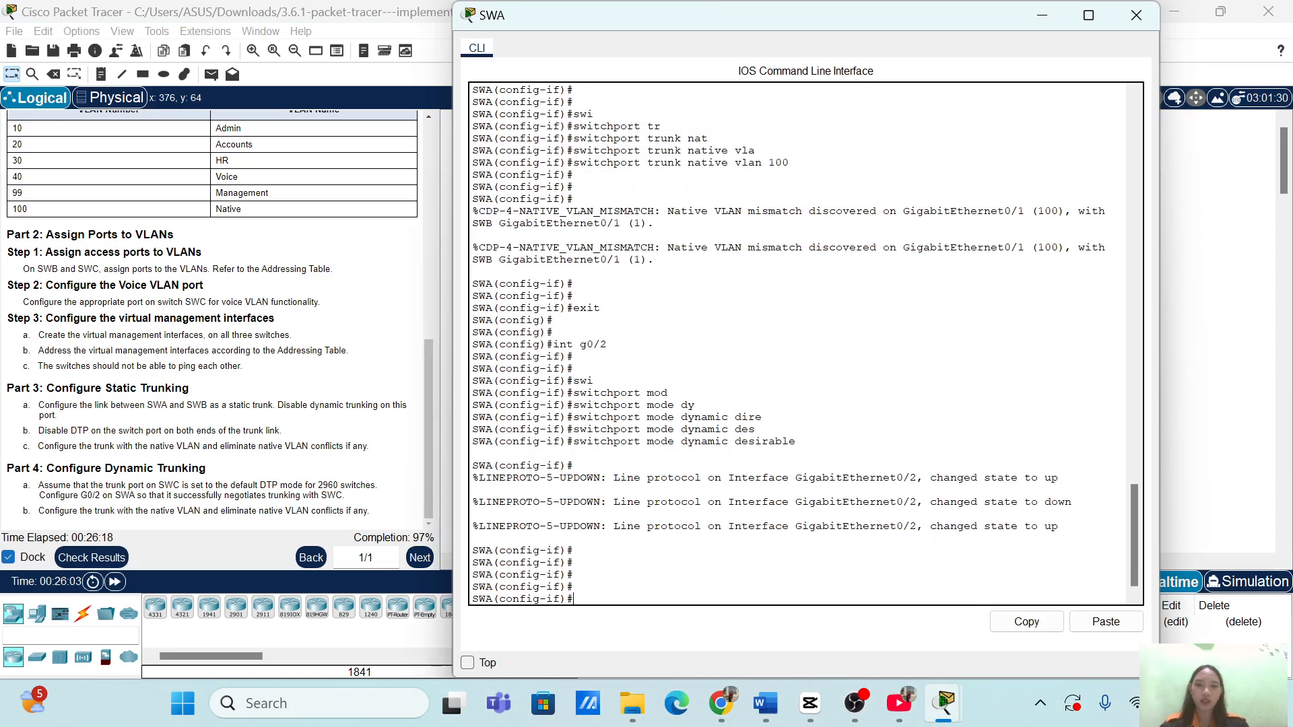
type("exit")
key("Return")
key("Return")
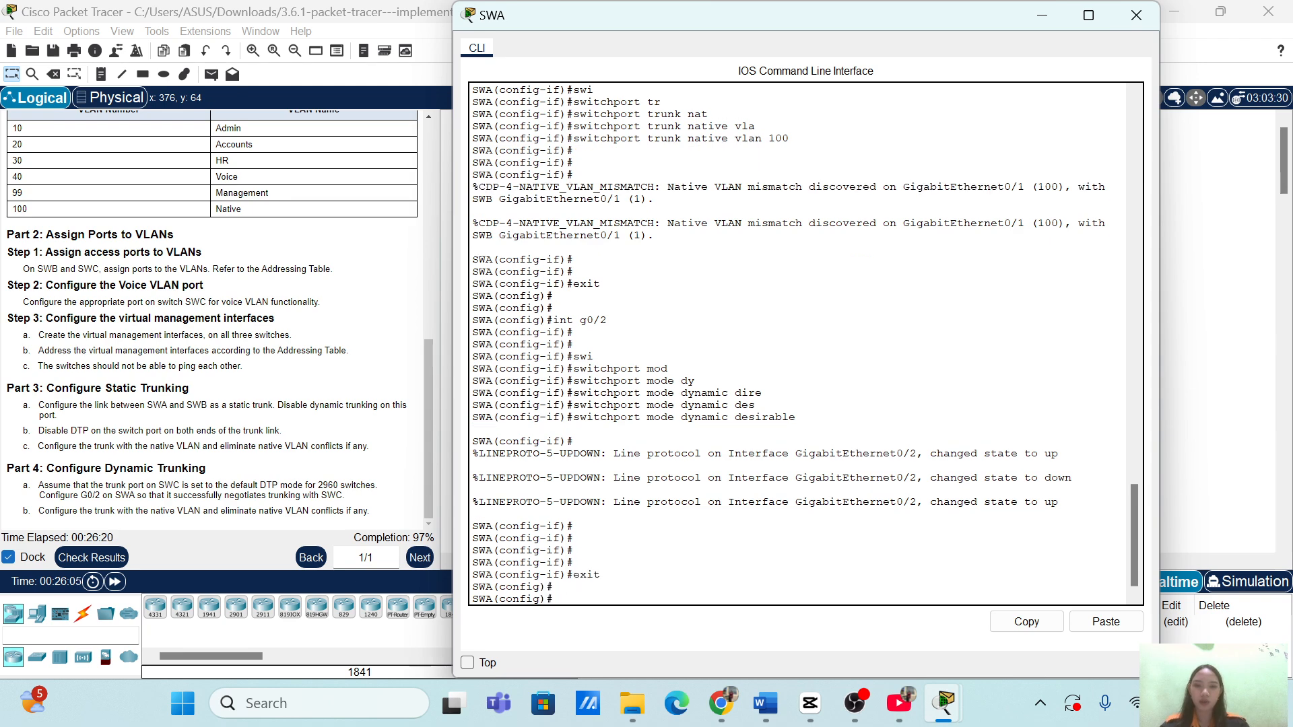
type("int g0")
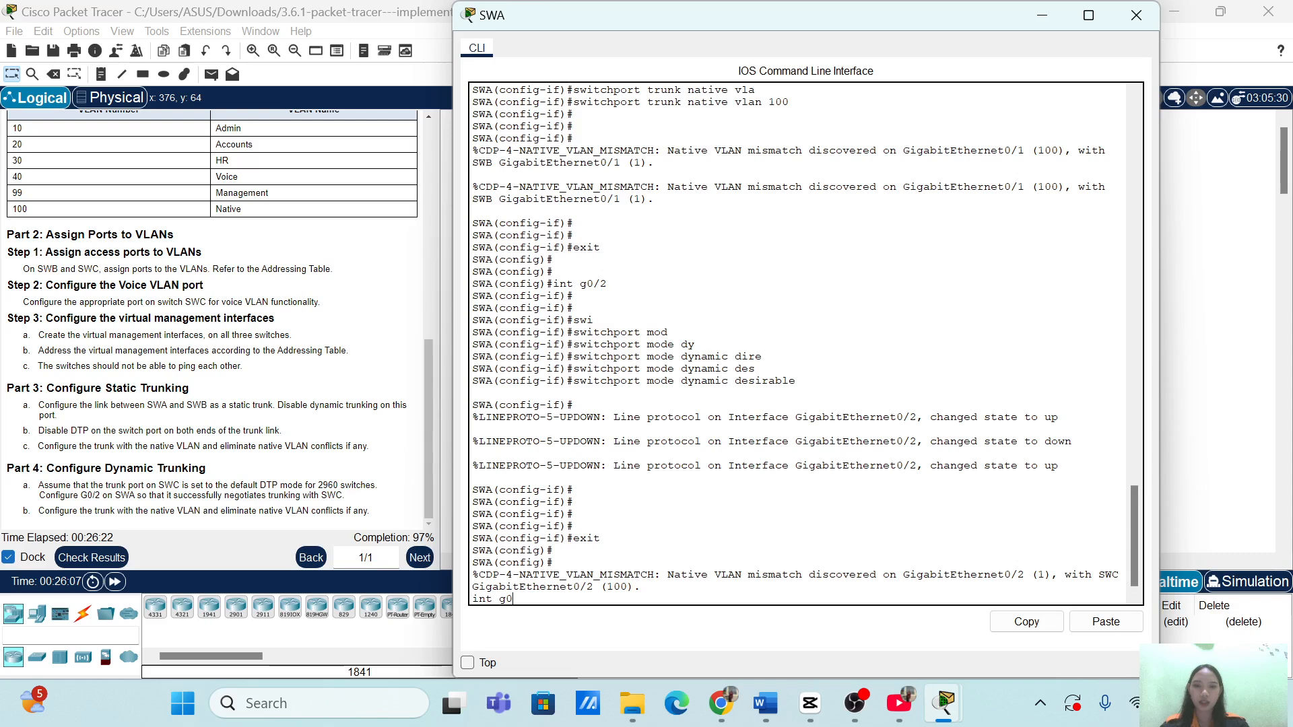
key("BackSpace")
key("BackSpace")
key("BackSpace")
key("BackSpace")
key("BackSpace")
key("Return")
key("Return")
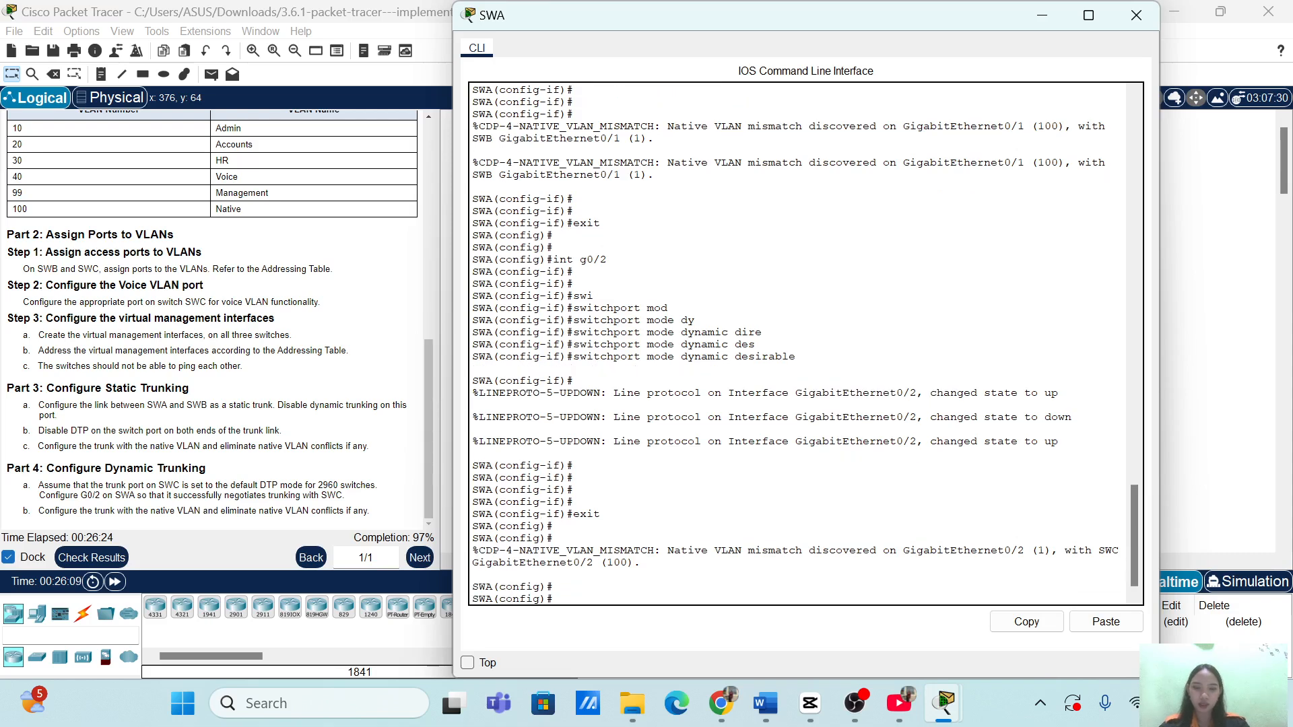
Enter interface configuration for G0/2 on SWA with int g0/2.
type("int g0")
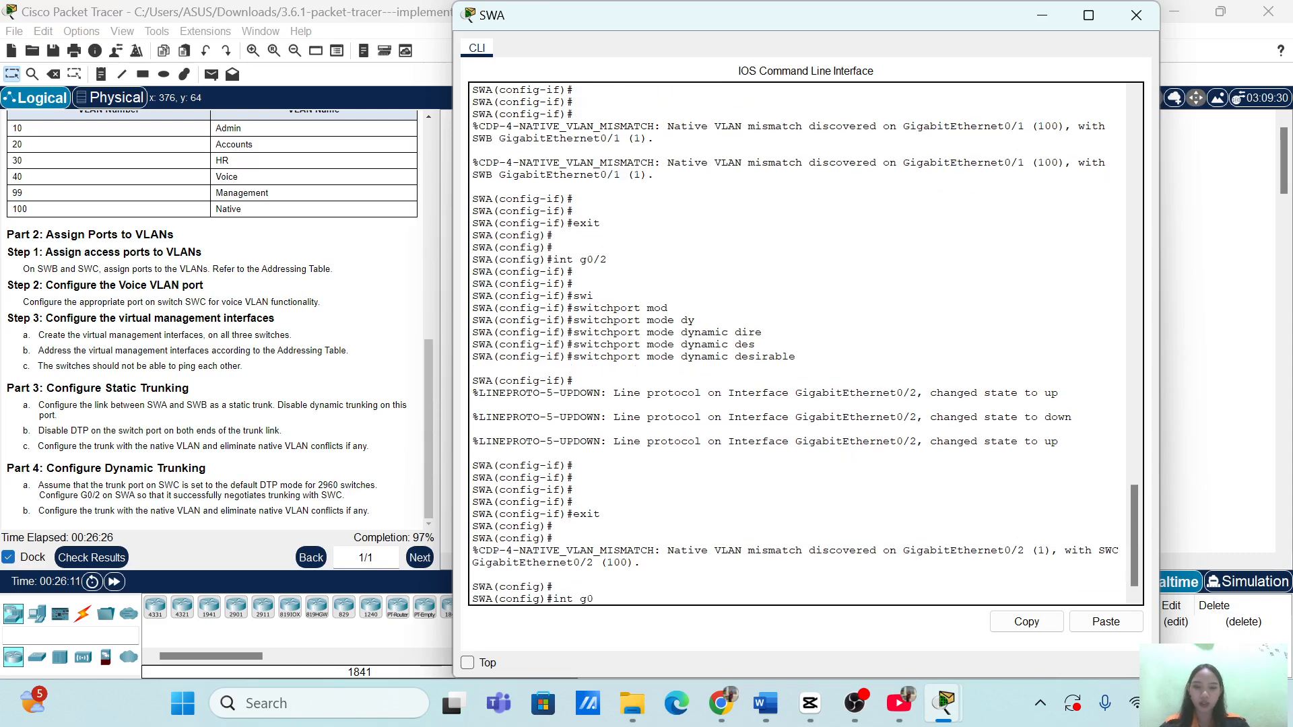
type("/2")
key("Return")
key("Return")
key("Return")
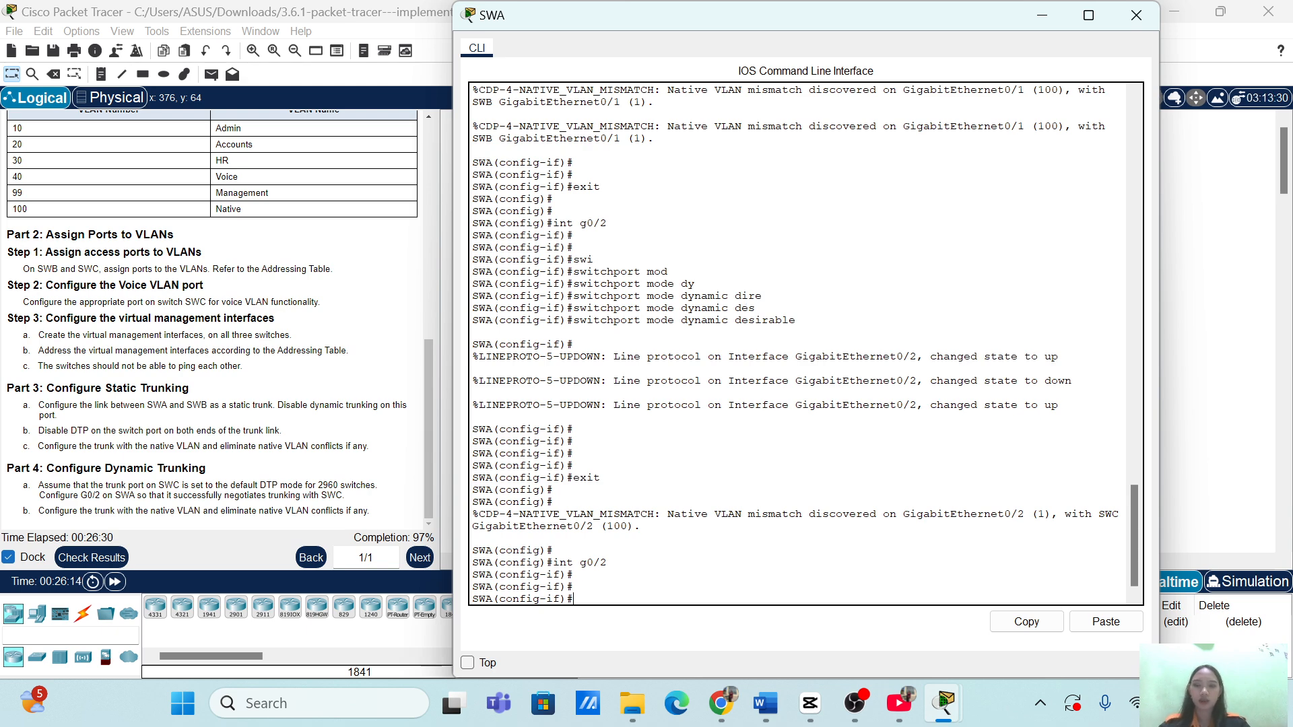
Set SWA's G0/2 interface to trunk mode with switchport mode trunk.
type("swi")
key("Tab")
type("mo")
key("Tab")
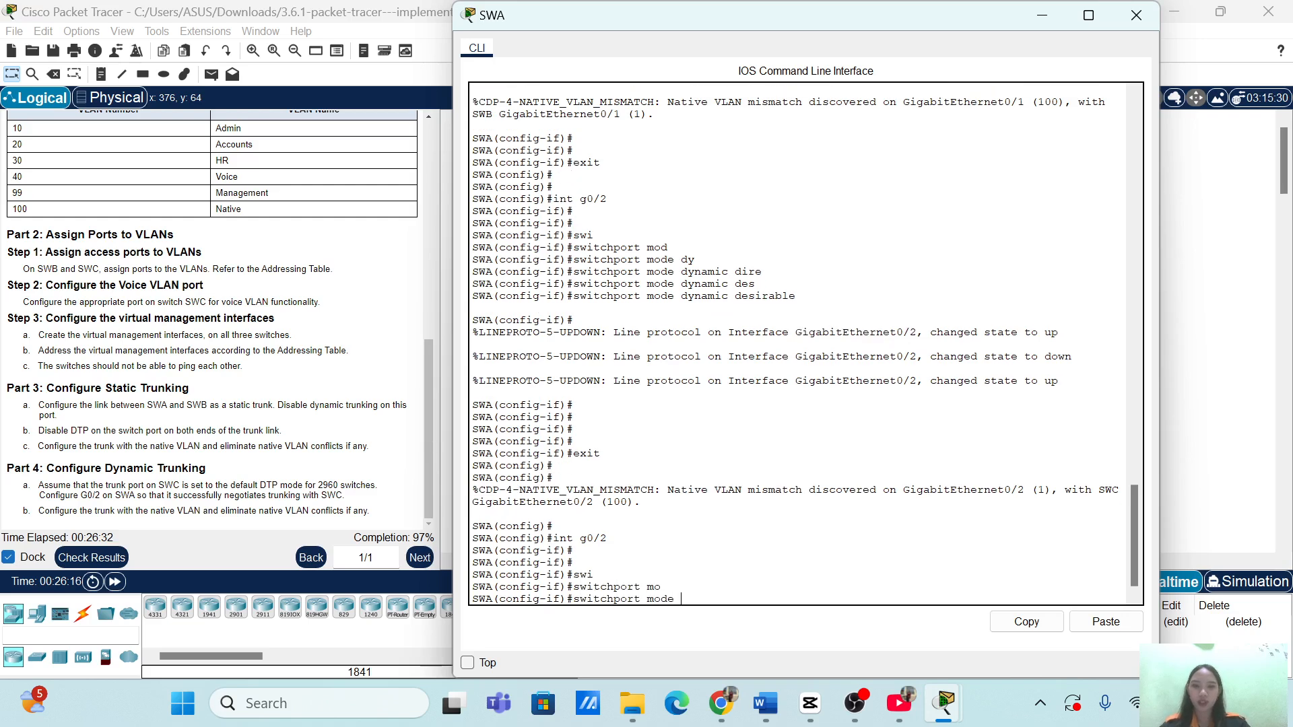
type("tr")
key("Tab")
key("Return")
key("Return")
key("Return")
Set the native VLAN of SWA's G0/2 trunk to 100 with switchport trunk native vlan 100.
type("s")
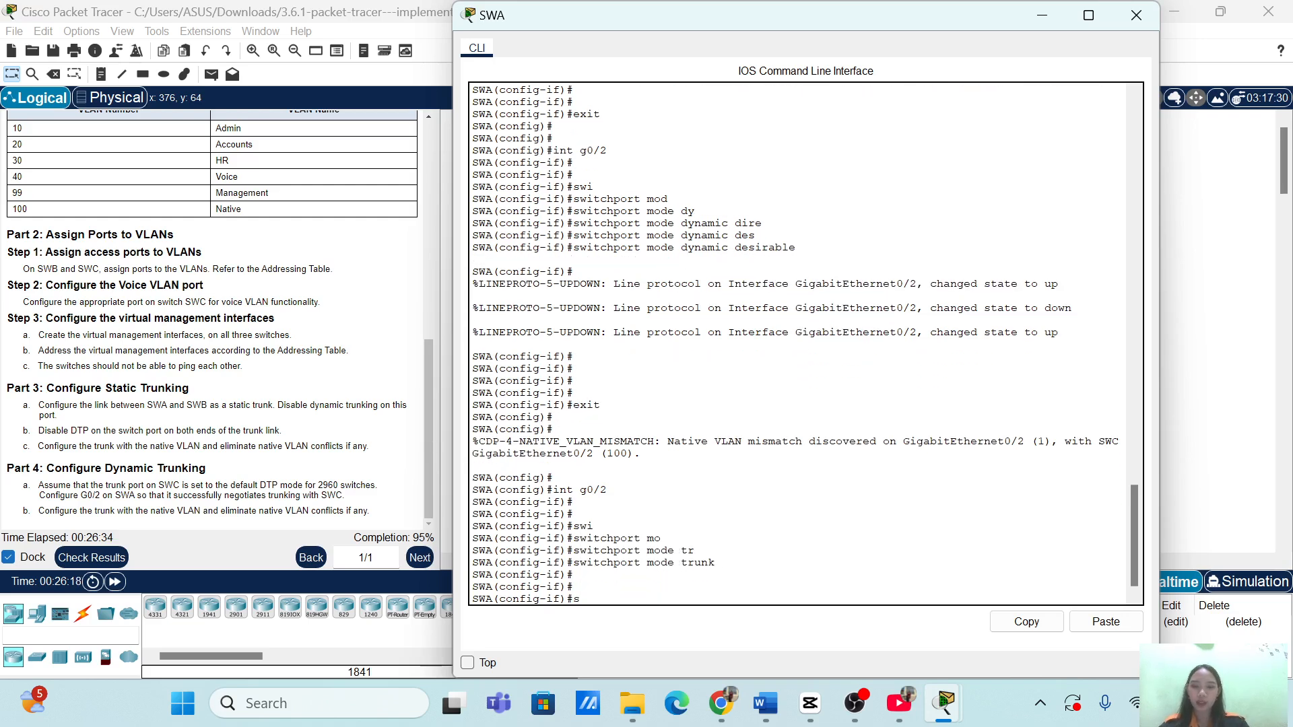
type("wi")
key("Tab")
type("tr")
key("Tab")
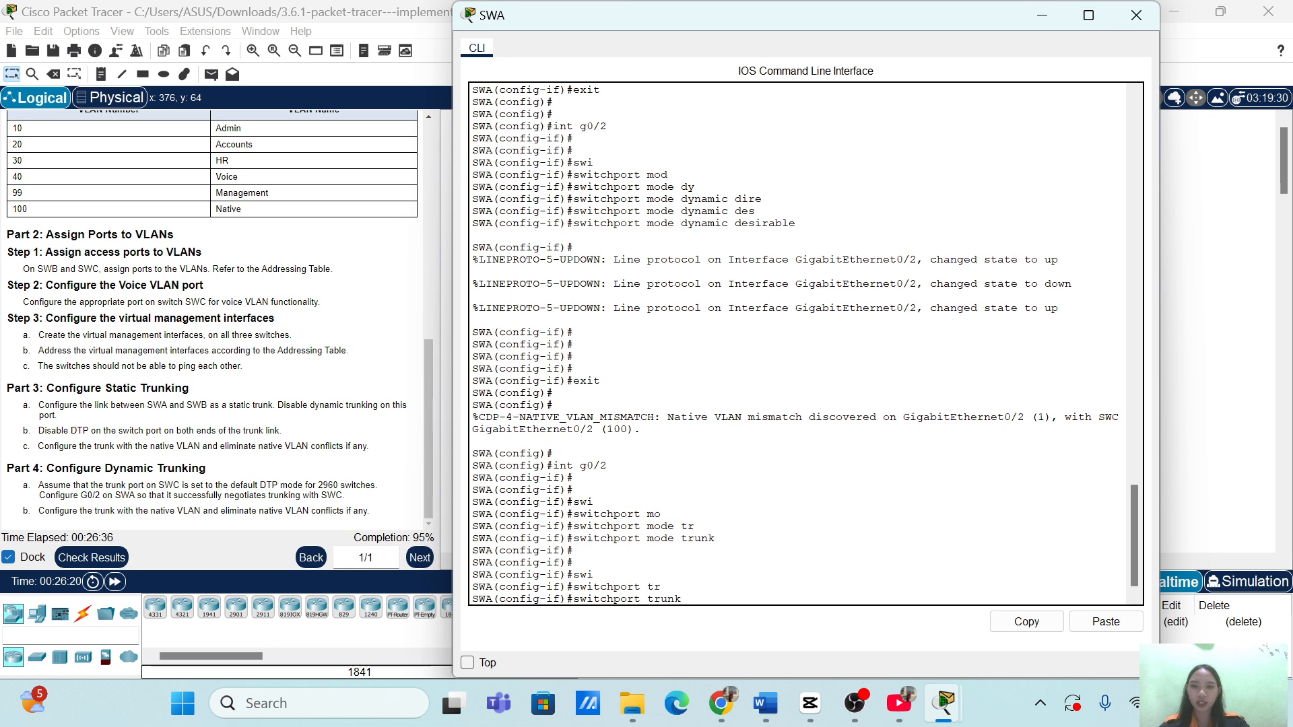
type("nat")
key("Tab")
type("vla")
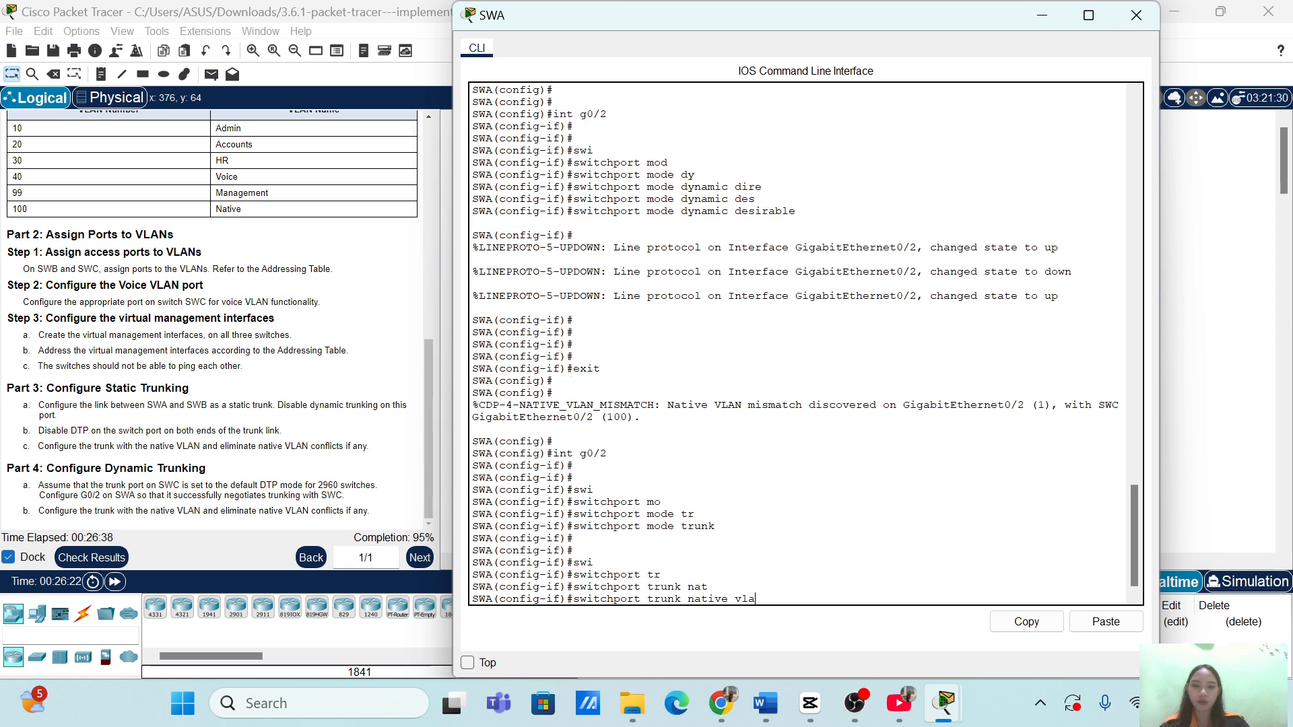
key("Tab")
type("100")
key("Return")
key("Return")
key("Return")
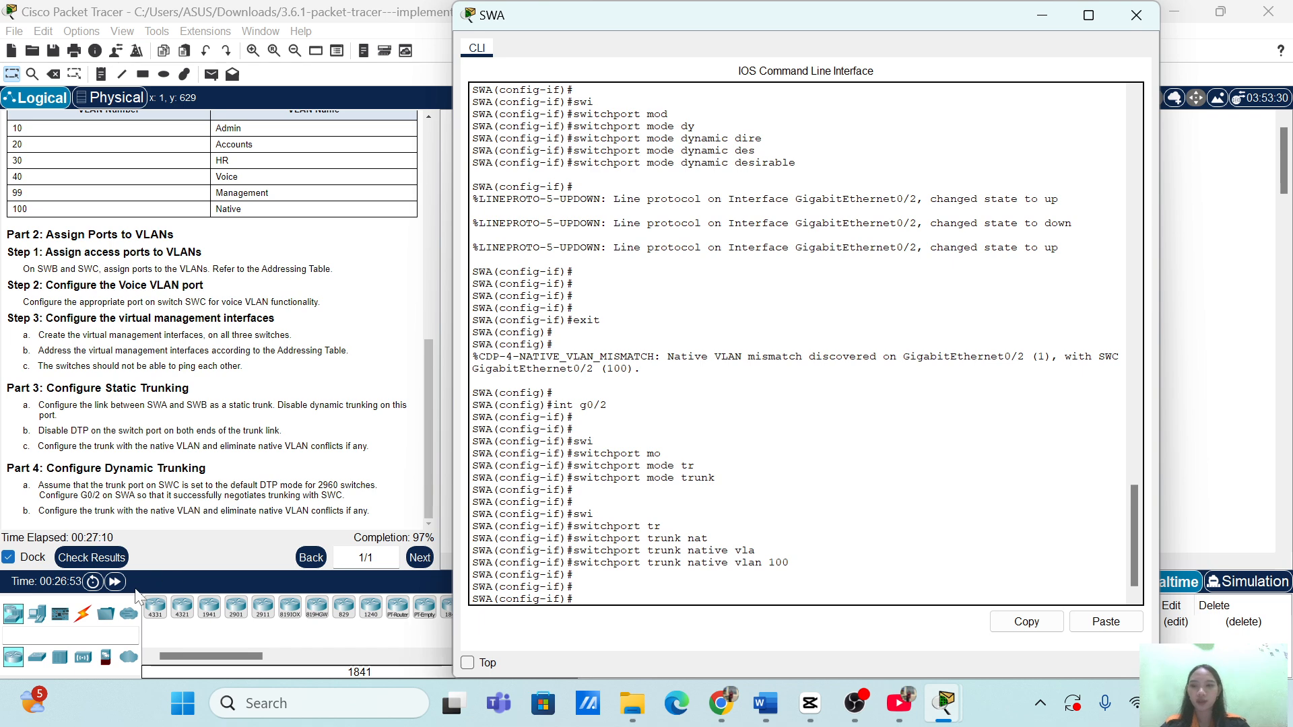
Check the activity results again and review the assessment items for SWA's G0/2 interface.
left_click(86, 551)
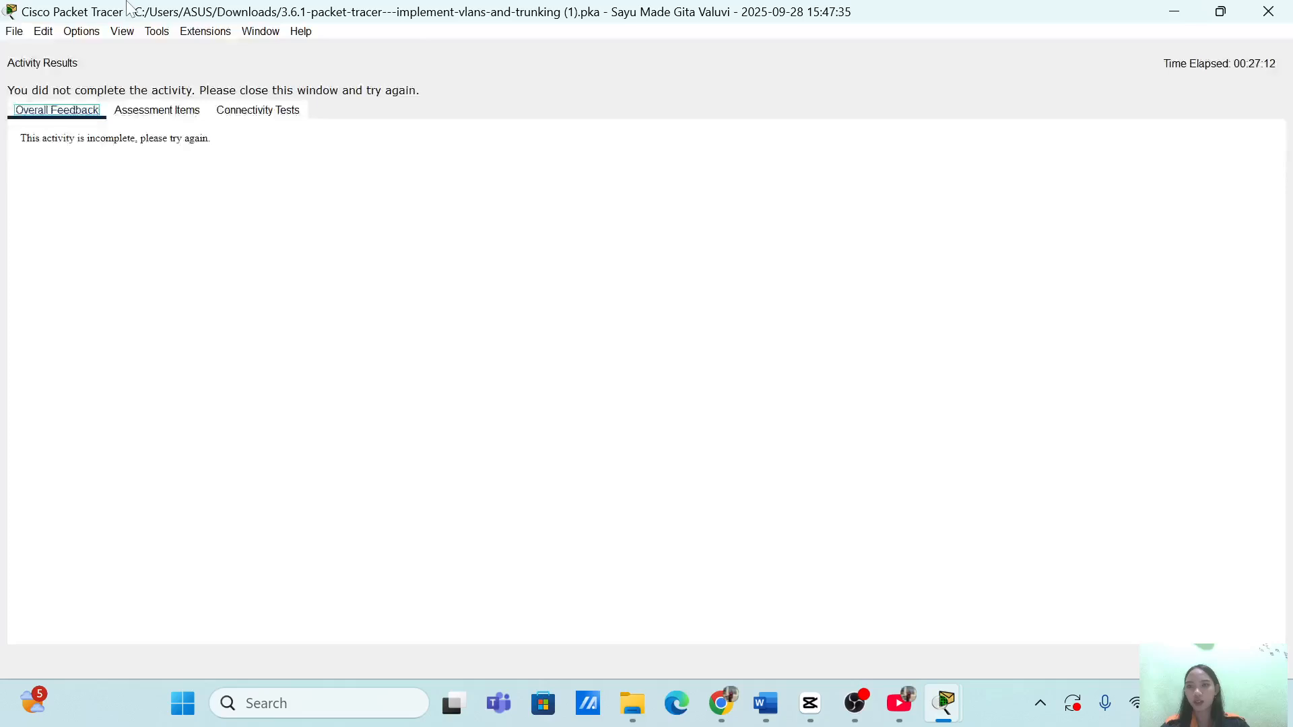
left_click(157, 110)
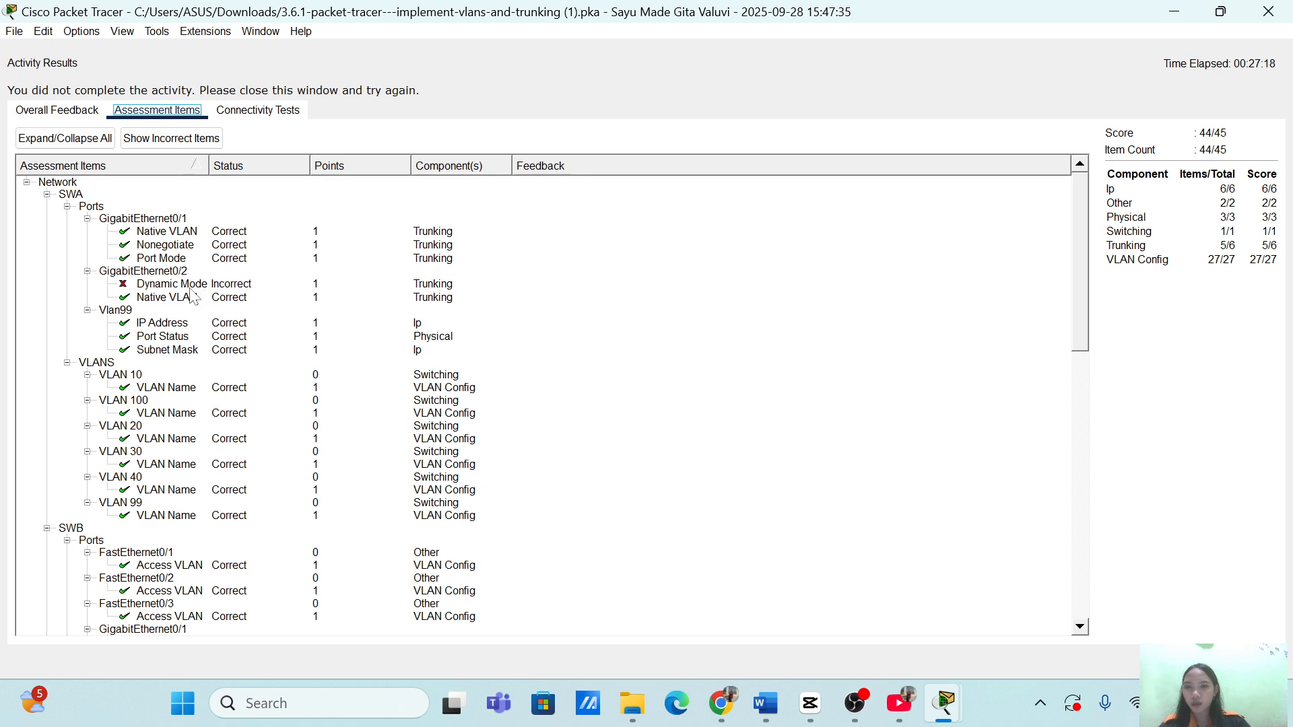
scroll(199, 294, "down", 1)
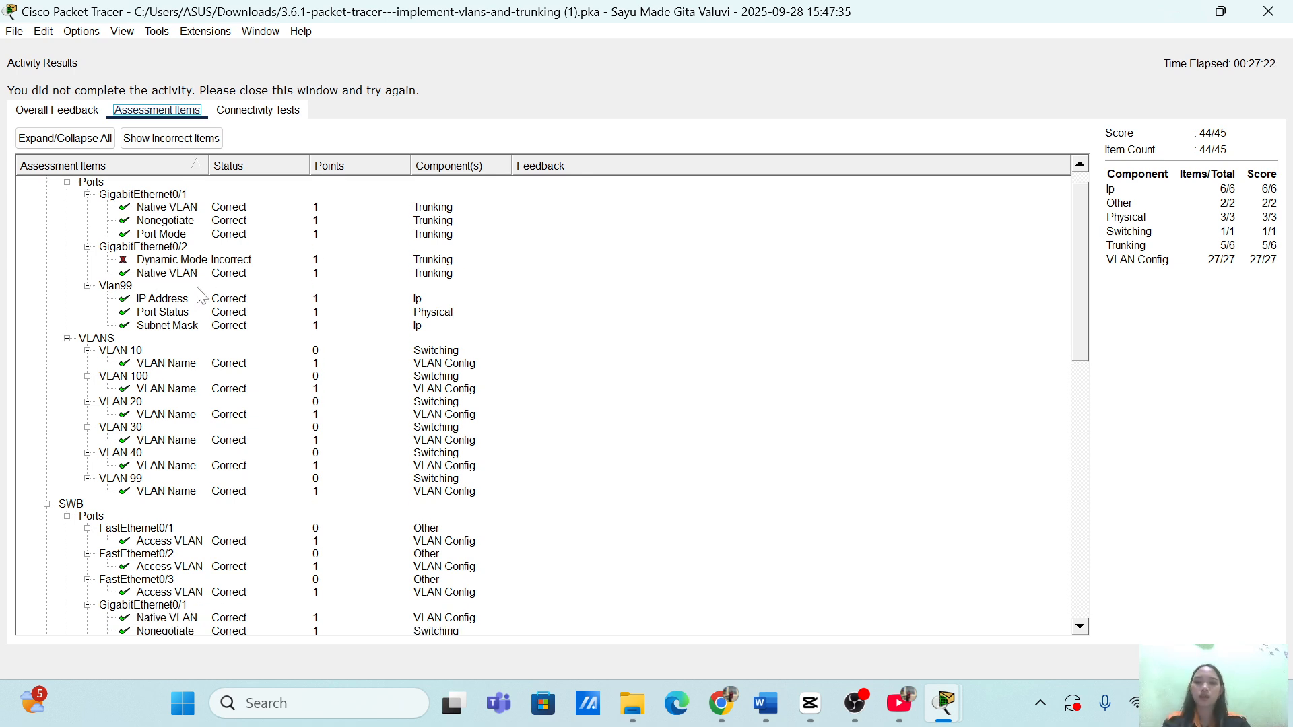
key("Escape")
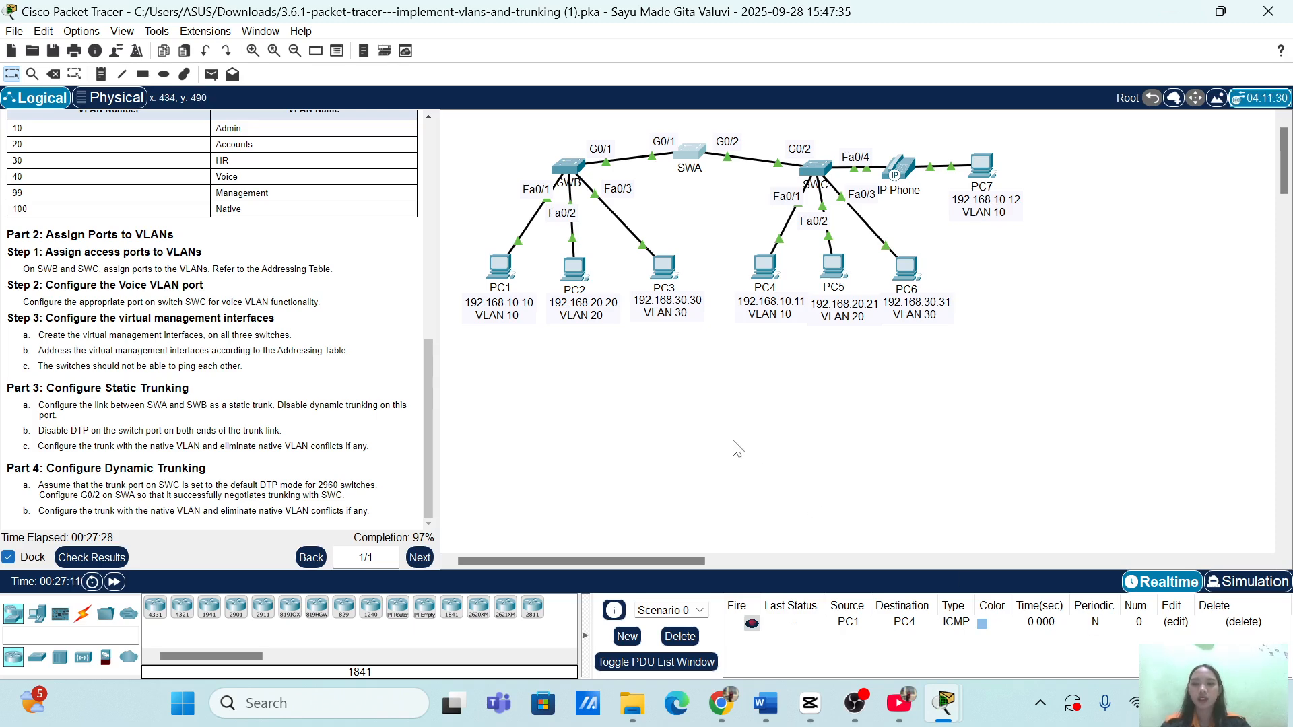
Reopen SWA's command line and enter interface configuration for G0/2 with int g0/2.
left_click(696, 156)
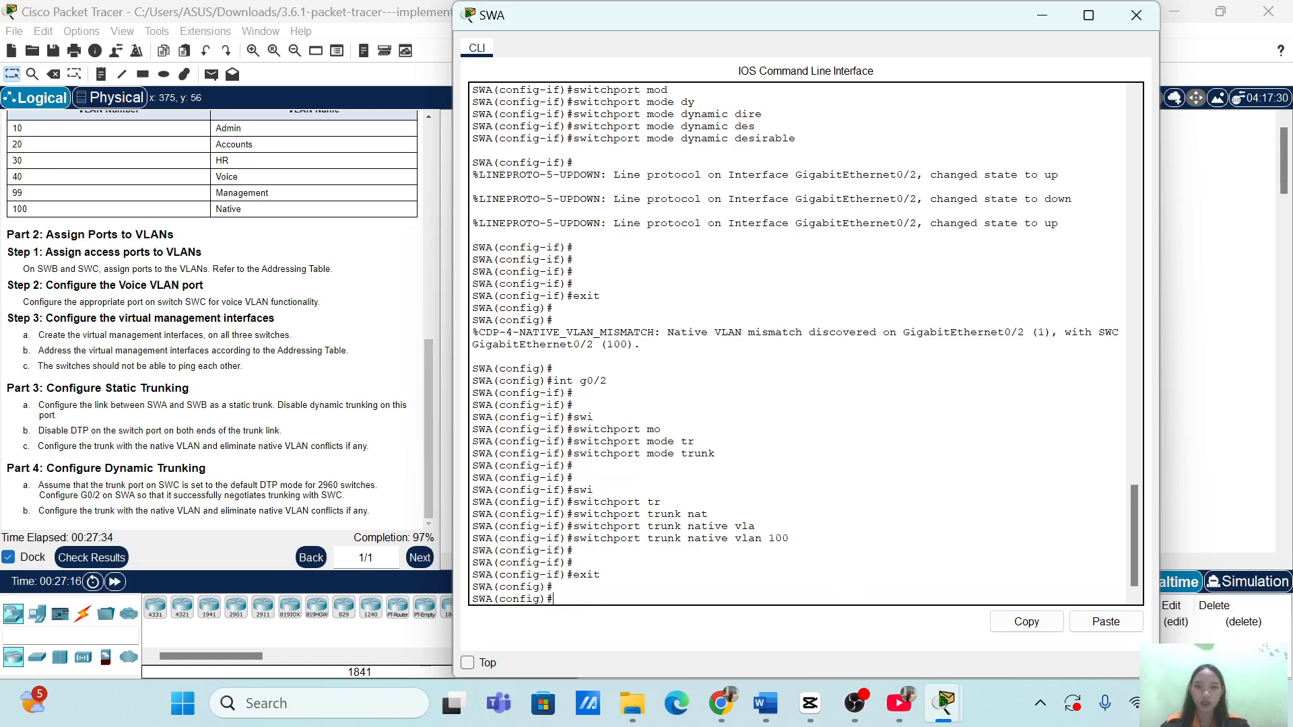
type("int g")
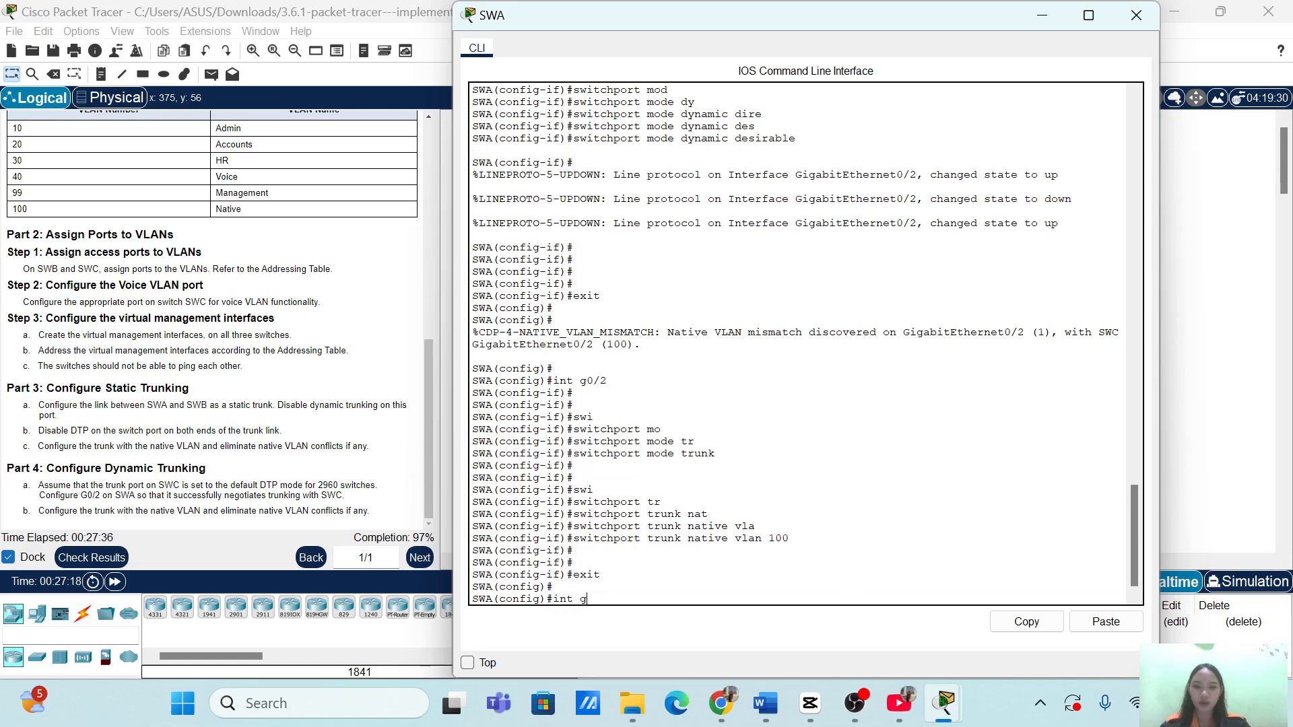
type("0/2")
key("Return")
key("Return")
key("Return")
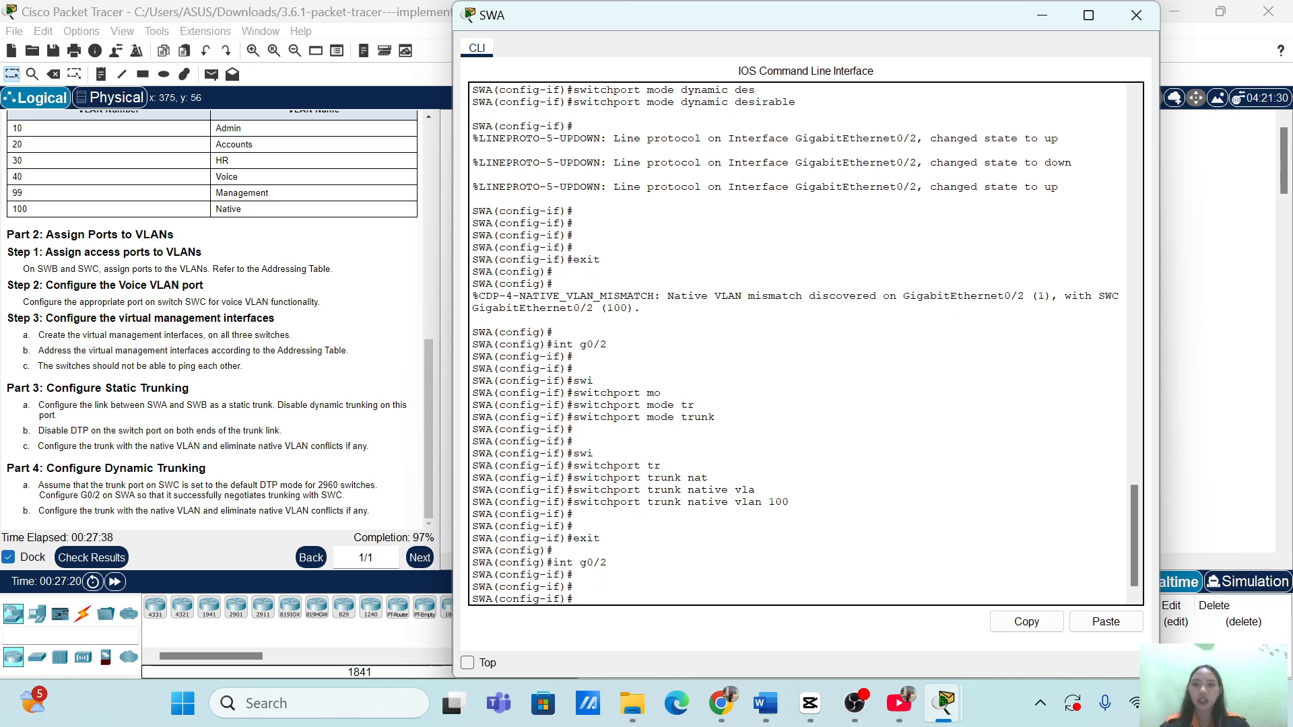
Set SWA's G0/2 interface to negotiate trunking with switchport mode dynamic desirable, and close the switch window.
type("swi")
key("Tab")
type("mod")
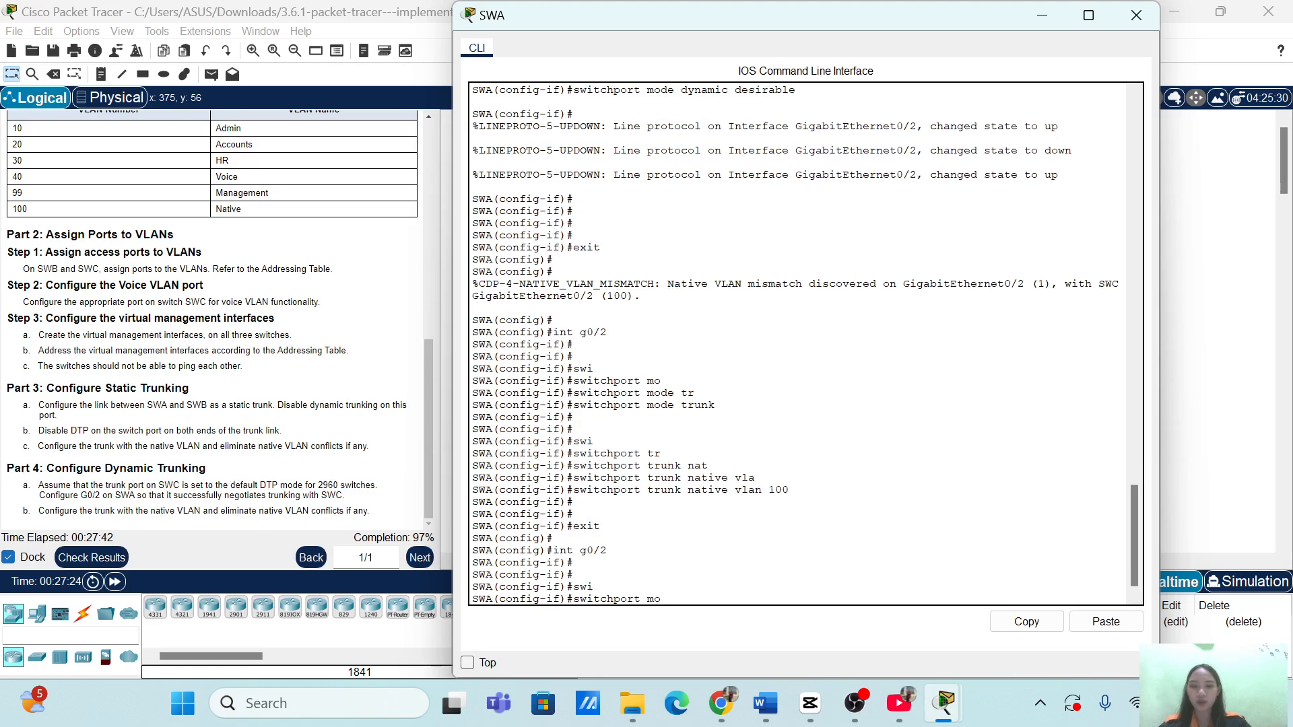
key("Tab")
type("dyn")
key("Tab")
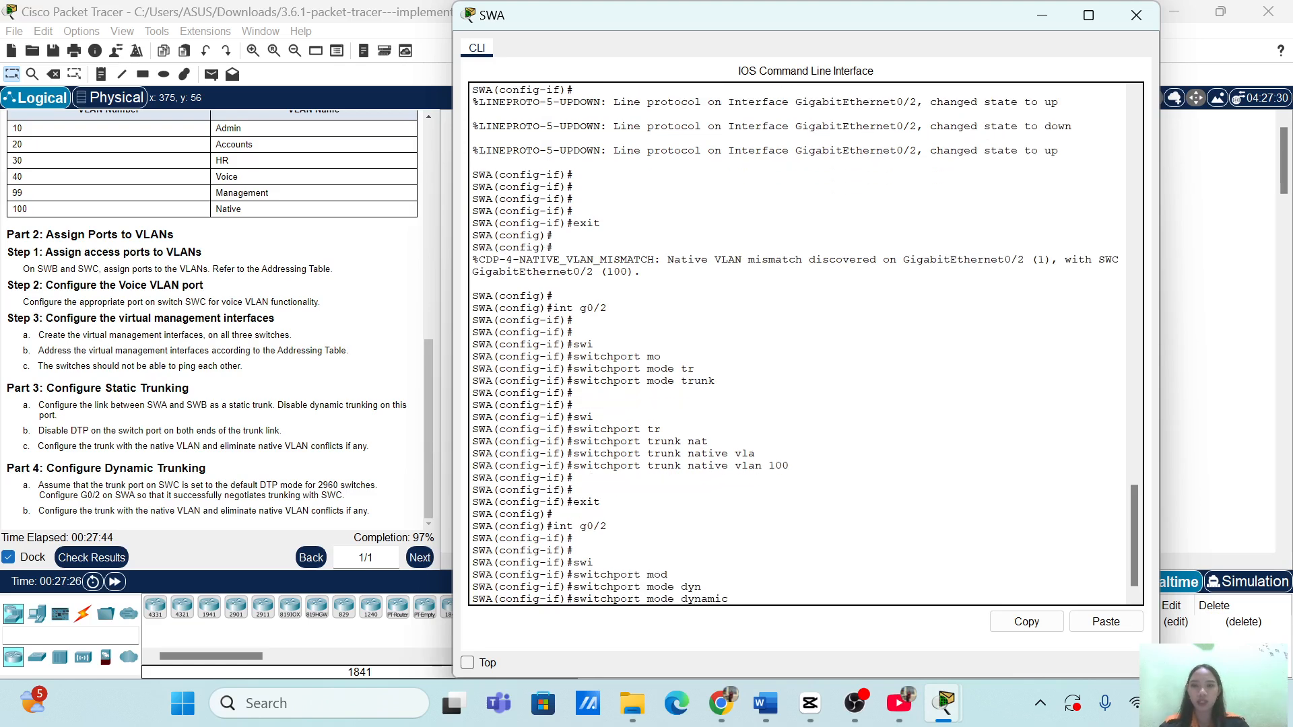
type("des")
key("Tab")
key("Return")
key("Return")
key("Return")
key("Return")
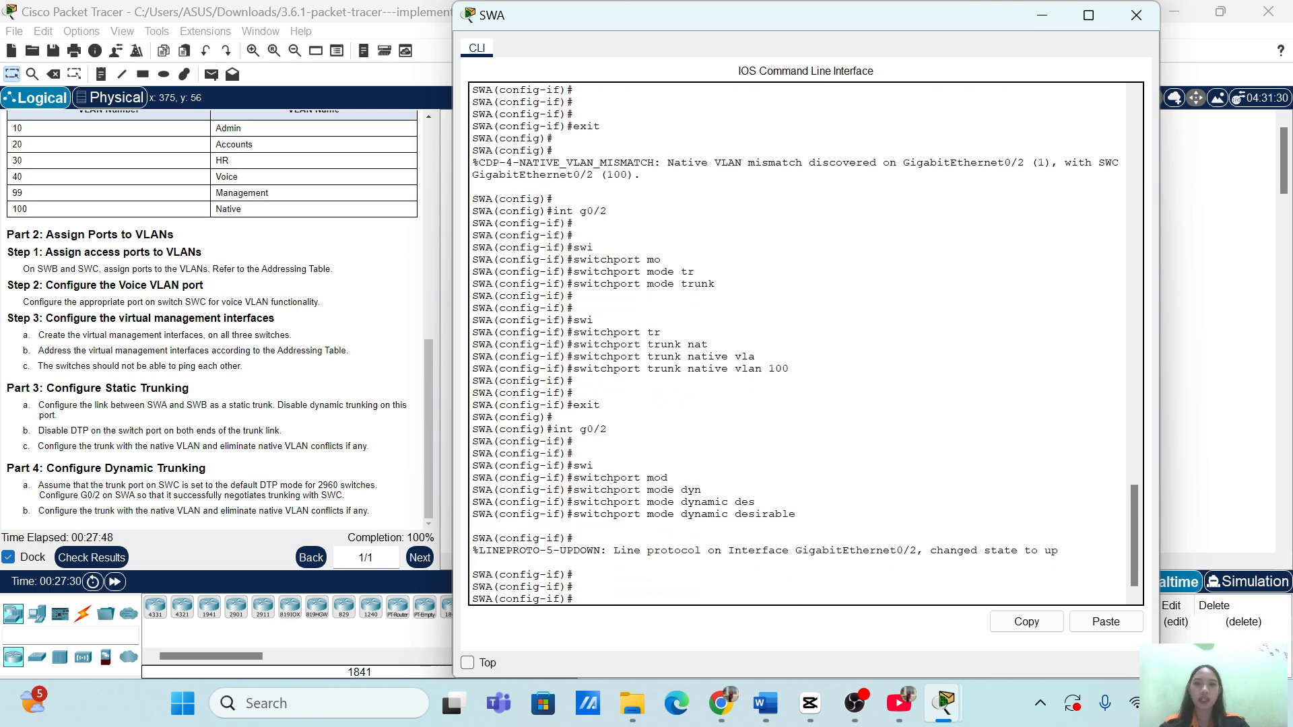
left_click(1136, 15)
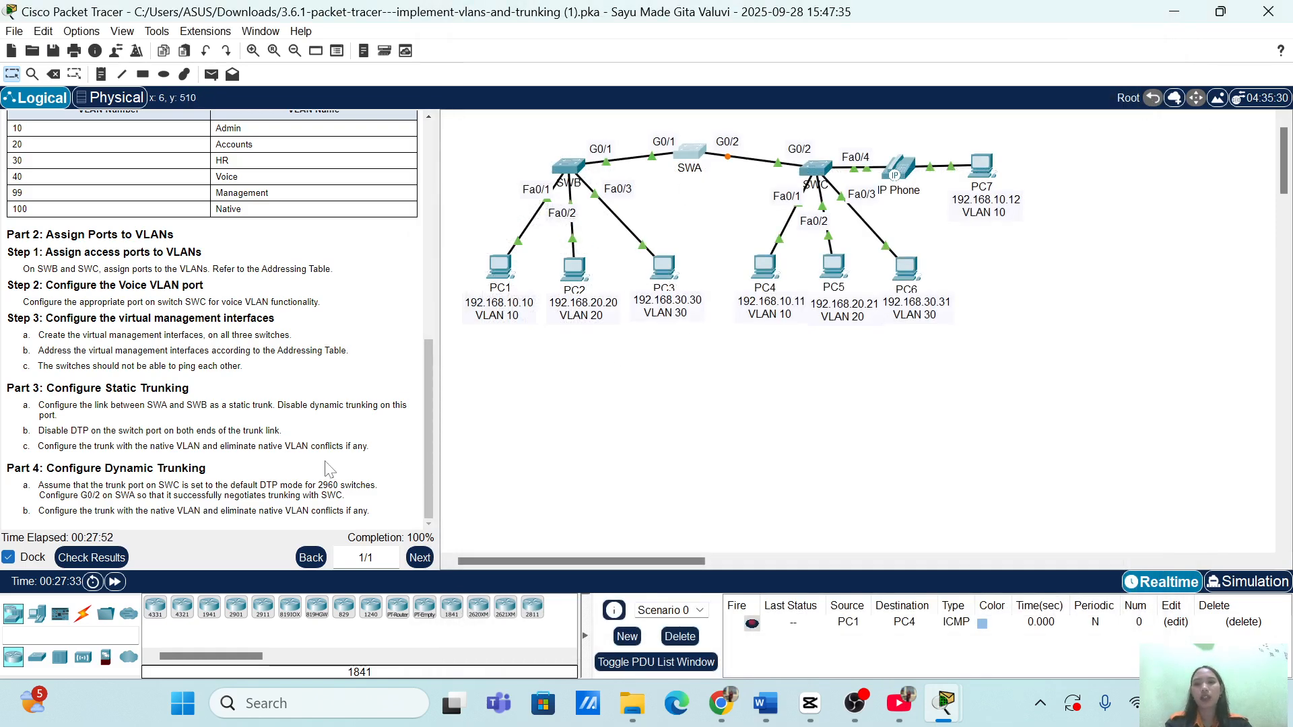
Check the activity results, review the assessment items for all switches, and return to the start of the activity instructions.
left_click(89, 558)
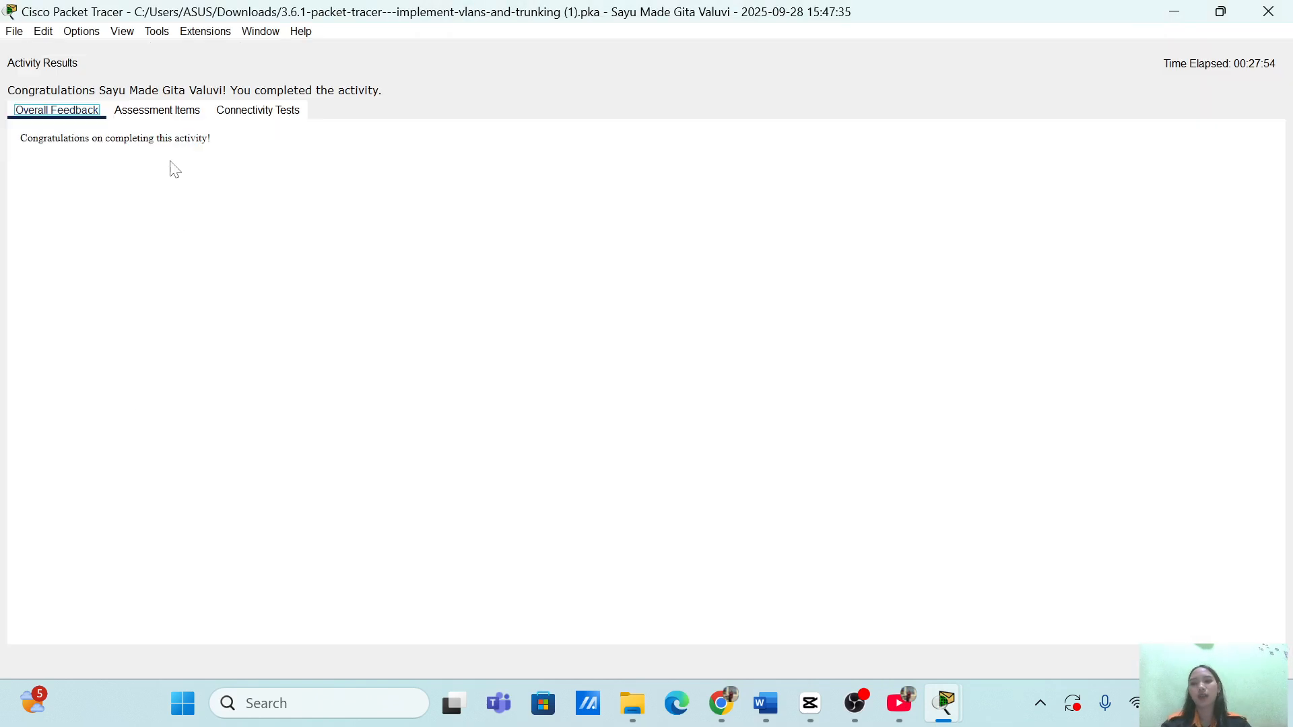
left_click(160, 111)
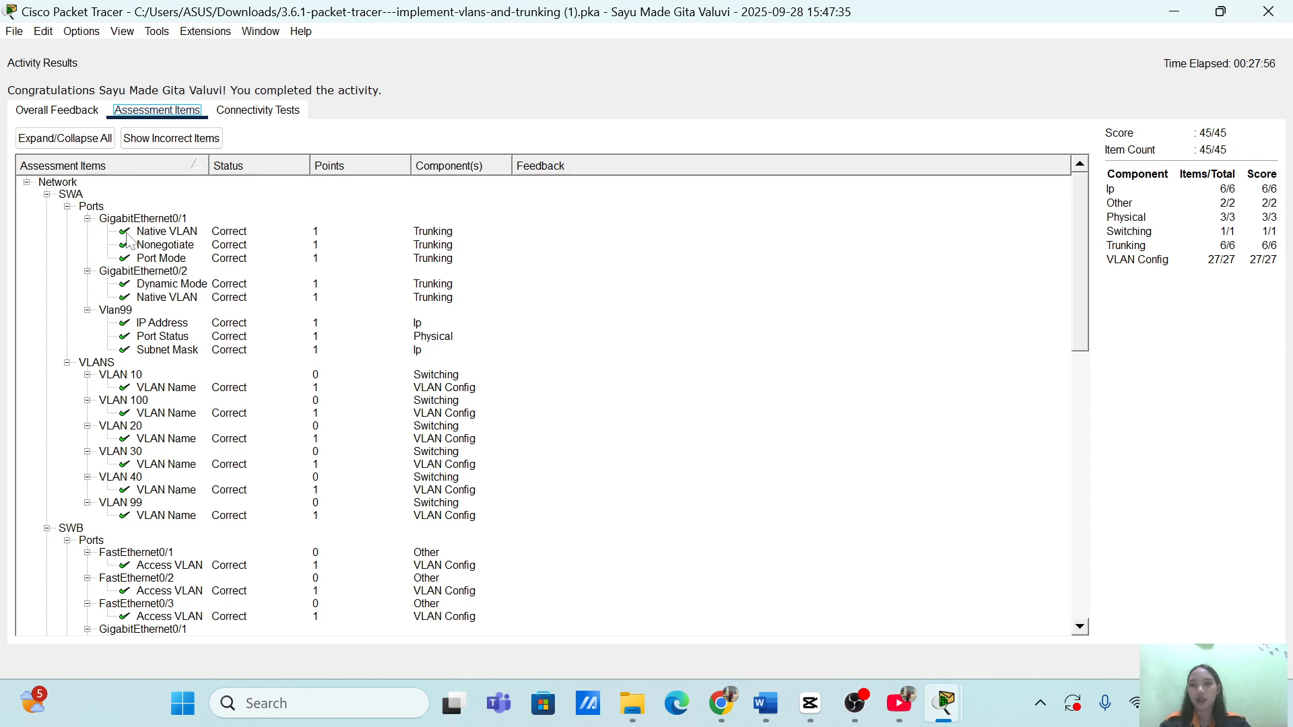
scroll(128, 240, "down", 17)
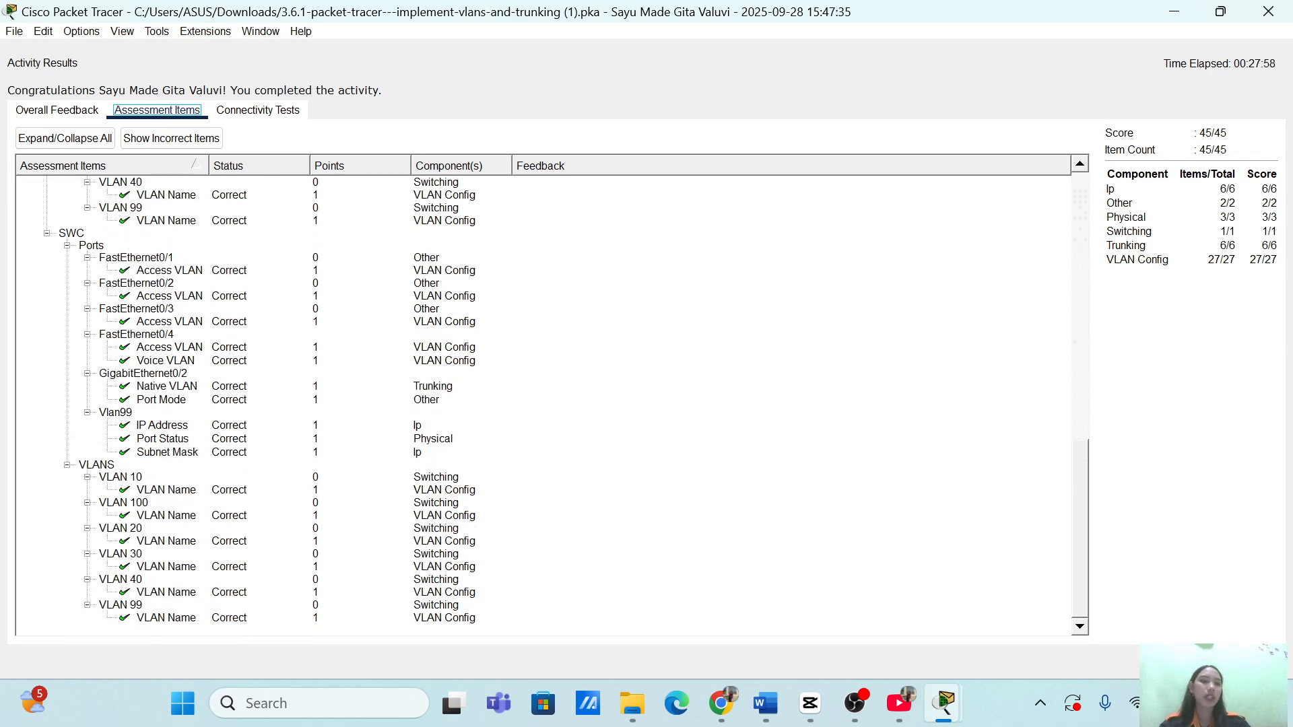
key("Escape")
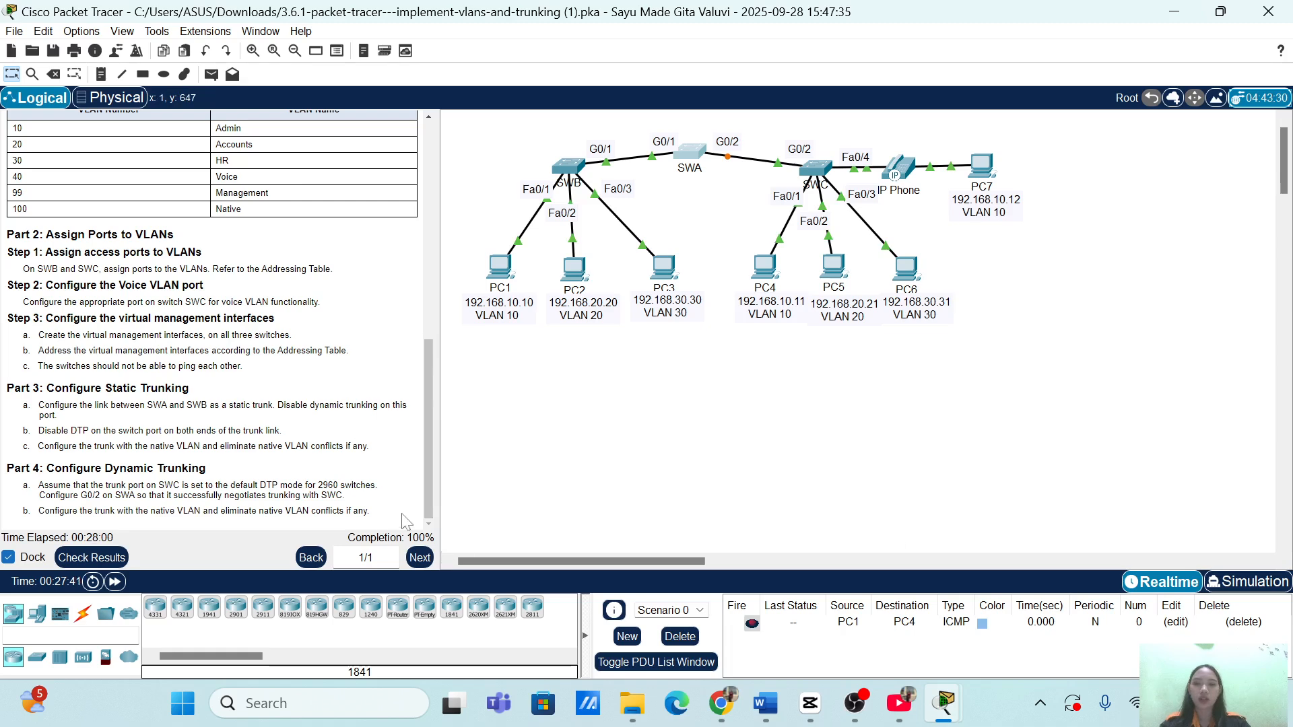
scroll(290, 165, "up", 15)
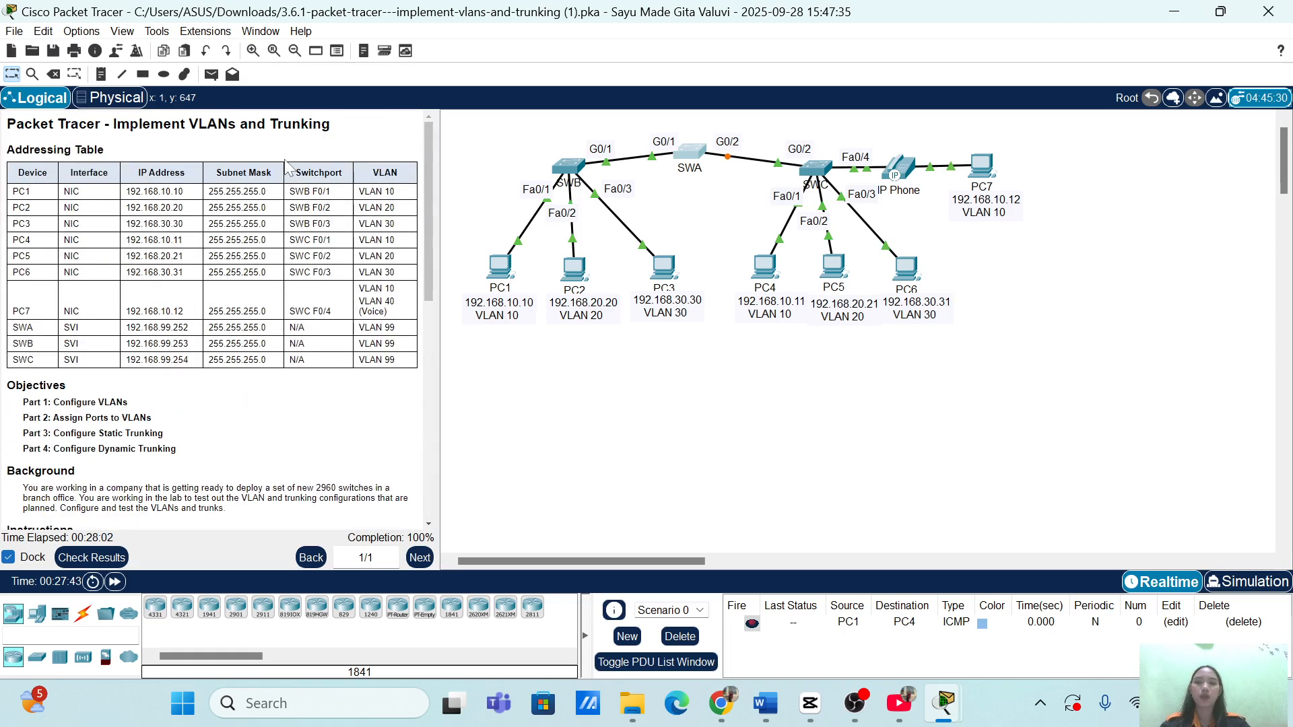